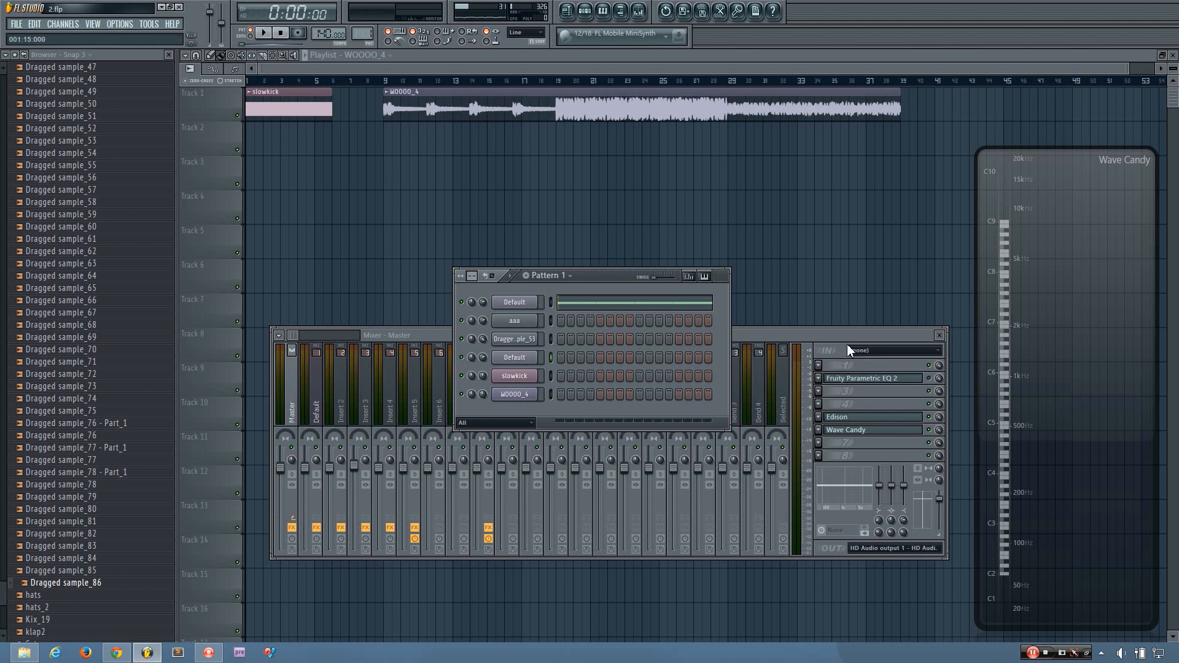
Step: Audition the kick and link the selected Default channel to the Insert 4 mixer track
key("v")
key("v")
left_click_drag(768, 334, 776, 333)
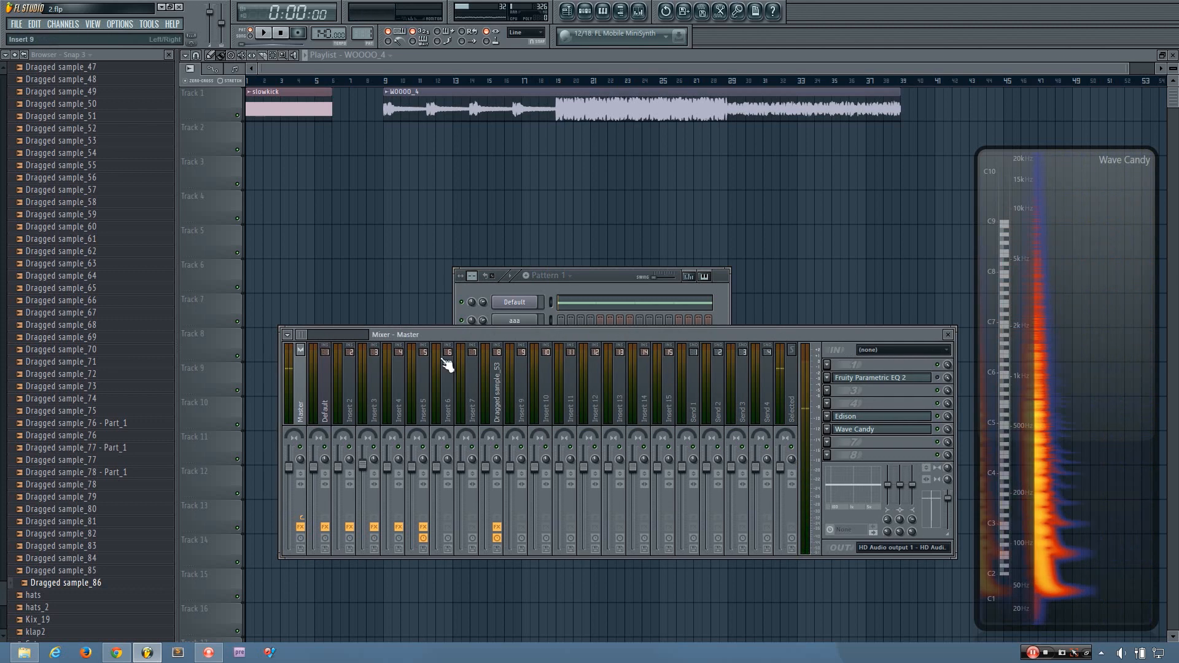
left_click_drag(303, 333, 301, 334)
right_click(406, 415)
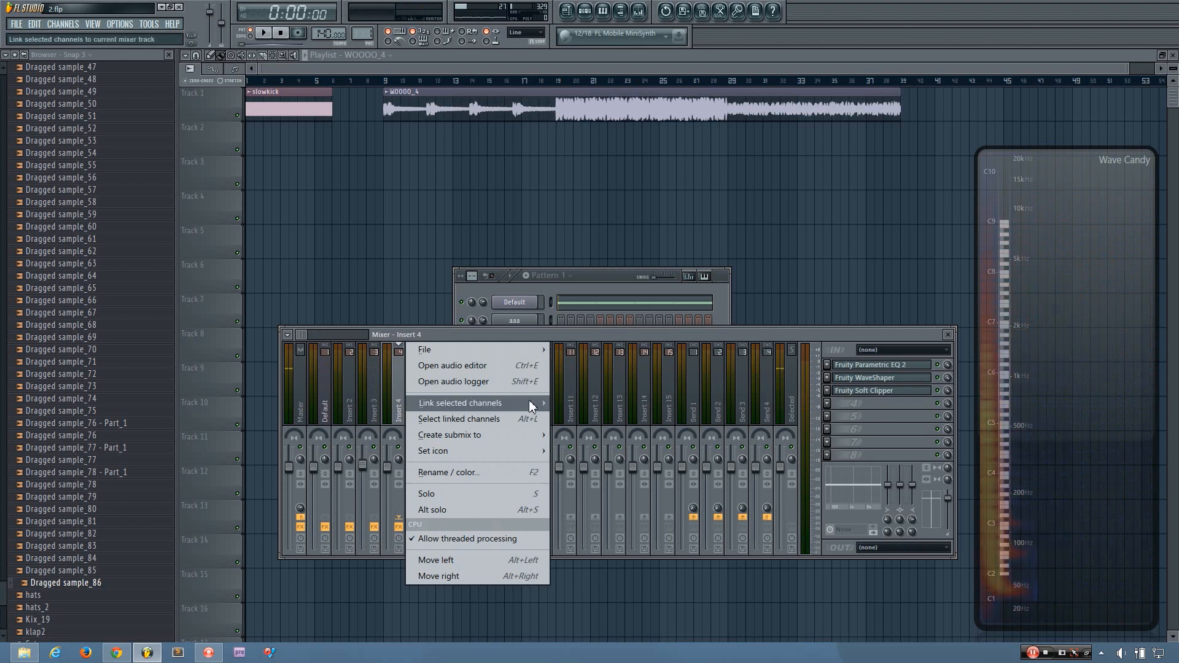
mouse_move(529, 403)
left_click(581, 403)
left_click(411, 404)
left_click(399, 406)
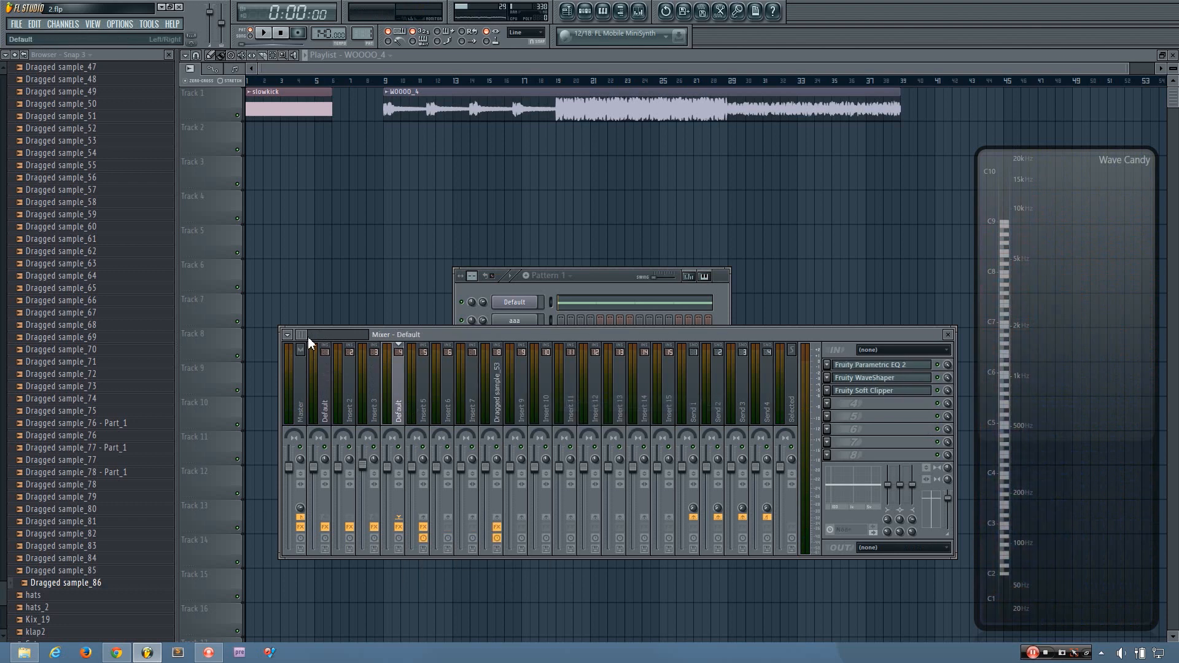
Step: Link the Default channel to the empty Insert 16 mixer track and bring the channel rack into view above the mixer
left_click_drag(304, 336, 308, 333)
right_click(546, 402)
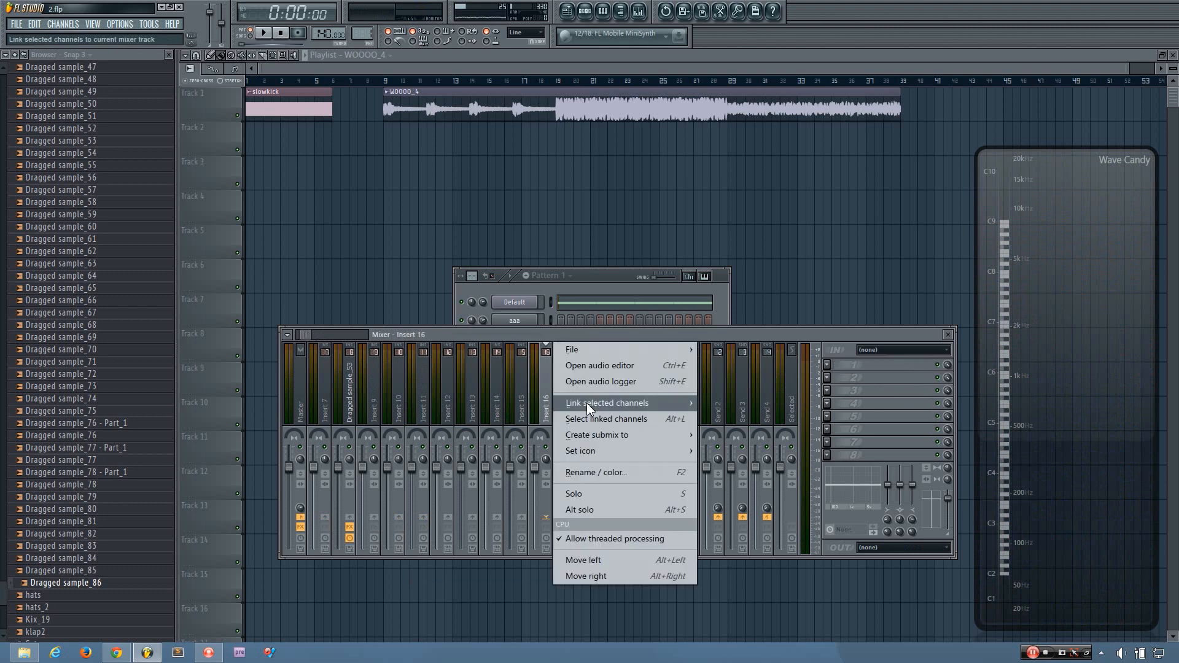
left_click(703, 402)
left_click_drag(305, 335, 307, 336)
left_click(551, 317)
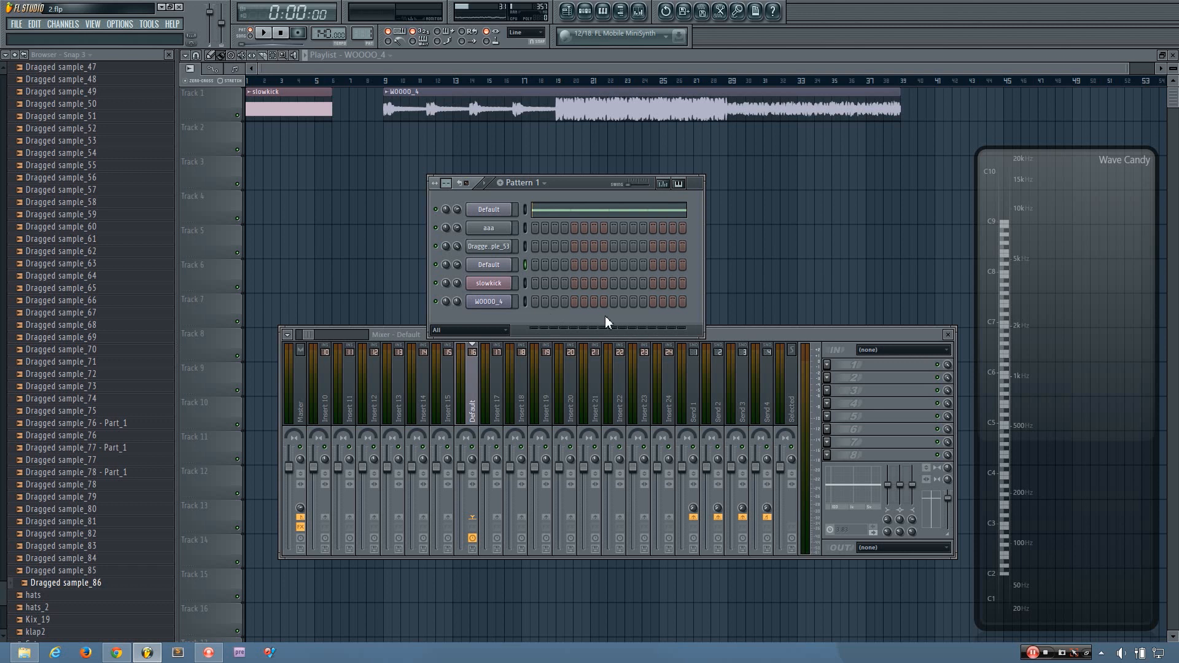
Step: Load Fruity Parametric EQ 2 into effect slot 1 of mixer track 16
left_click(809, 347)
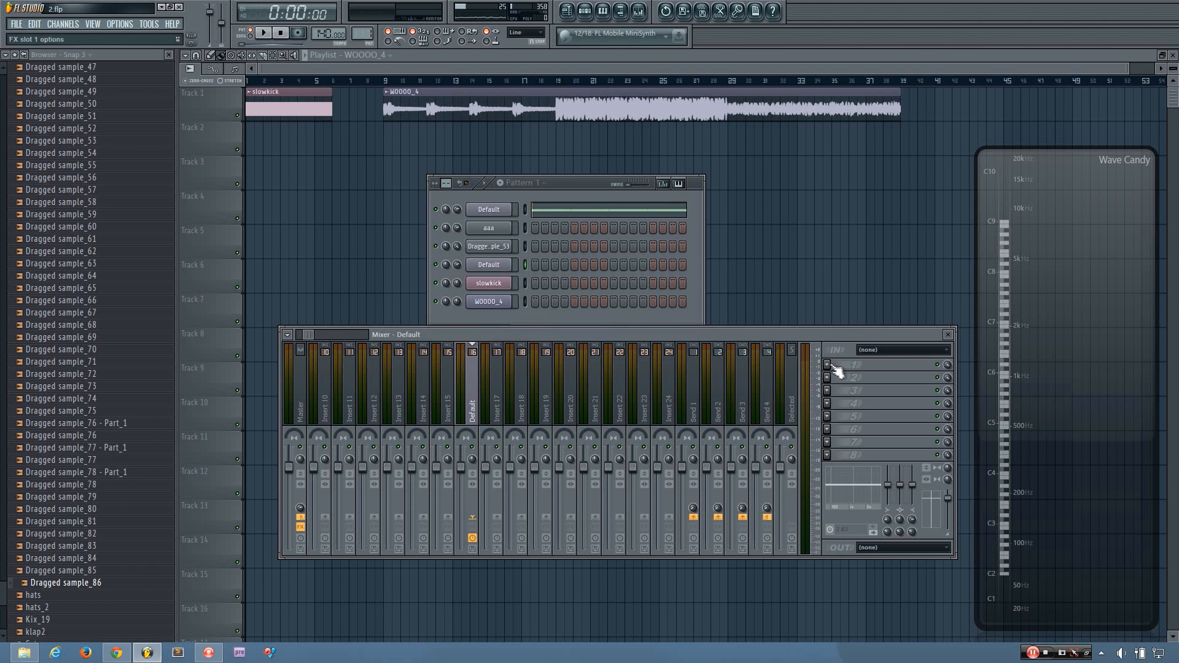
left_click(835, 370)
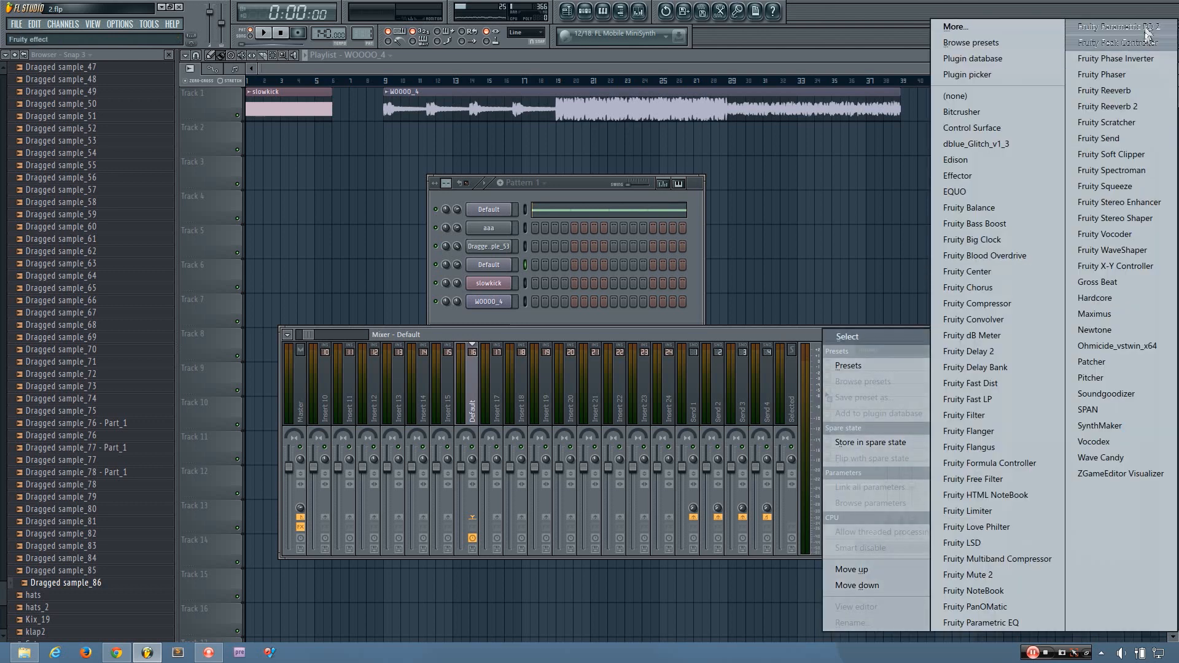
left_click(1087, 27)
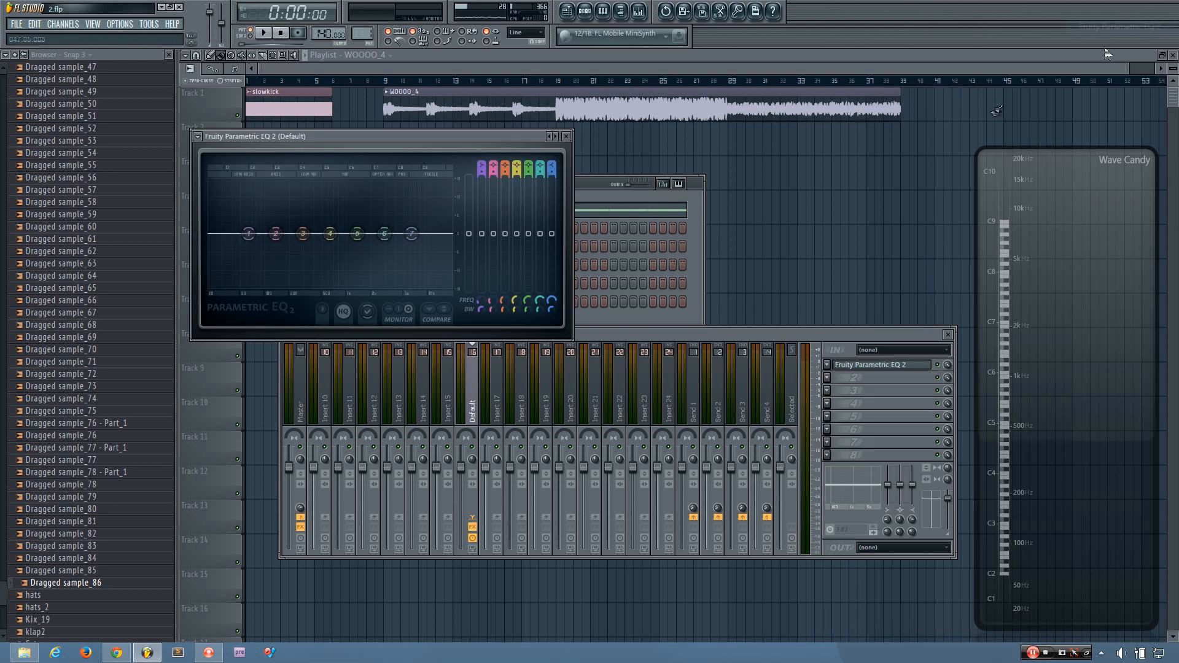
left_click_drag(447, 139, 456, 170)
Step: Load Fruity Fast Dist into effect slot 2 and place its window clear of the equalizer
left_click(827, 380)
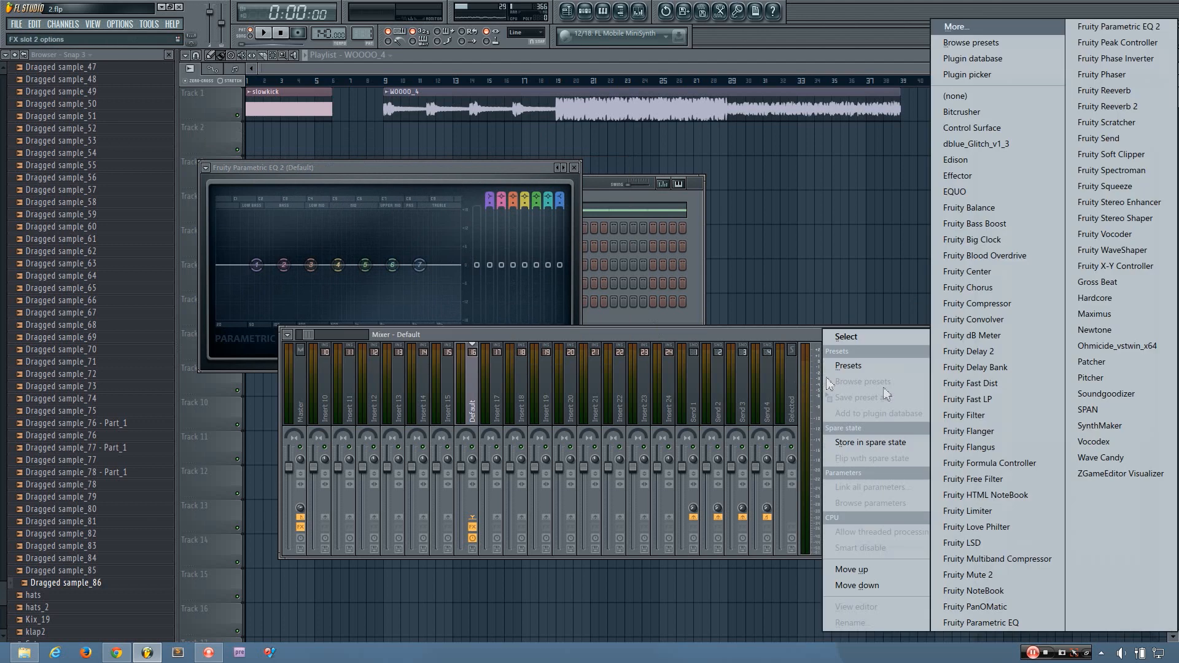
mouse_move(890, 335)
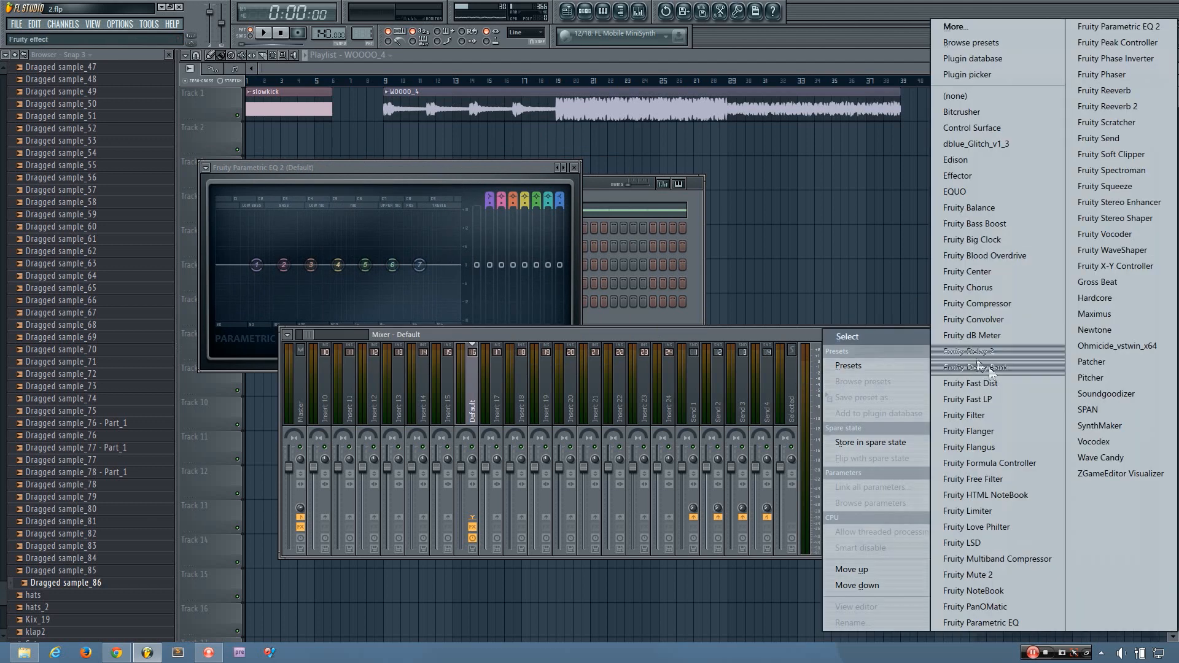
left_click(1003, 381)
left_click_drag(332, 167, 815, 226)
Step: Adjust the Fruity Fast Dist threshold while auditioning the kick, and arrange the channel rack and equalizer windows
left_click(588, 182)
left_click_drag(595, 182, 535, 173)
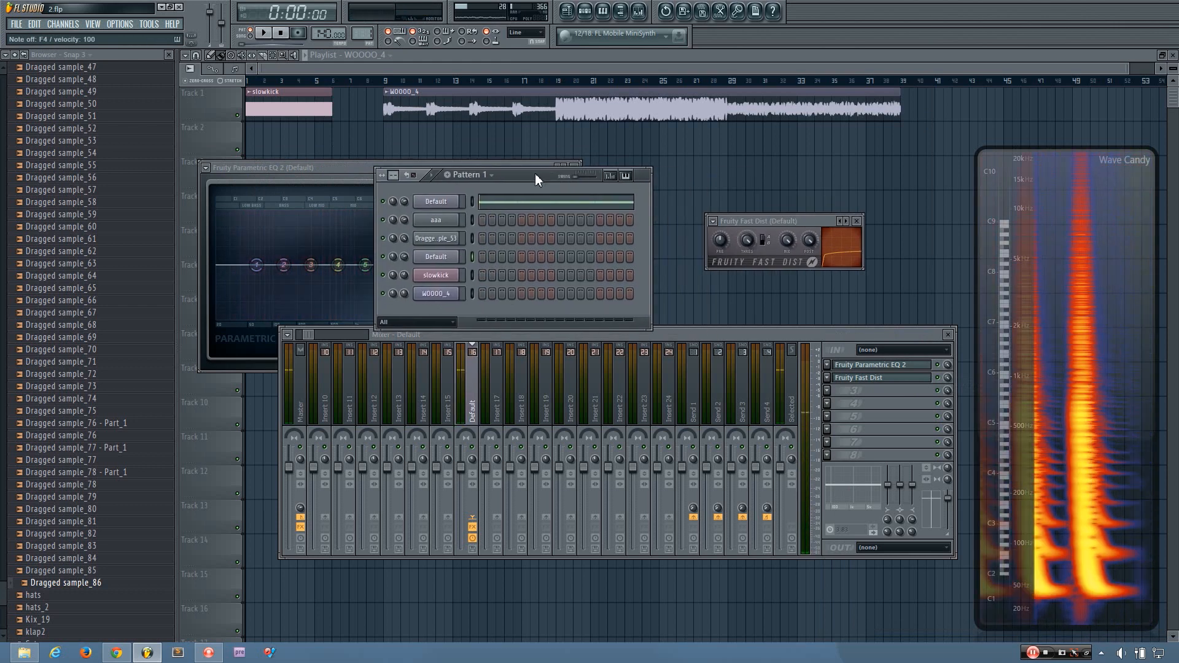
left_click(752, 249)
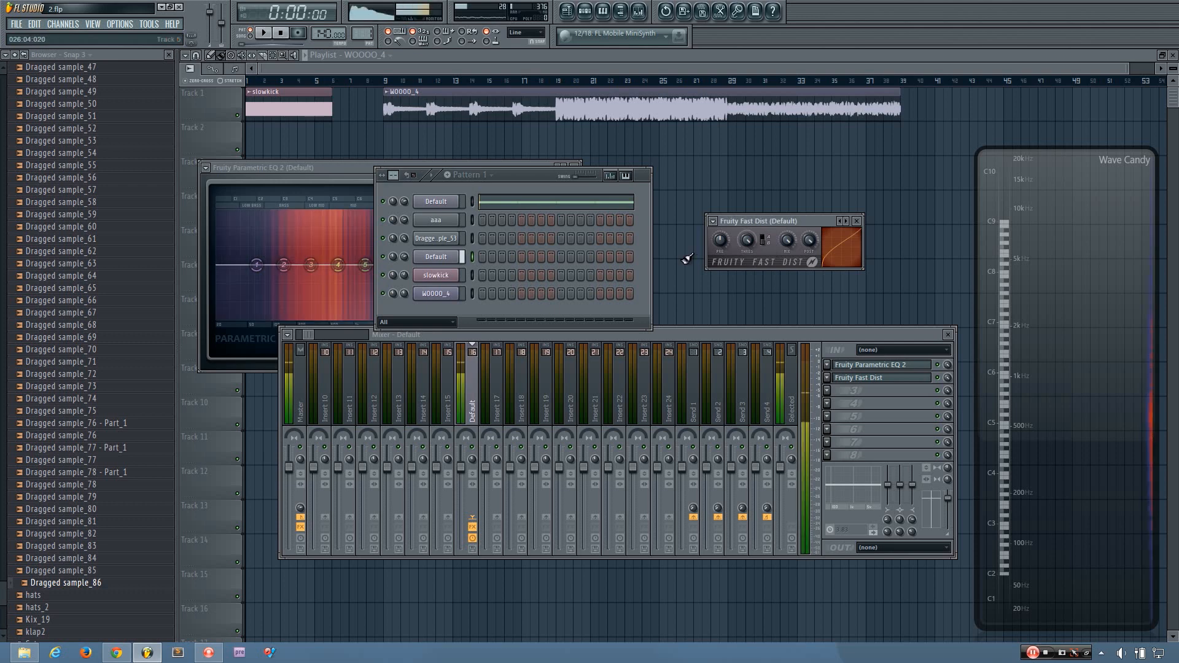
left_click_drag(335, 168, 426, 155)
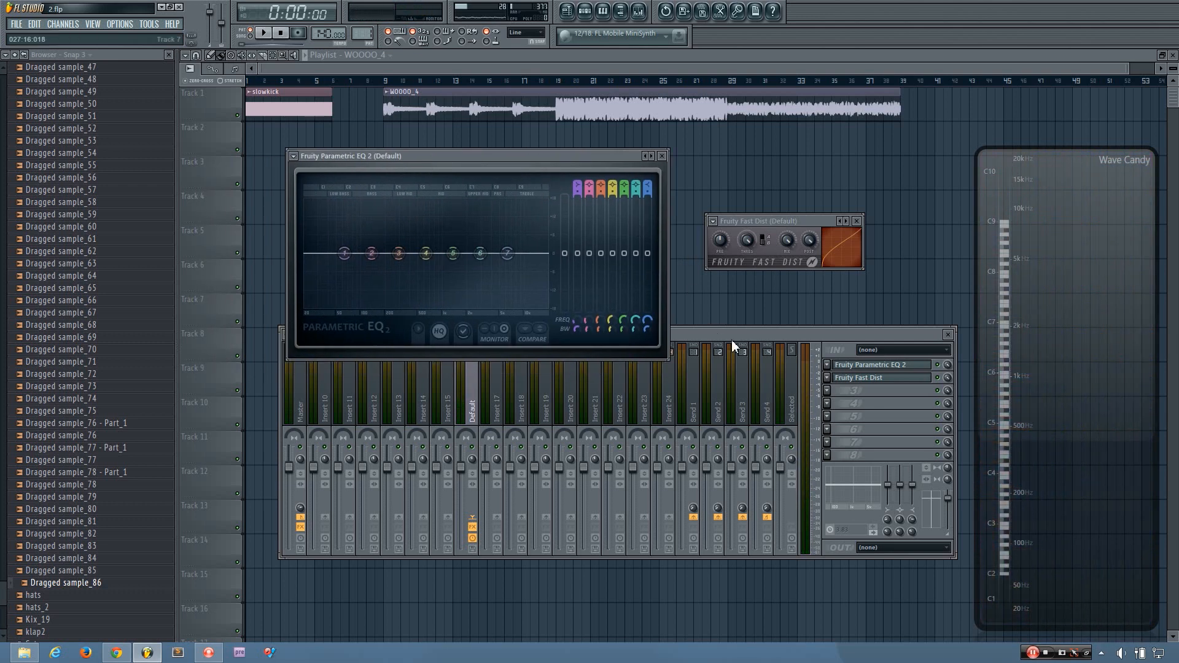
Step: Add a second Fruity Parametric EQ 2 in effect slot 4 and a second Fruity Fast Dist in slot 5, closing both plugin windows
left_click(827, 391)
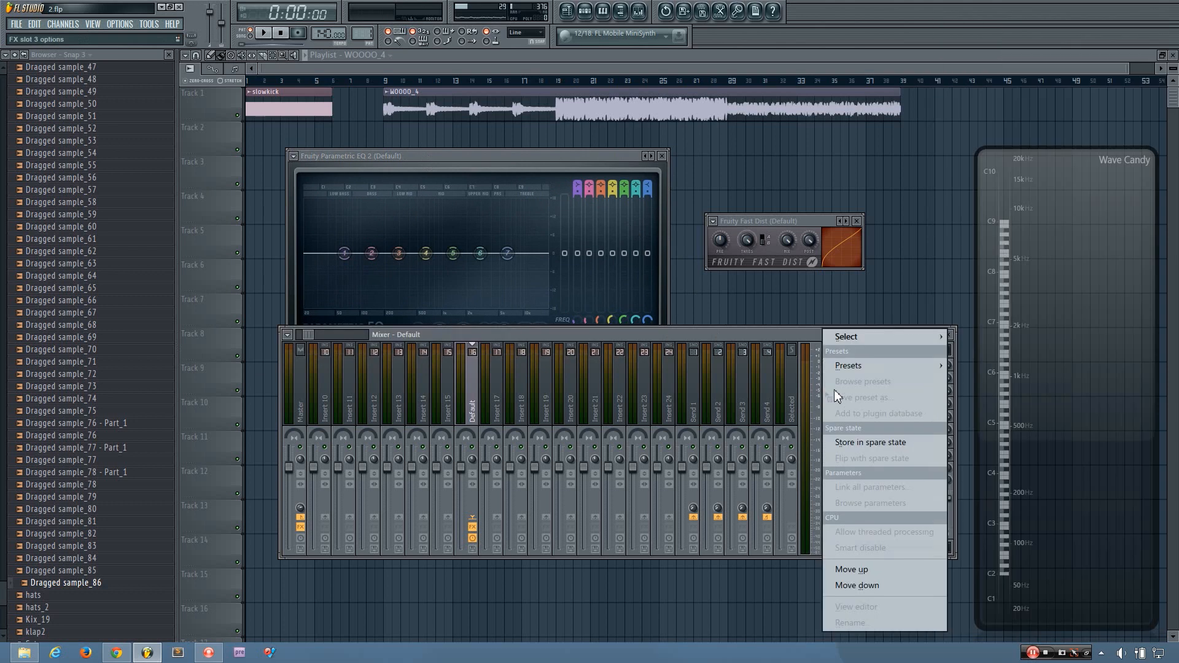
mouse_move(871, 338)
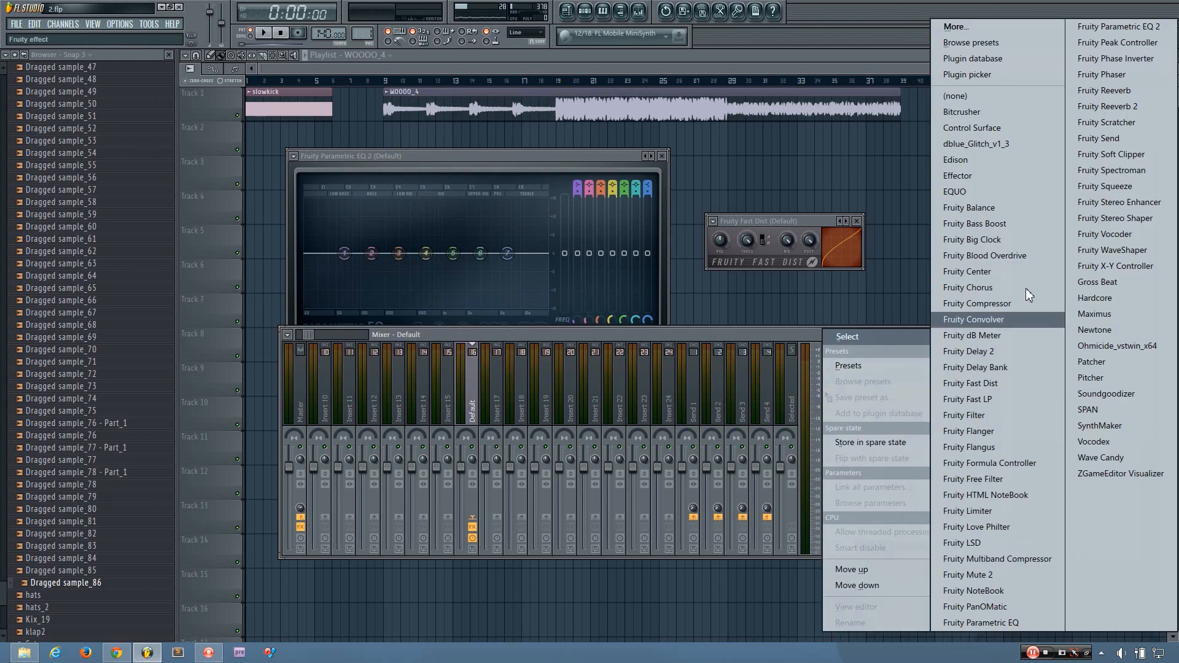
left_click(1129, 27)
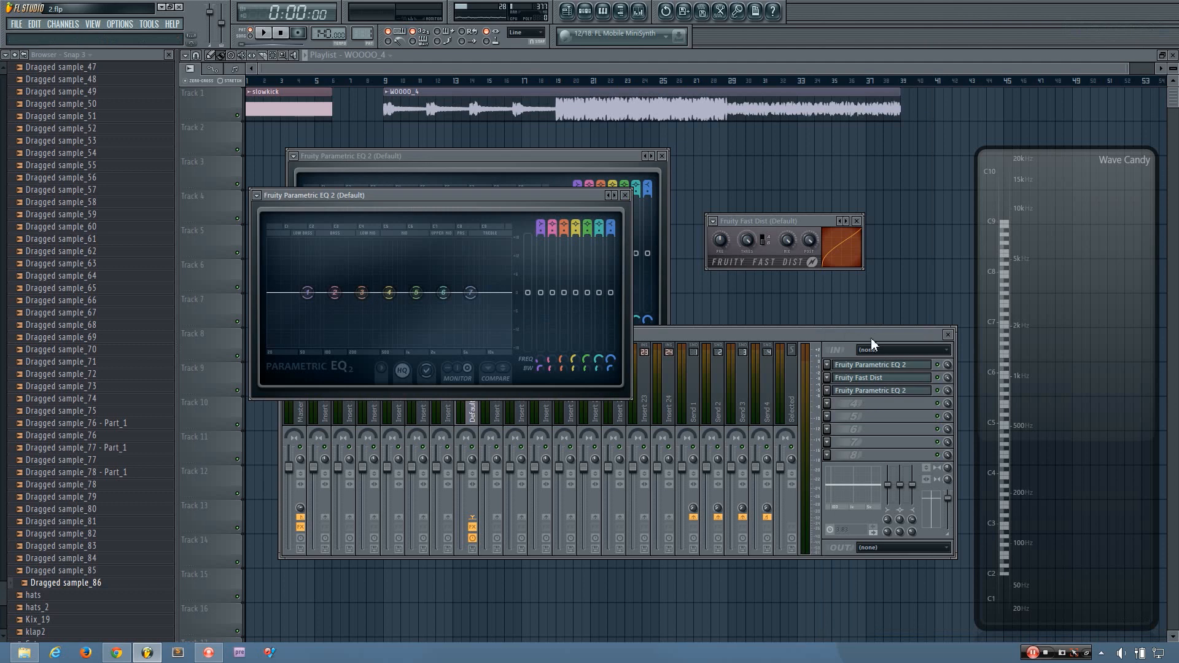
left_click(826, 416)
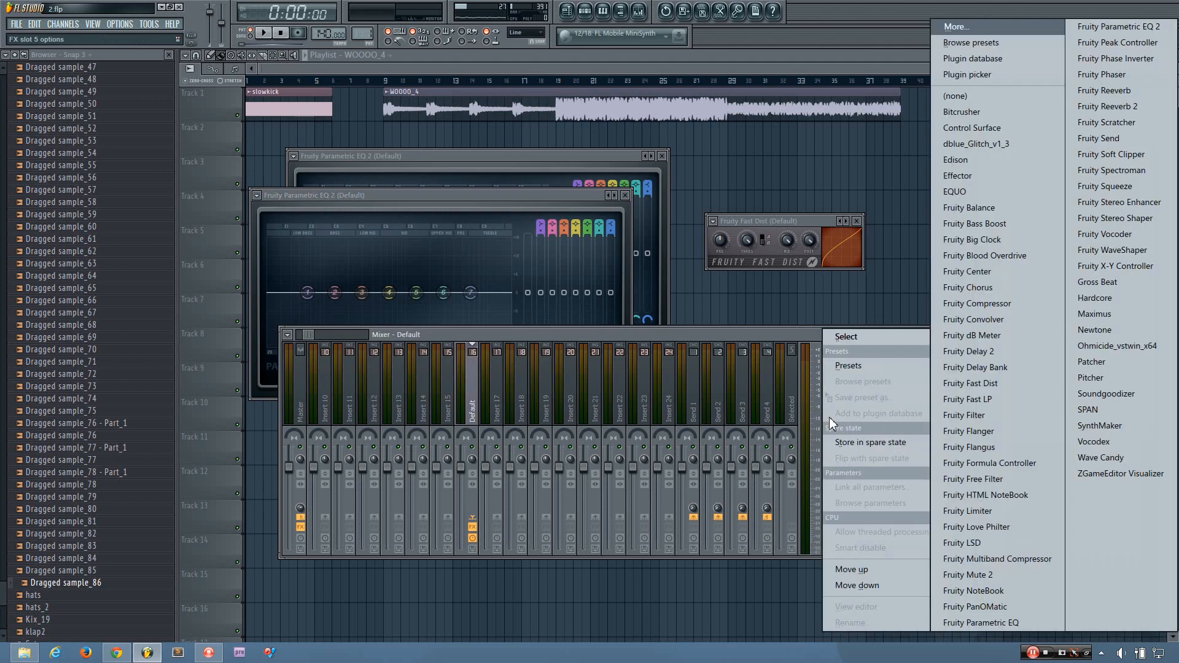
mouse_move(894, 331)
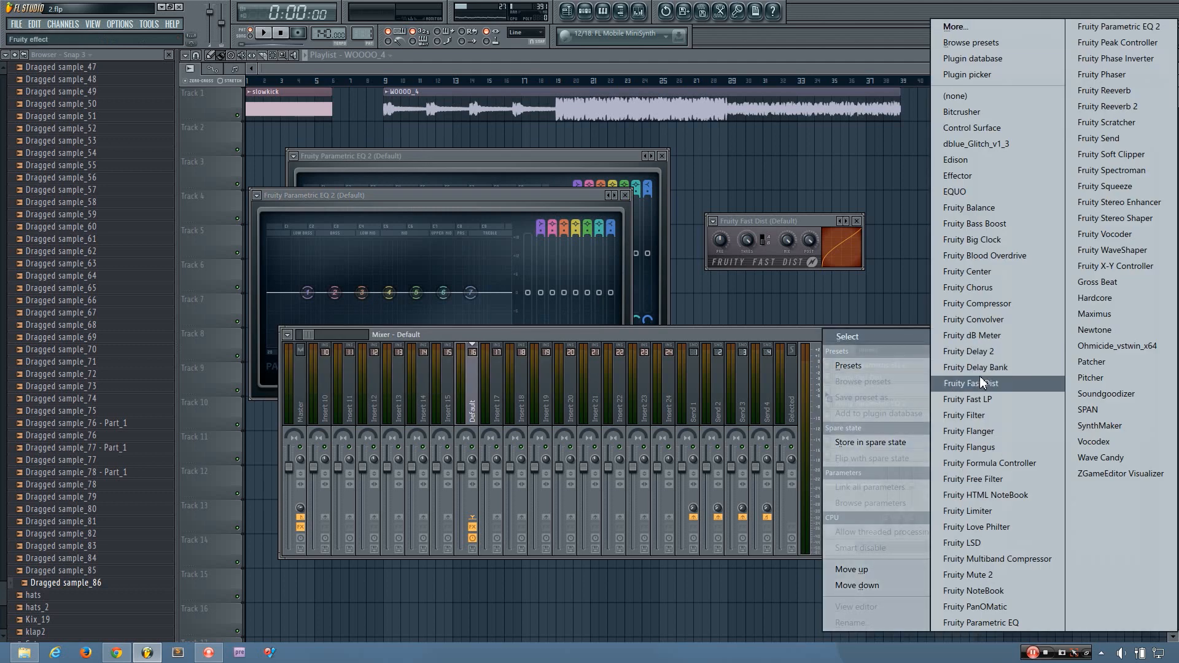
left_click(979, 376)
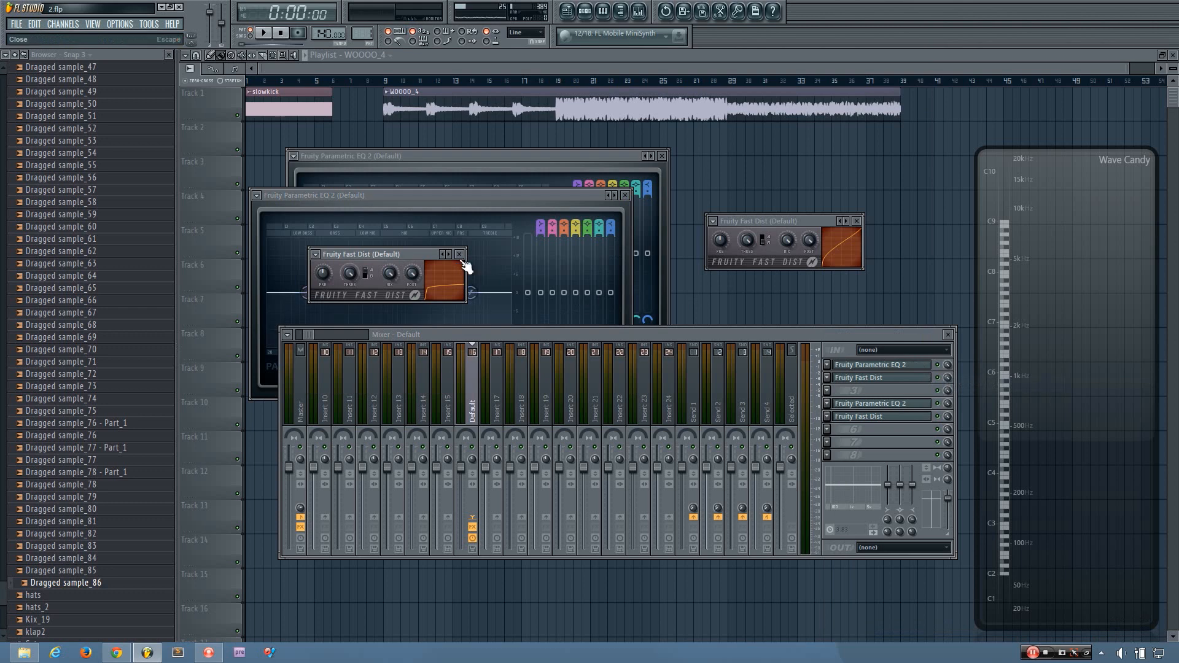
left_click(459, 254)
left_click(625, 196)
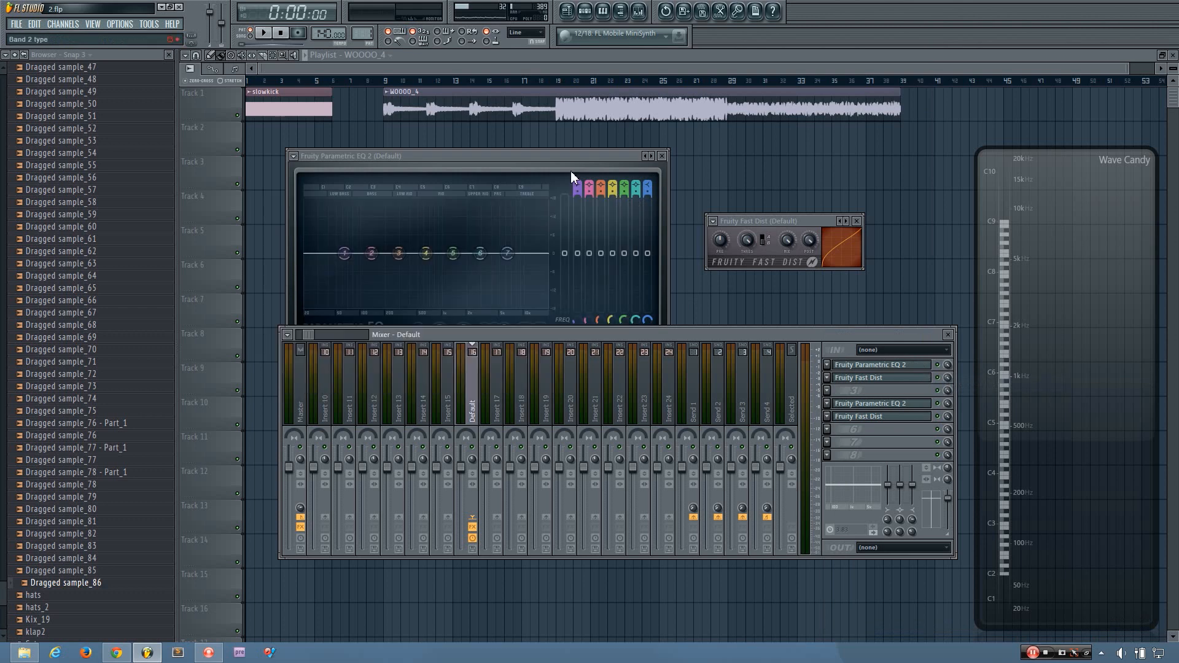
left_click_drag(562, 155, 570, 157)
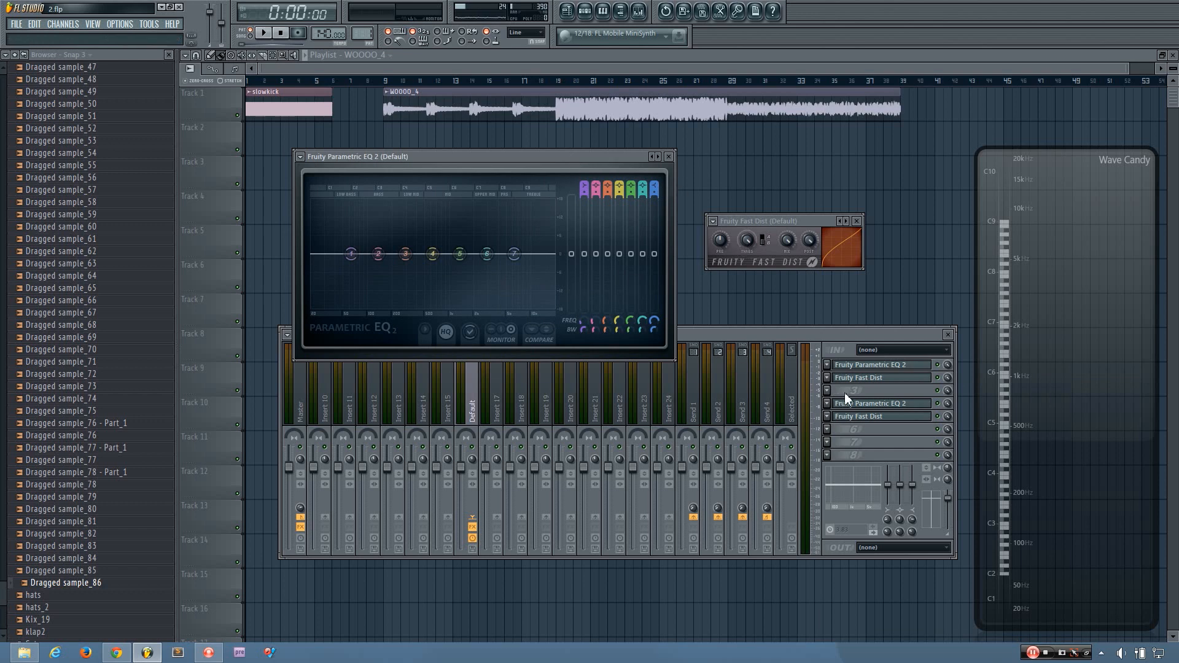
Step: Try cutting band 3 and boosting band 5 in the slot 4 Parametric EQ 2, and reset both bands to 0 dB
left_click(875, 406)
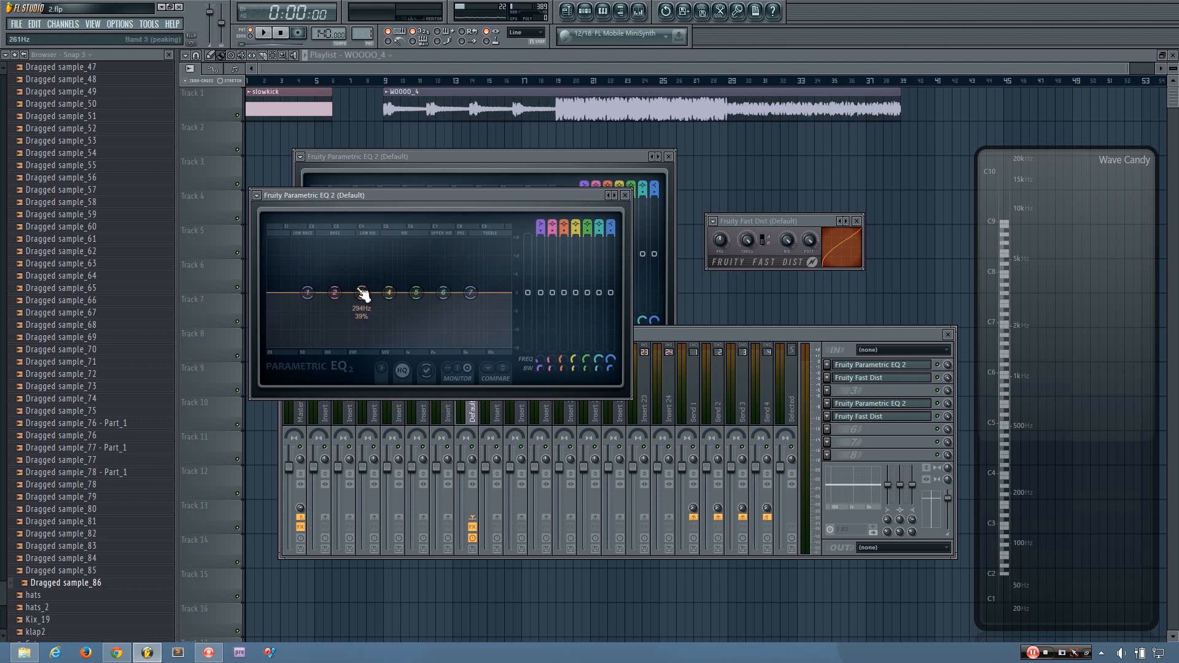
left_click_drag(362, 306, 368, 339)
left_click_drag(416, 292, 411, 240)
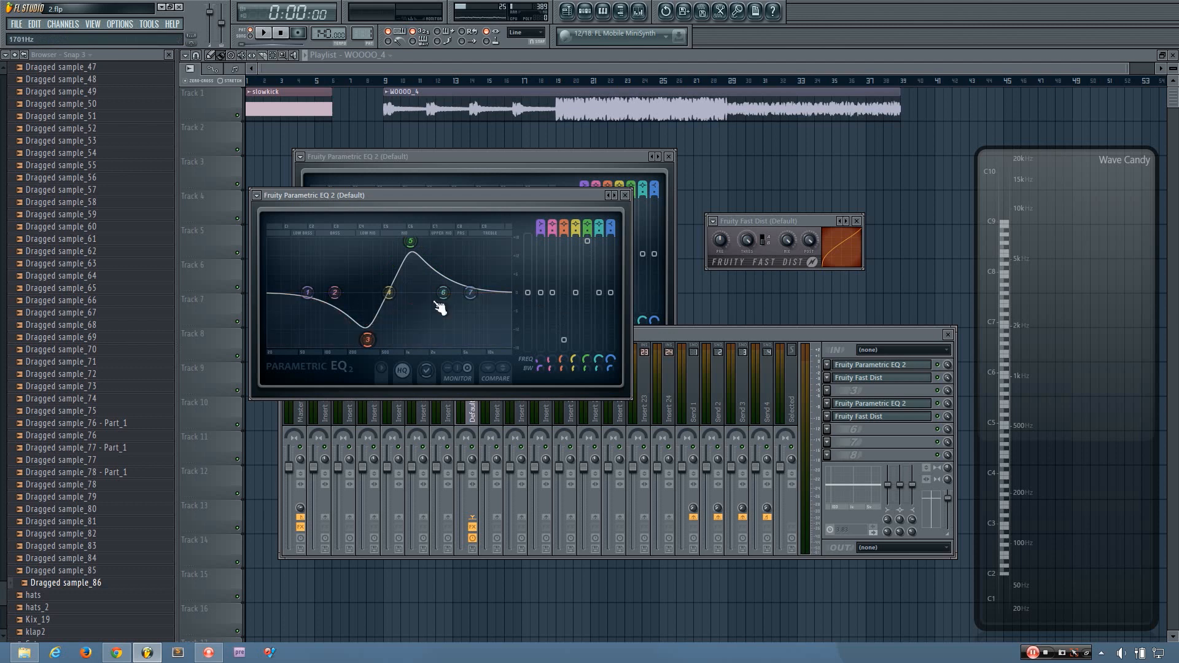
left_click(564, 339)
left_click(588, 293)
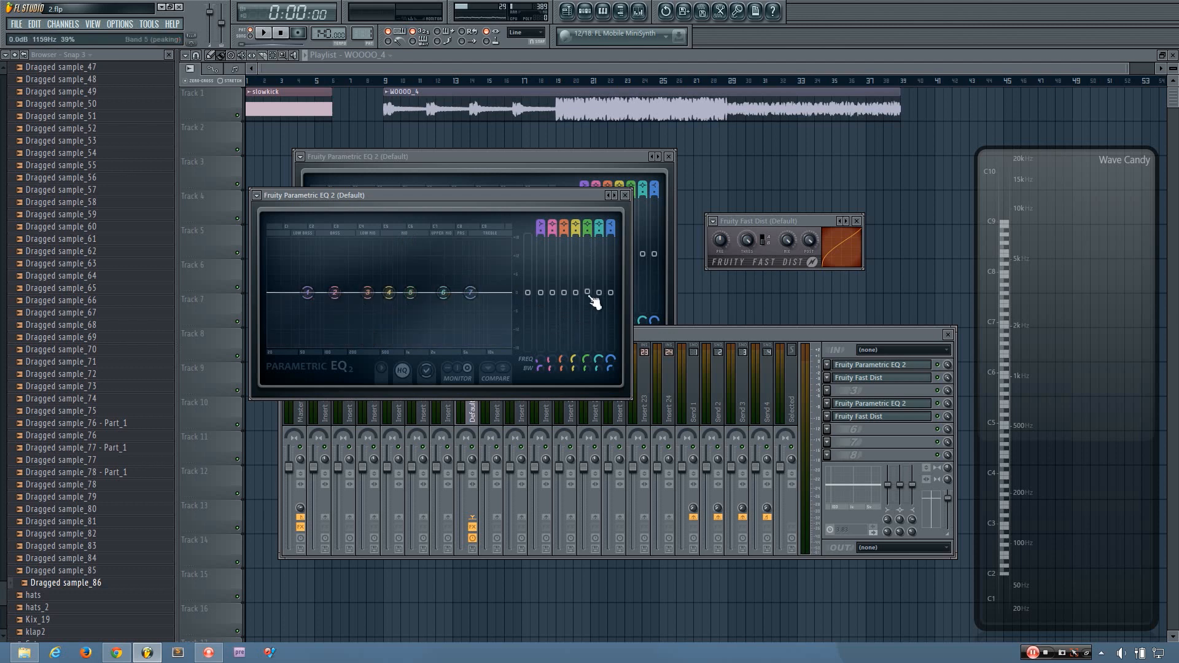
left_click(627, 196)
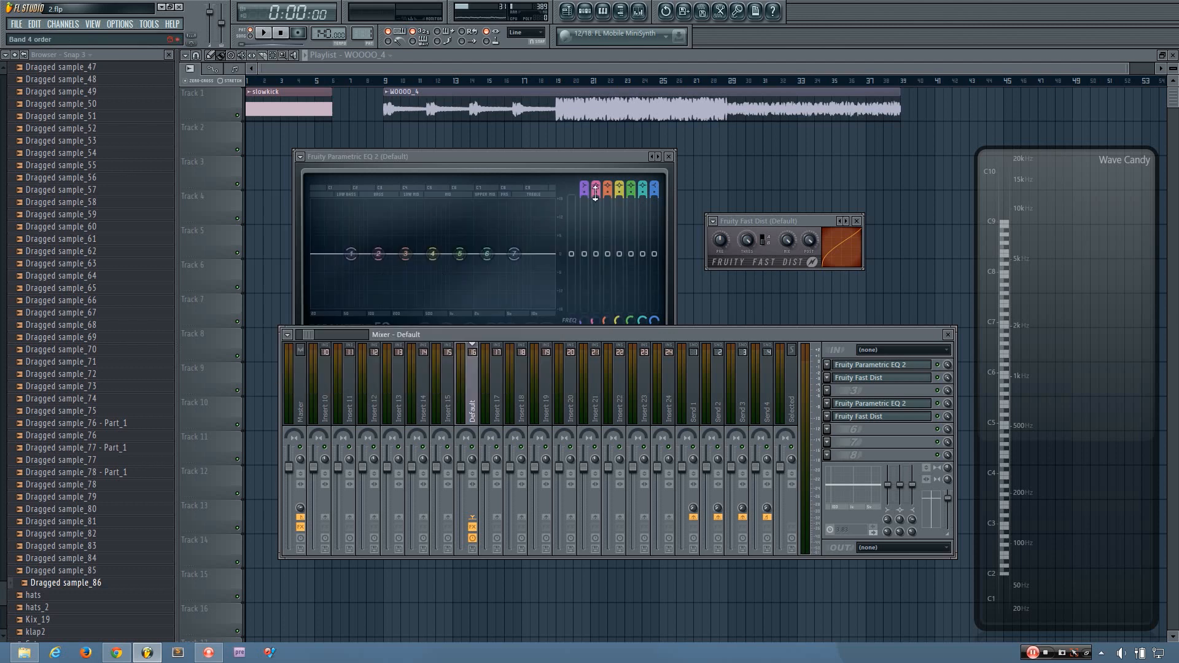
Step: Boost band 5 of the slot 1 Parametric EQ 2 to about 18 dB, sweeping the peak through the mids while auditioning
left_click_drag(570, 158, 576, 168)
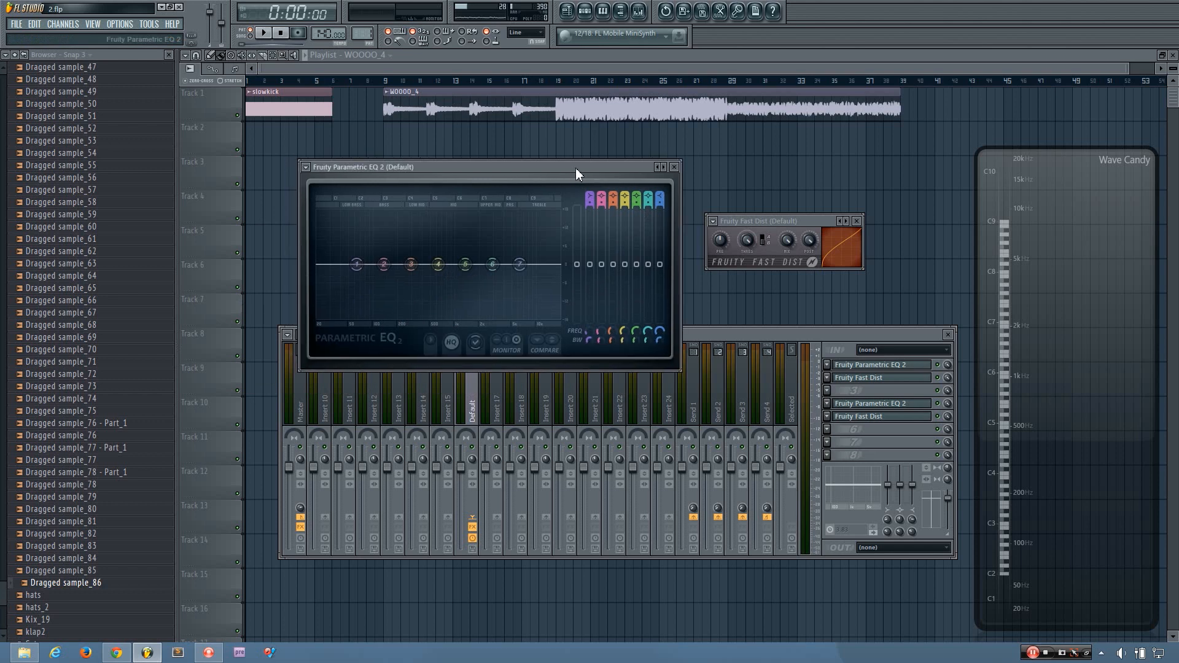
left_click(890, 365)
left_click(890, 366)
left_click_drag(472, 284, 432, 217)
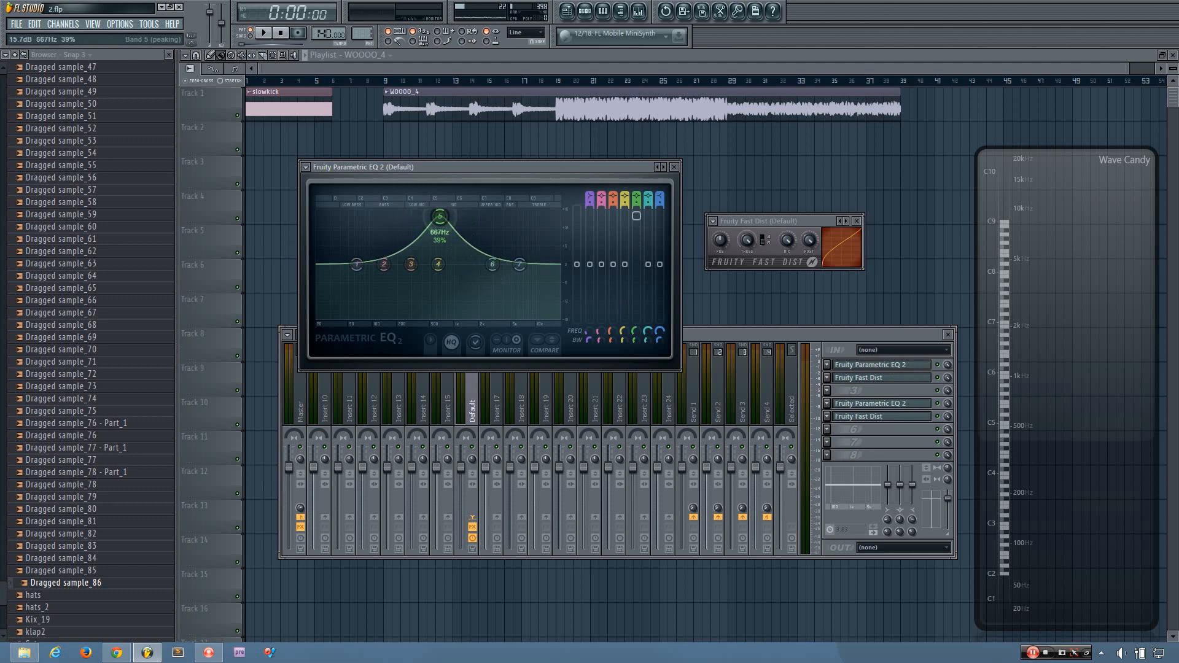
left_click_drag(459, 216, 410, 215)
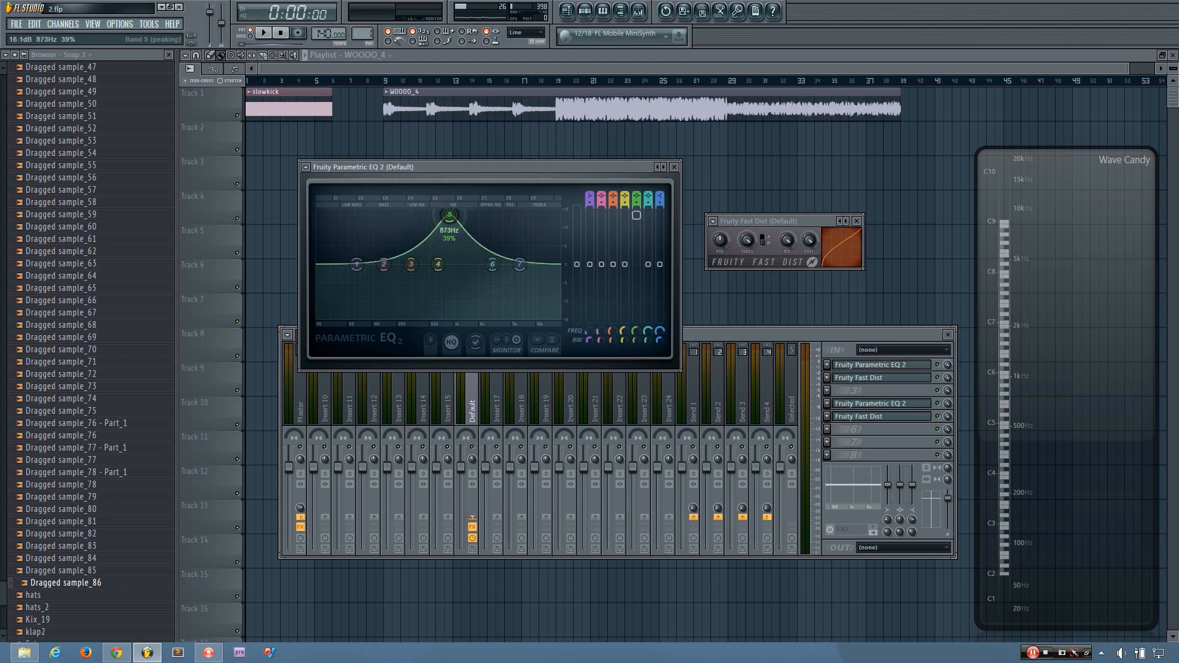
left_click_drag(430, 218, 428, 215)
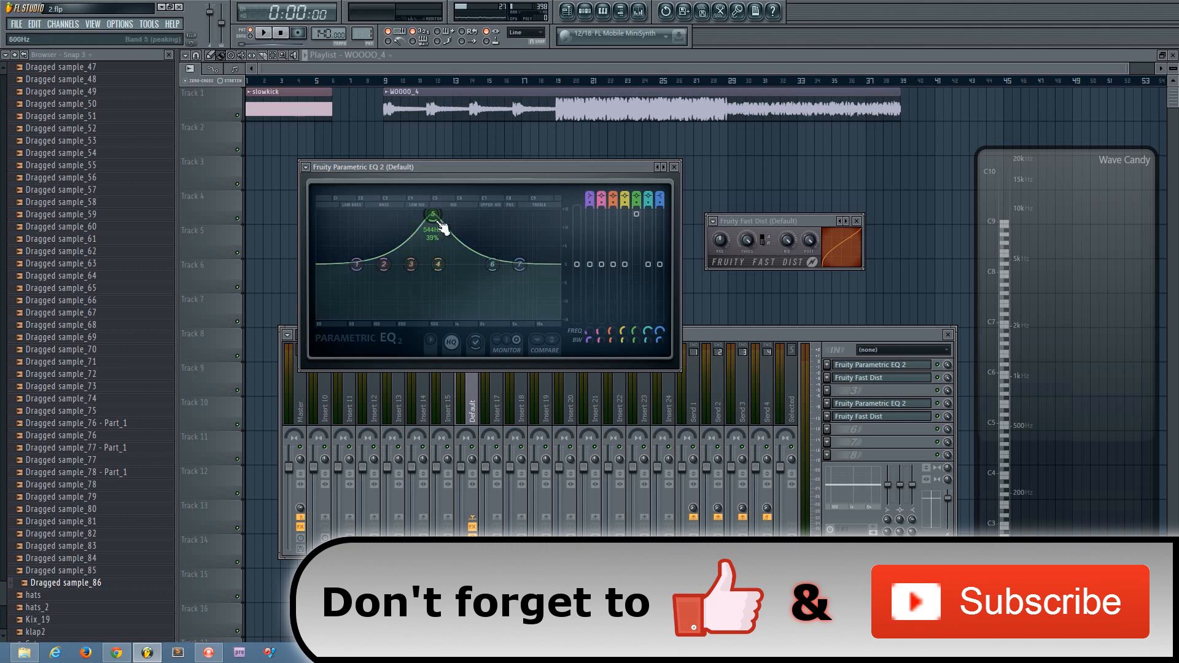
key("space")
mouse_move(437, 226)
left_mouse_down()
mouse_move(467, 226)
mouse_move(413, 211)
mouse_move(473, 216)
mouse_move(344, 213)
mouse_move(433, 222)
left_mouse_up()
key("space")
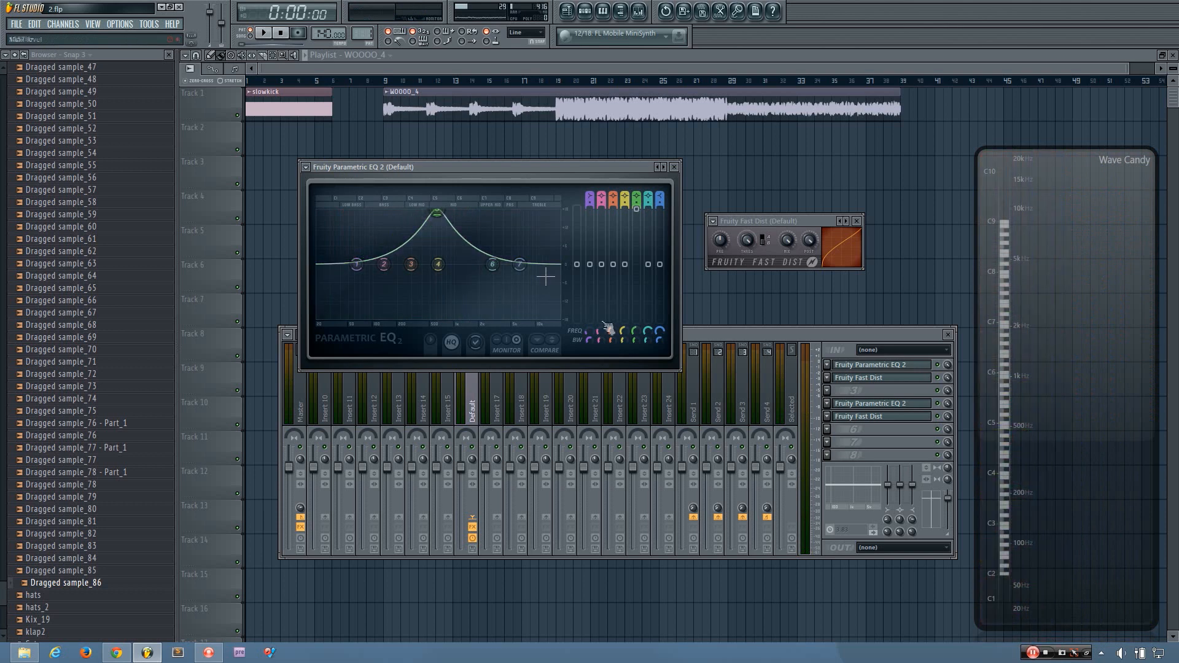
Step: Move the 18 dB band 5 peak down to about 290 Hz and adjust its bandwidth while auditioning the kick
key("space")
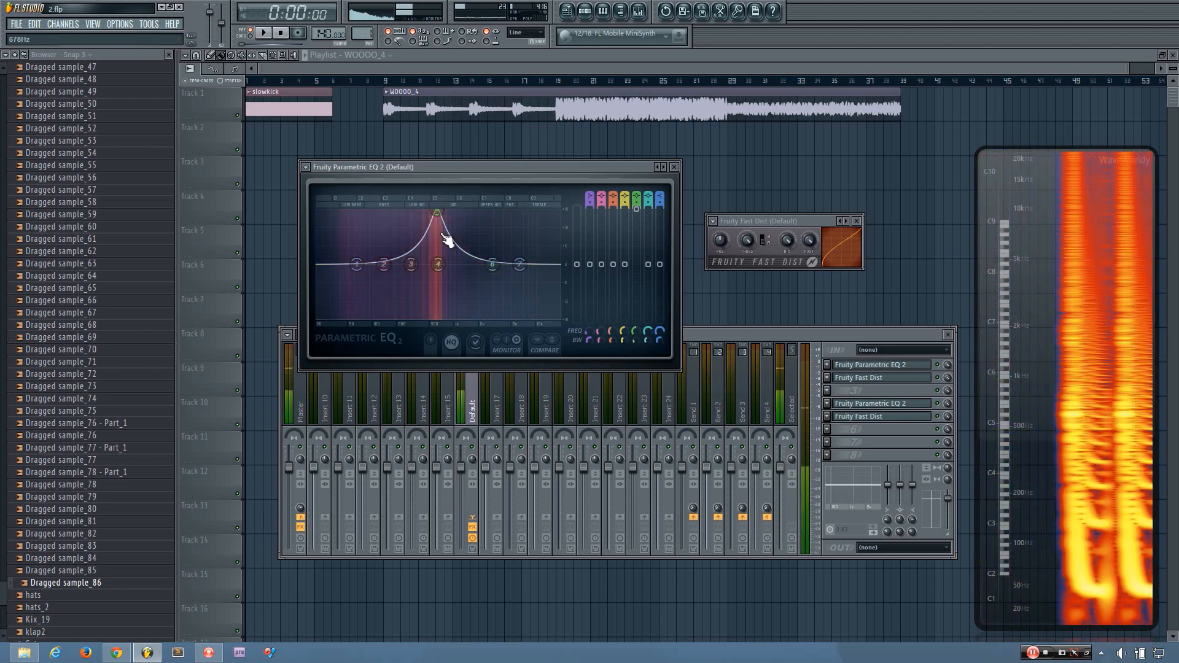
key("space")
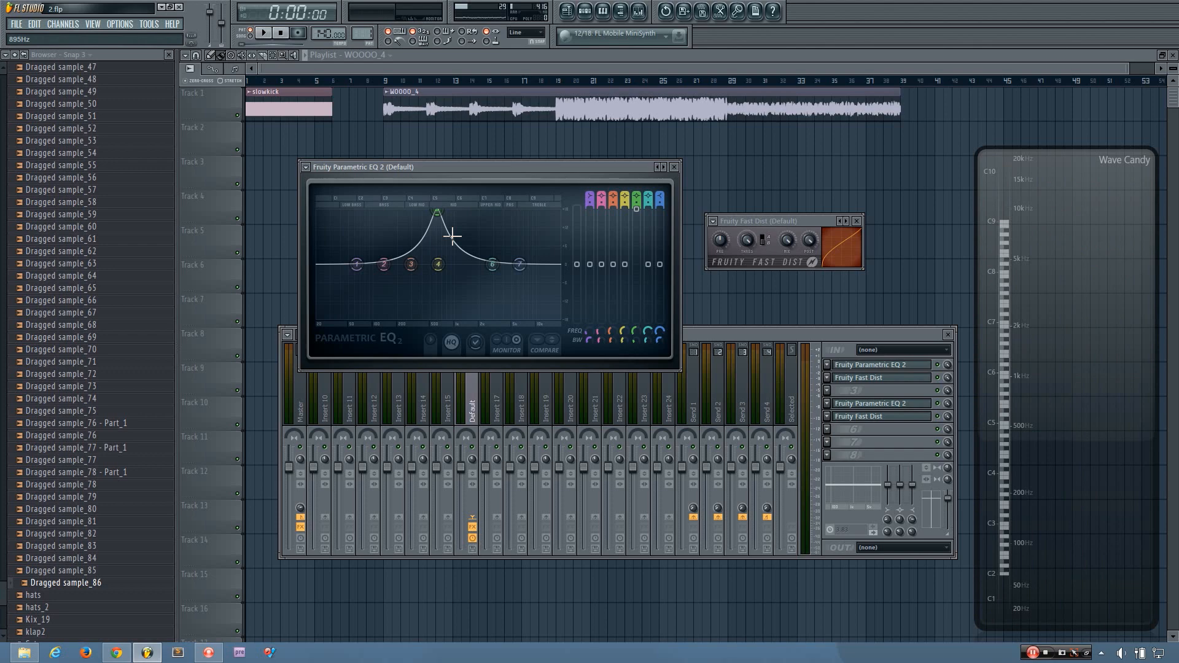
left_click_drag(453, 233, 413, 212)
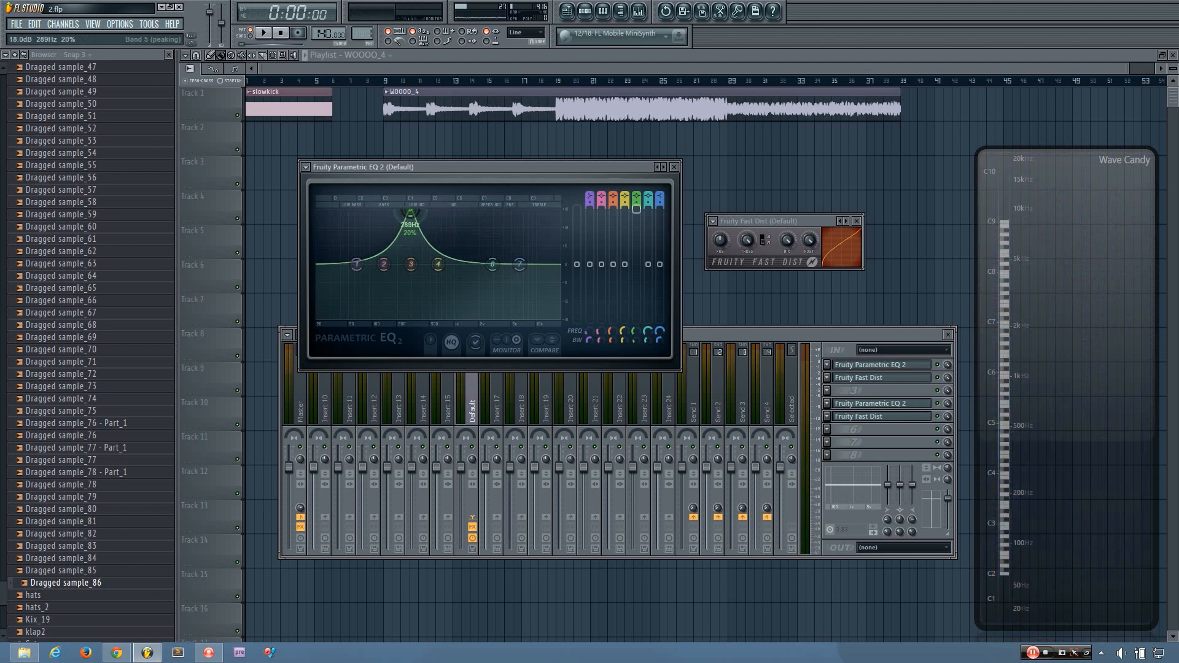
left_click_drag(410, 212, 396, 212)
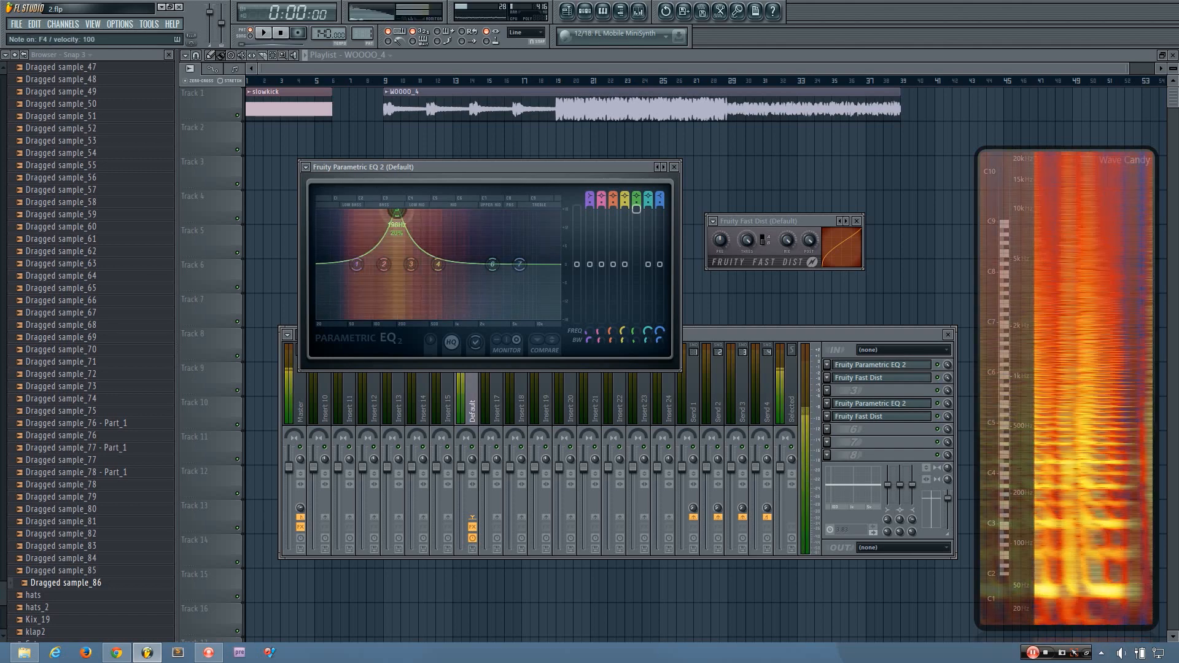
mouse_move(632, 340)
left_mouse_down()
mouse_move(632, 328)
mouse_move(639, 347)
left_mouse_up()
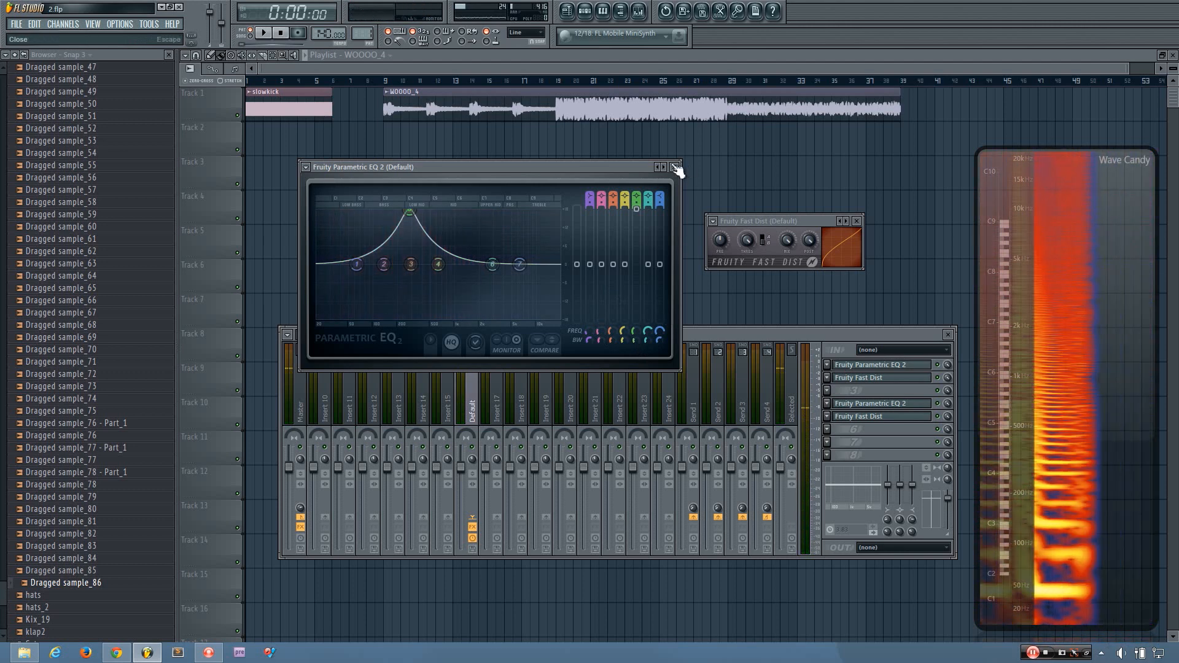
Step: Try cutting band 4 of the slot 1 Parametric EQ 2 to about -14 dB near 2 kHz, reset it, and close the equalizer
left_click_drag(573, 169, 598, 174)
left_click_drag(447, 170, 449, 155)
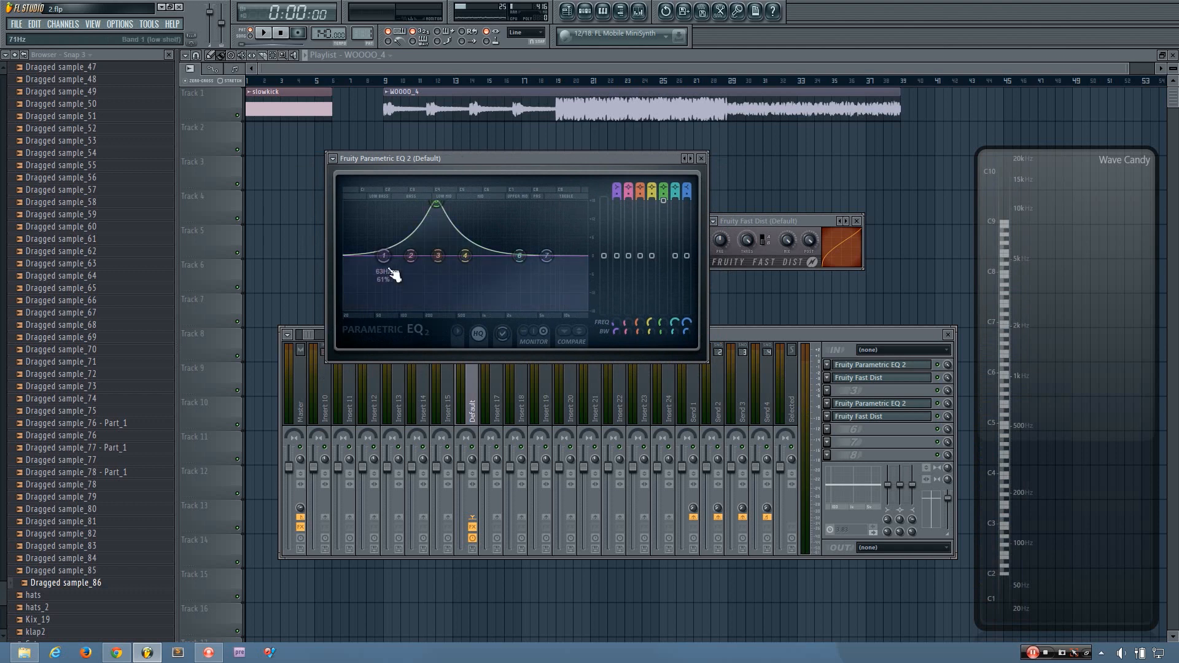
left_click_drag(465, 255, 506, 299)
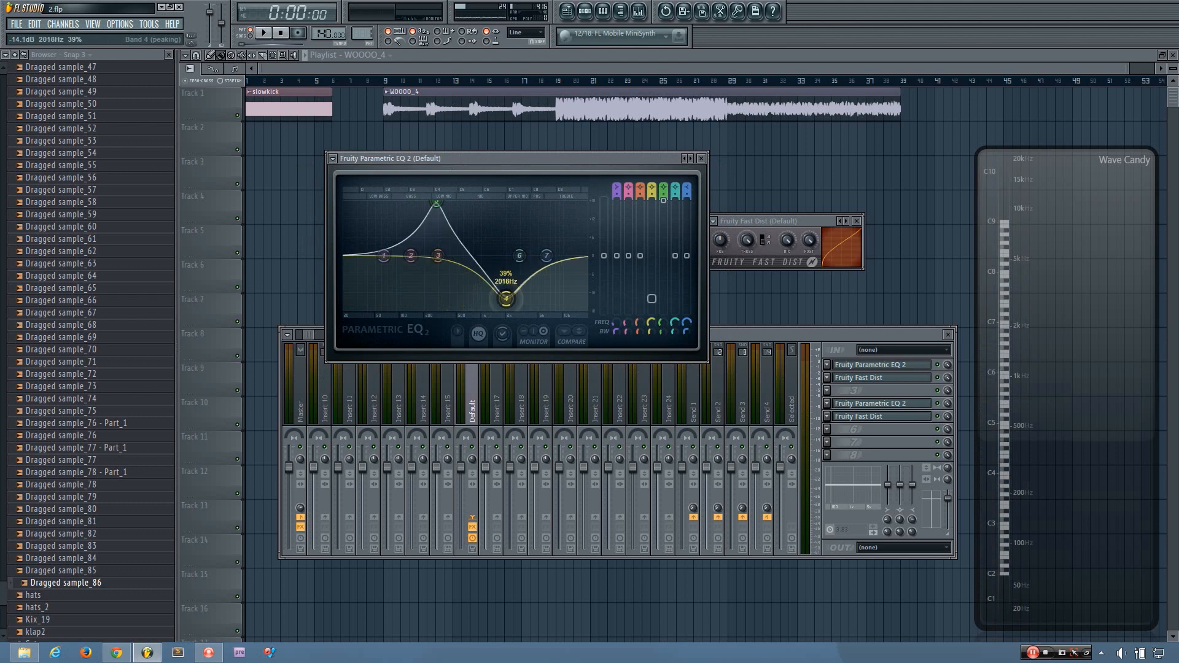
right_click(506, 299)
left_click(512, 316)
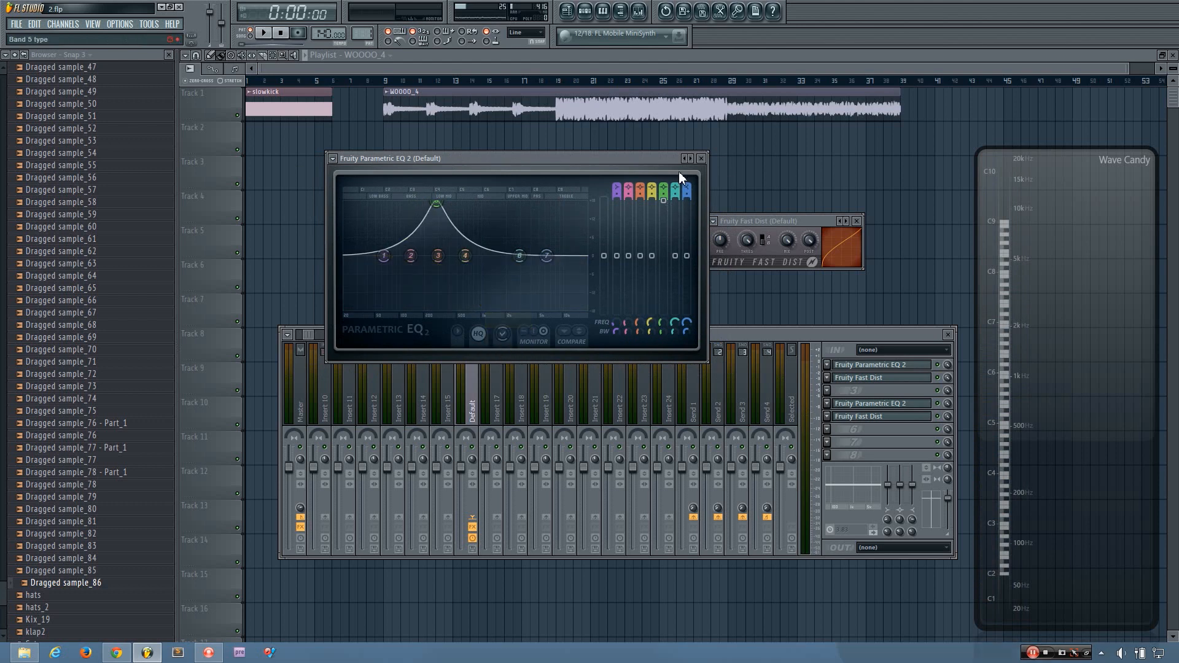
left_click(702, 159)
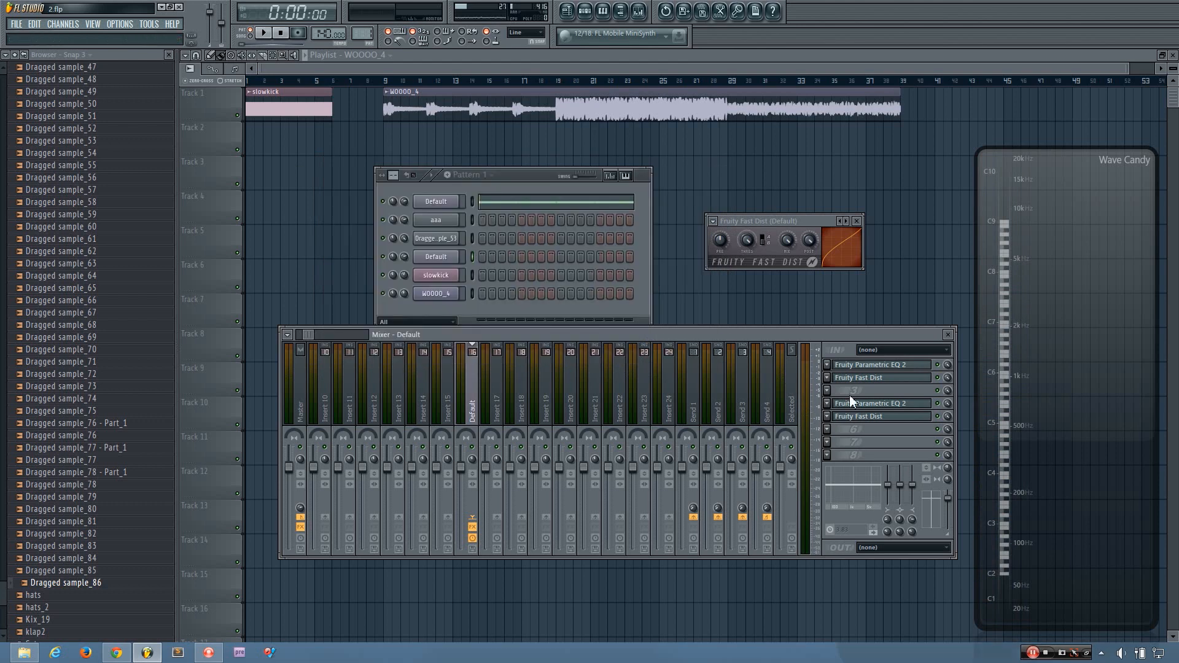
Step: In the slot 4 Parametric EQ 2, boost band 4 around 600 Hz and cut bands 3 and 5 on either side of it
left_click(884, 407)
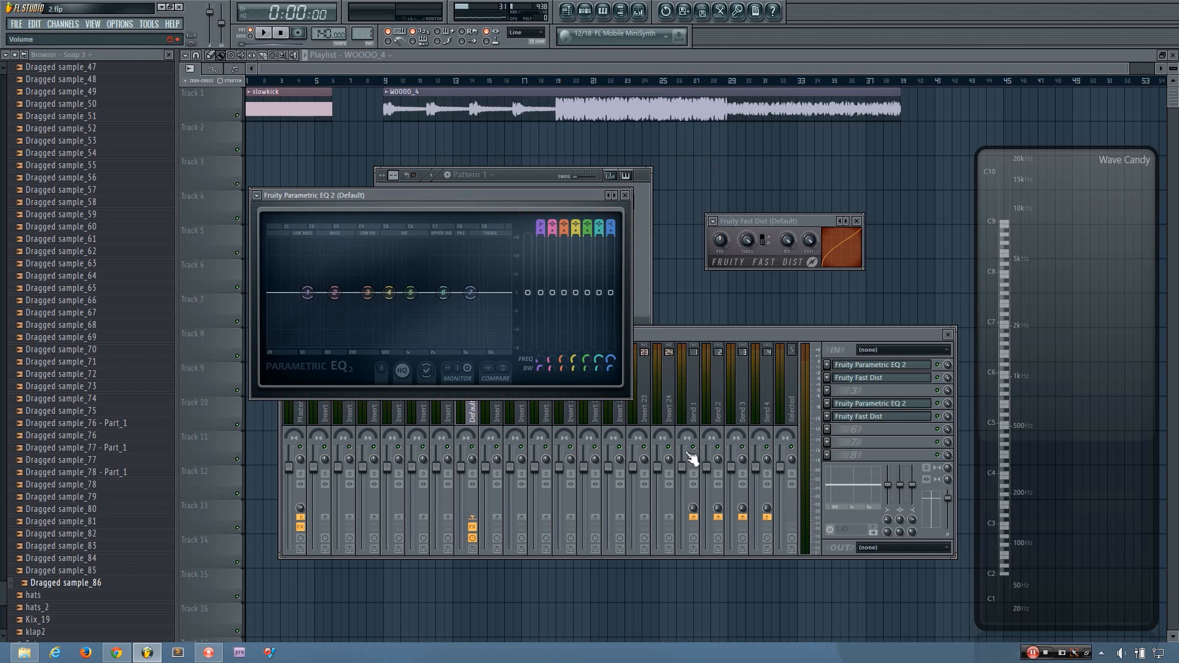
left_click_drag(391, 306, 399, 245)
left_click_drag(367, 292, 348, 337)
left_click_drag(410, 292, 432, 318)
left_click_drag(396, 270, 383, 269)
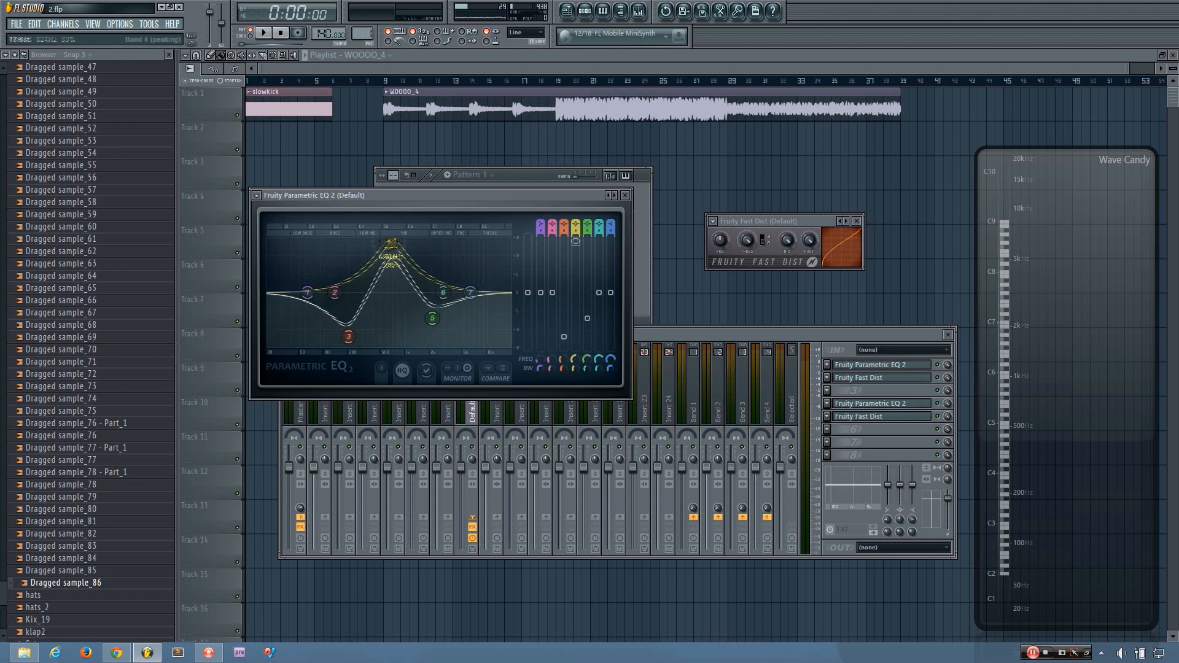
Step: Refine the slot 4 EQ curve by raising band 4 to its maximum, shifting the band 3 cut, deepening band 5 and slightly boosting band 2
left_click_drag(349, 337, 329, 336)
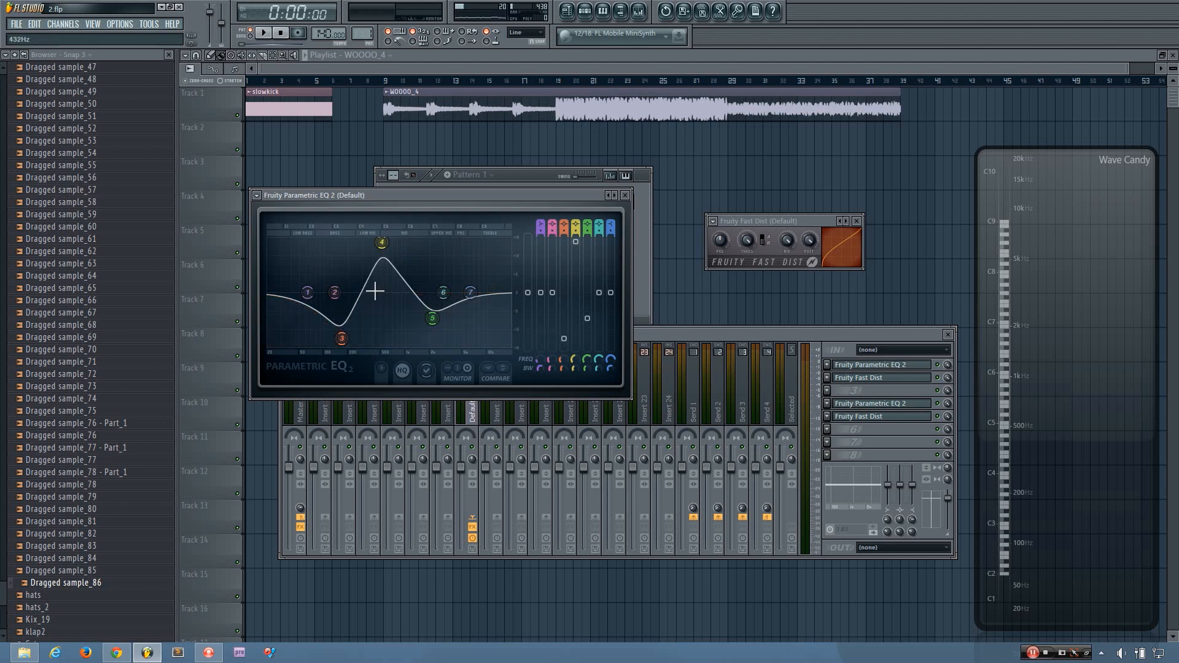
left_click_drag(376, 264, 379, 240)
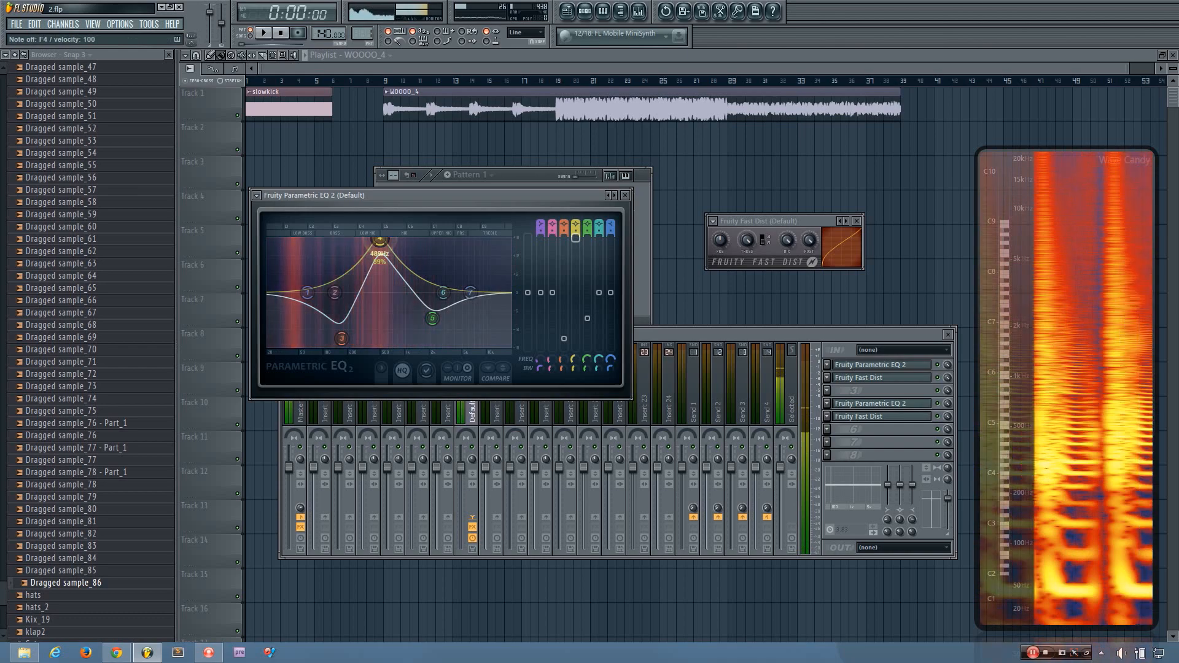
mouse_move(432, 318)
left_mouse_down()
mouse_move(425, 334)
mouse_move(409, 320)
mouse_move(400, 339)
mouse_move(435, 330)
left_mouse_up()
left_click_drag(341, 338, 359, 335)
left_click_drag(334, 293, 314, 279)
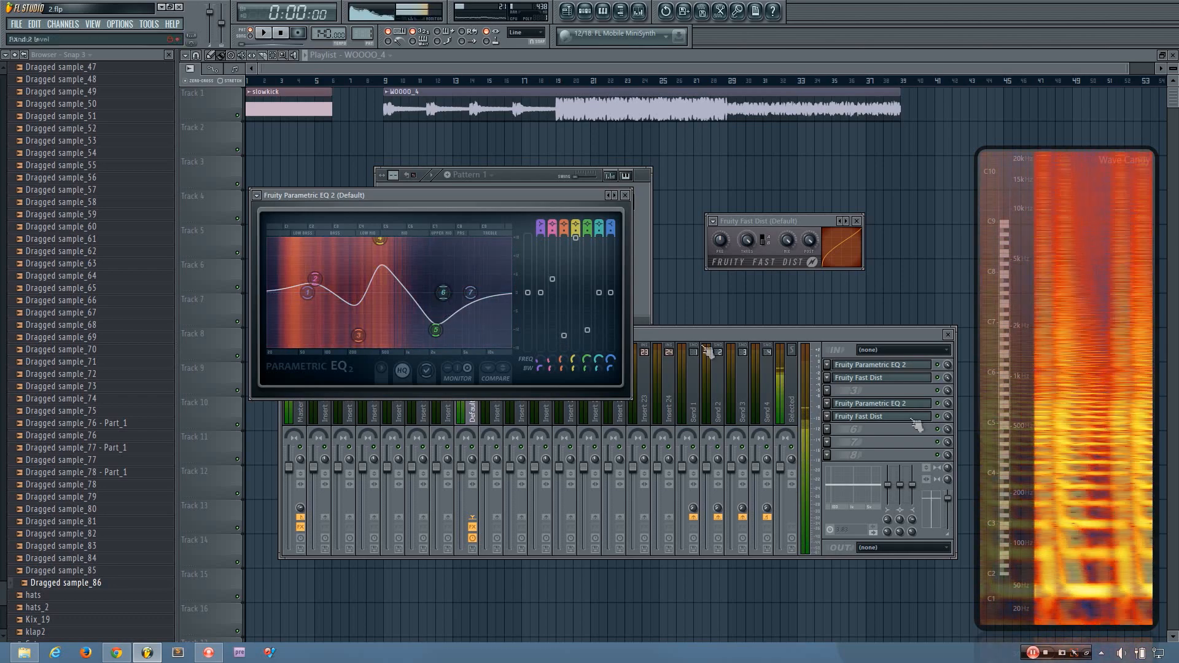
Step: Add a third Fruity Parametric EQ 2 in effect slot 7 and a Fruity Fast Dist in slot 8, leaving the equalizer open
left_click(826, 429)
mouse_move(847, 337)
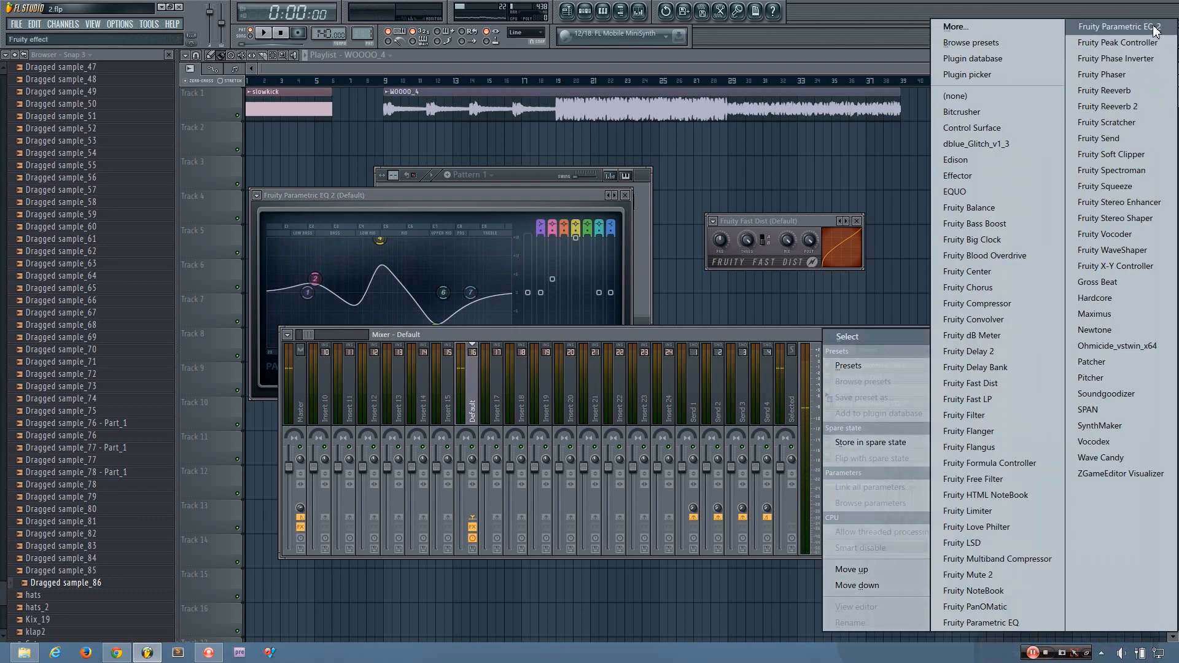
left_click(1156, 31)
left_click(834, 459)
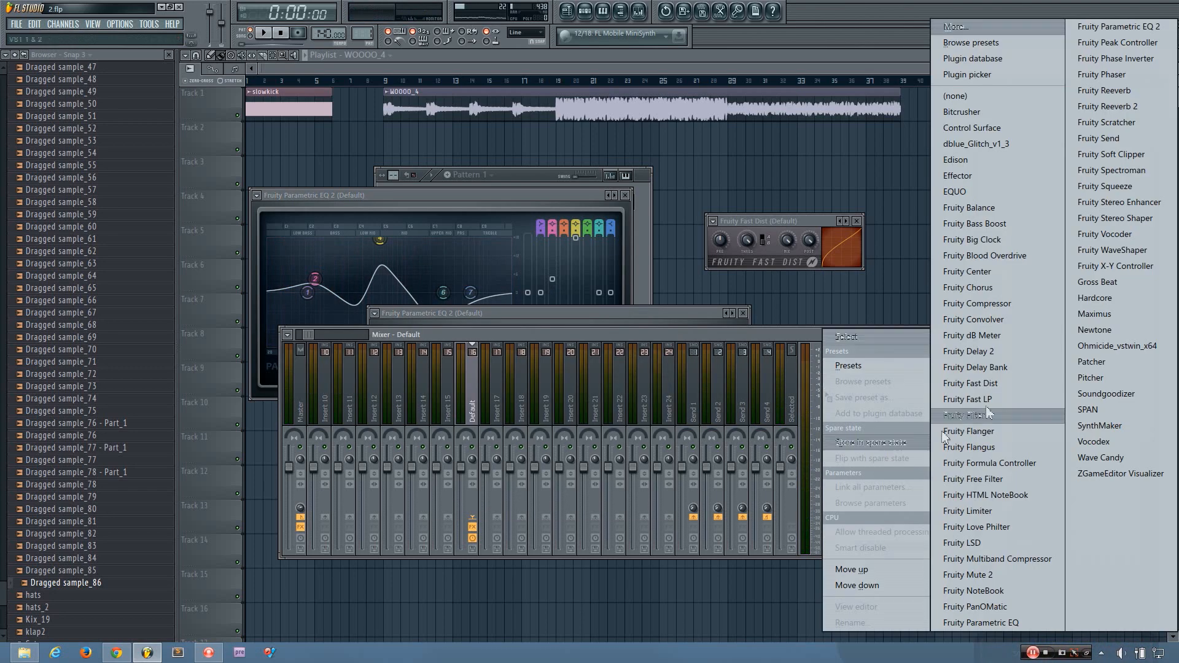
left_click(997, 387)
left_click(882, 449)
left_click(881, 443)
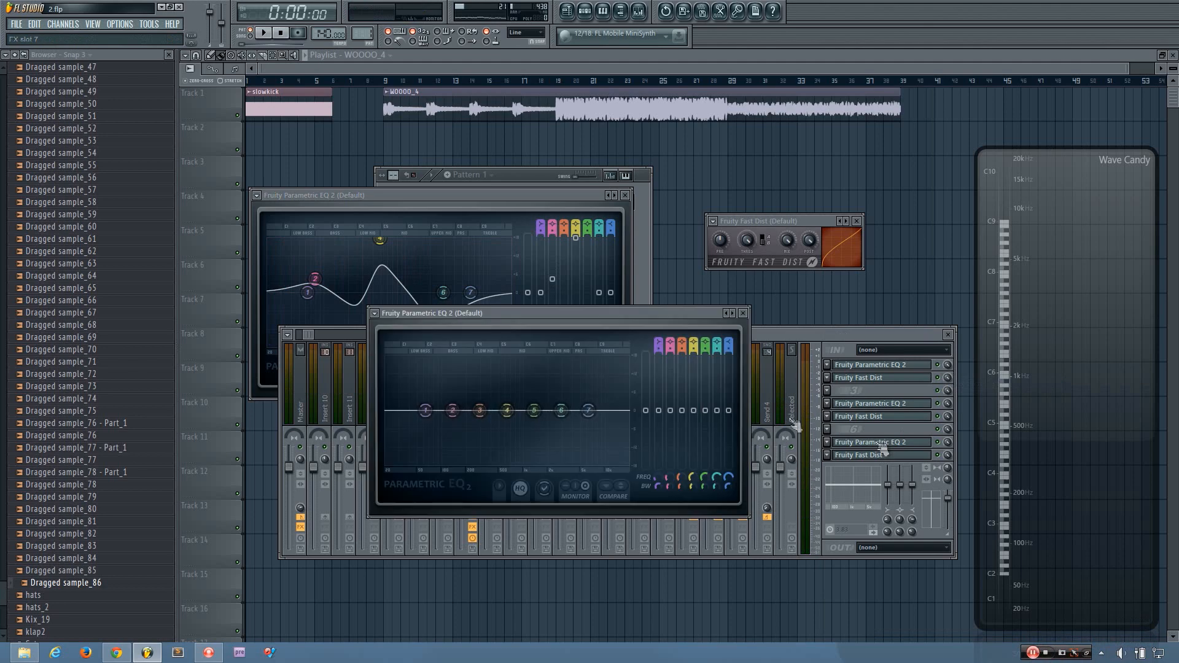
Step: Try cutting band 4 of the slot 7 Parametric EQ 2 to about -13.6 dB at 37 Hz, and reset it to 0 dB
left_click_drag(584, 312, 597, 242)
left_click_drag(519, 339, 433, 379)
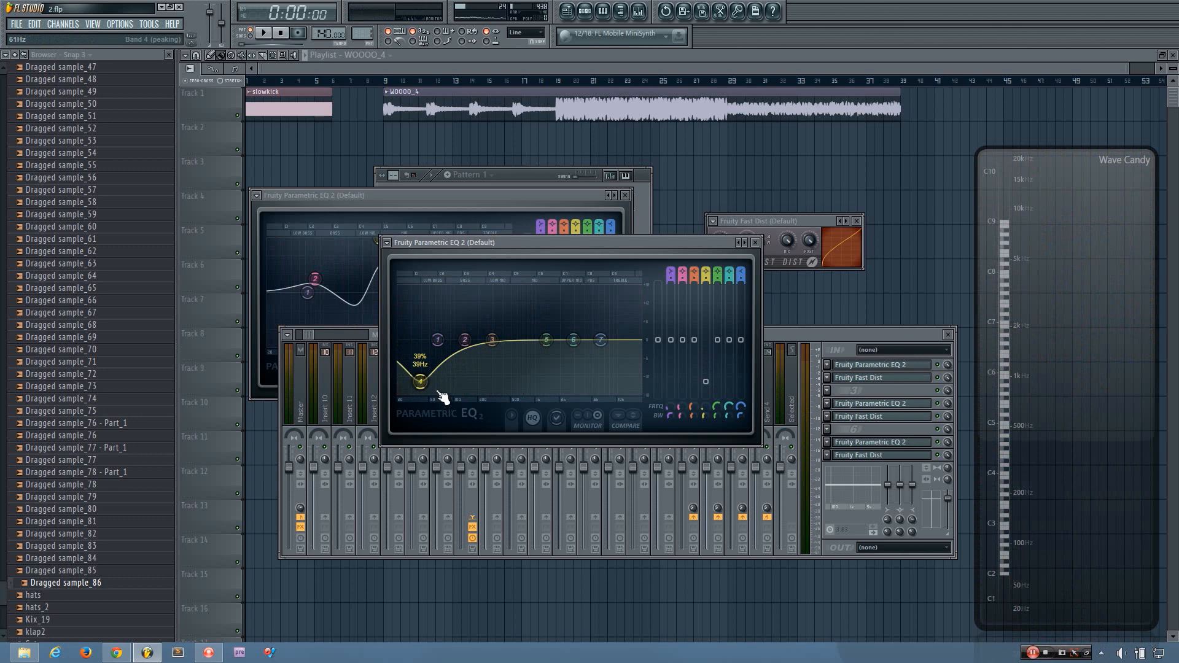
left_click_drag(419, 381, 418, 381)
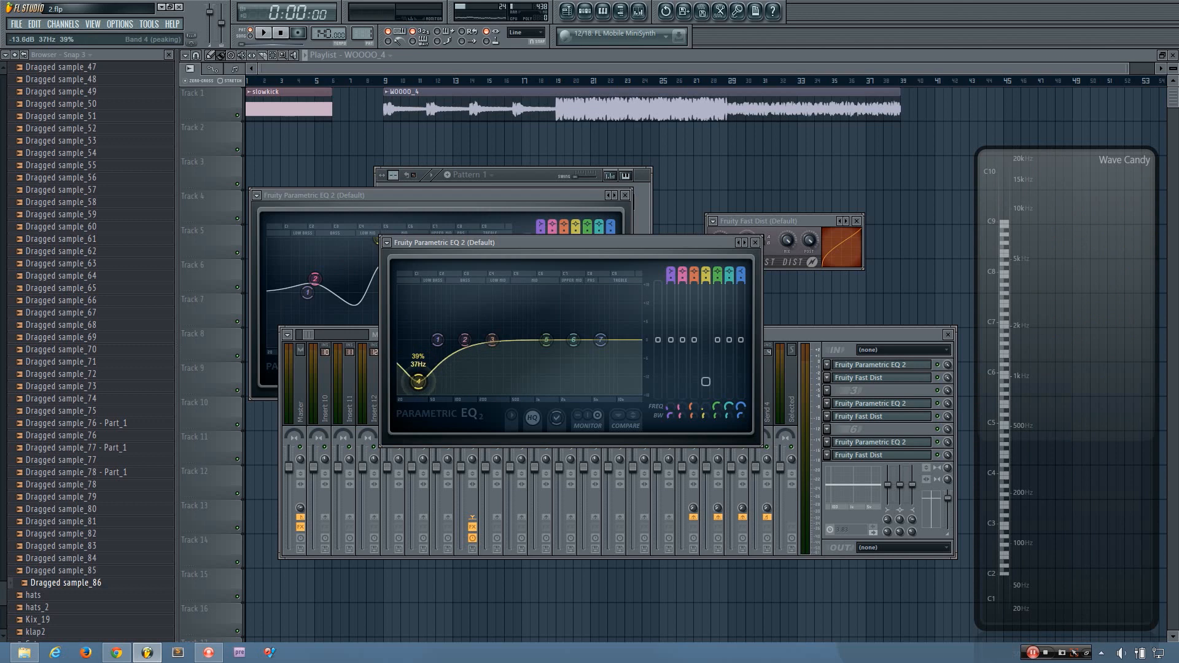
left_click(705, 383, "alt")
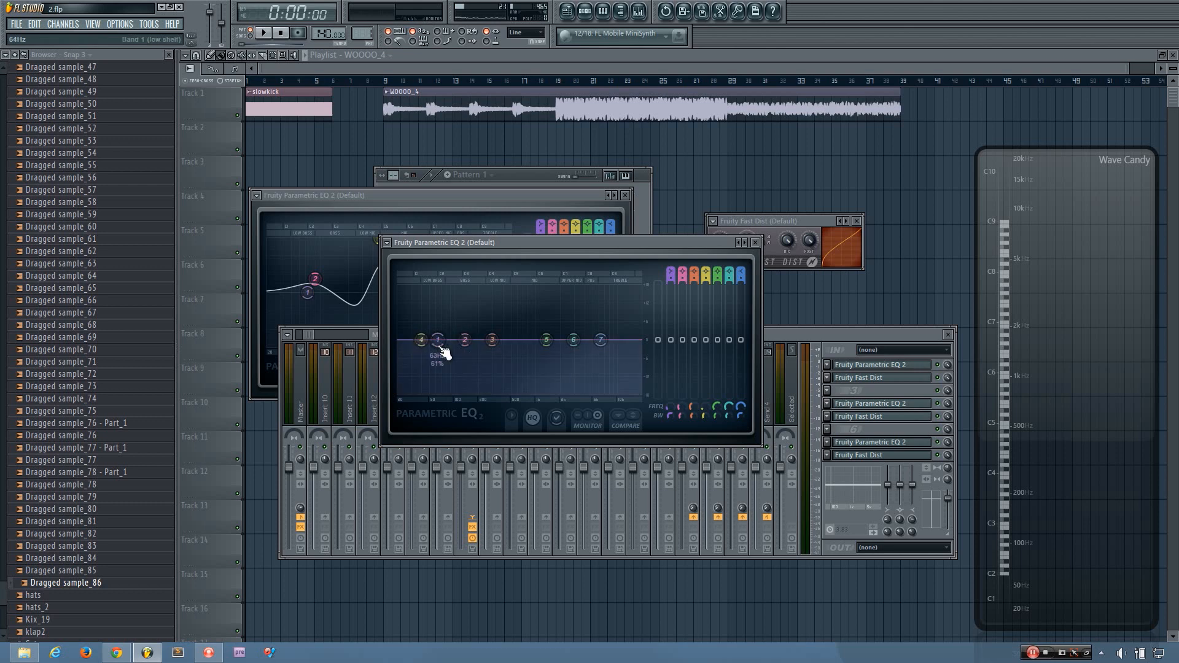
Step: Try a slight band 4 cut near 61 Hz, reset it, and lower the band 1 low shelf to about -11.7 dB at 87 Hz
left_click(942, 454)
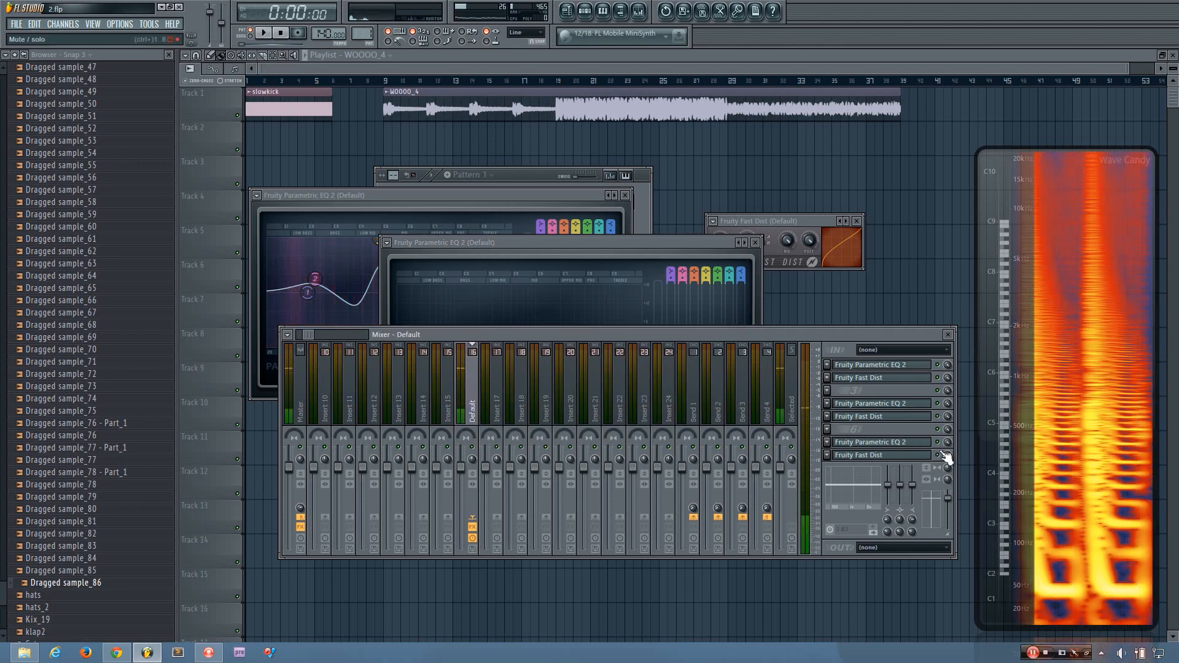
left_click(587, 248)
left_click_drag(422, 339, 439, 356)
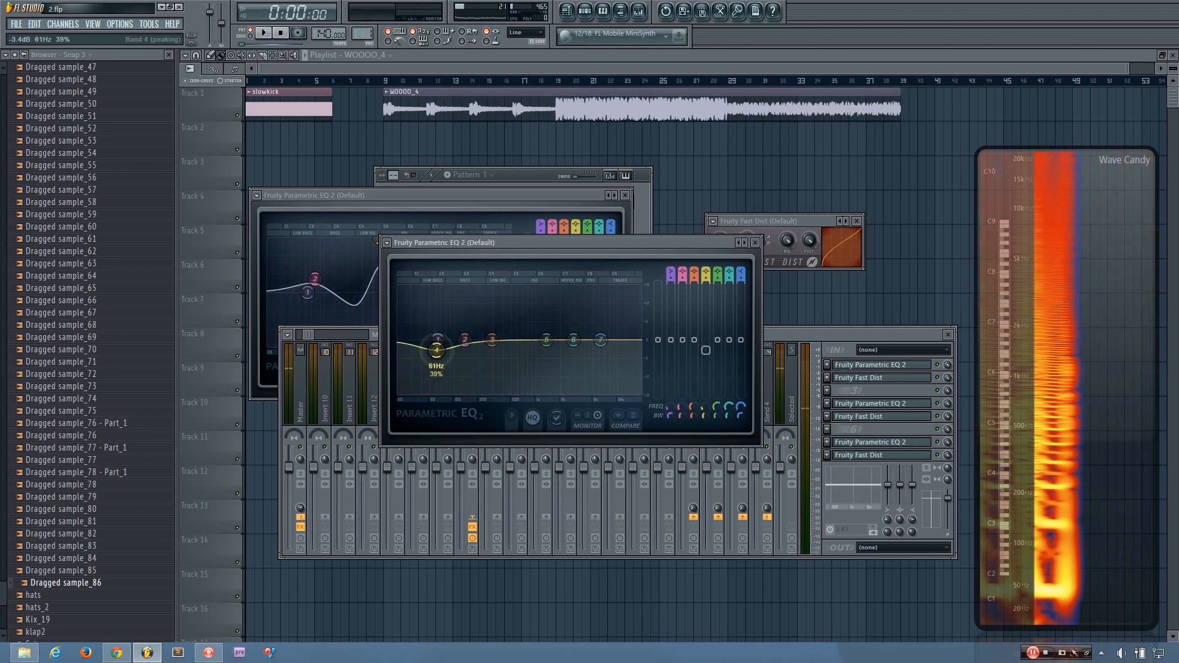
right_click(439, 355)
left_click(459, 379)
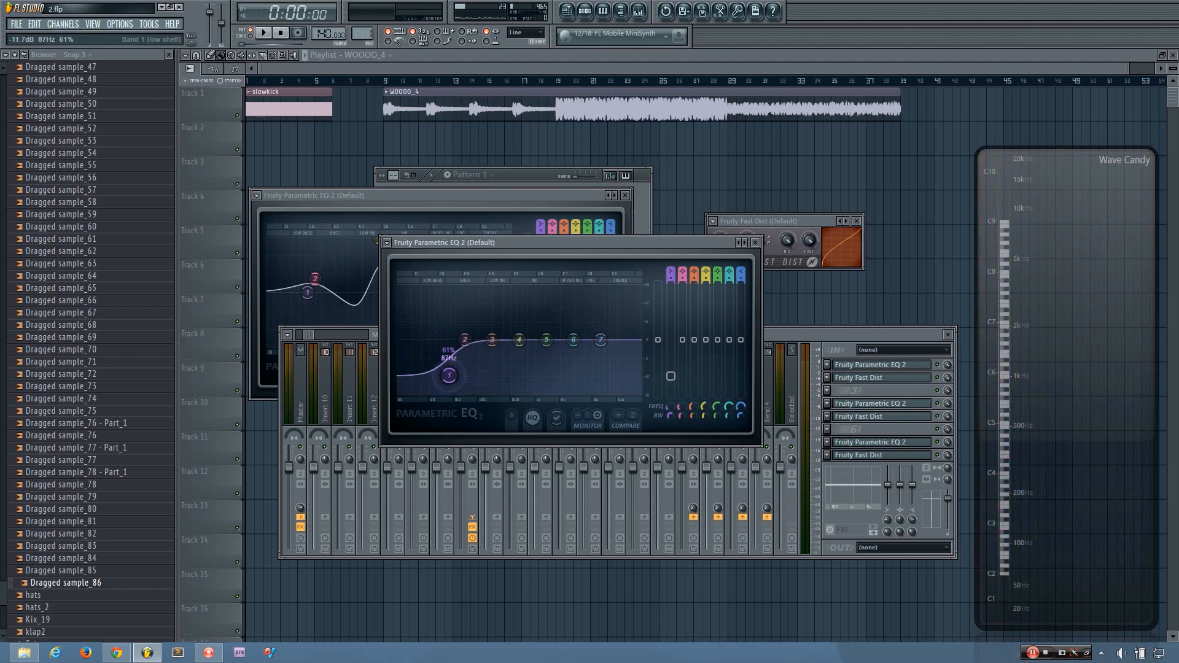
Step: Cut band 3 and boost band 4 by about 10 dB around 260 Hz in the slot 7 EQ, try a band 5 cut and reset it
mouse_move(658, 340)
left_mouse_down()
mouse_move(657, 311)
mouse_move(658, 339)
left_mouse_up()
left_click_drag(519, 352, 483, 366)
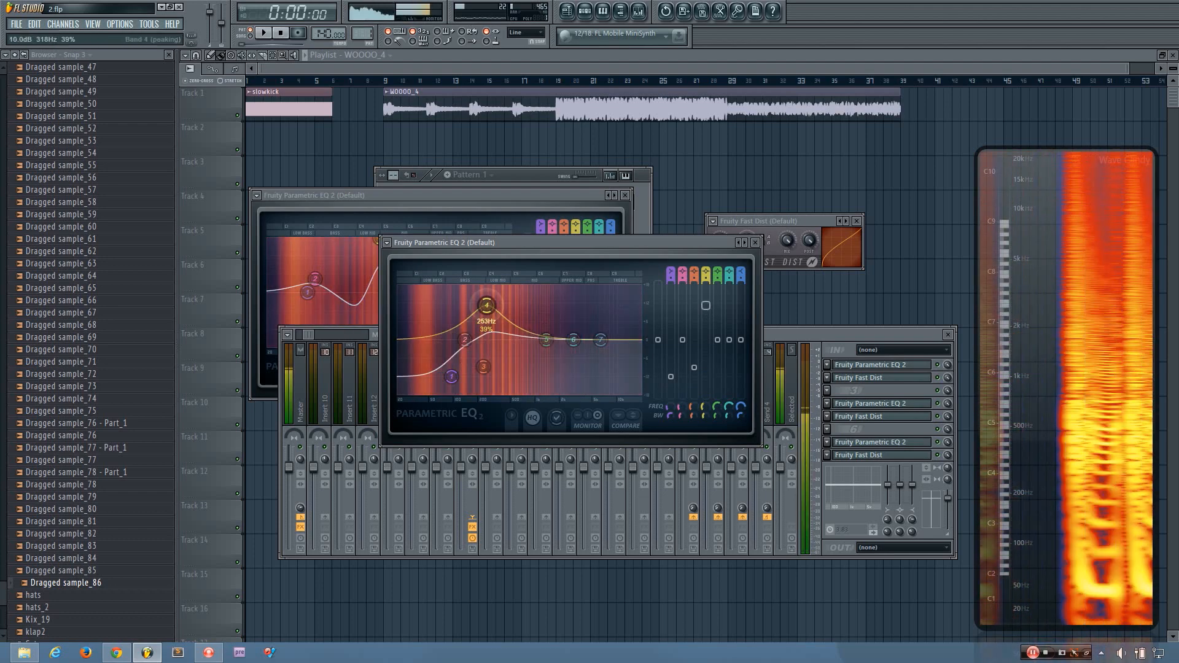
left_click_drag(545, 341, 533, 360)
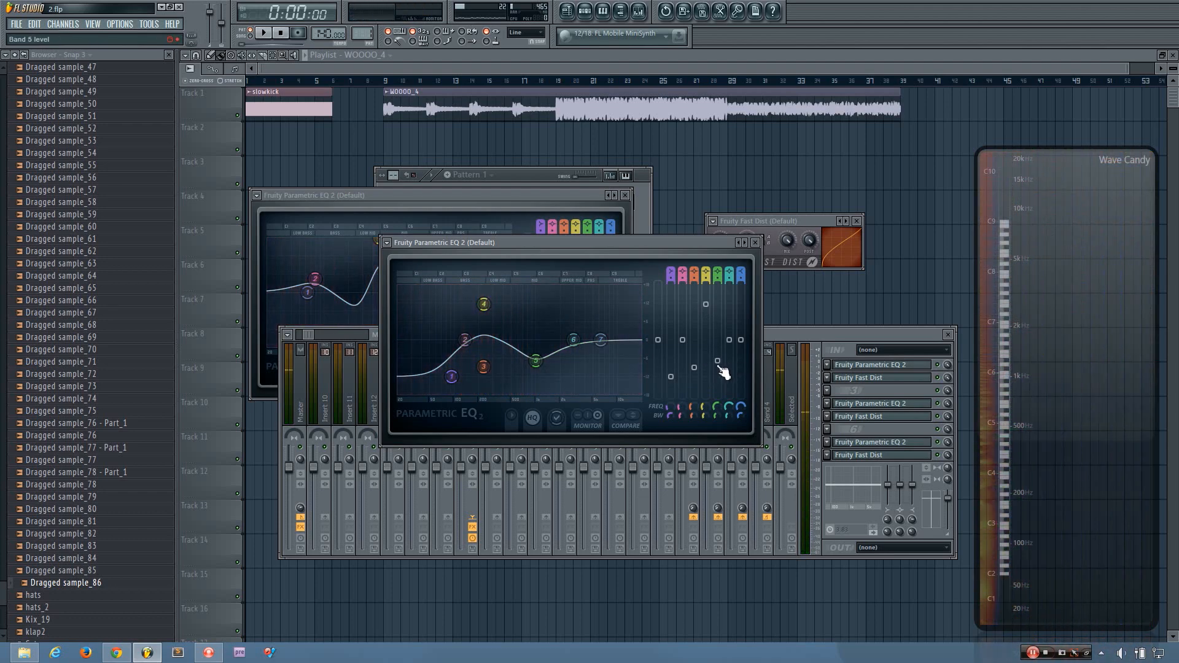
left_click_drag(718, 364, 718, 340)
left_click_drag(695, 241, 675, 205)
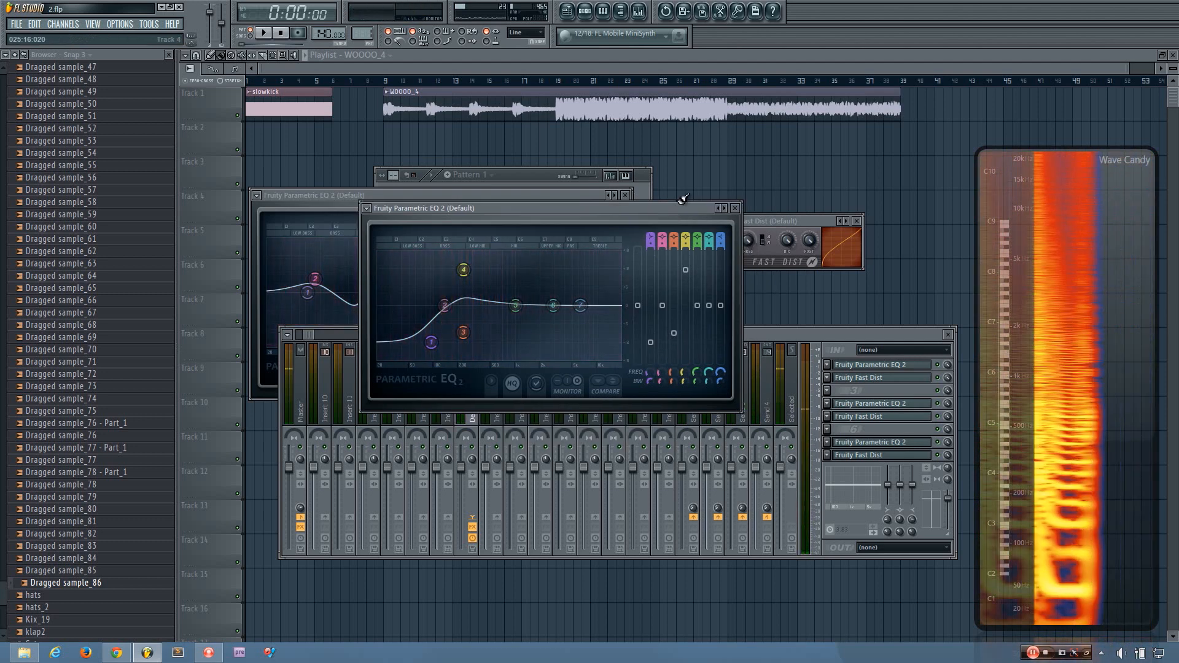
Step: Replace the Fruity Fast Dist in slot 8 with the CamelCrusher VST plugin from the full effect plugin list
left_click(866, 455)
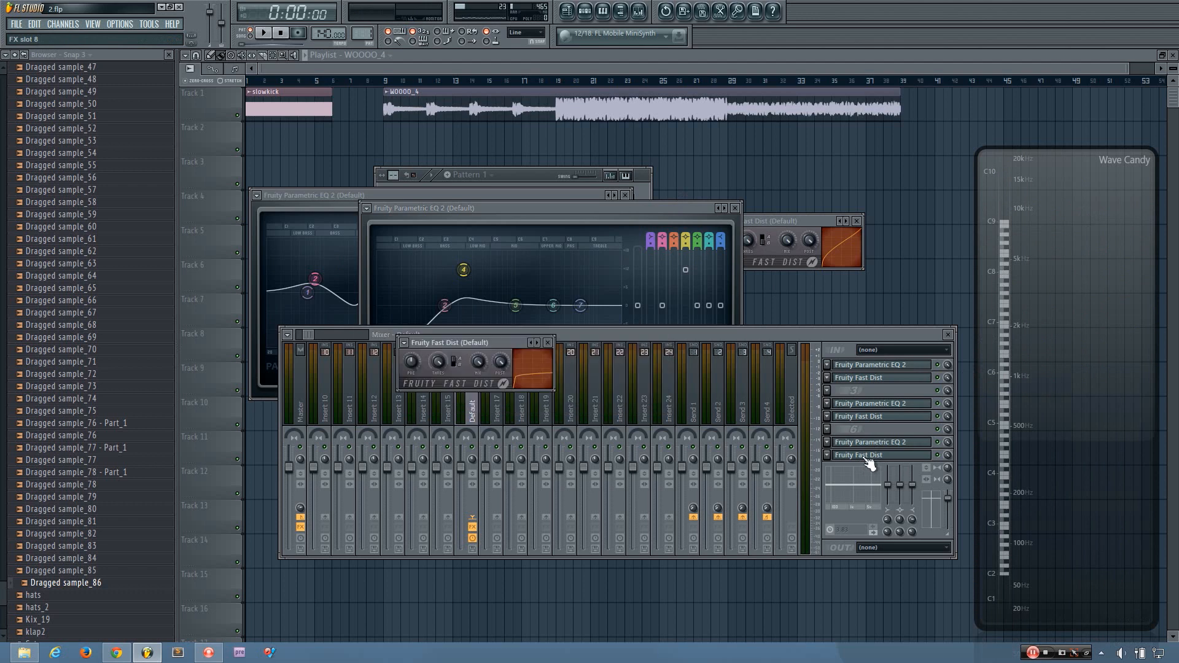
left_click(829, 458)
mouse_move(869, 313)
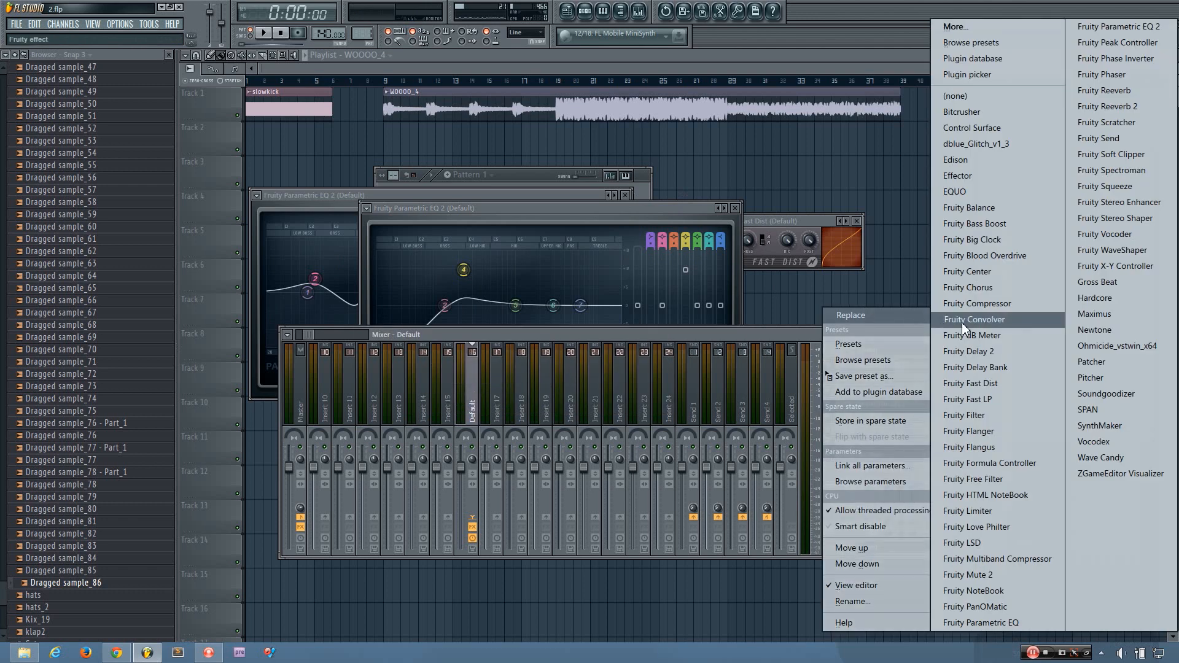
left_click(951, 29)
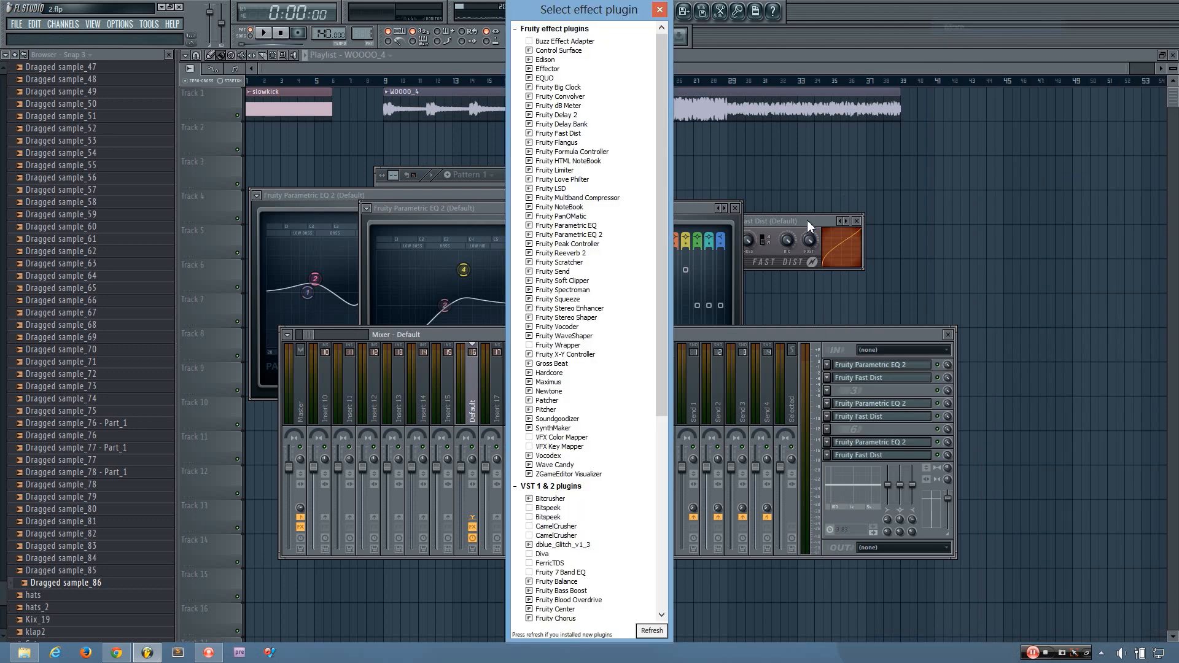
left_click_drag(661, 130, 662, 407)
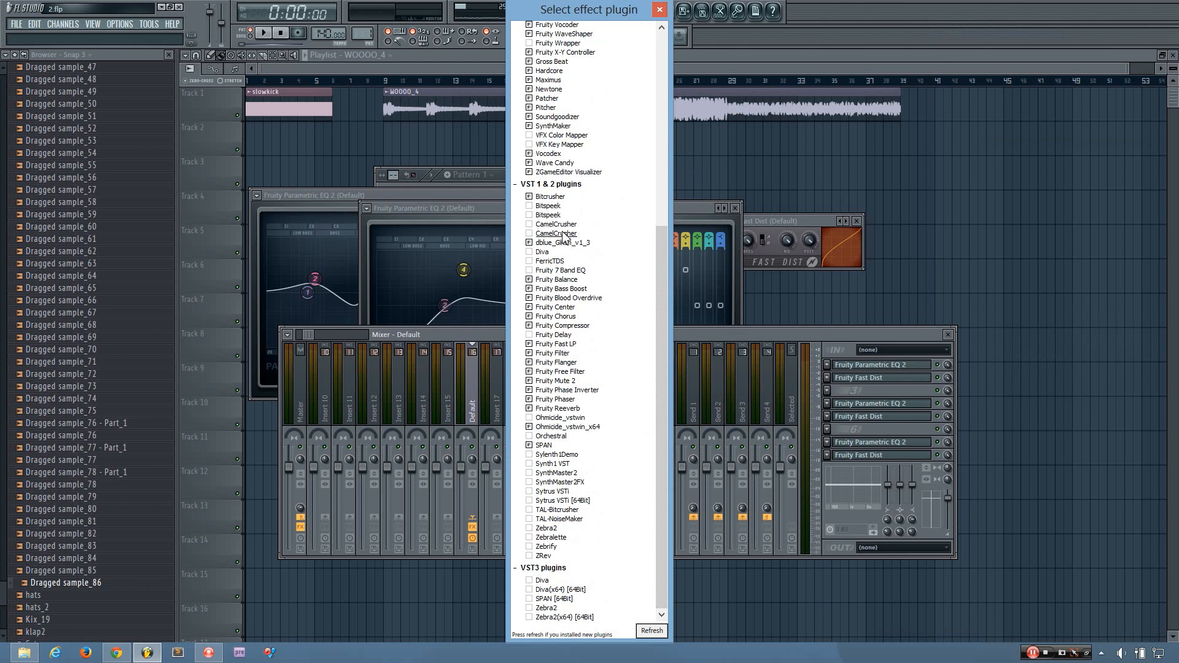
double_click(563, 237)
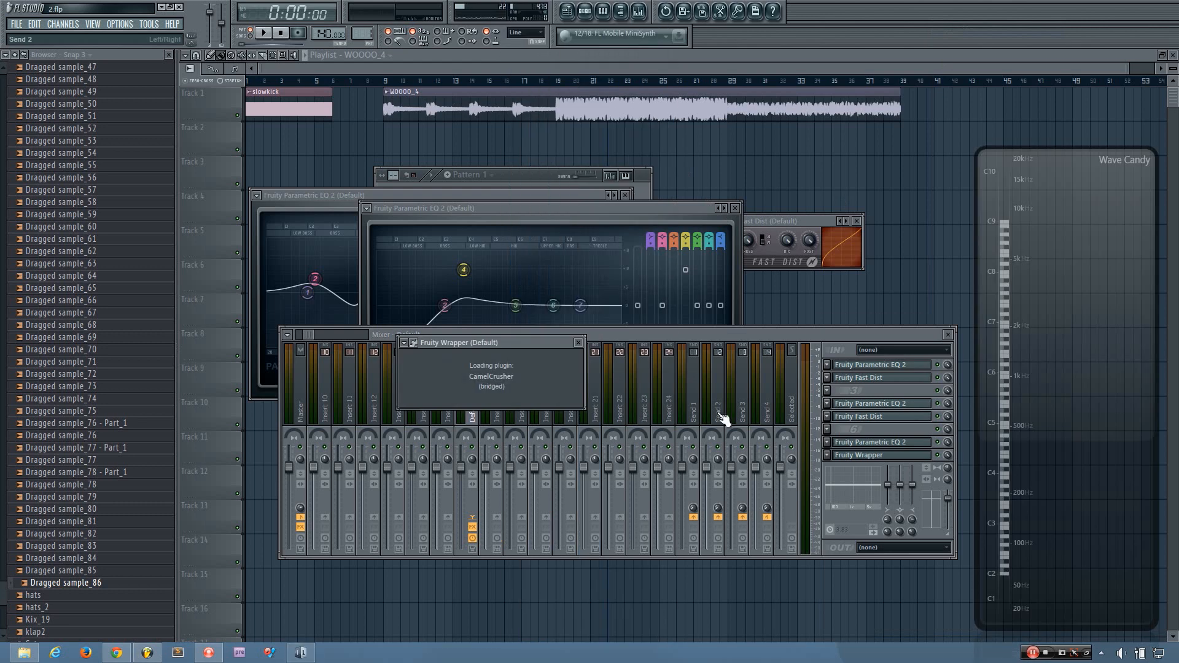
Step: Try CamelCrusher with its compressor off and the mech distortion turned up, auditioning the kick
left_click_drag(515, 338, 530, 258)
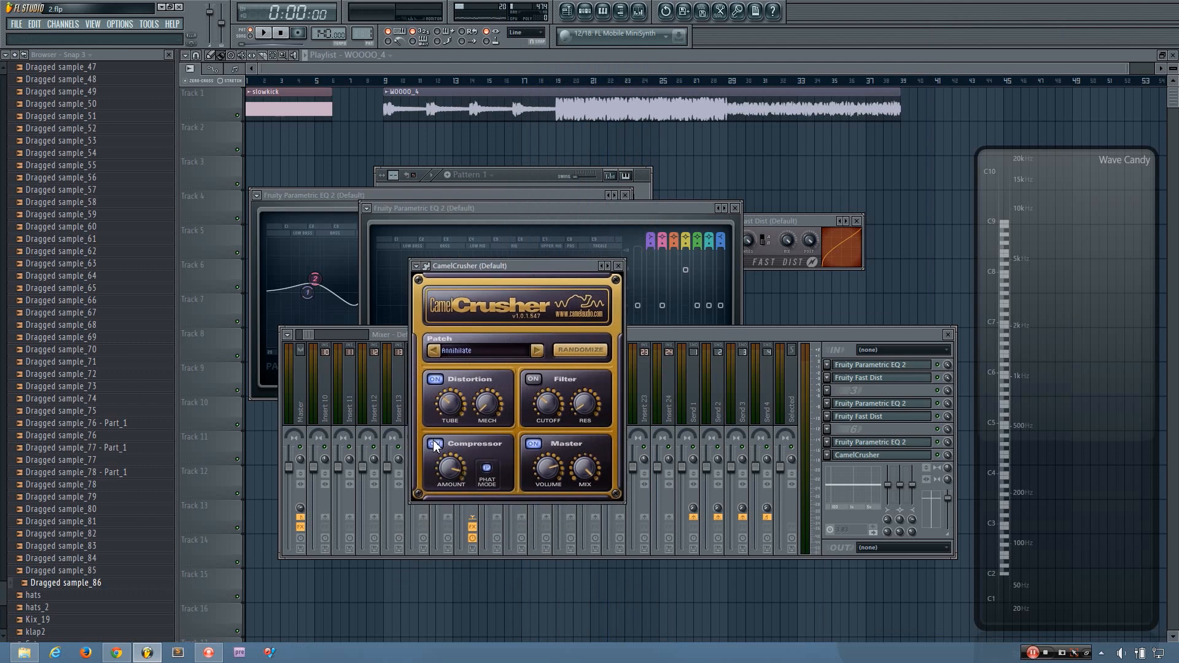
left_click_drag(534, 266, 569, 249)
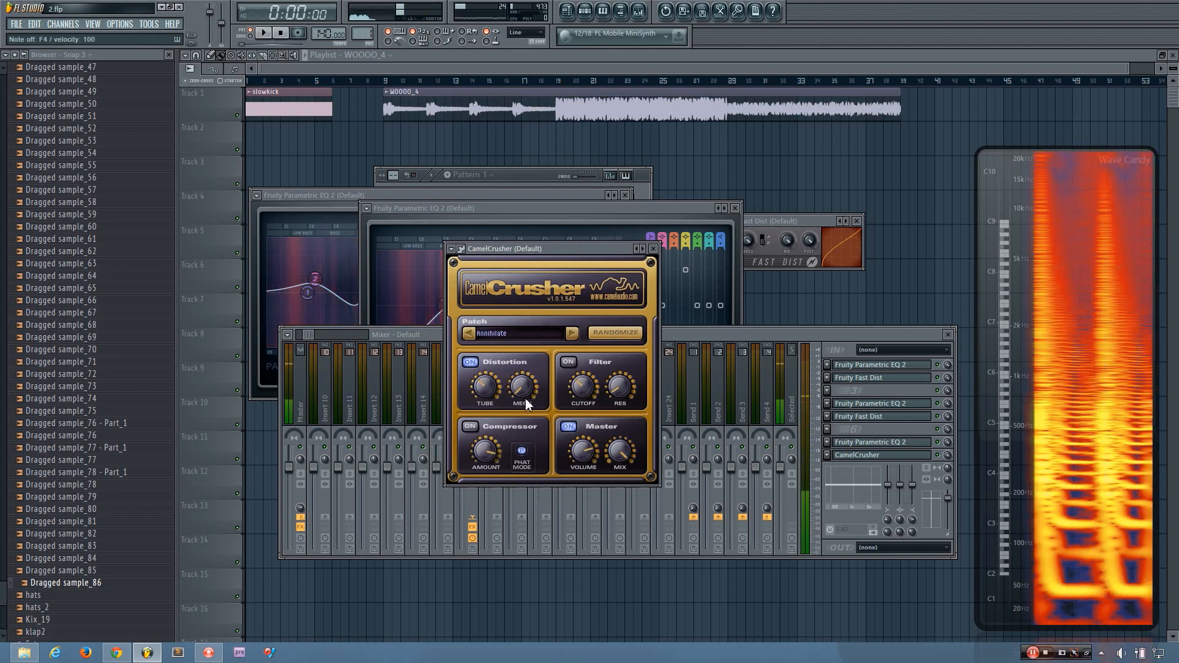
left_click_drag(528, 172, 488, 151)
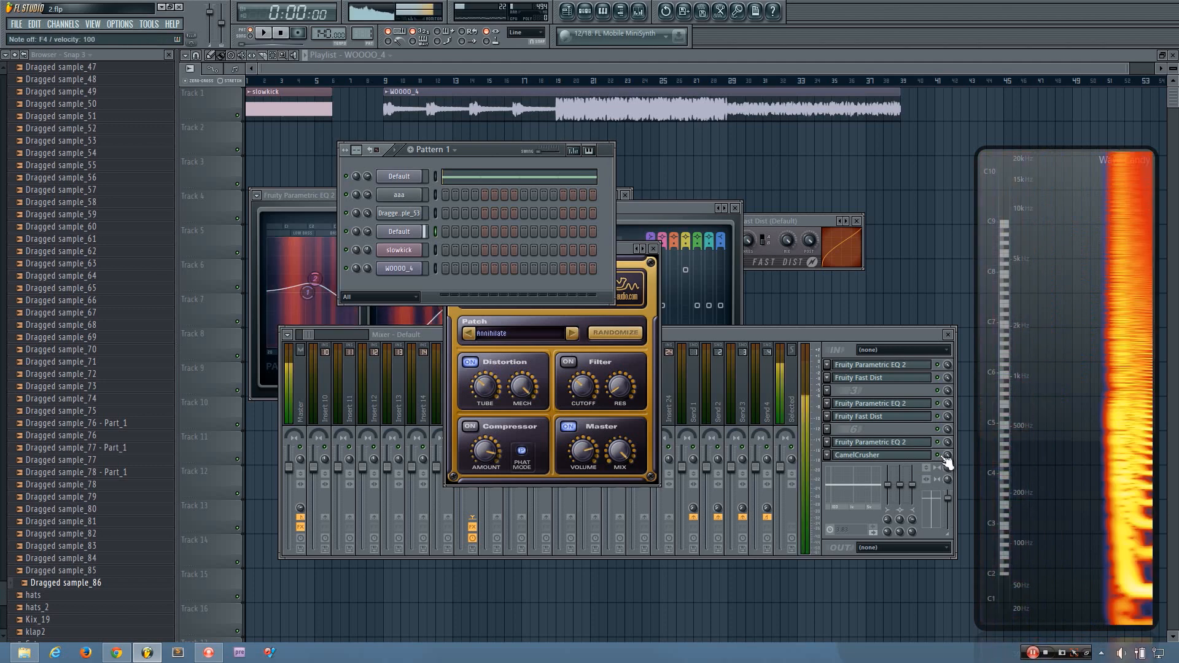
Step: Replace CamelCrusher in effect slot 8 with Fruity WaveShaper
left_click(827, 454)
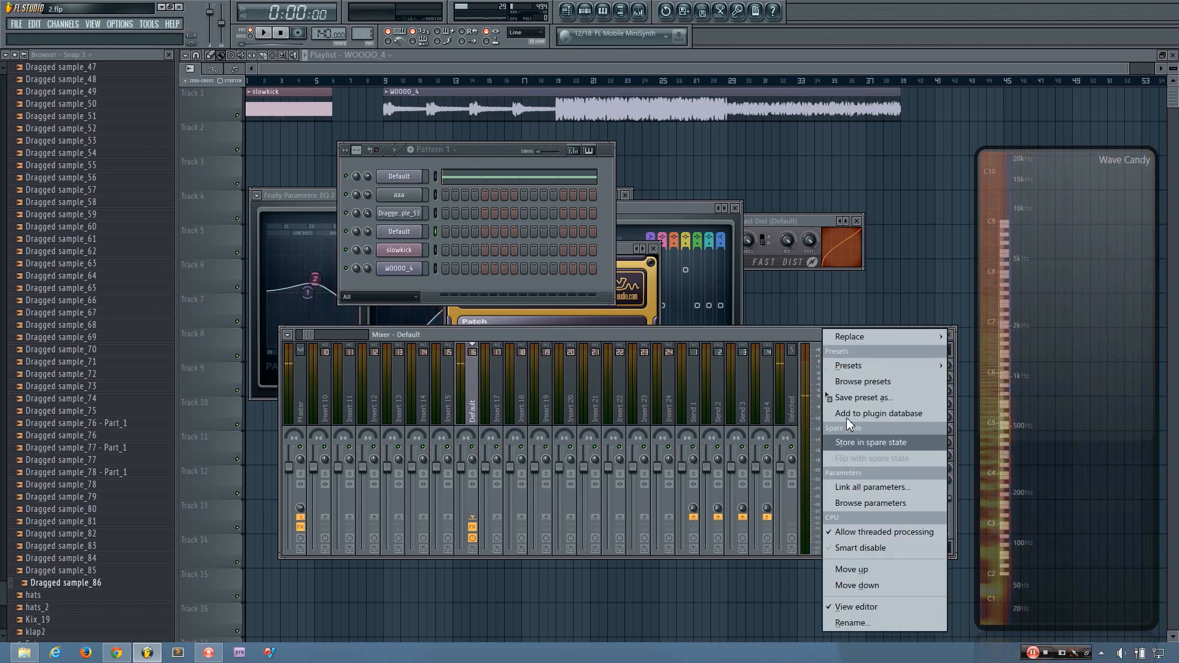
mouse_move(879, 331)
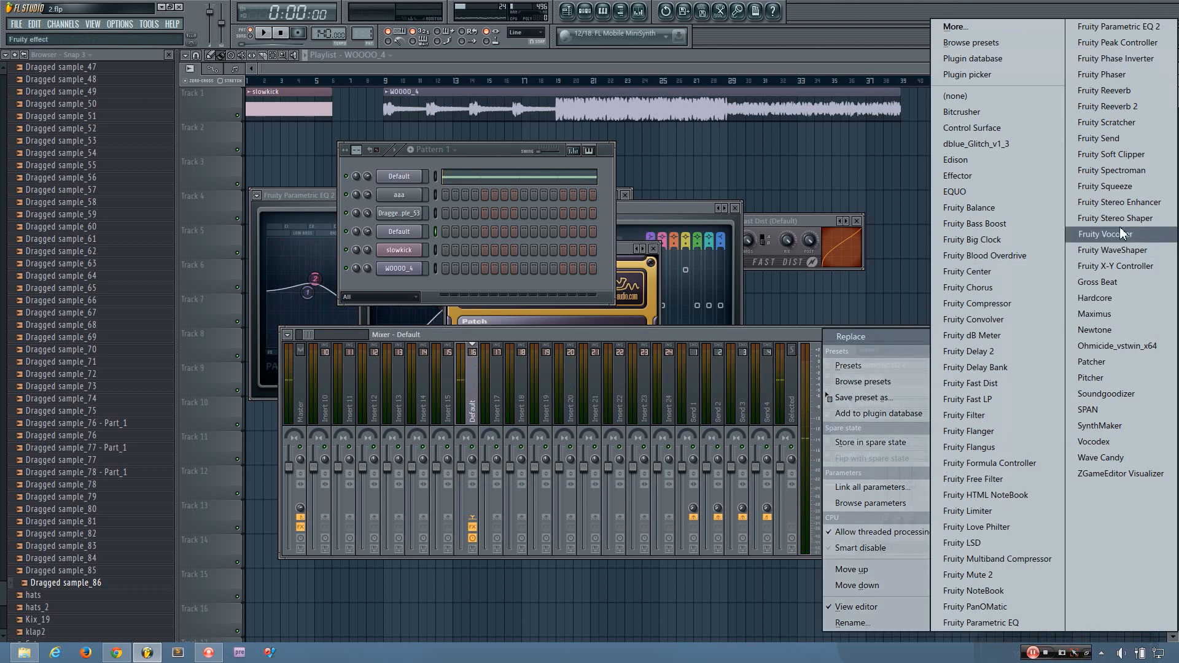
left_click(1112, 250)
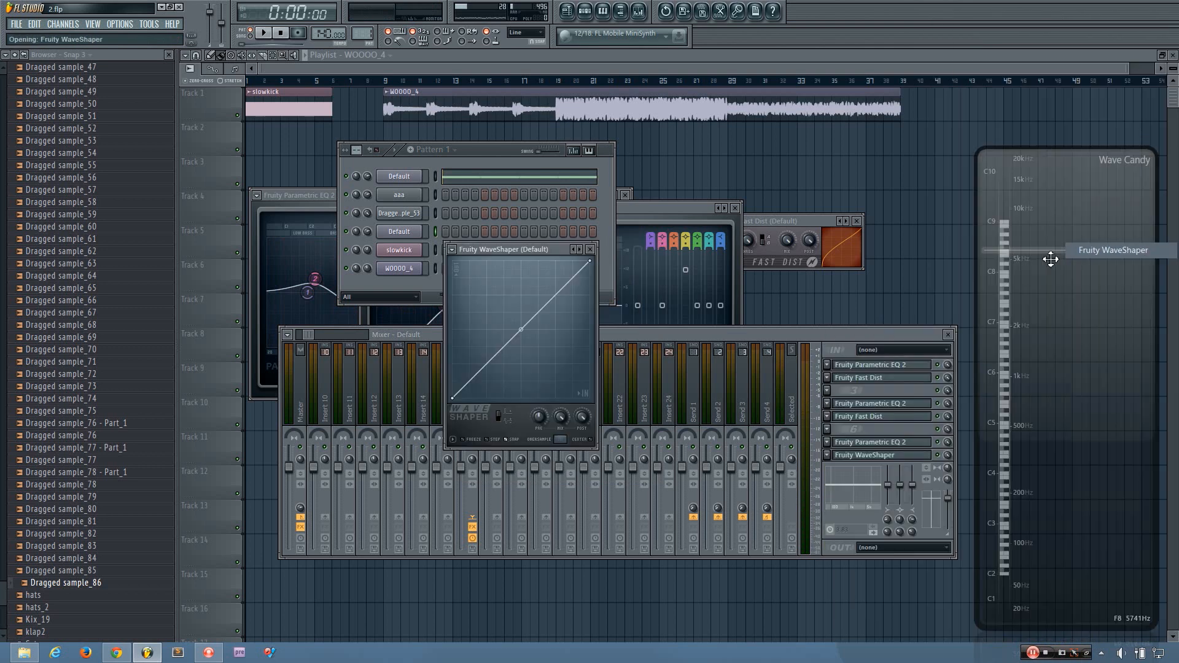
Step: Add and reposition points on the WaveShaper curve to form a zigzag with two tall peaks and two deep valleys
right_click(550, 352)
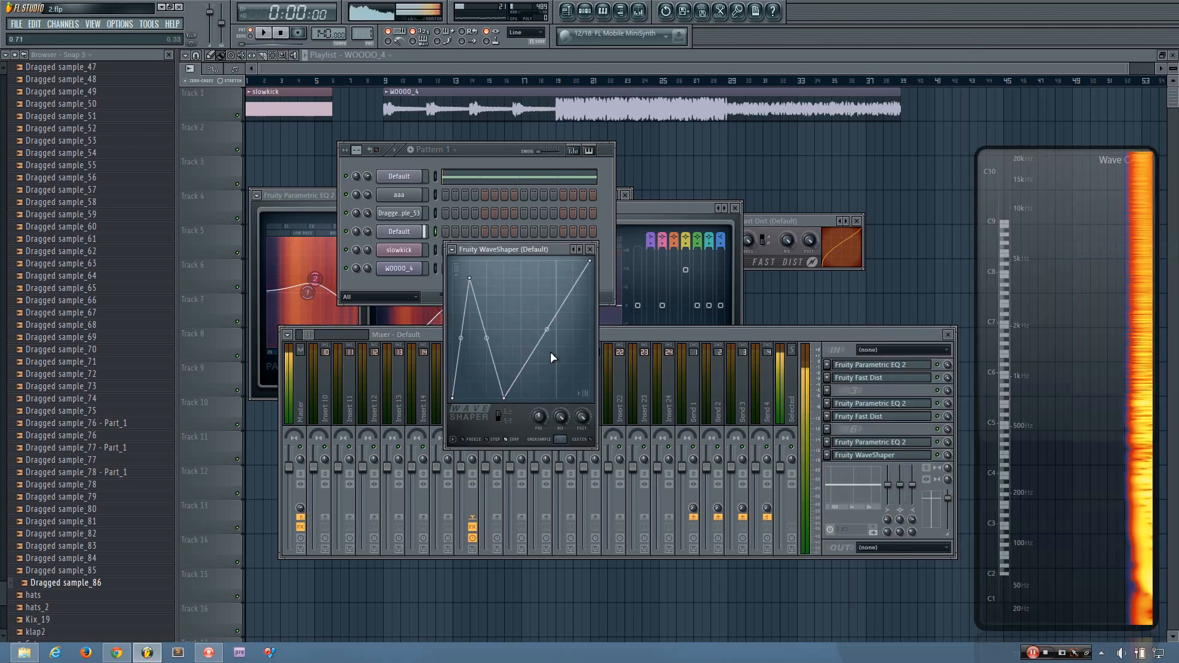
left_click_drag(550, 351, 538, 295)
right_click(572, 398)
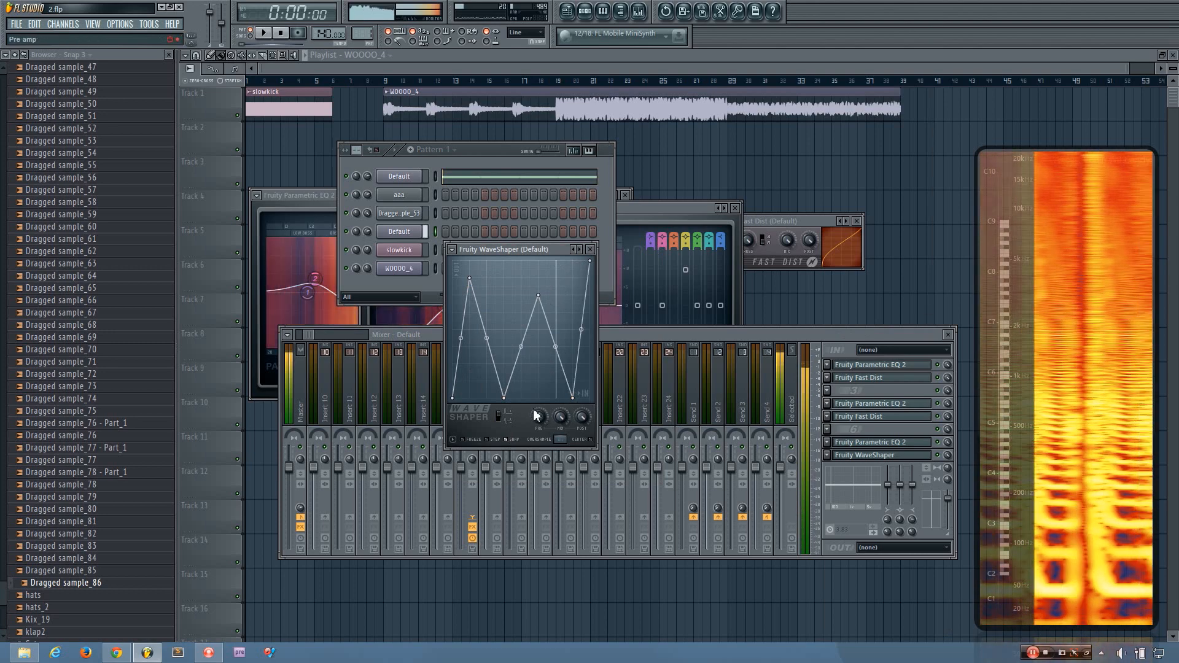
right_click(529, 269)
right_click(564, 277)
right_click(495, 329)
left_click_drag(482, 376, 485, 279)
left_click_drag(565, 277, 556, 424)
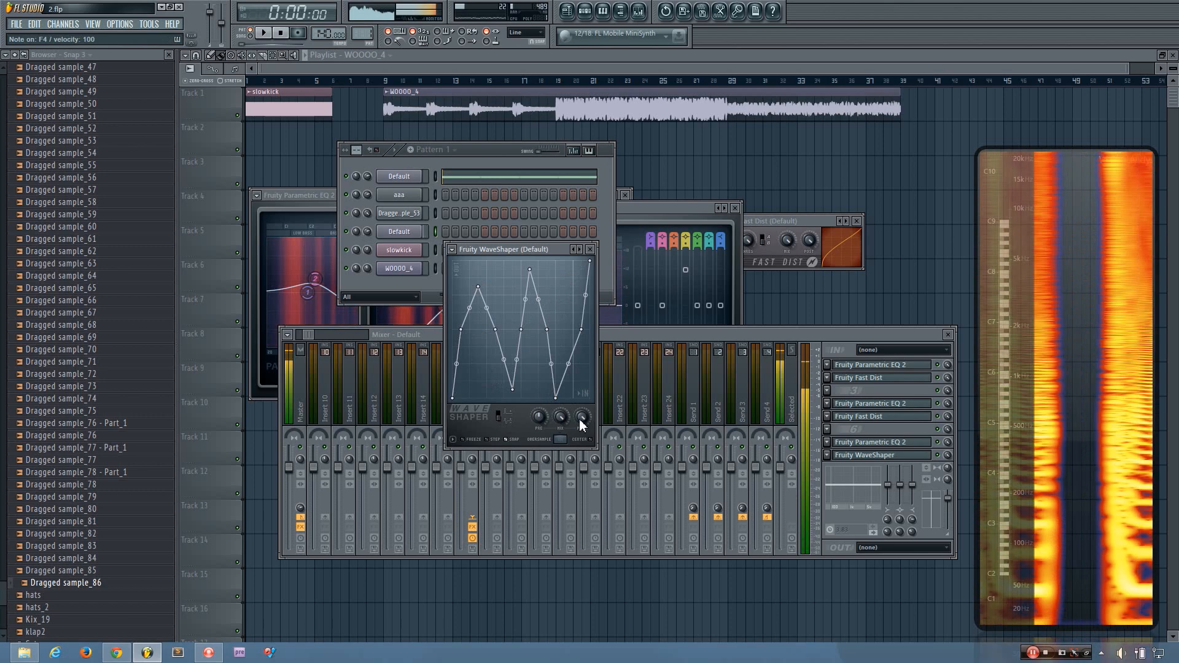
Step: Remove Fruity WaveShaper from effect slot 8 and load Fruity Fast Dist there instead
left_click(827, 455)
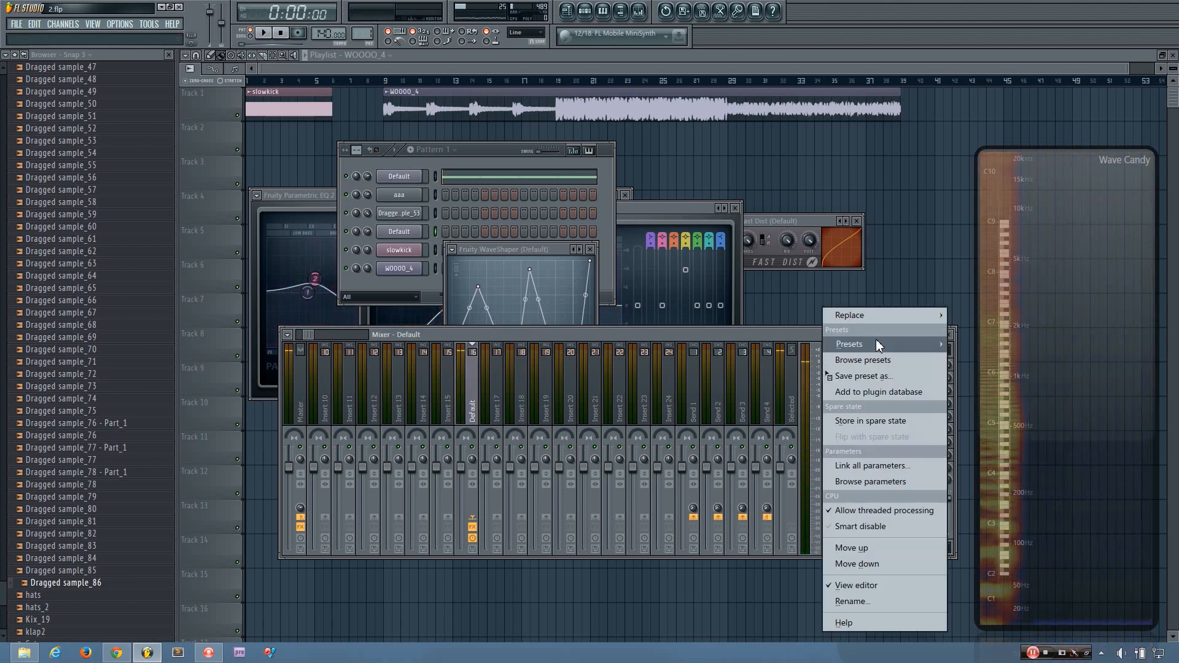
mouse_move(883, 319)
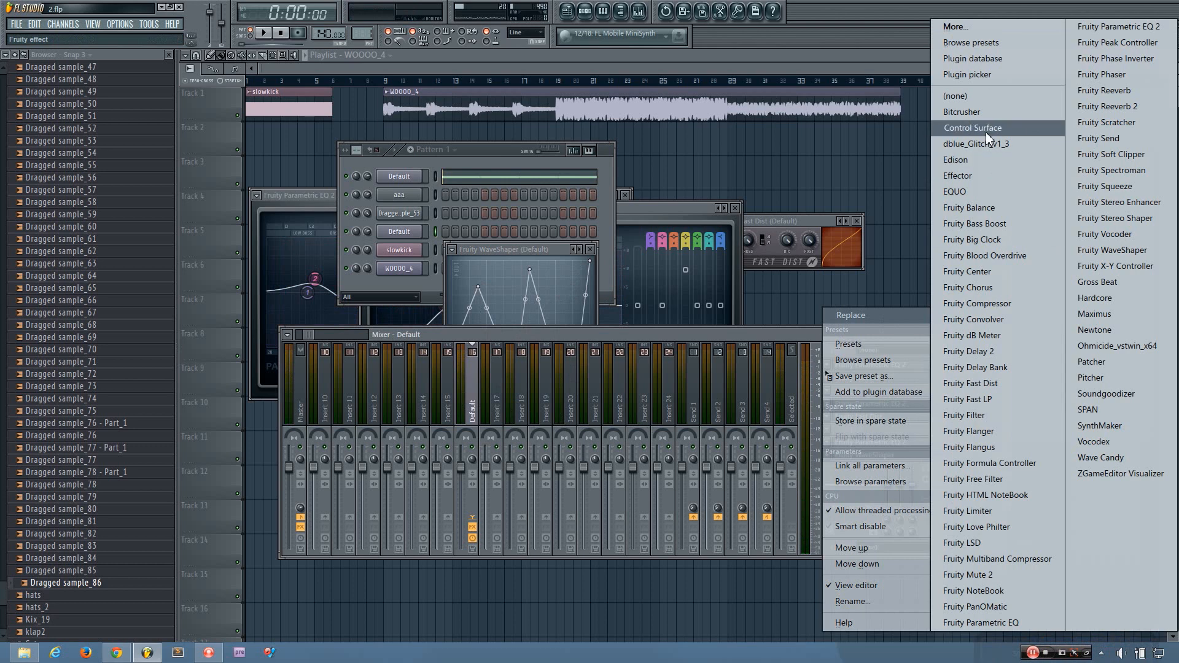
left_click(956, 96)
mouse_move(864, 338)
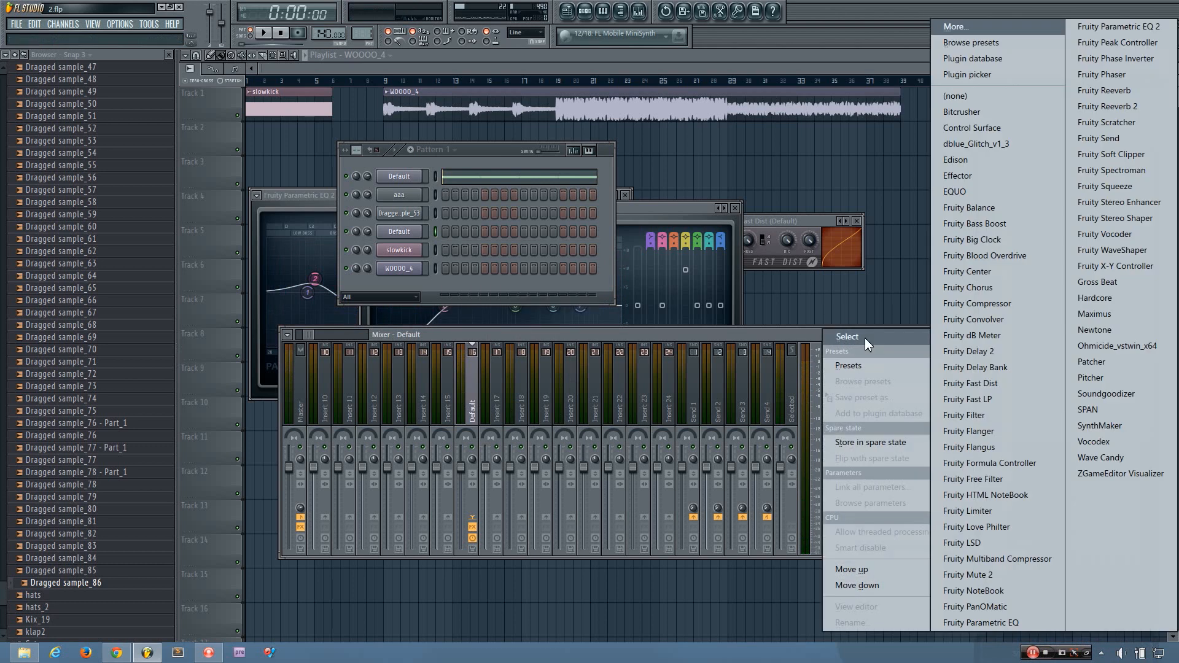
left_click(1005, 376)
Step: In the slot 7 Parametric EQ 2, cut band 5 deeply at about 227 Hz, boost band 6 just above it, and close the equalizer
left_click(908, 443)
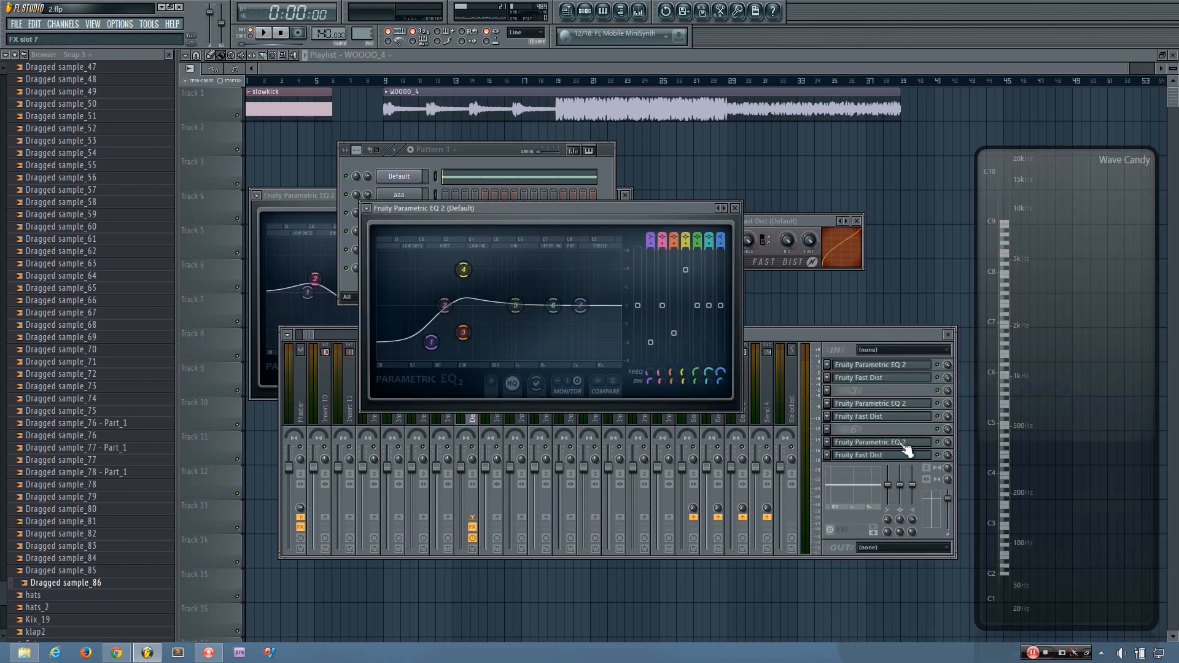
left_click_drag(637, 322, 638, 305)
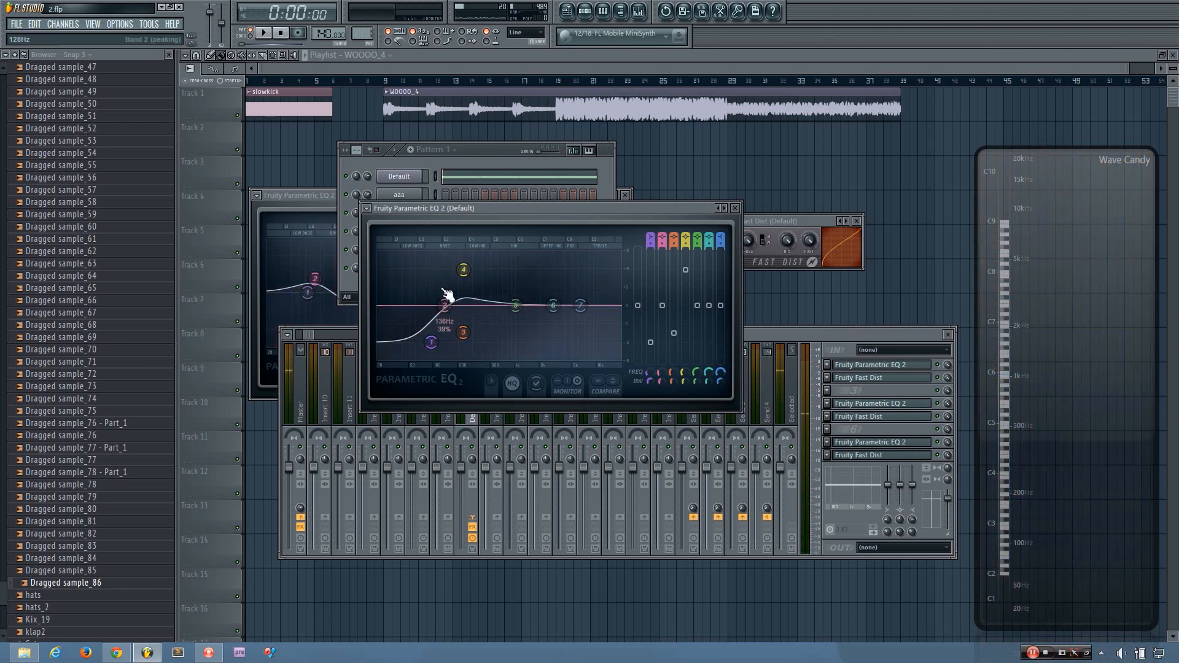
left_click_drag(515, 336, 461, 357)
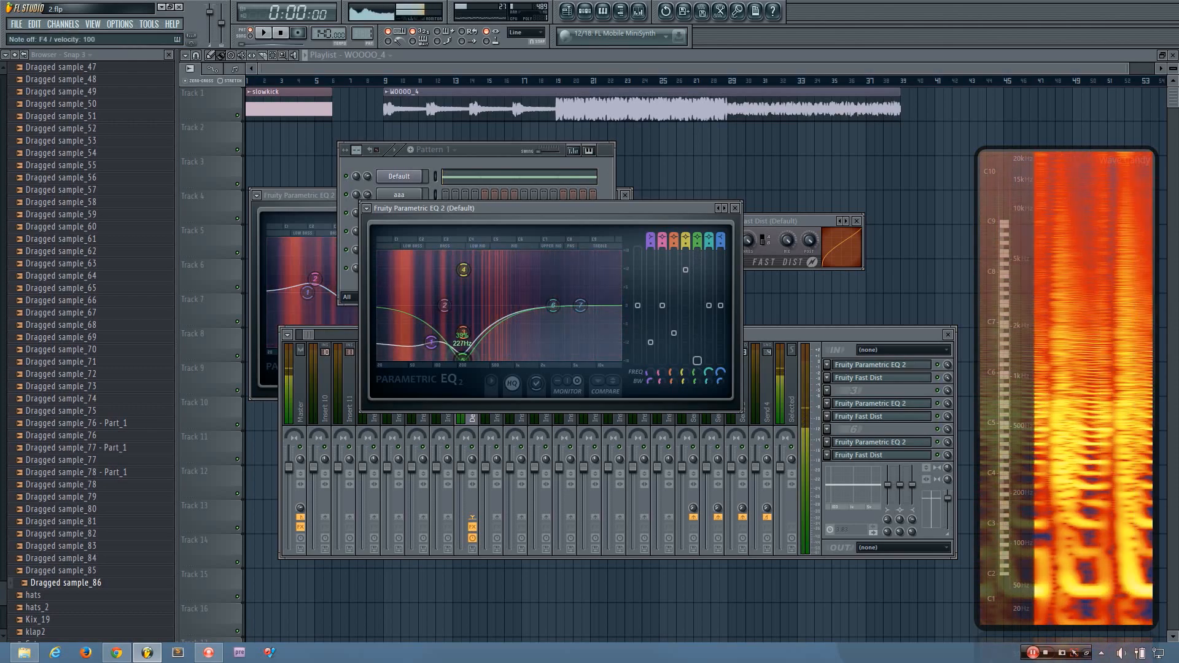
left_click(704, 351)
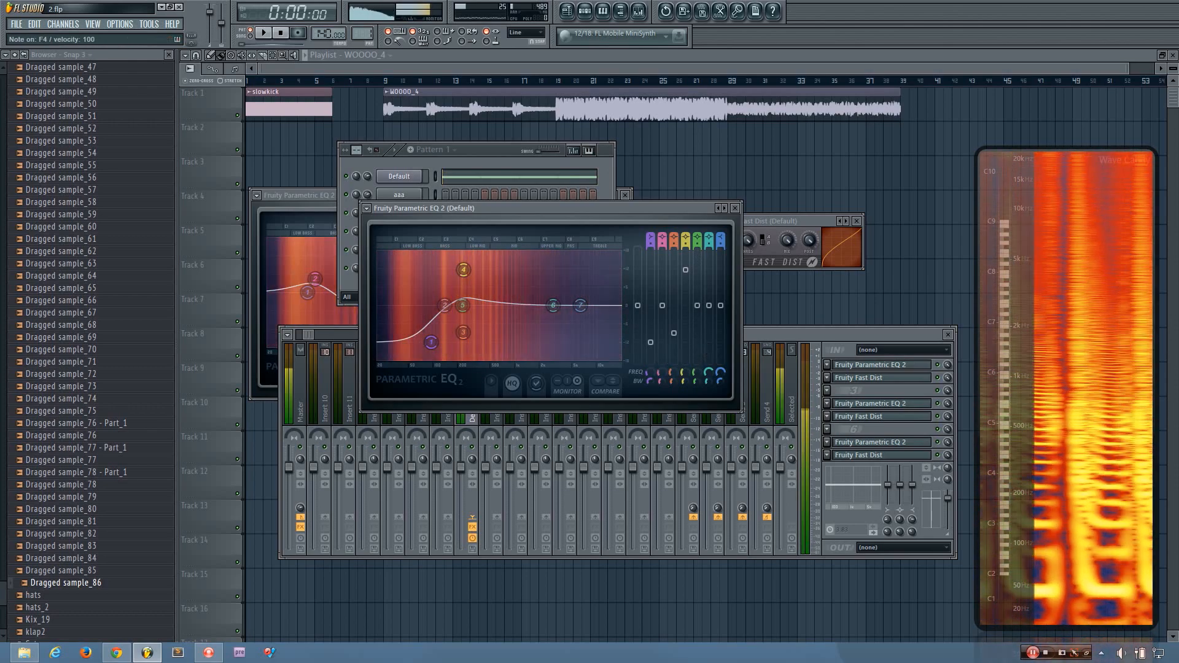
left_click_drag(569, 307, 503, 287)
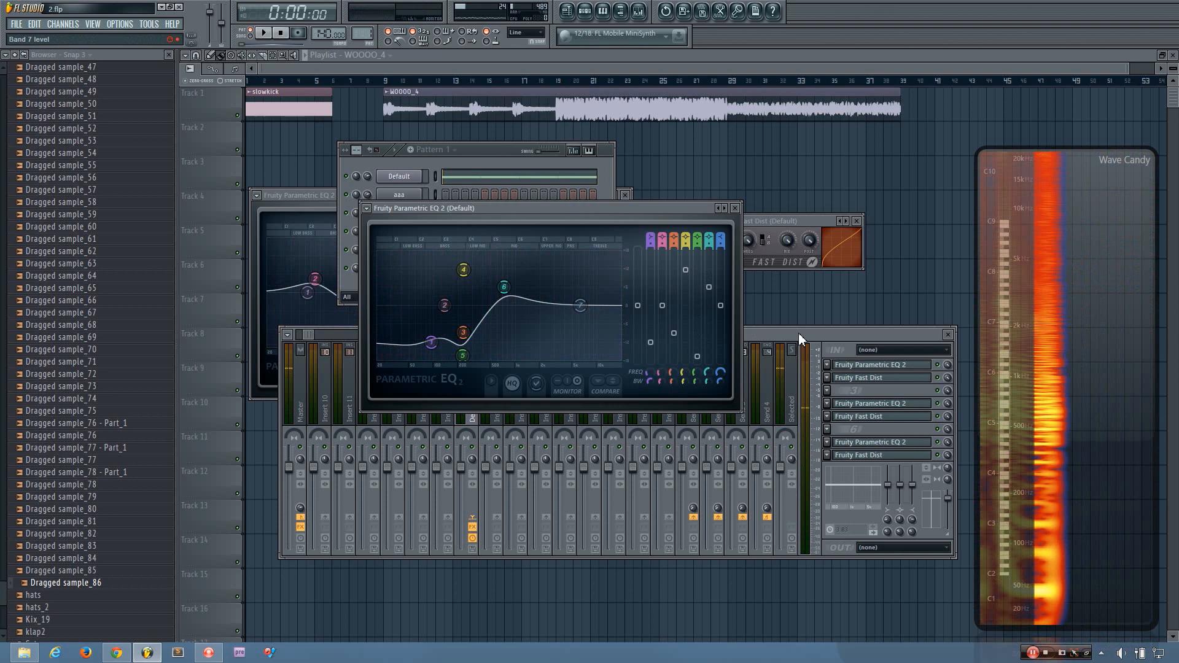
left_click(735, 208)
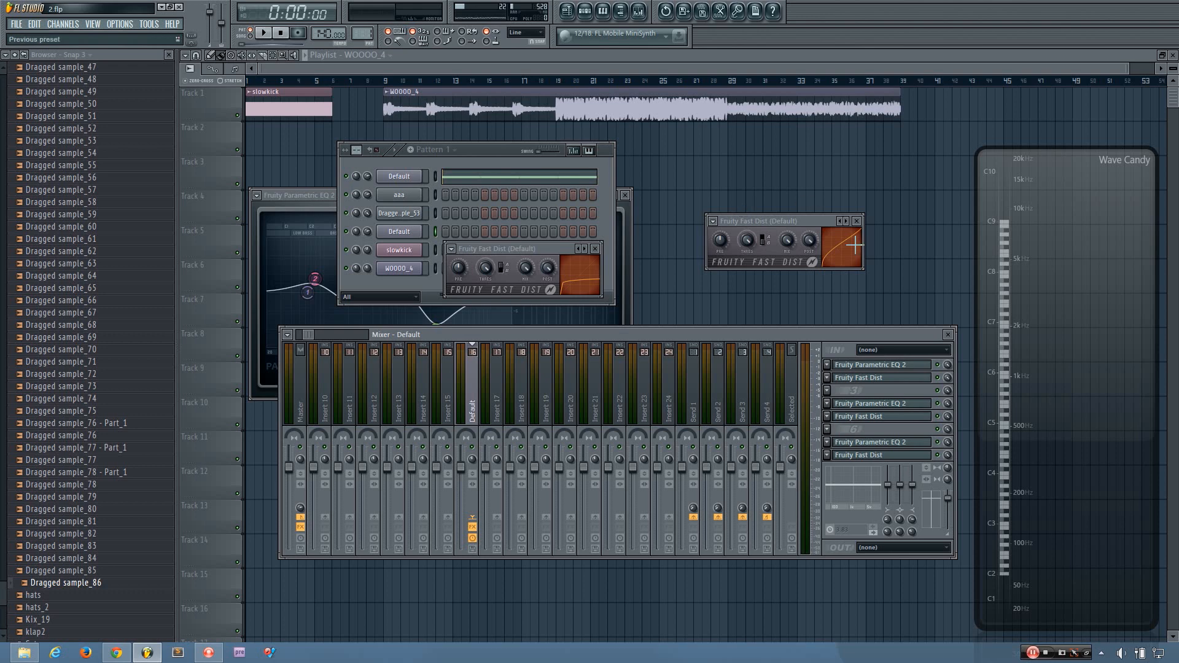
Step: Load the Ohmicide distortion plugin into empty effect slot 3 and reposition its window
left_click(829, 391)
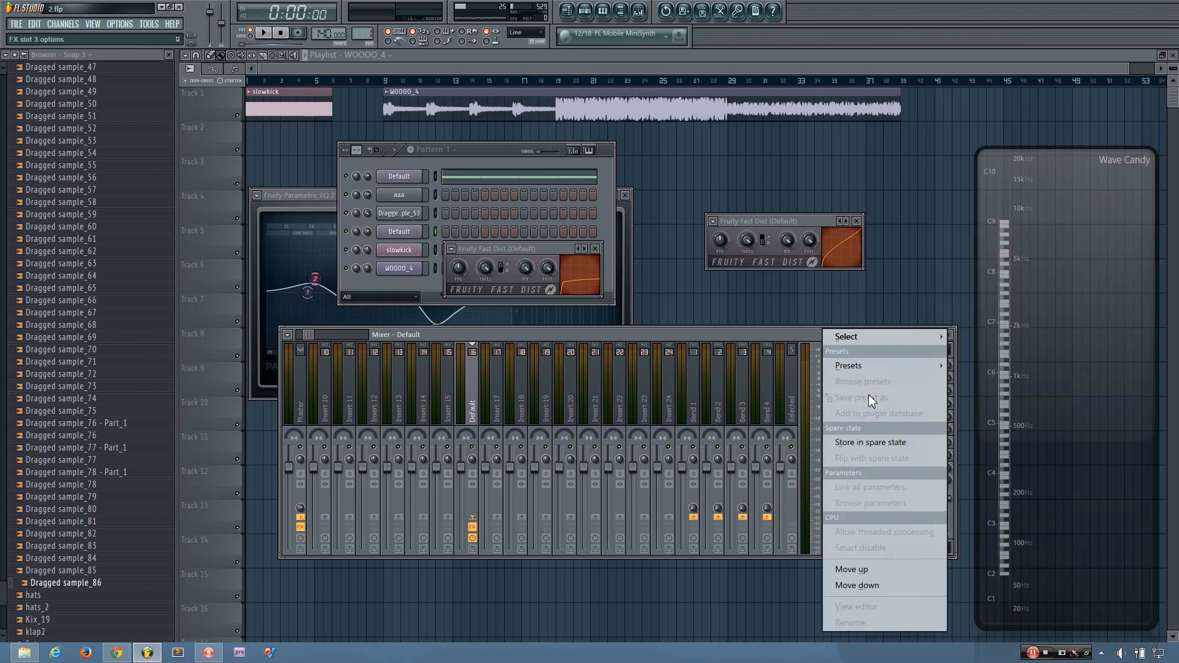
mouse_move(859, 337)
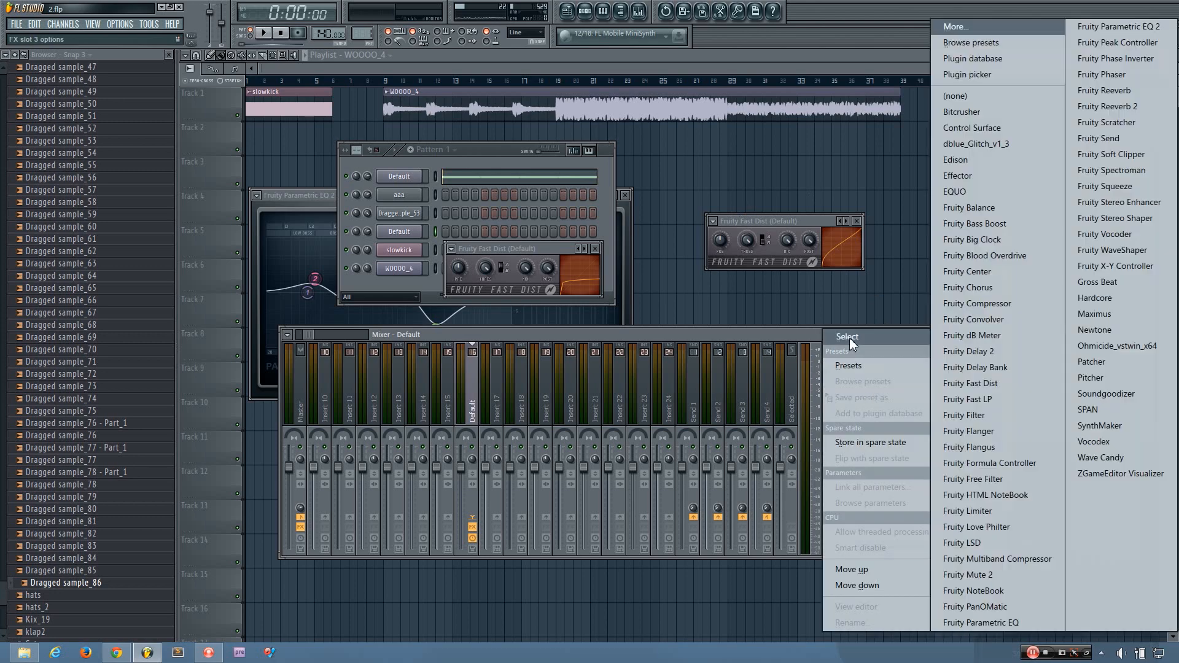
left_click(1117, 345)
left_click_drag(457, 225, 527, 140)
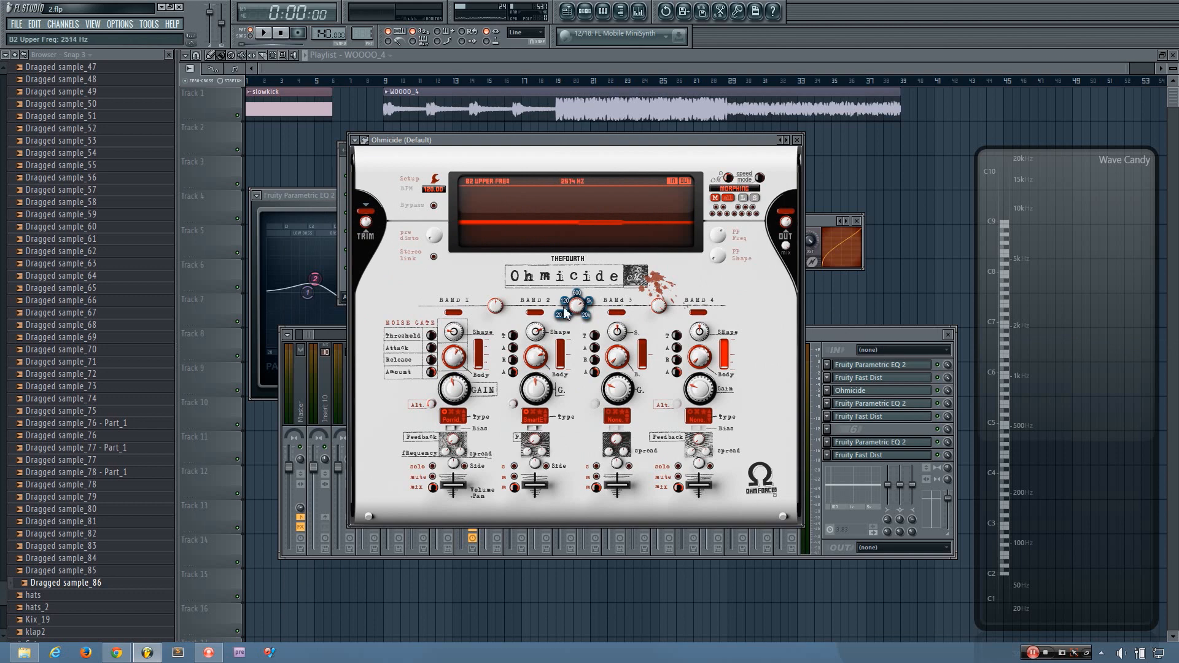
Step: Set the distortion type of bands 1 and 2 in Ohmicide to None
mouse_move(494, 305)
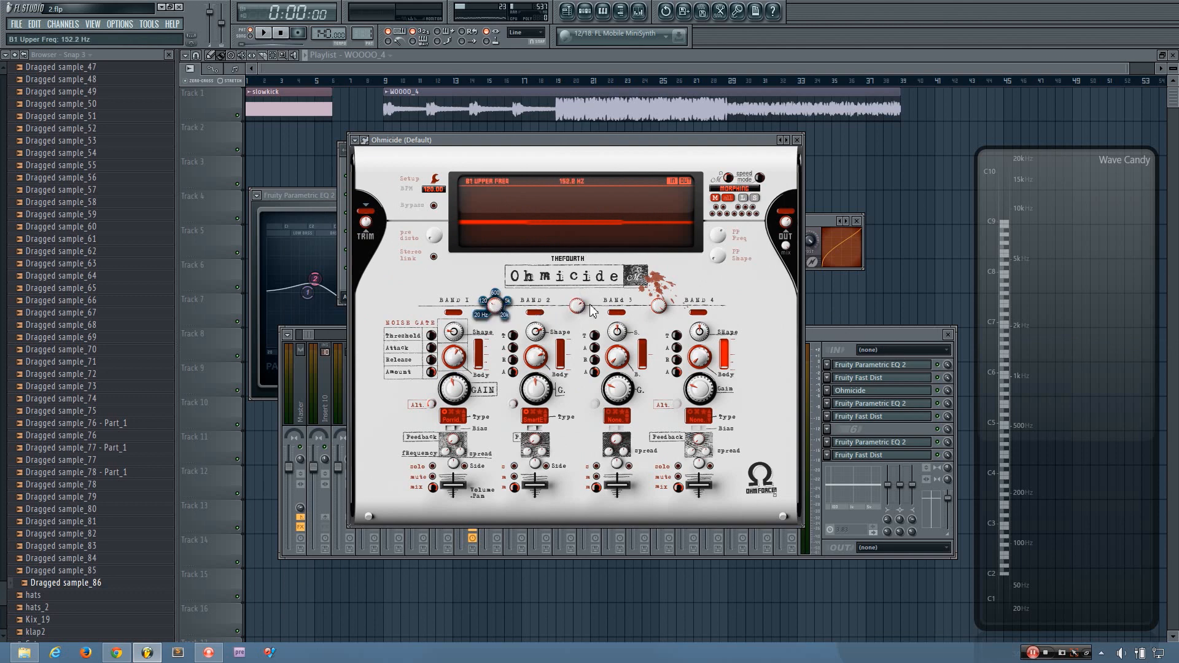
mouse_move(576, 305)
mouse_move(658, 305)
left_click(534, 423)
left_click(548, 424)
left_click(449, 425)
left_click(464, 426)
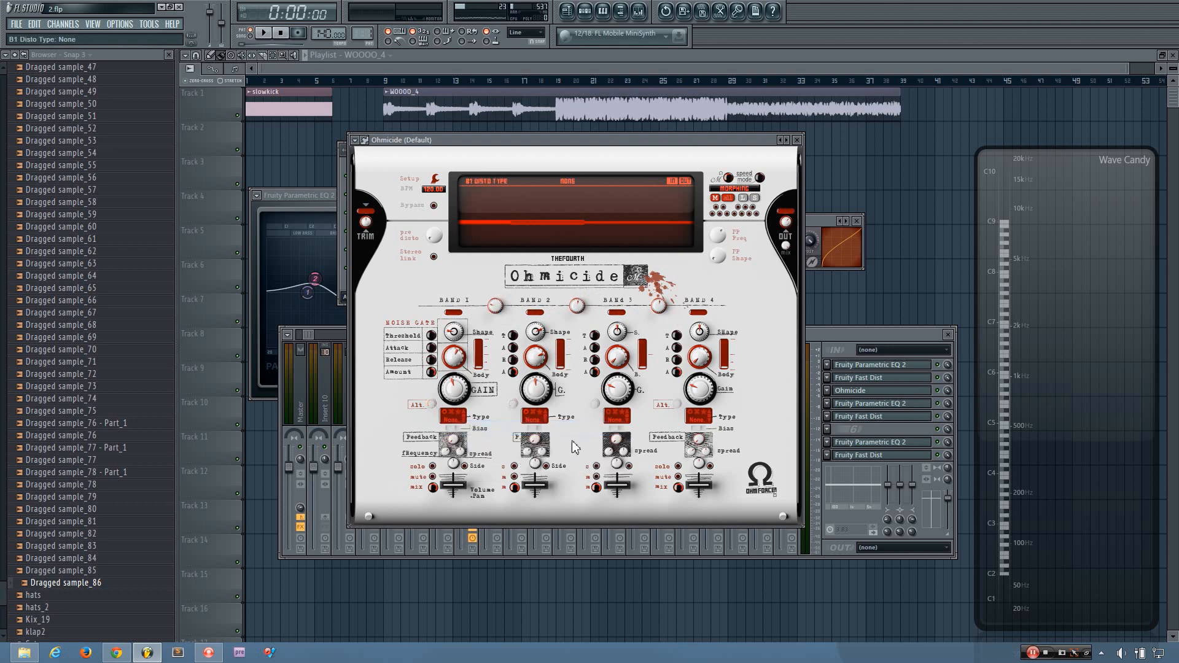
Step: Bring up the channel rack beside Ohmicide and set band 2's distortion type to the standard Jellyfish
left_click(584, 11)
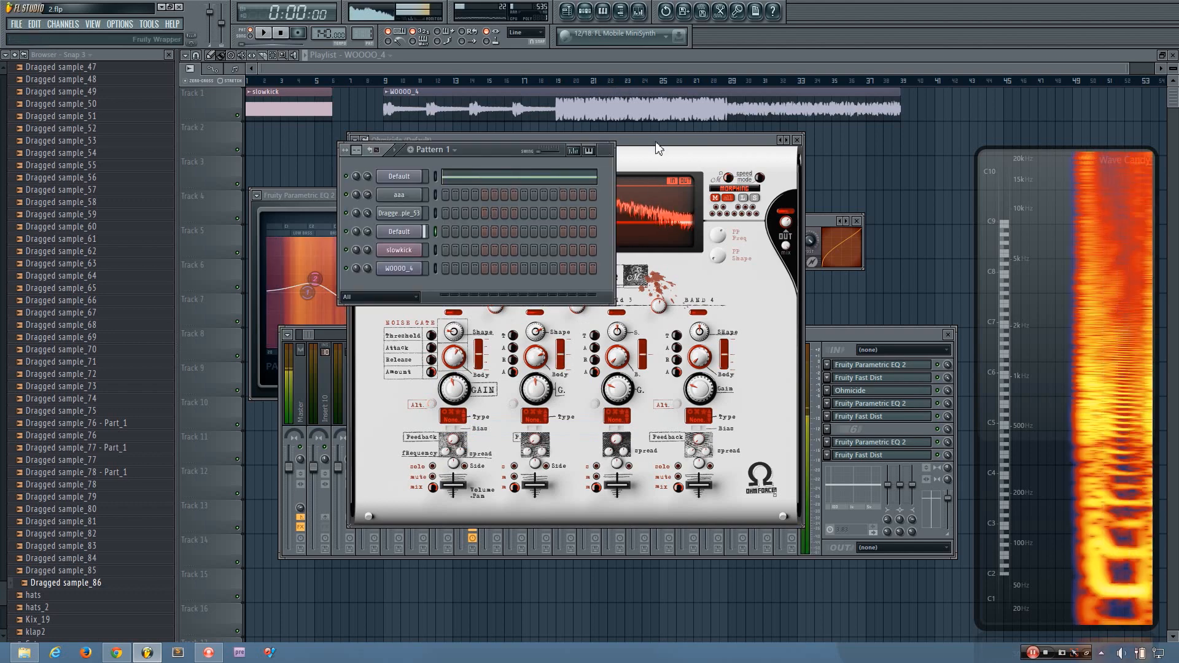
left_click(660, 262)
left_click(574, 435)
mouse_move(616, 469)
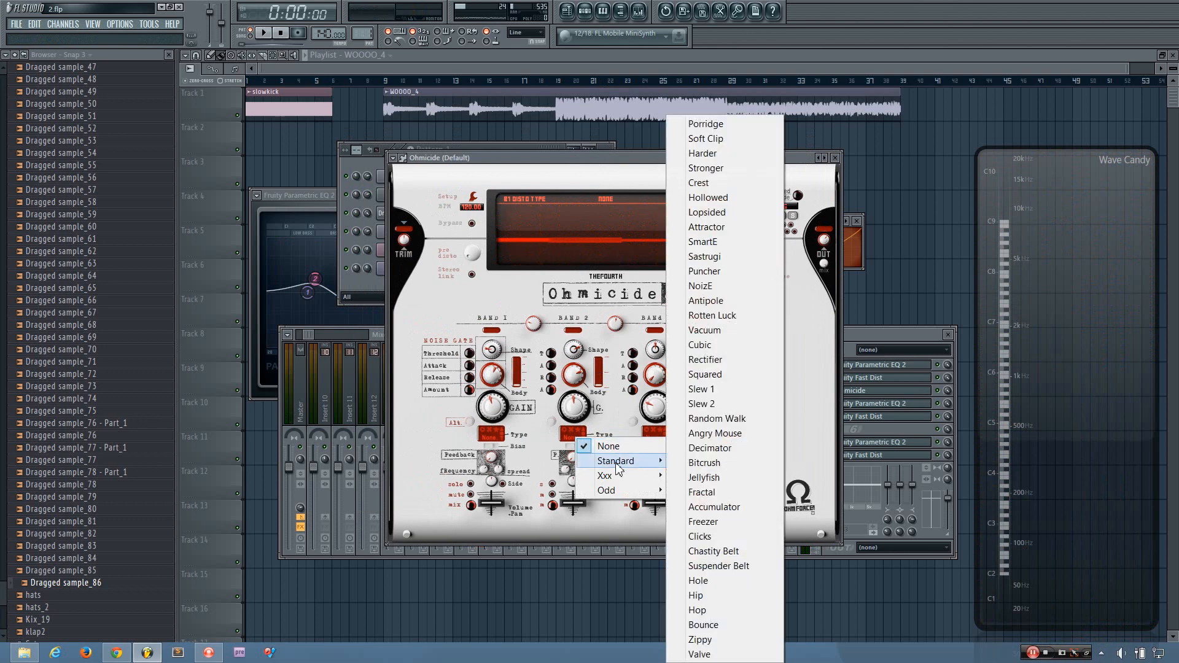
left_click(728, 478)
left_click_drag(485, 147, 370, 170)
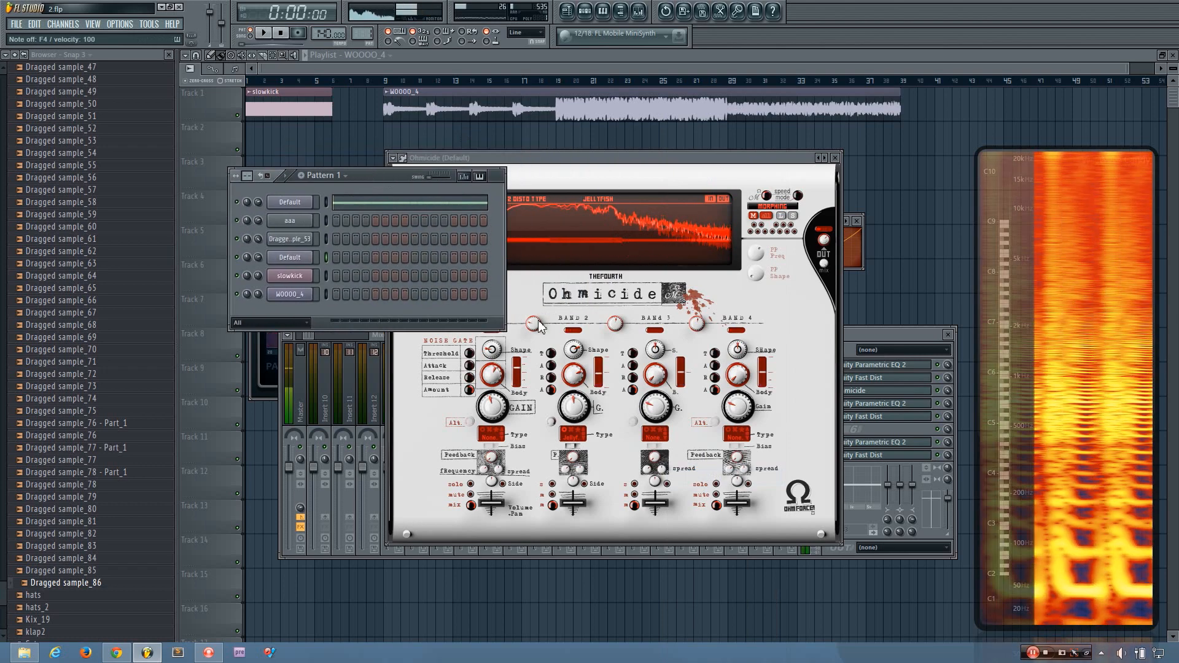
Step: Try different upper frequencies for Ohmicide's bands 1 and 2 while auditioning the kick
left_click_drag(533, 322, 533, 316)
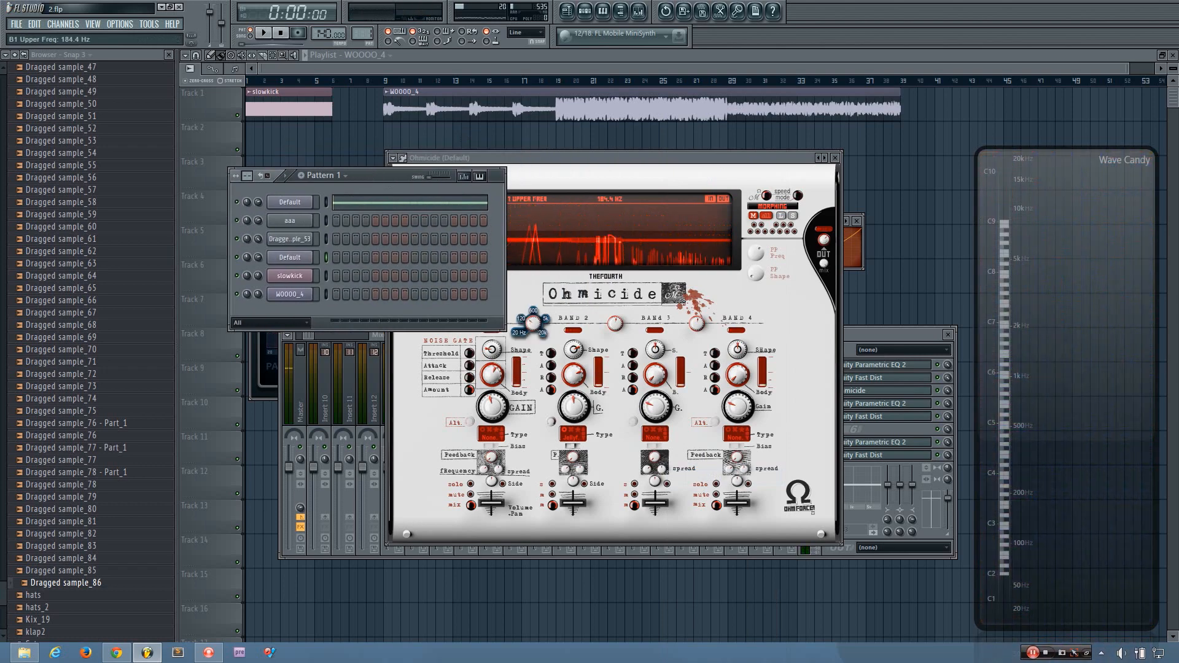
mouse_move(533, 322)
left_mouse_down()
mouse_move(532, 300)
mouse_move(532, 312)
left_mouse_up()
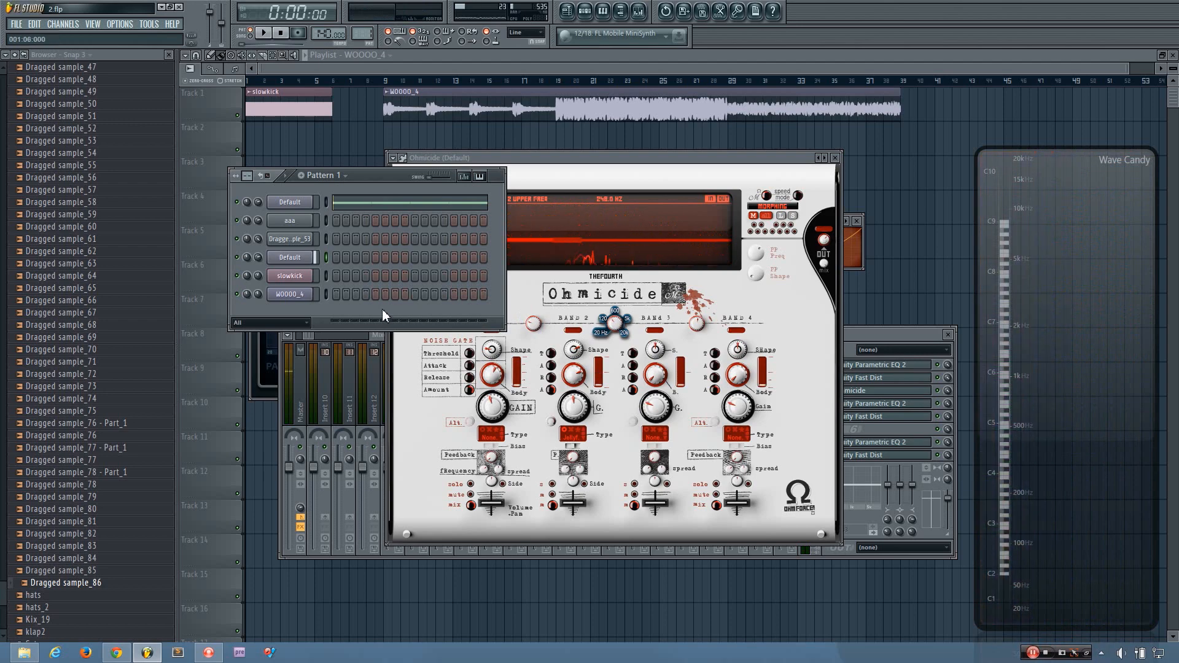
left_click_drag(614, 319, 614, 319)
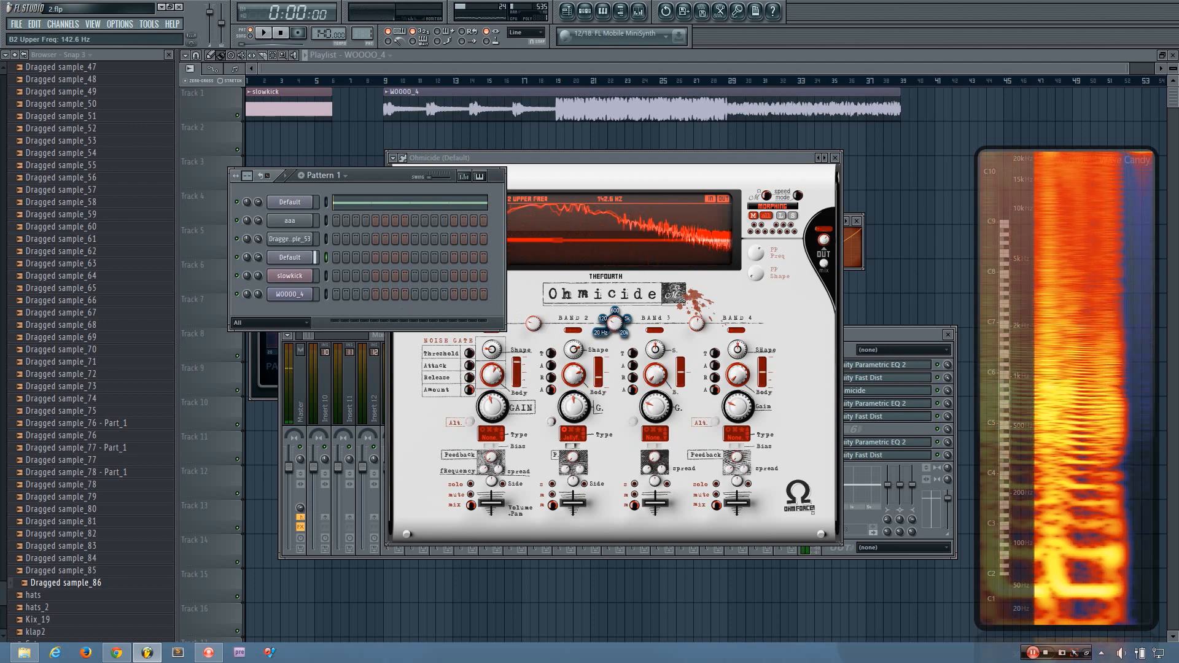
left_click_drag(533, 323, 429, 308)
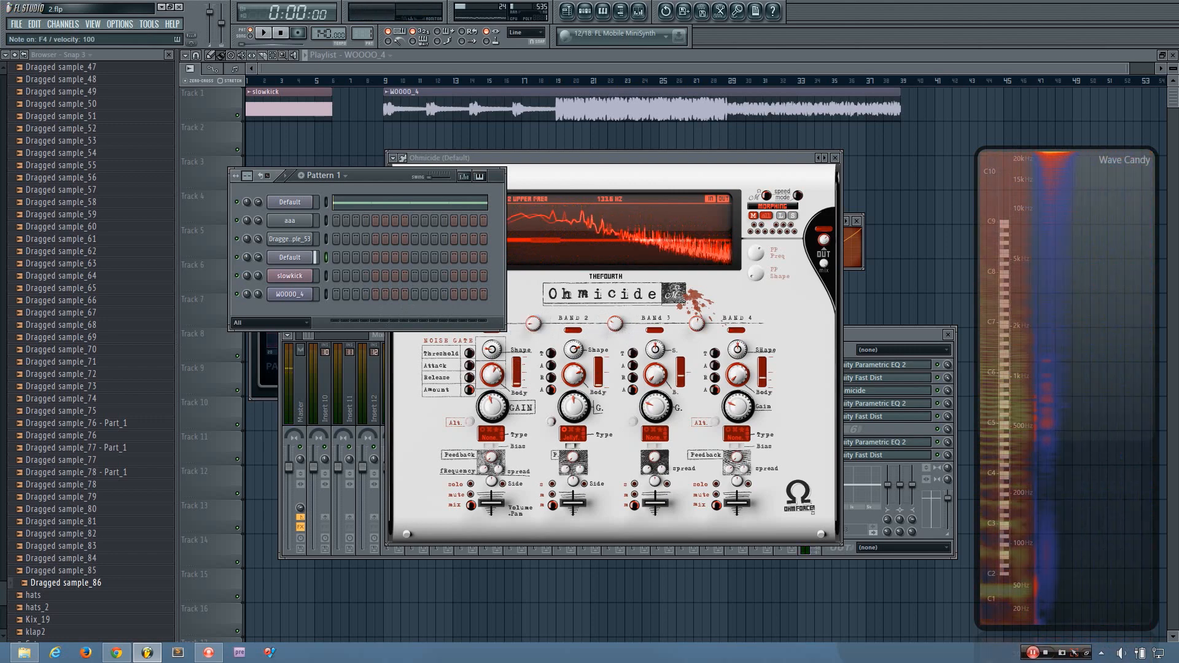
left_click_drag(615, 322, 614, 325)
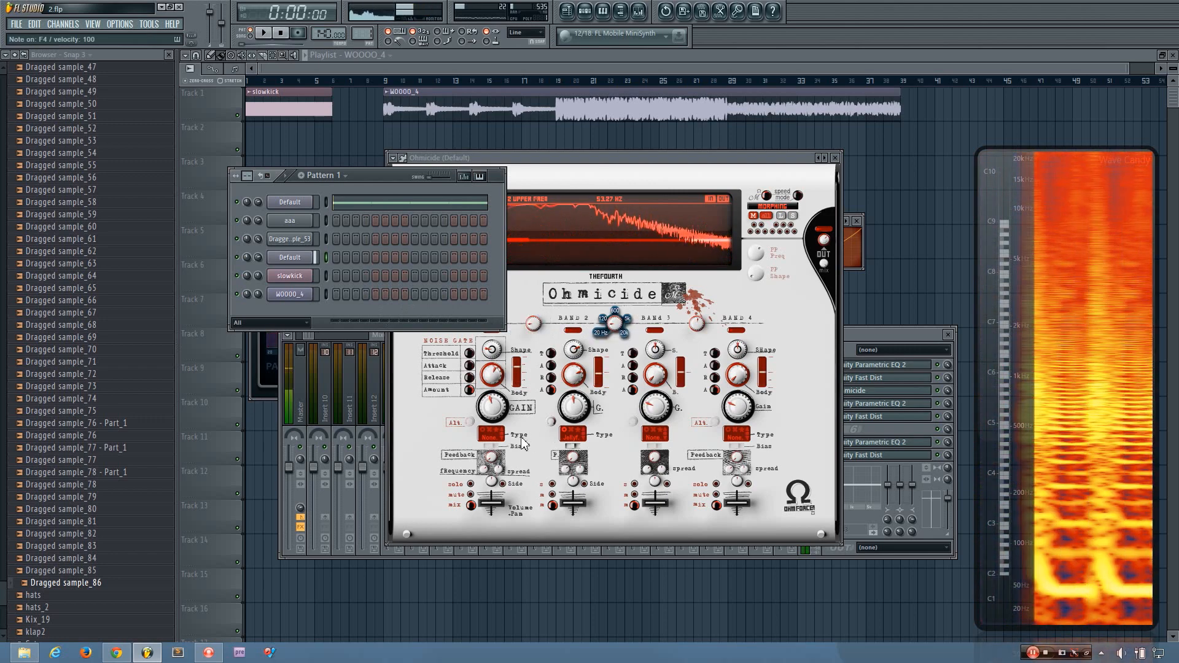
Step: Switch band 2's distortion to Harder and retune the upper frequencies of bands 1 and 2, auditioning the kick
left_click(533, 324)
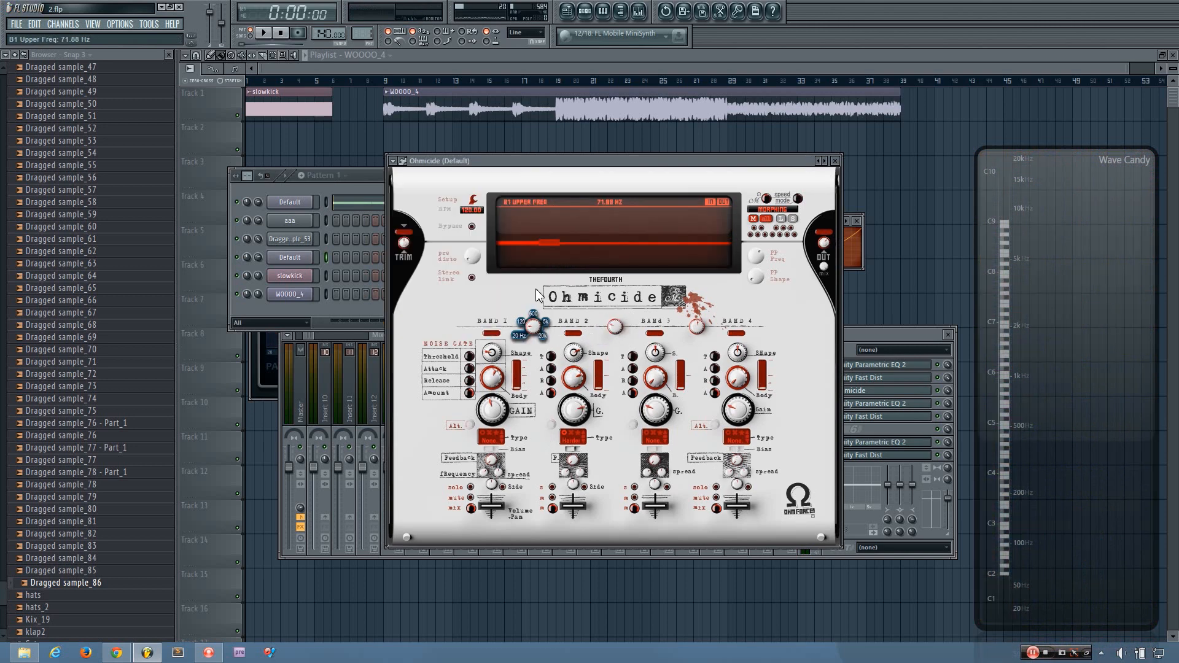
left_click_drag(533, 323, 533, 313)
left_click(616, 328)
left_click(537, 333)
left_click(369, 175)
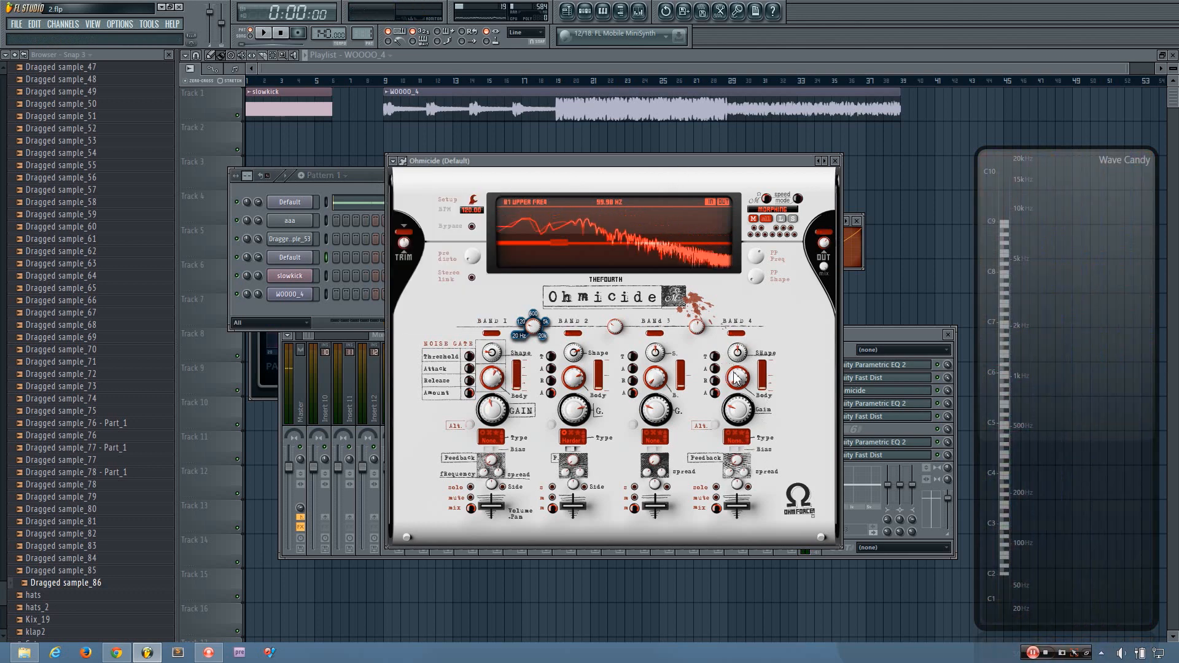
Step: Set band 3's upper frequency to about 754 Hz and band 4's distortion type to Jellyfish
left_click(697, 326)
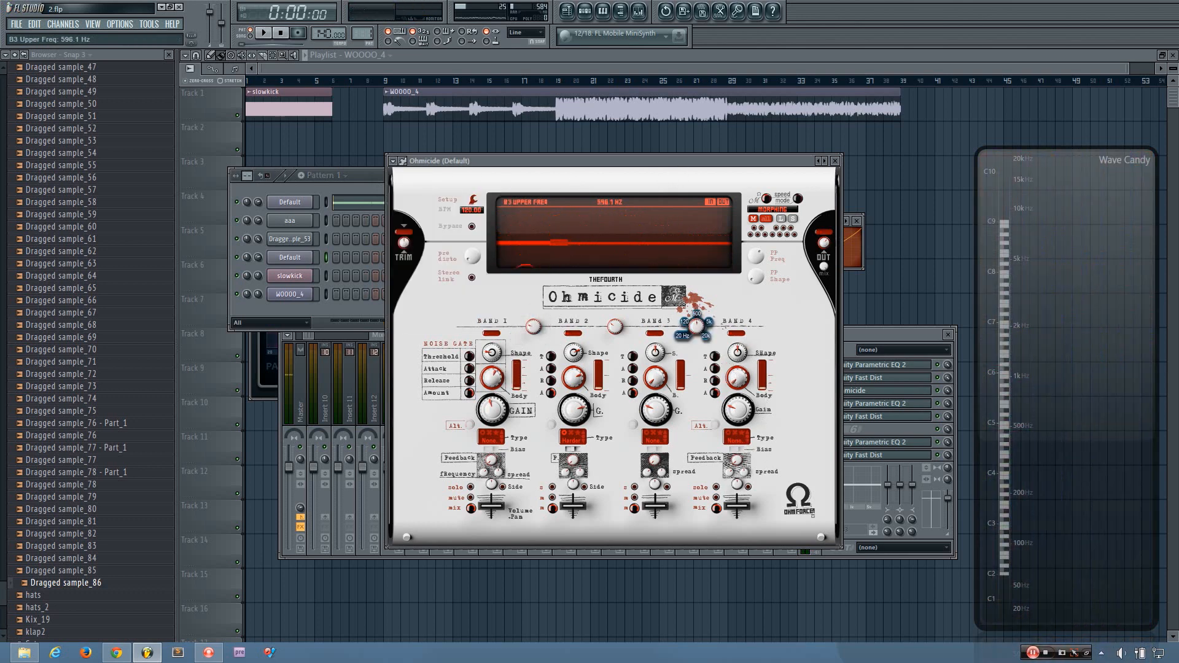
left_click(741, 443)
mouse_move(789, 465)
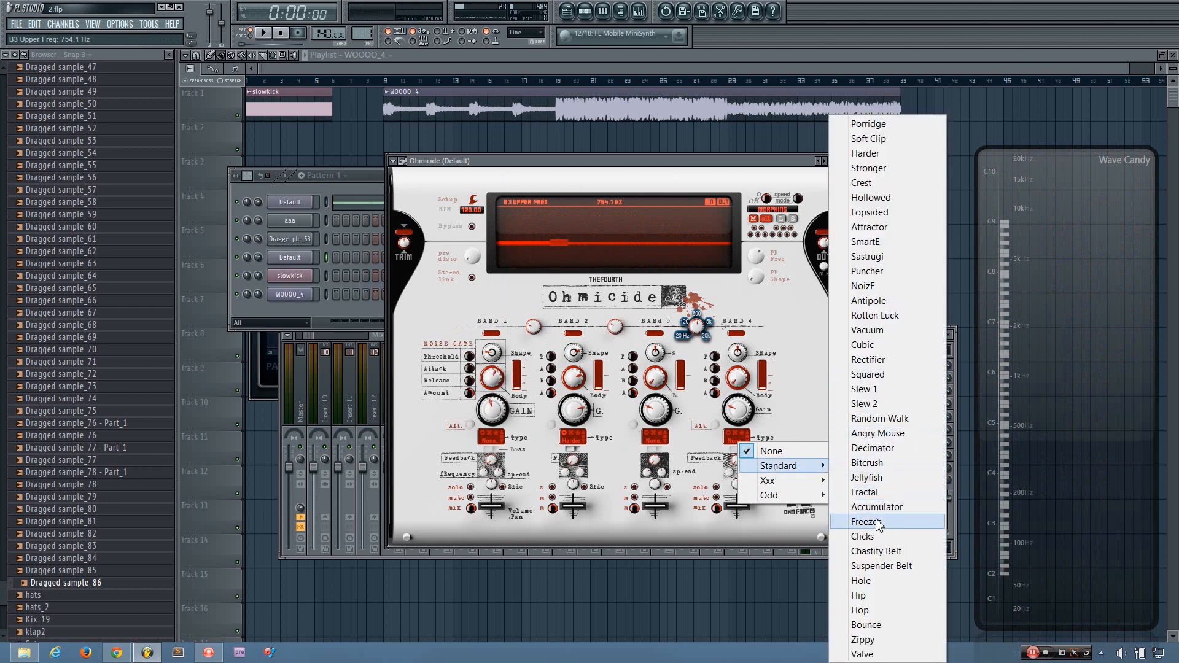
left_click(879, 477)
left_click(369, 308)
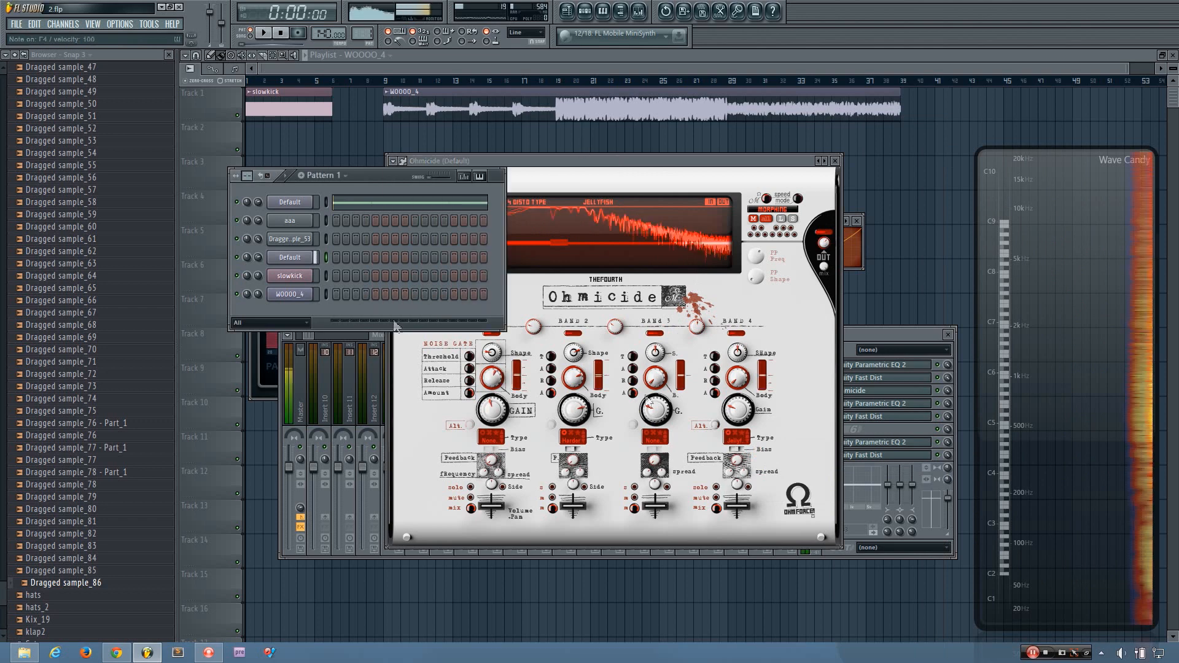
Step: Raise band 4's volume, set band 3's upper frequency to about 1784 Hz while auditioning, and close Ohmicide
key("space")
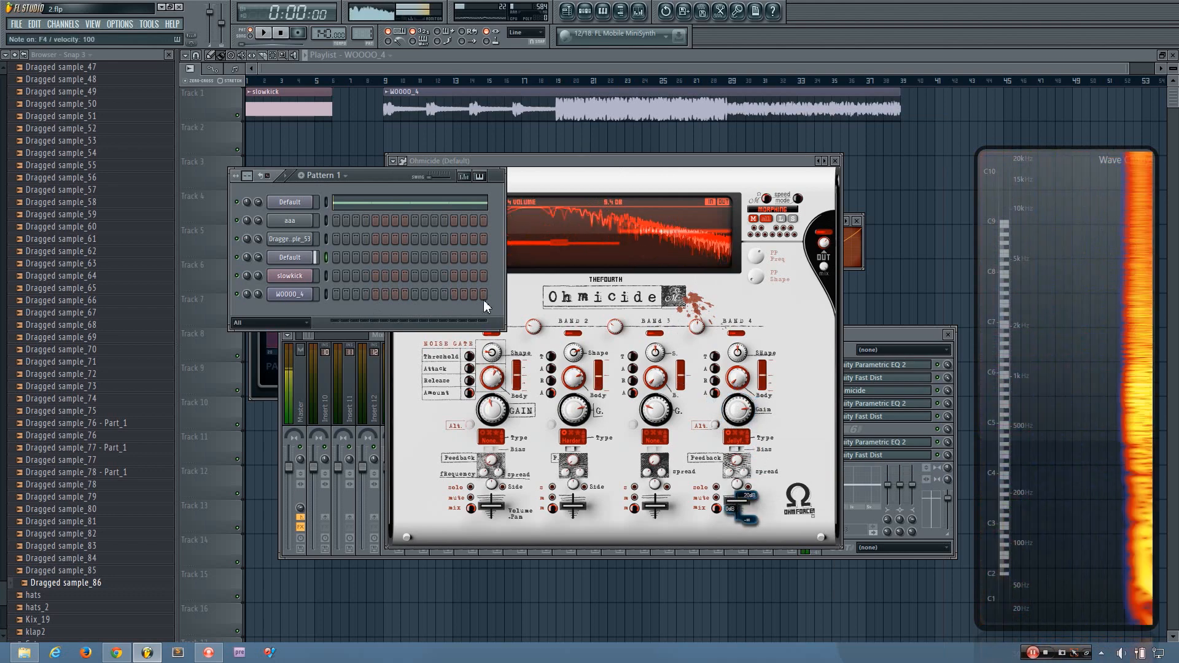
left_click(714, 354)
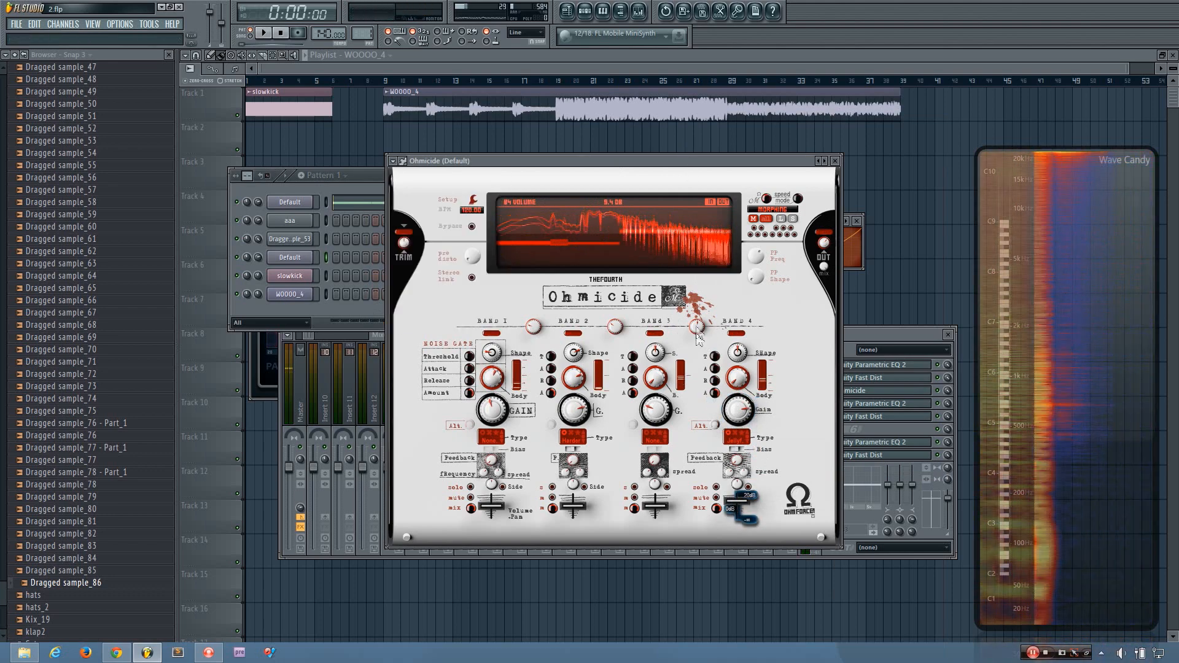
left_click(348, 304)
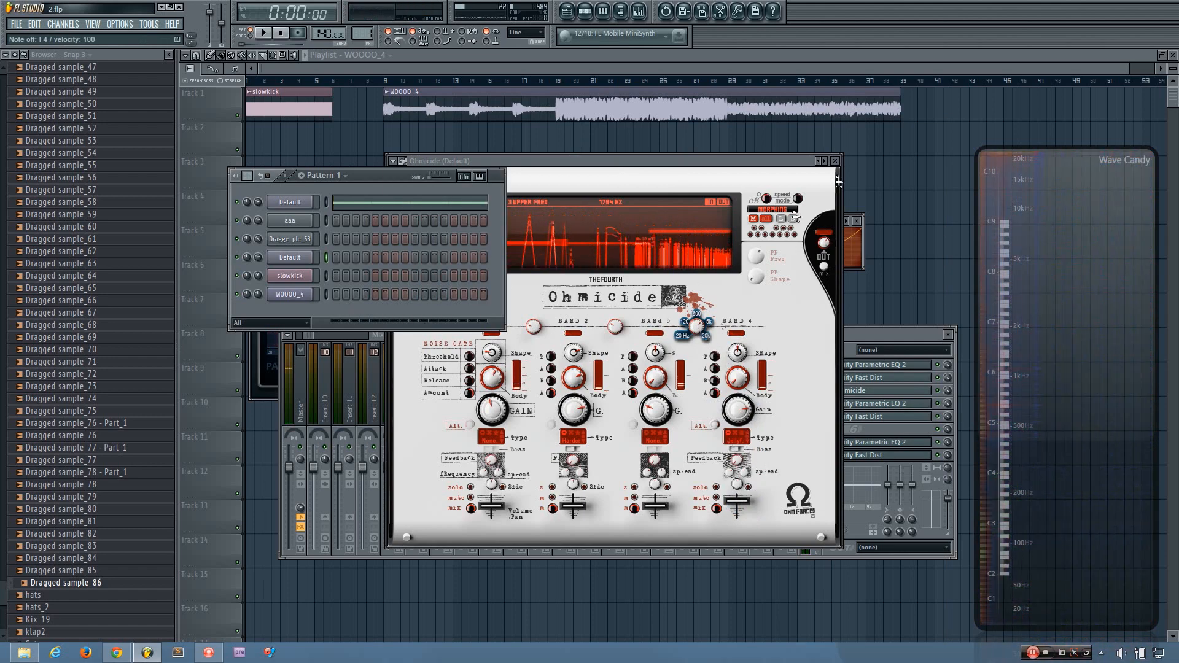
mouse_move(839, 163)
left_mouse_down()
mouse_move(863, 156)
mouse_move(826, 153)
mouse_move(844, 156)
left_mouse_up()
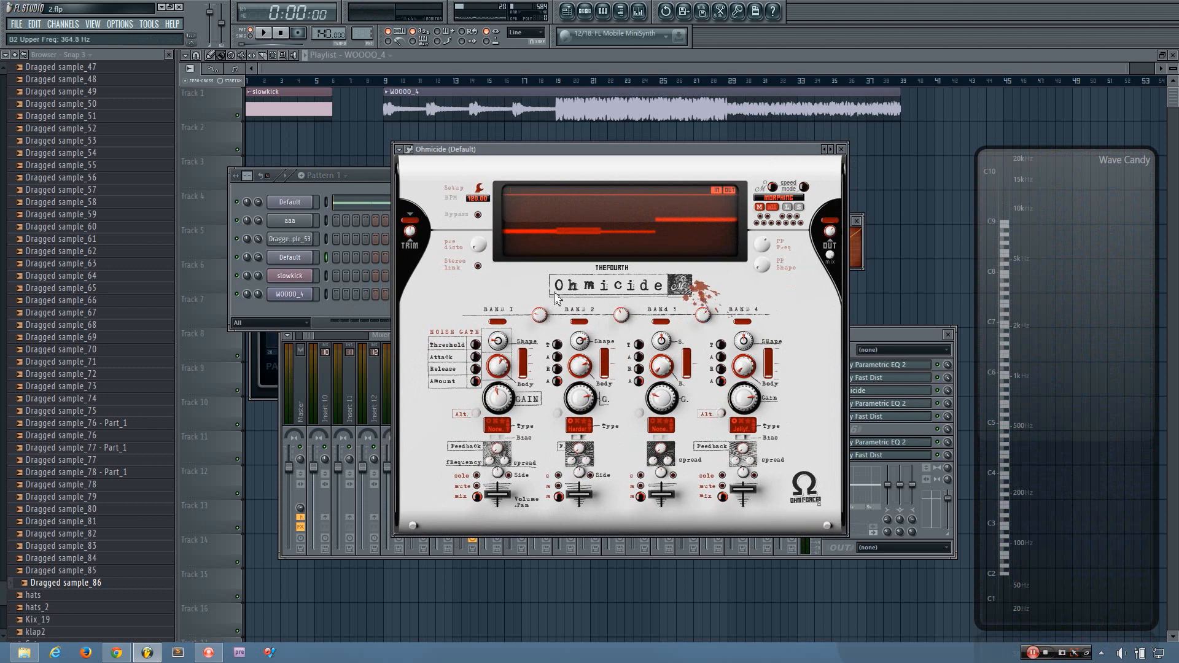
left_click(841, 151)
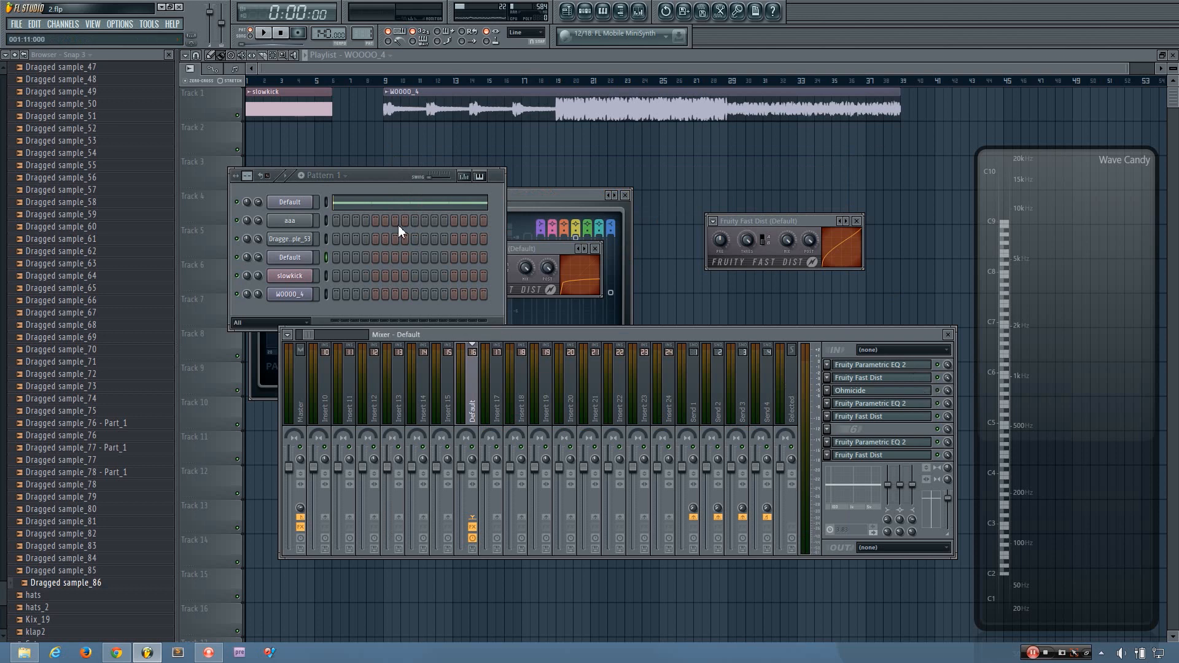
Step: Audition the aaa channel and select mixer track Insert 5 to show its effect chain
left_click(325, 239)
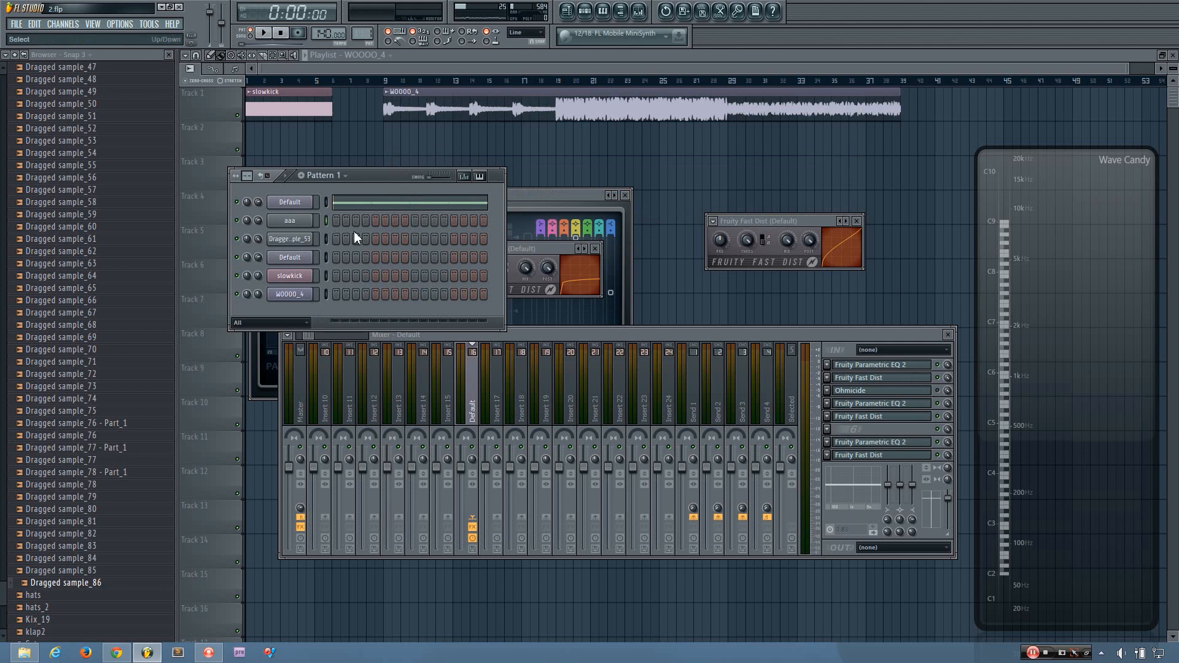
left_click(308, 334)
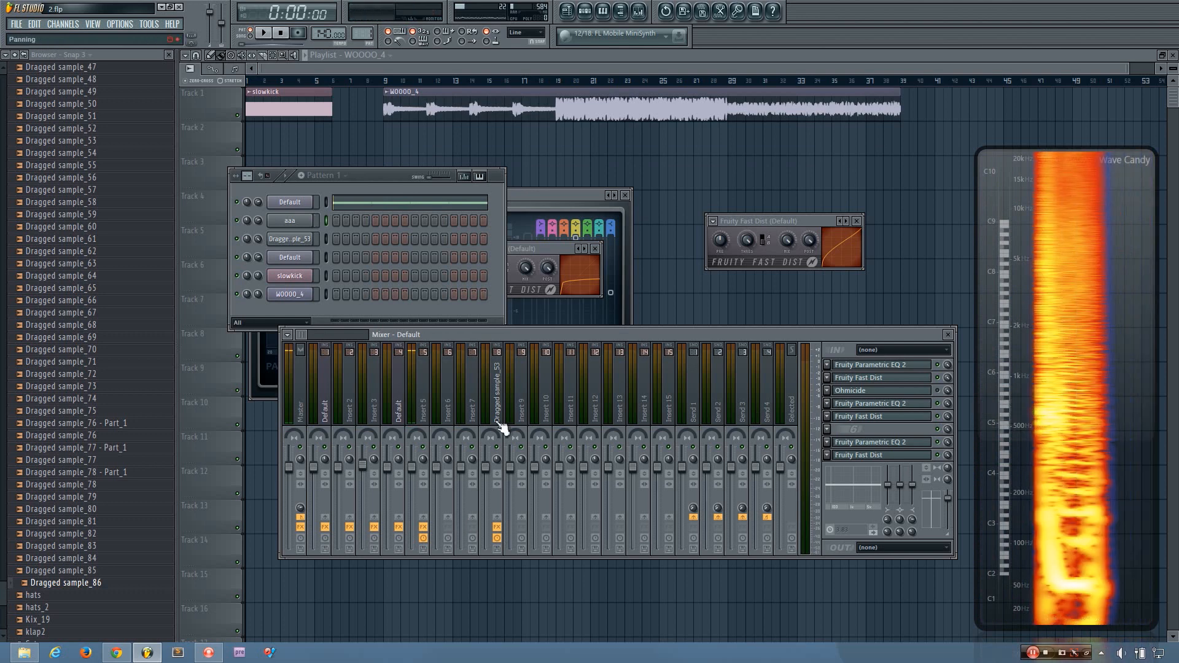
left_click(428, 396)
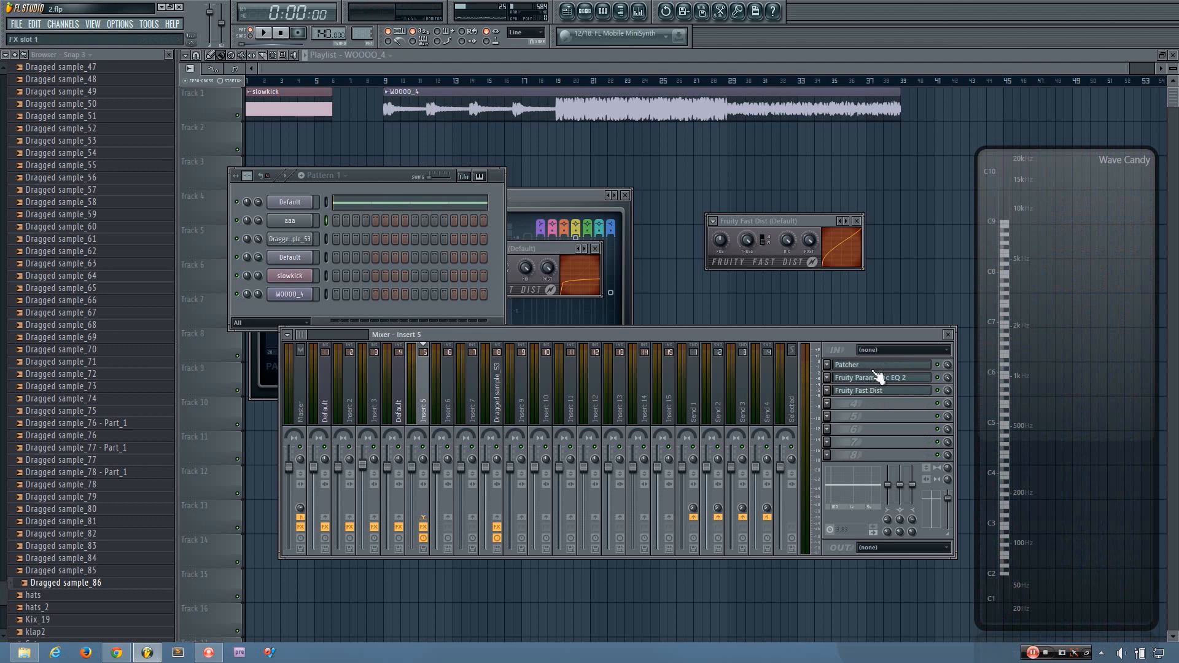
Step: Open Patcher on mixer track Insert 5, enlarge its window to fit the control surface, and inspect its plugin editors
left_click(876, 370)
left_click_drag(607, 110, 587, 101)
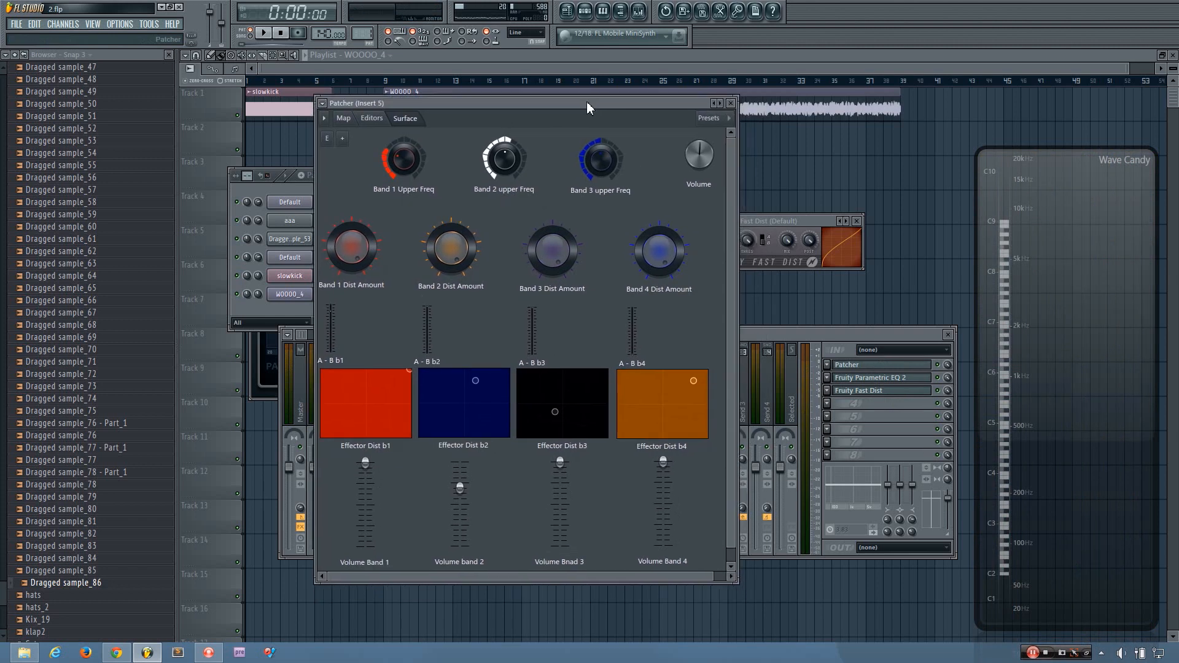
scroll(668, 560, "down", 1)
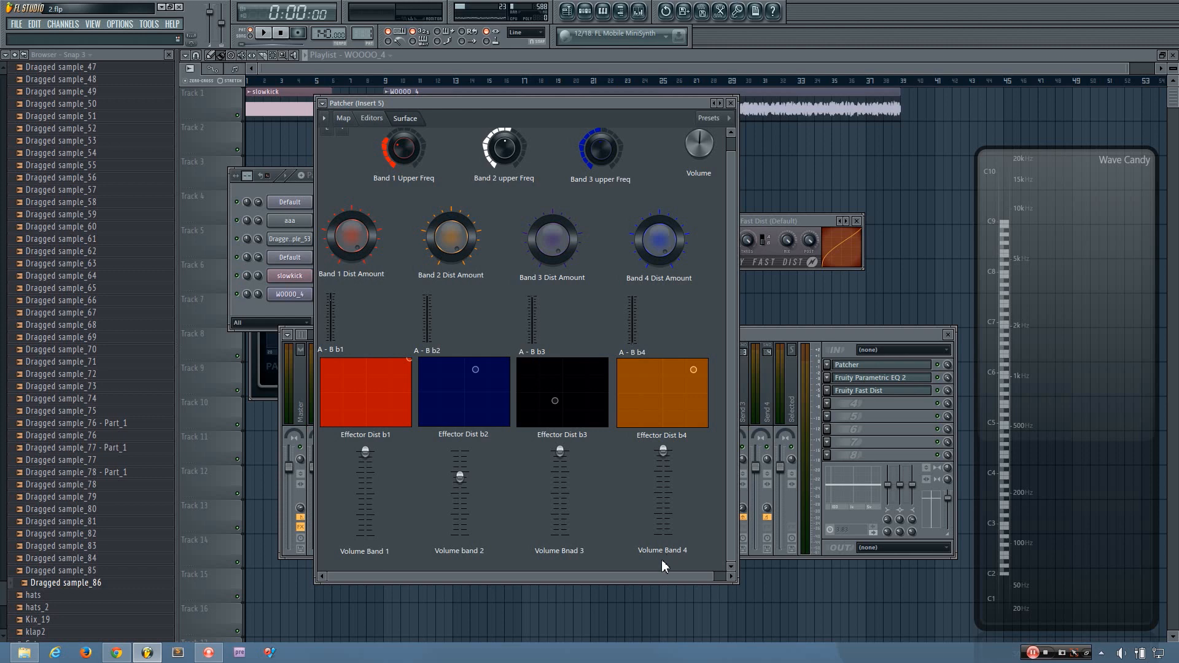
left_click_drag(739, 587, 760, 592)
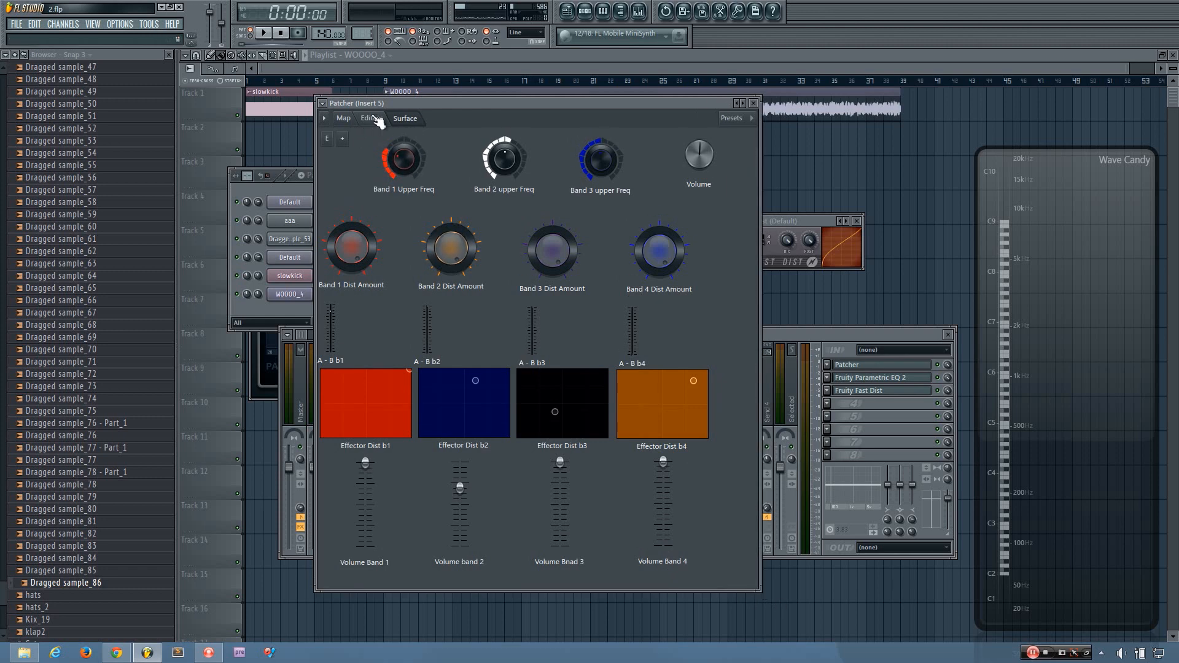
left_click(372, 117)
left_click_drag(686, 149, 655, 213)
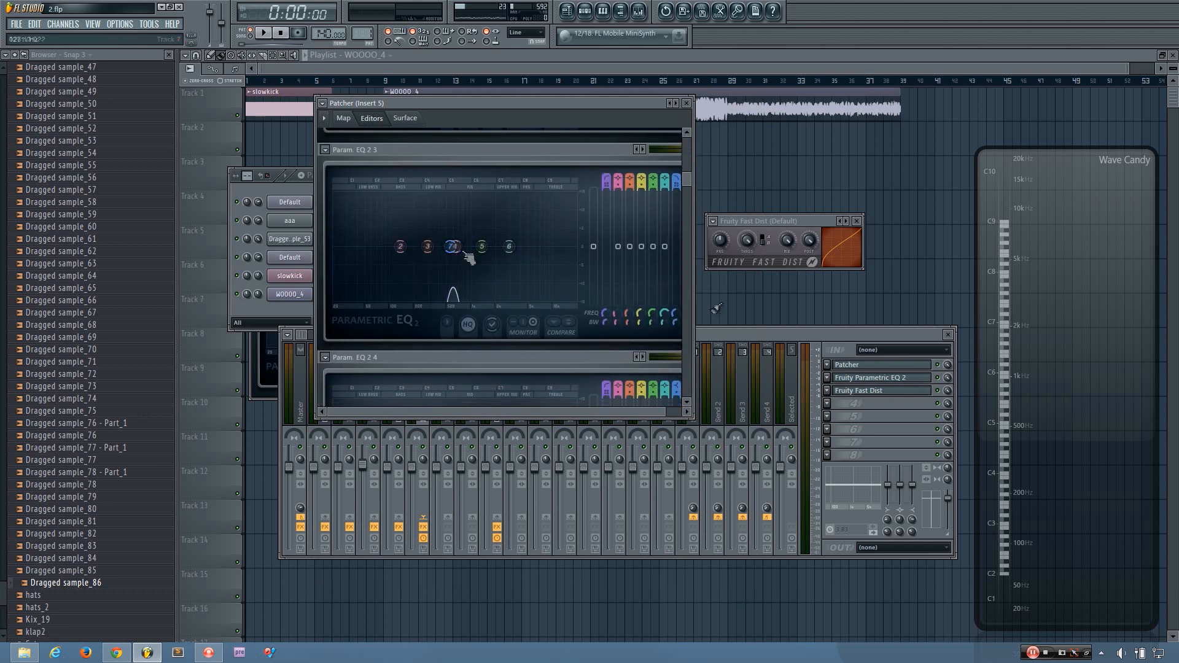
Step: Reposition the channel rack and the Patcher window so both are accessible, and audition the kick
left_click(274, 186)
key("space")
left_click_drag(398, 179, 392, 361)
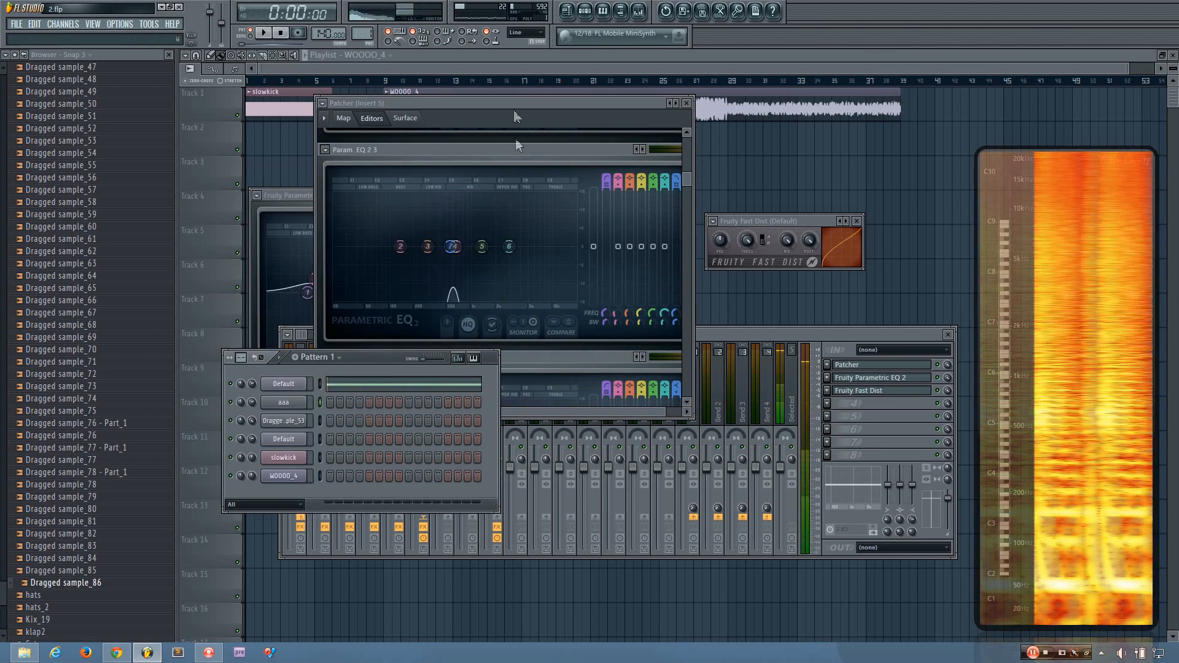
left_click_drag(517, 103, 555, 112)
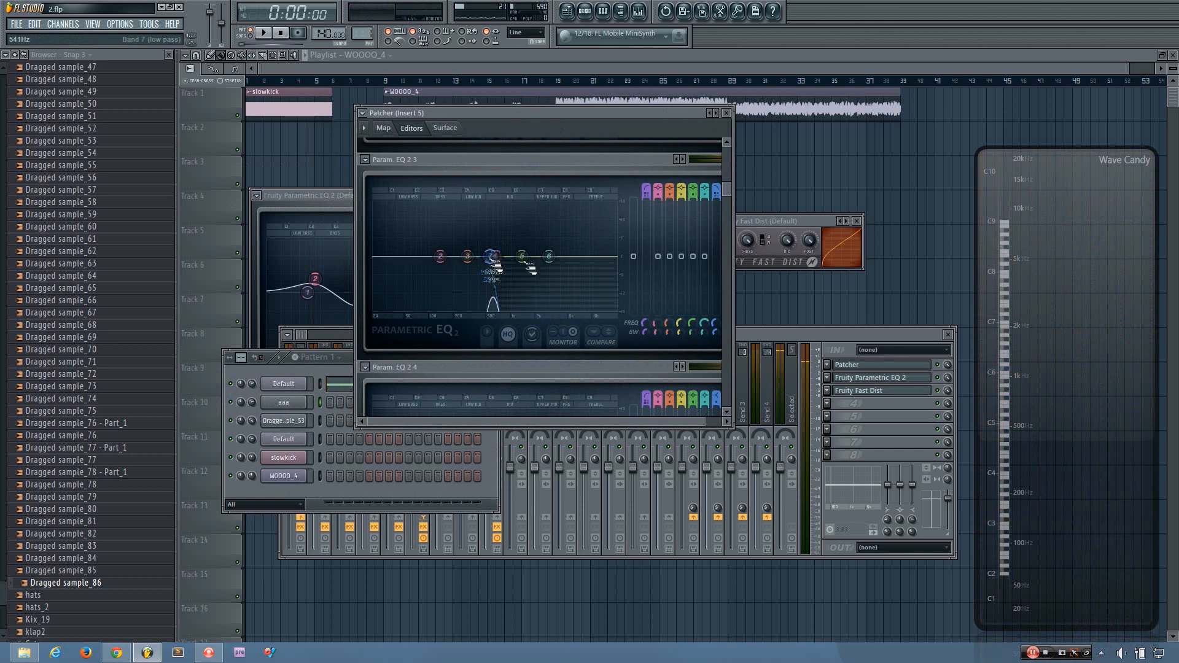
Step: Examine Patcher's routing map and return to its control surface
left_click(384, 128)
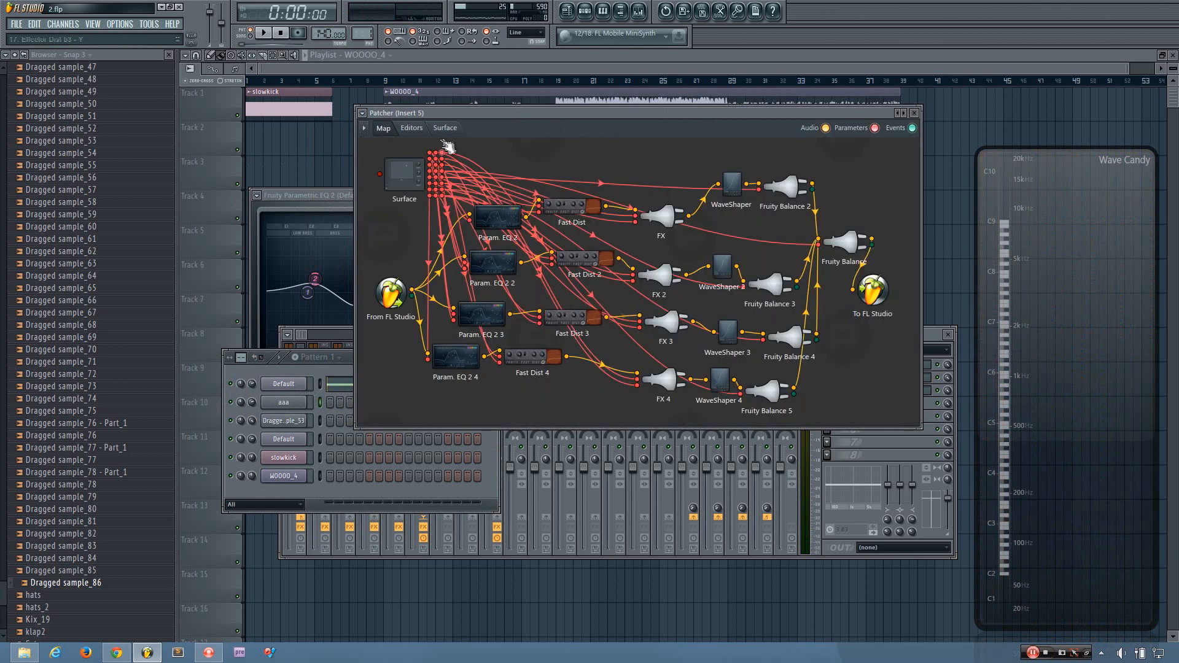
left_click(446, 128)
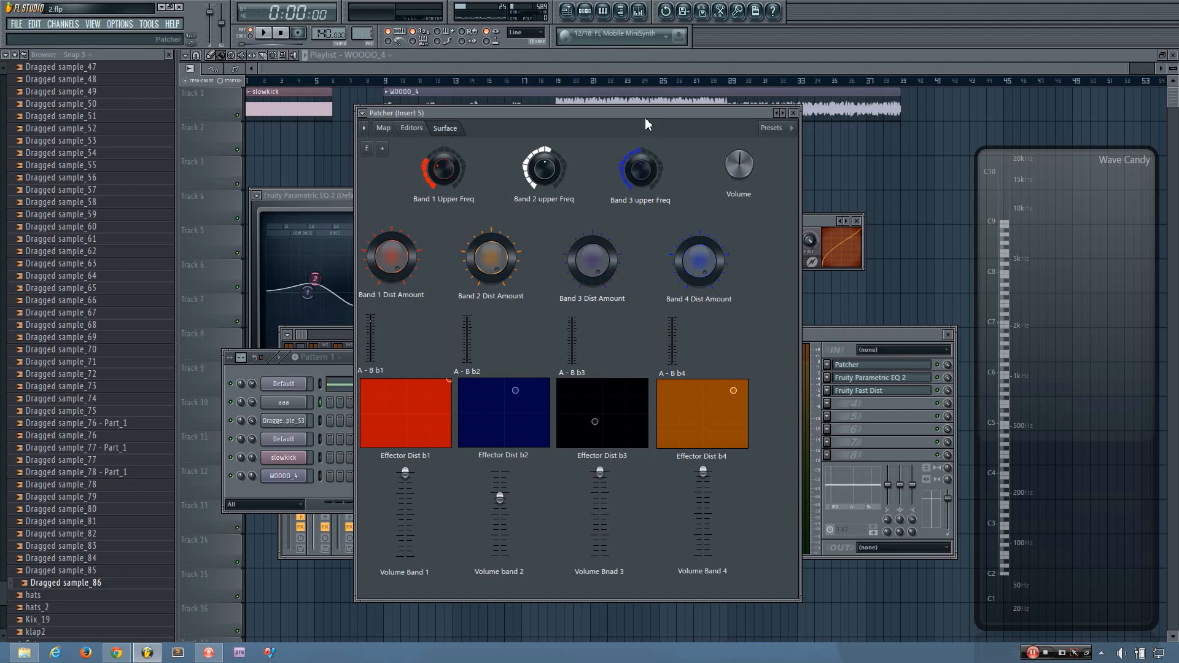
left_click_drag(644, 117, 640, 115)
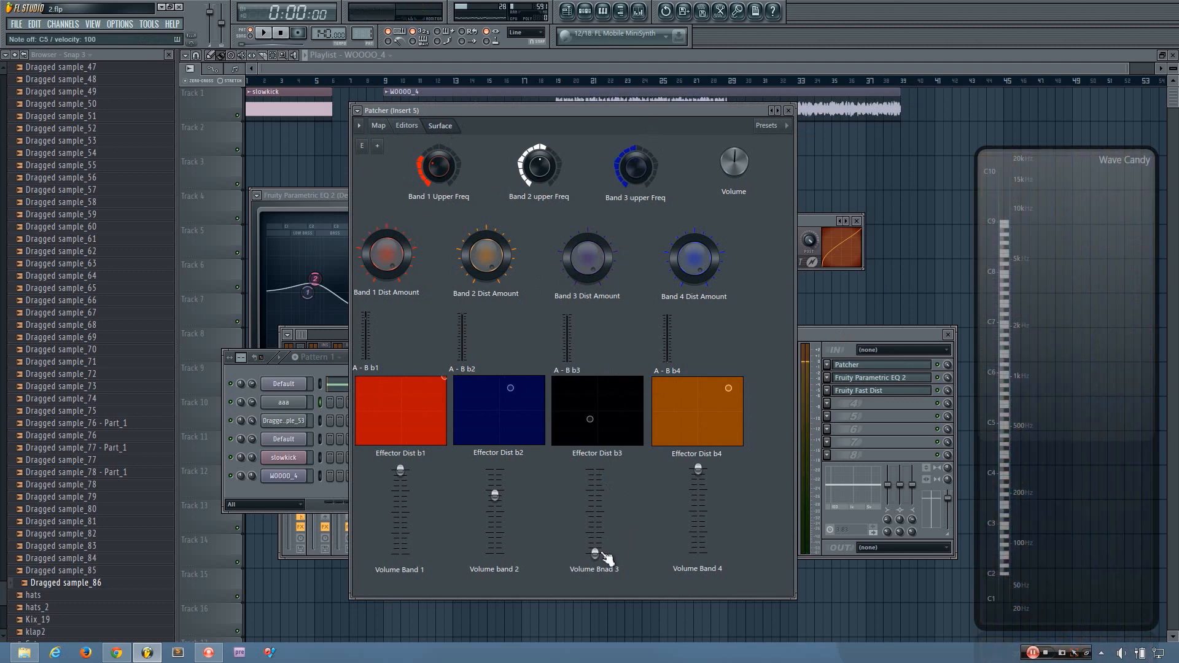
Step: Audition the kick with Patcher's band 3 volume at minimum, and again with it raised back to maximum
left_click_drag(595, 541, 596, 555)
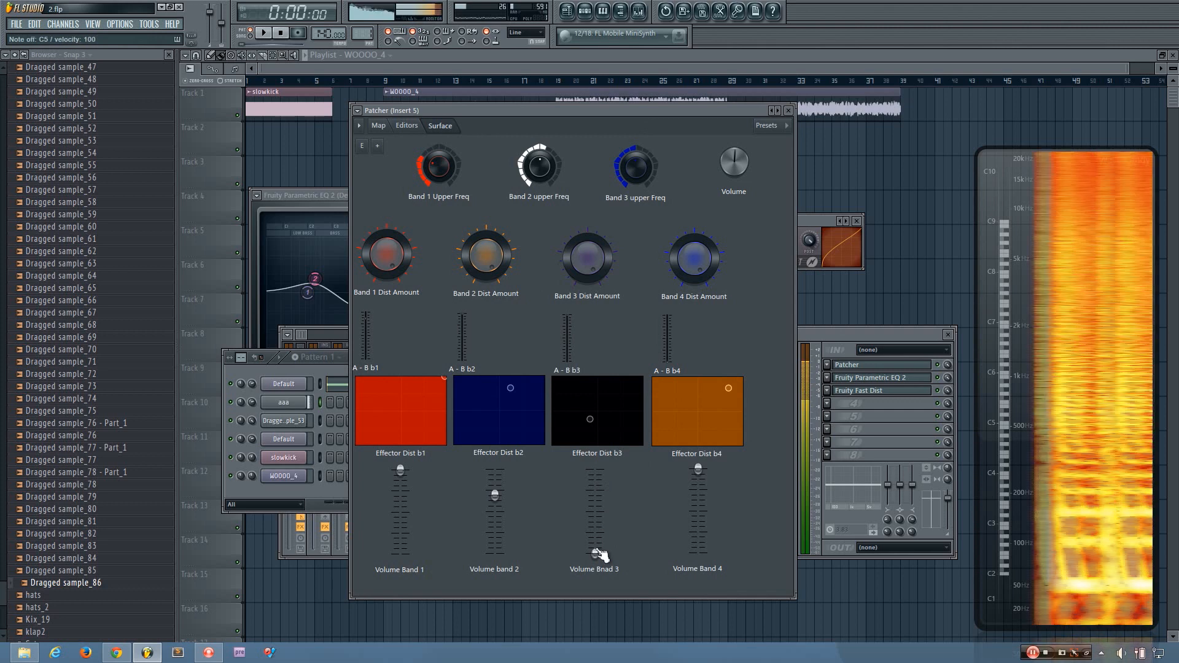
left_click_drag(597, 556, 594, 470)
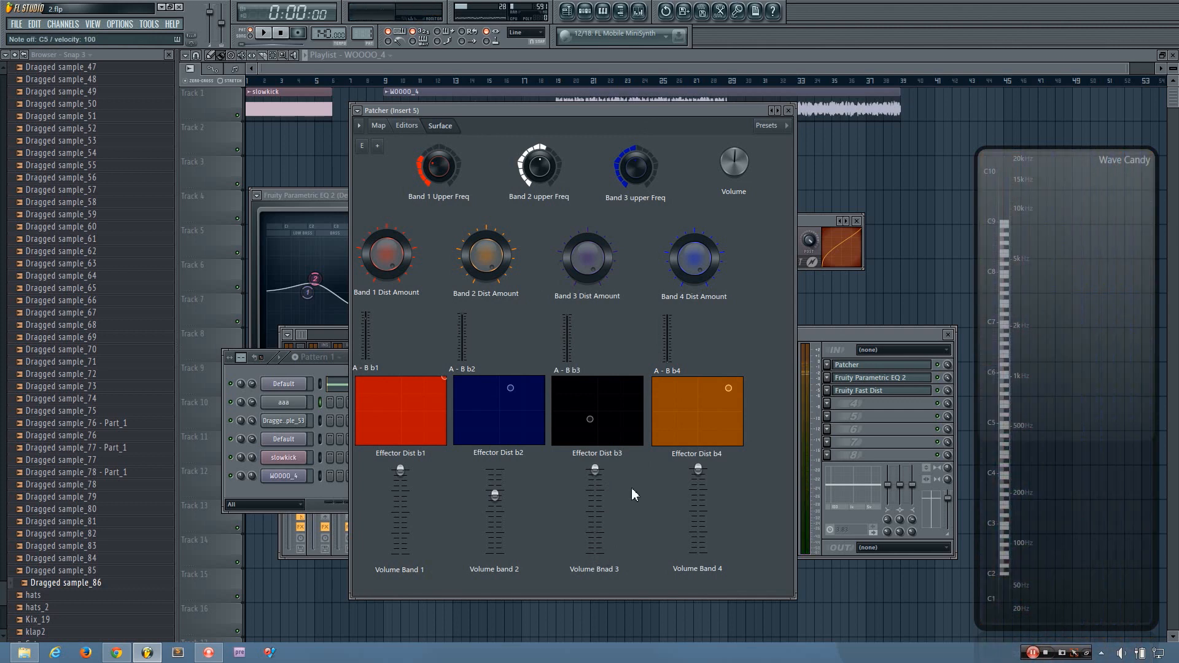
mouse_move(594, 470)
left_mouse_down()
mouse_move(595, 556)
mouse_move(596, 471)
left_mouse_up()
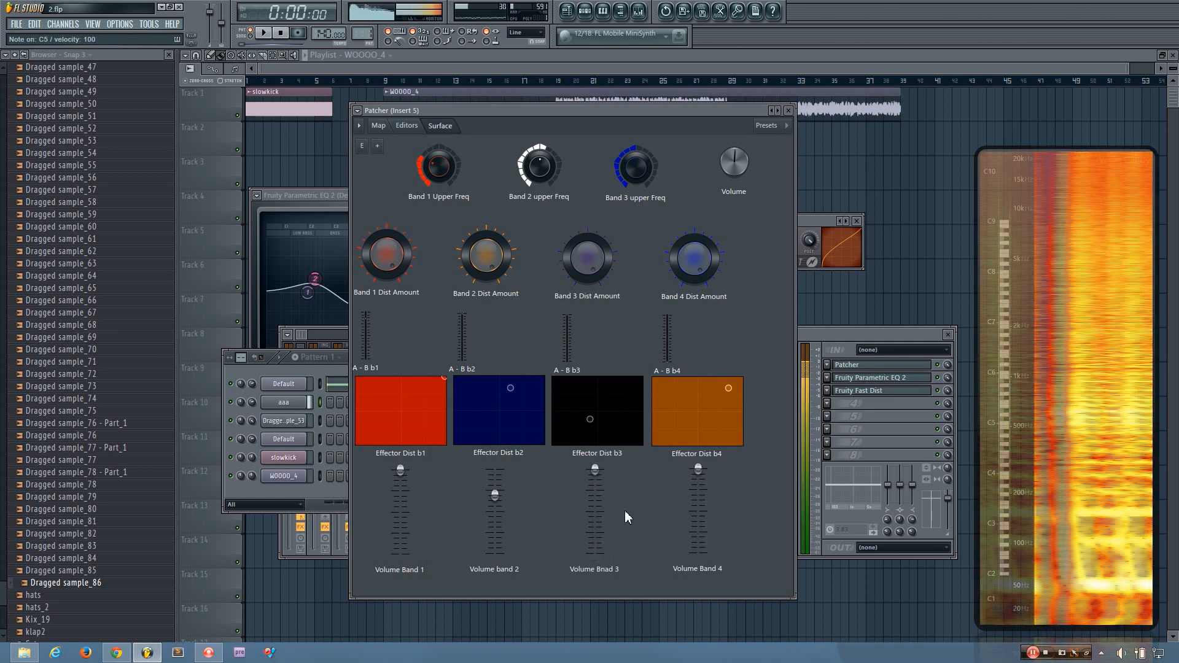
Step: Lower the volumes of bands 1, 2 and 4 to audition band 3 alone, restore them, and close Patcher
left_click_drag(698, 469, 698, 552)
left_click_drag(495, 494, 495, 552)
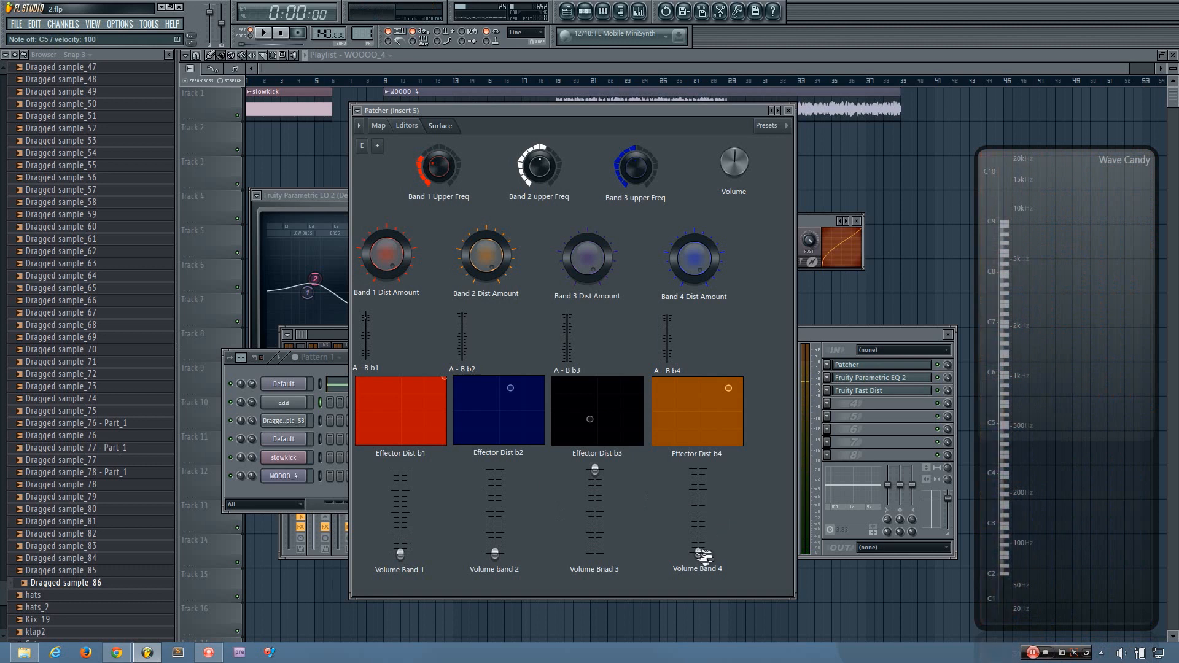
left_click_drag(703, 555, 698, 482)
left_click_drag(761, 110, 677, 125)
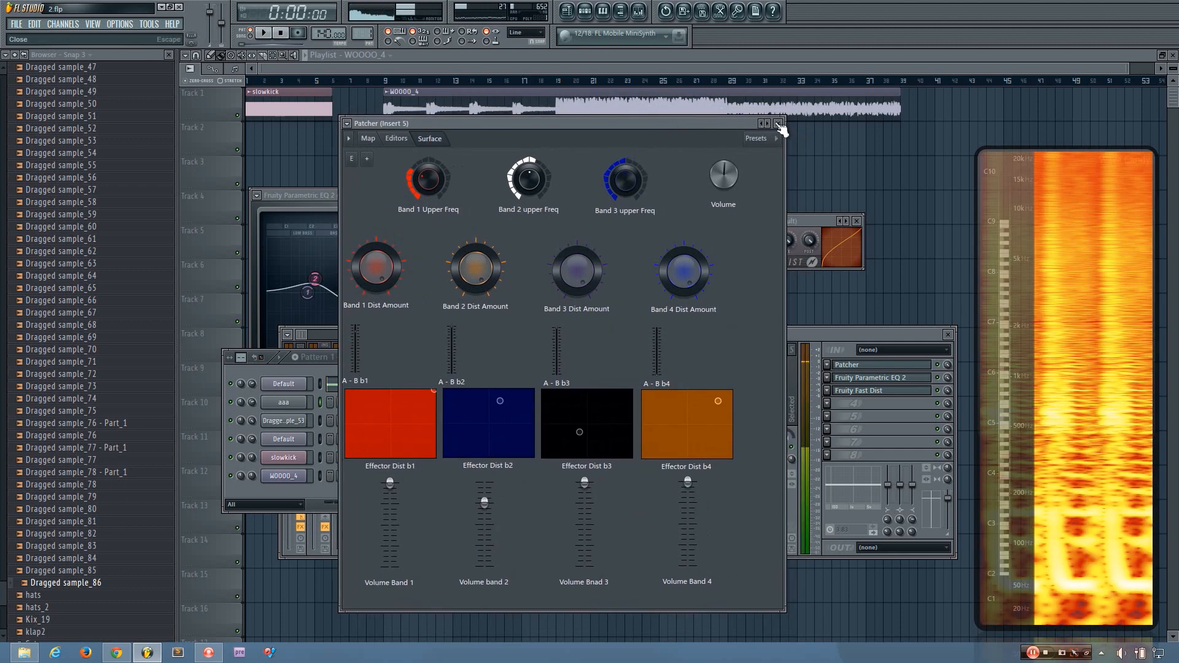
left_click(778, 122)
Step: Add Fruity Phaser to the empty fourth effect slot of the Default mixer track and move its window above the mixer
left_click_drag(441, 360, 609, 176)
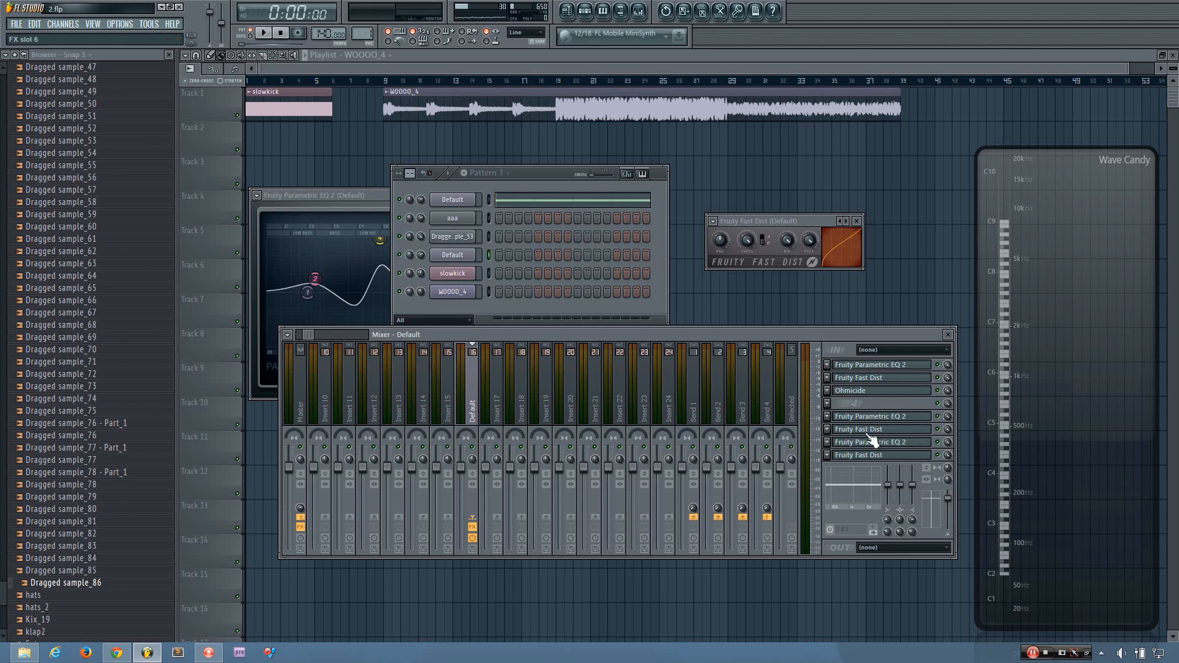
left_click(828, 405)
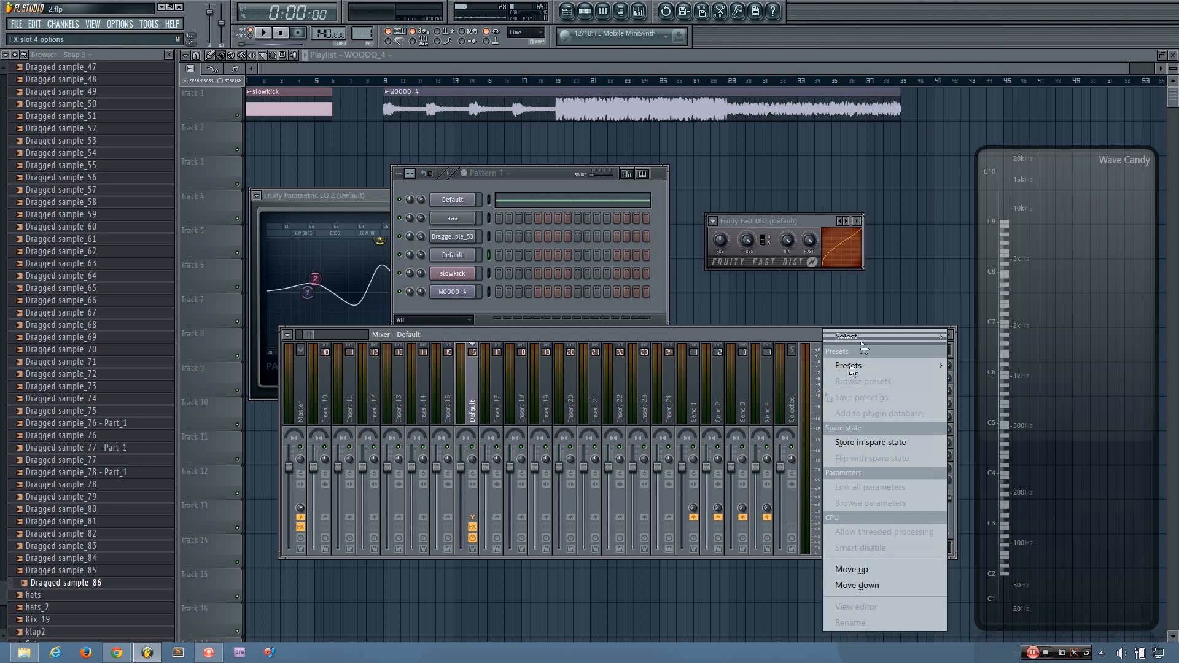
mouse_move(866, 336)
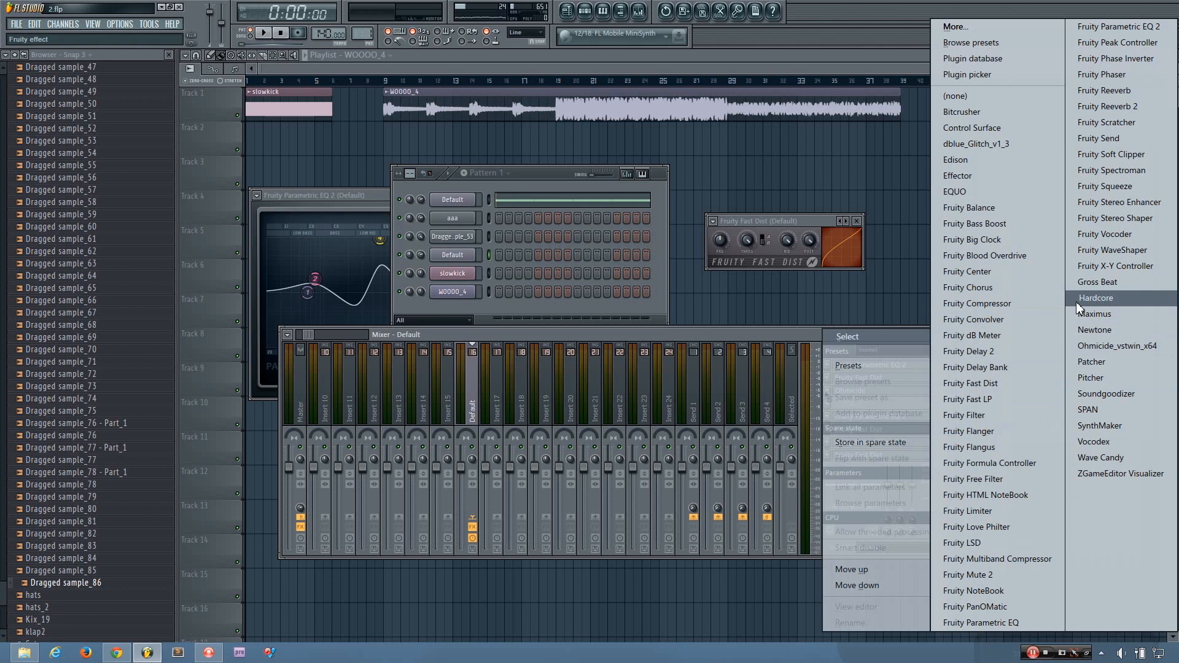
left_click(1120, 76)
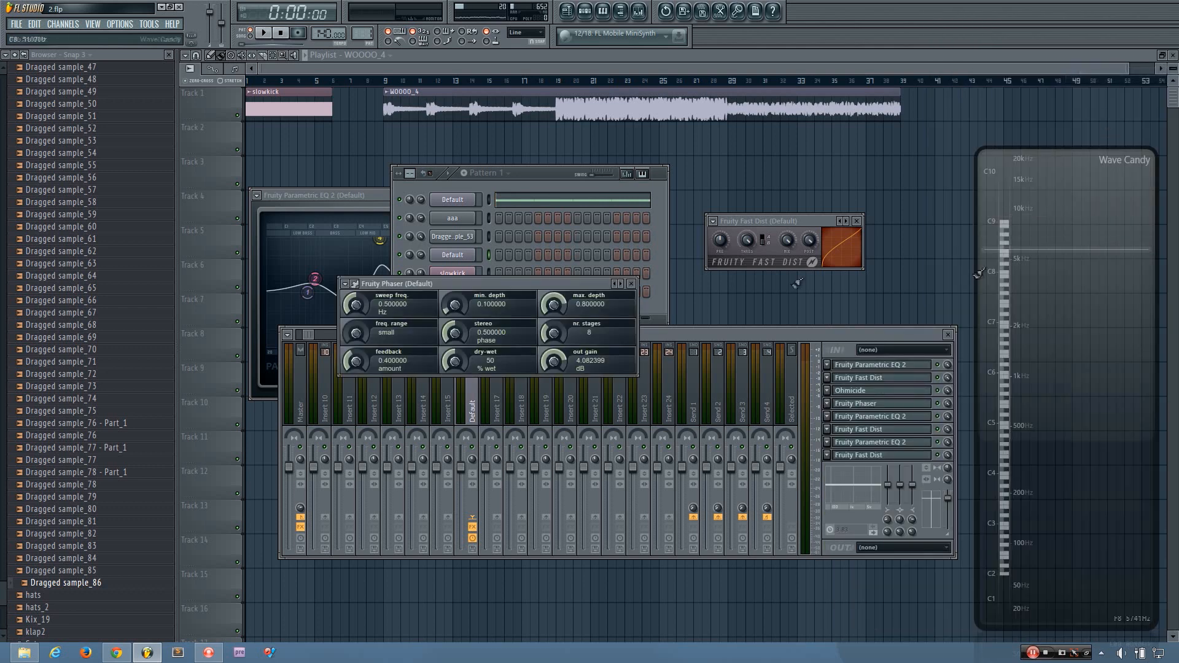
left_click_drag(541, 284, 808, 192)
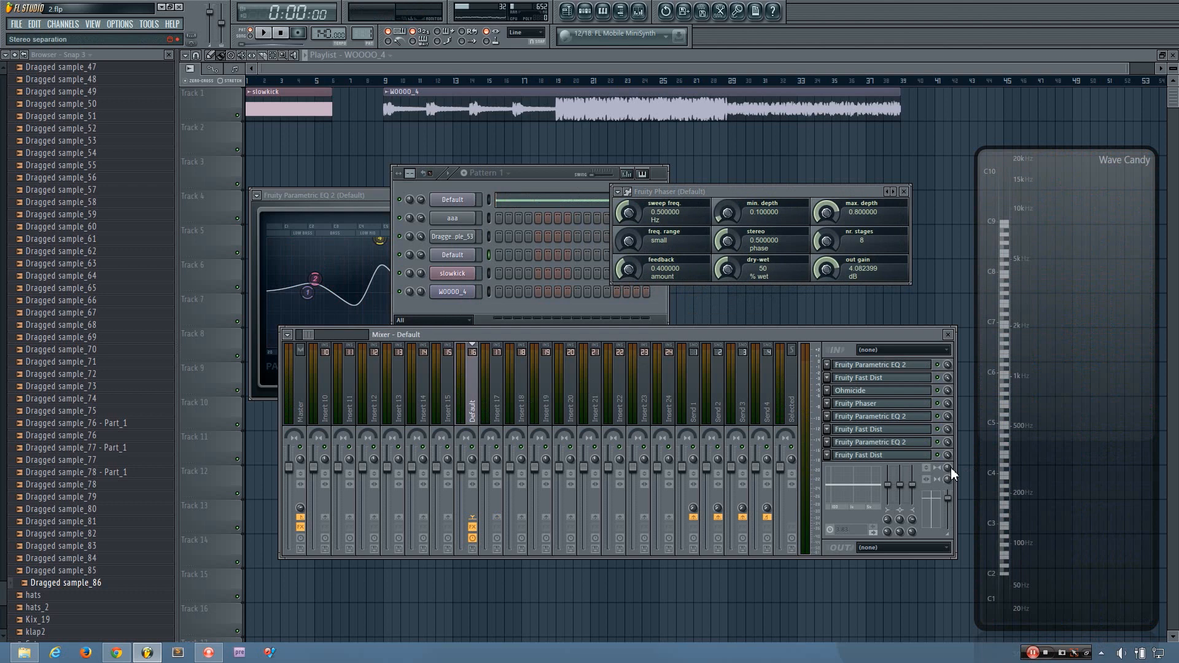
Step: Audition the kick through the phaser and move the channel rack clear of the phaser window
left_click_drag(946, 479, 946, 481)
key("v")
left_click_drag(533, 178, 500, 165)
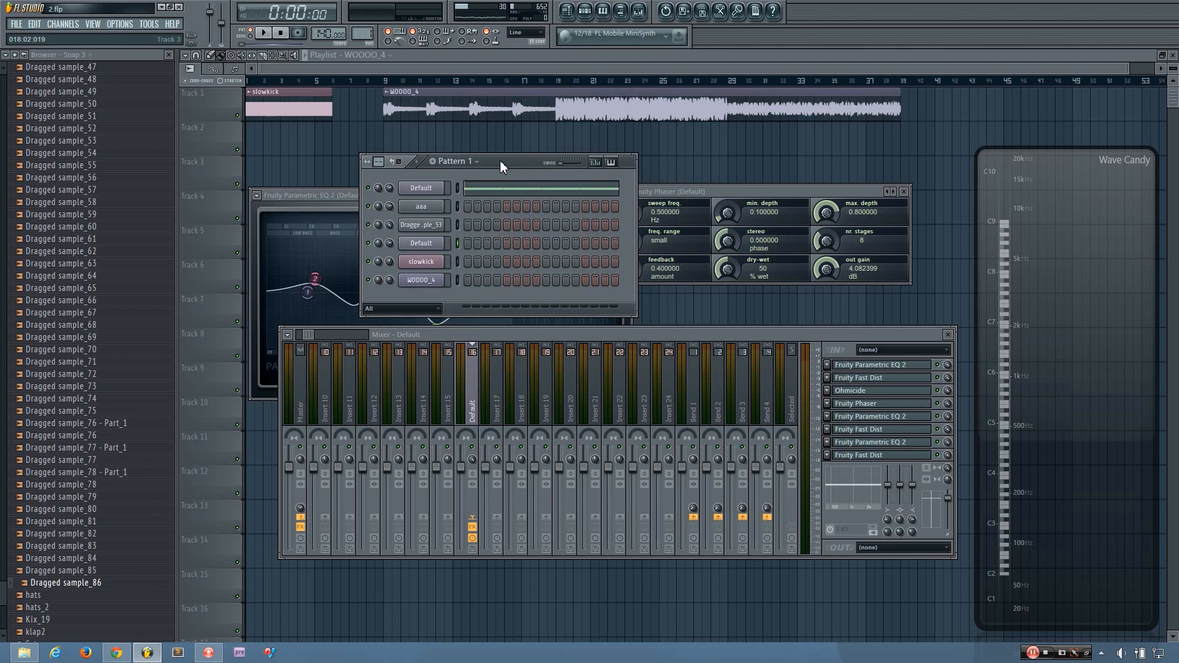
key("v")
left_click_drag(500, 161, 484, 154)
Step: Create Pattern 2 and add a C5 note slightly shorter than one bar in the second Default channel's piano roll
key("F4")
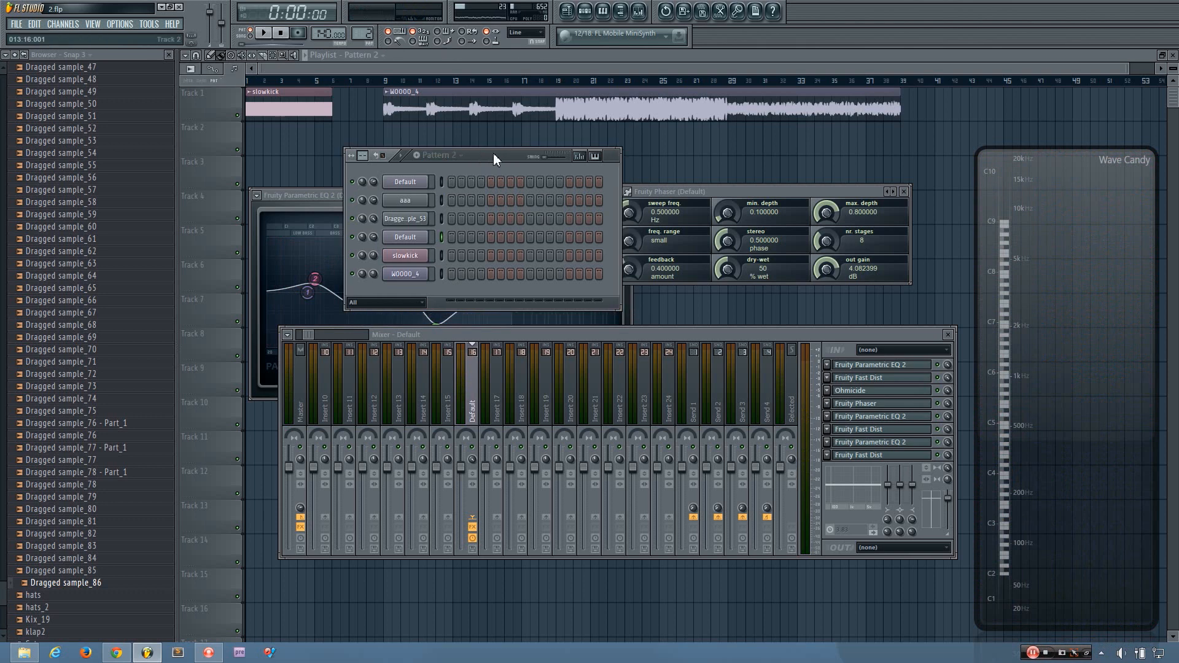
left_click_drag(737, 191, 773, 200)
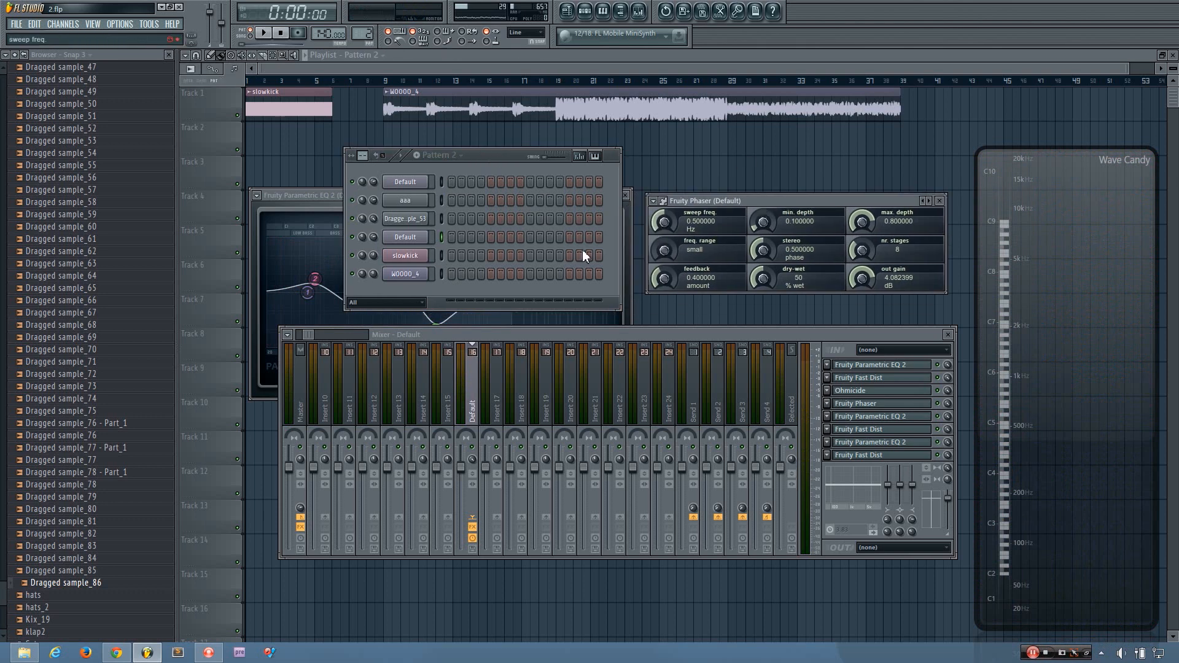
right_click(423, 239)
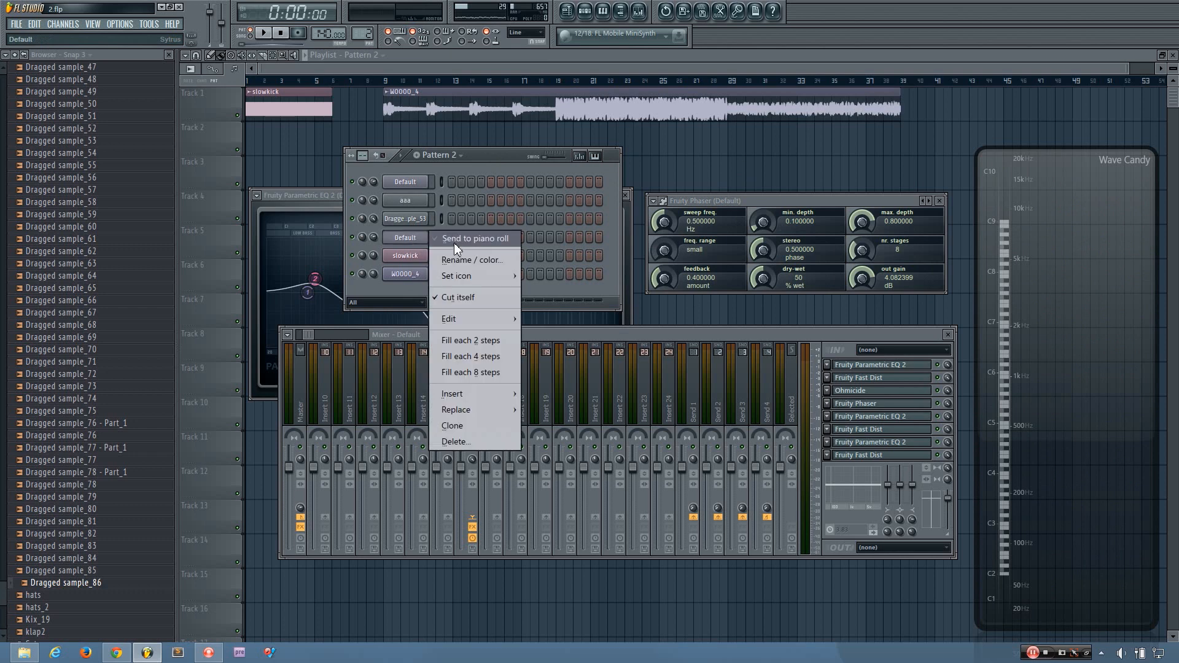
left_click(454, 242)
left_click(505, 281)
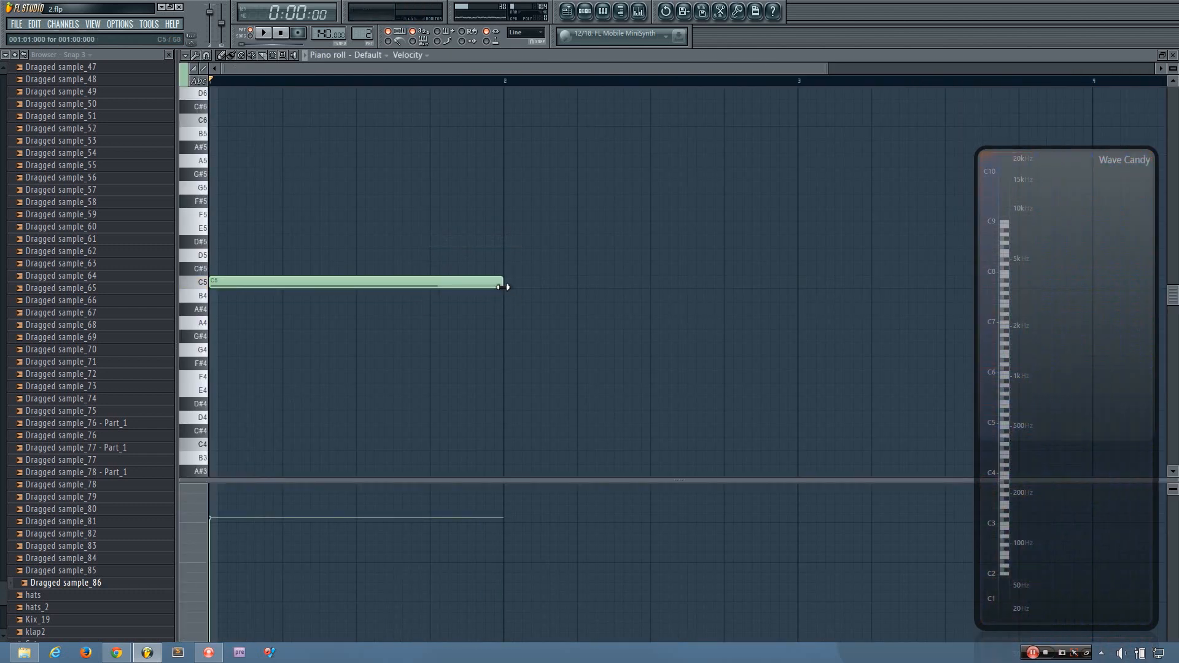
left_click_drag(498, 288, 479, 287)
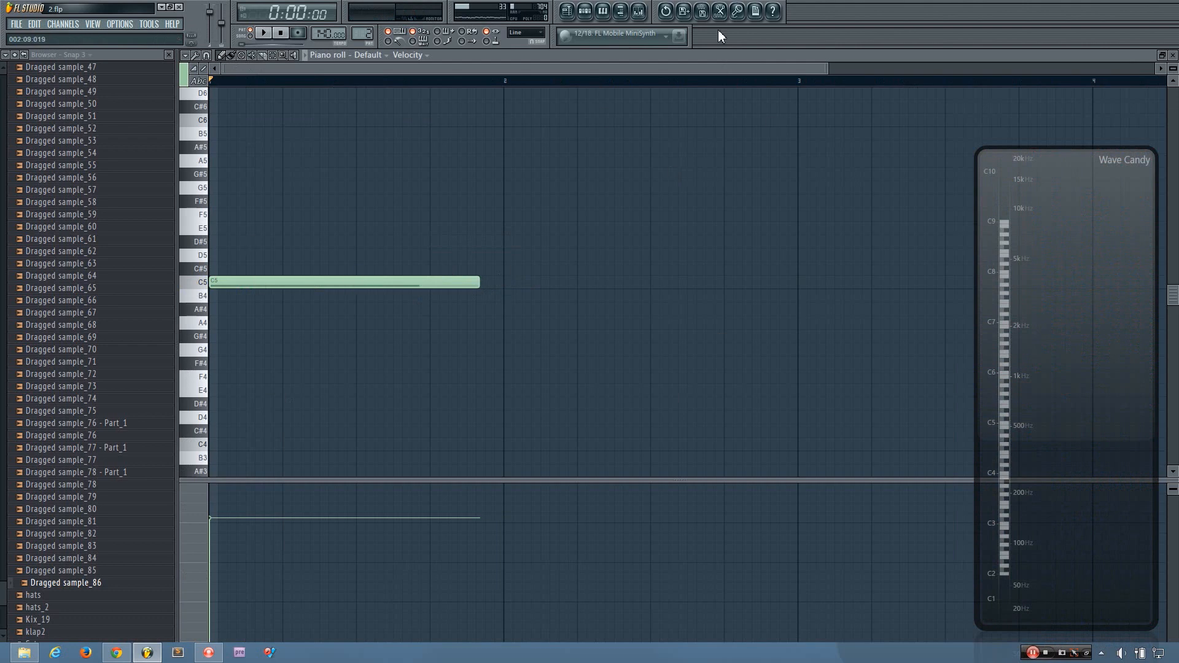
Step: Lower the note to F4, audition the pattern repeatedly, and close the piano roll
left_click(586, 11)
key("space")
key("space")
left_click_drag(245, 279, 230, 386)
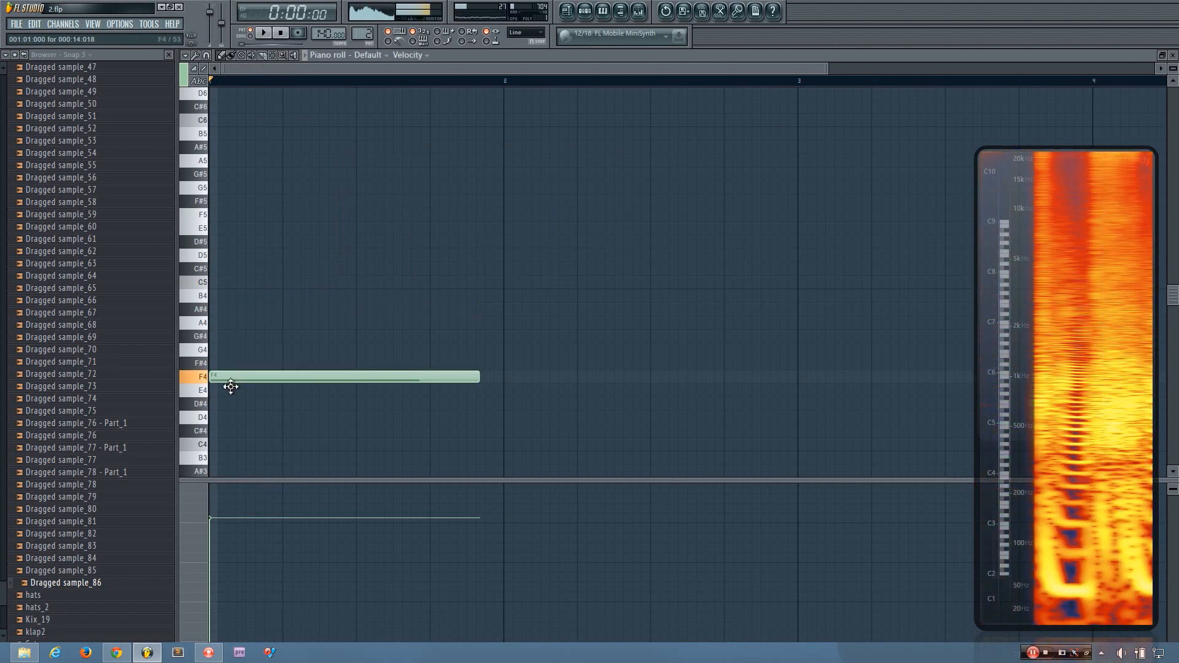
key("space")
key("space")
key("space")
key("space")
key("space")
key("space")
key("space")
key("space")
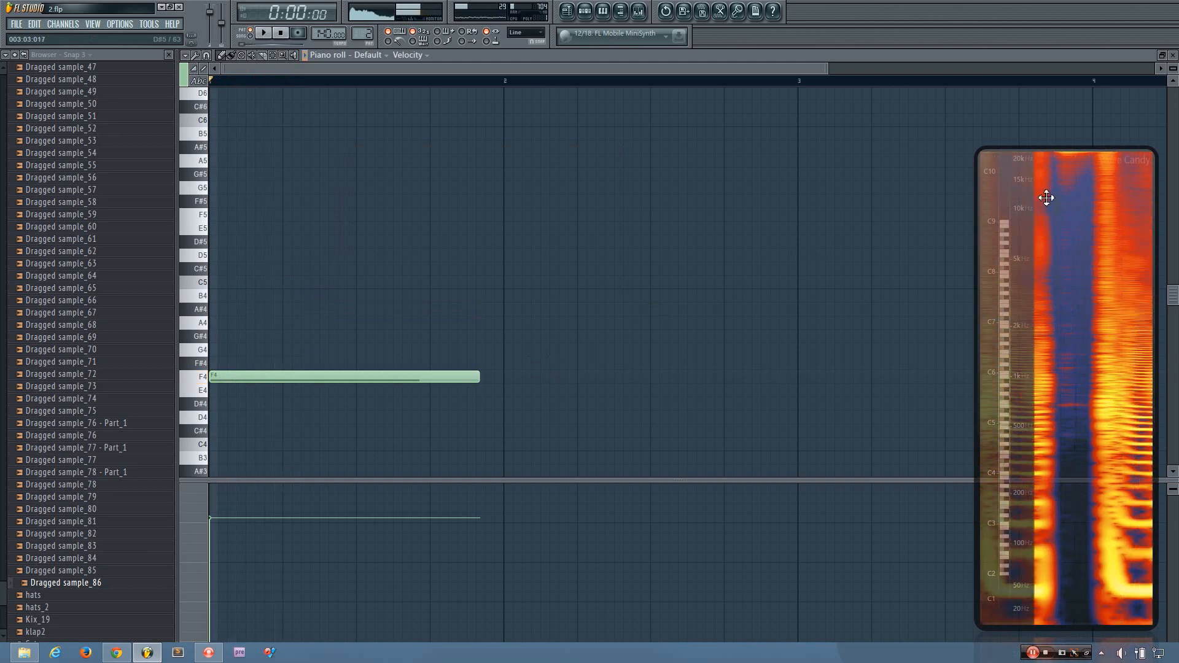
key("F7")
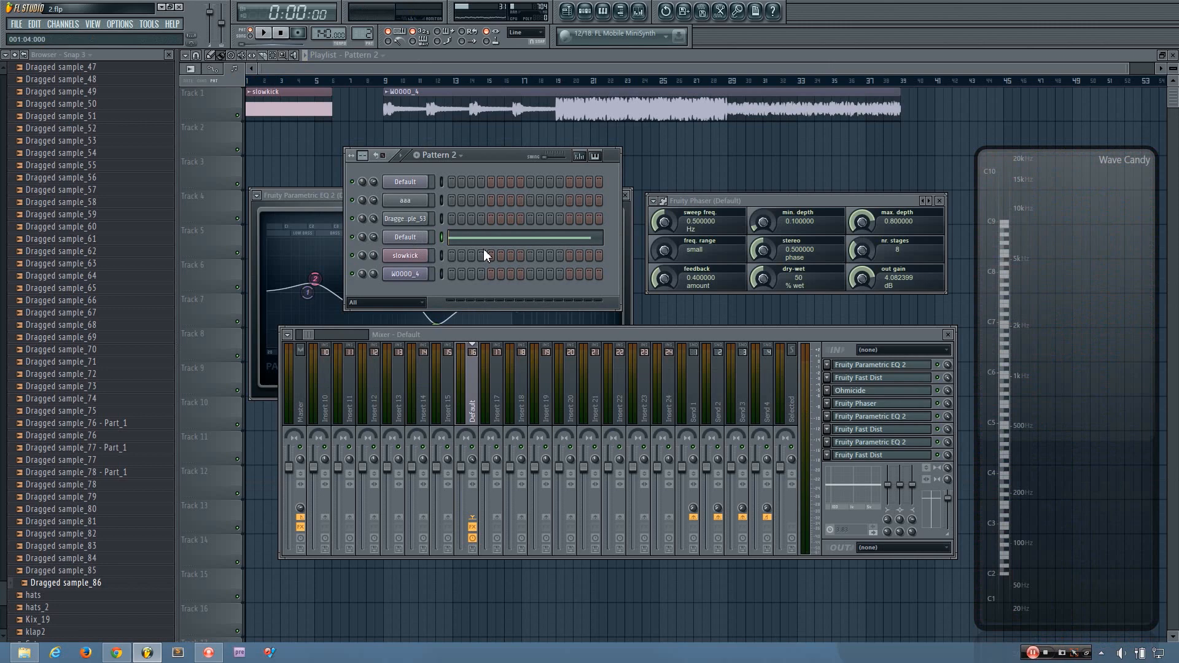
Step: Set the phaser's sweep frequency to 0 Hz and its minimum depth to about 0.33, auditioning the kick
key("space")
left_click_drag(663, 221, 663, 264)
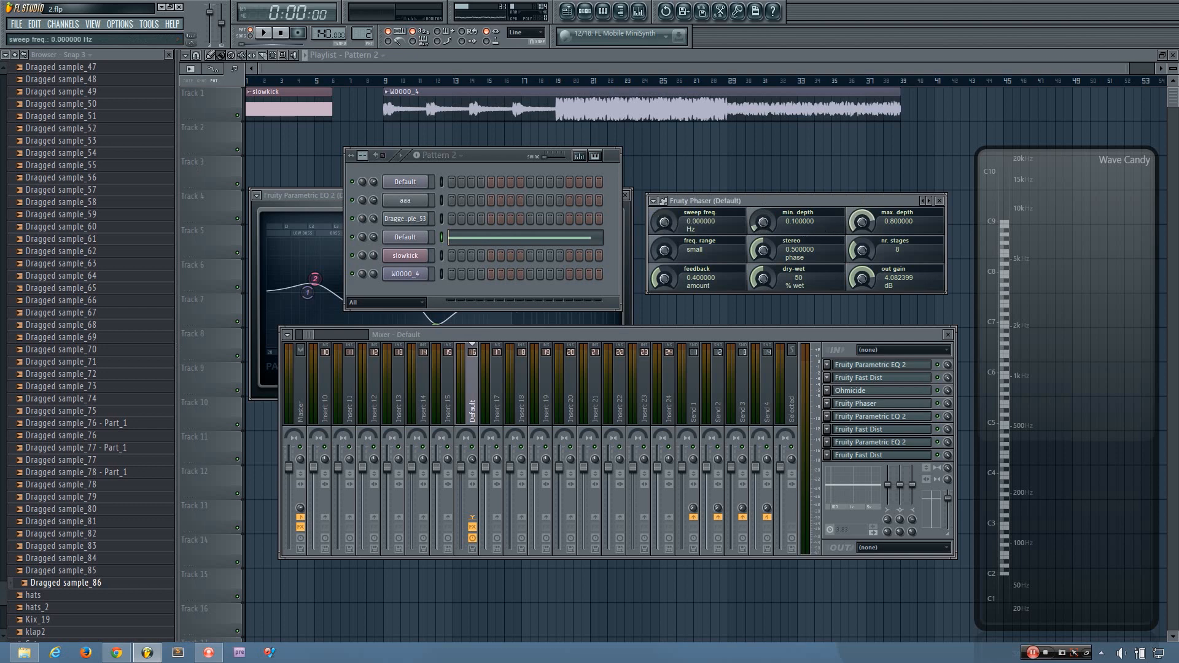
key("v")
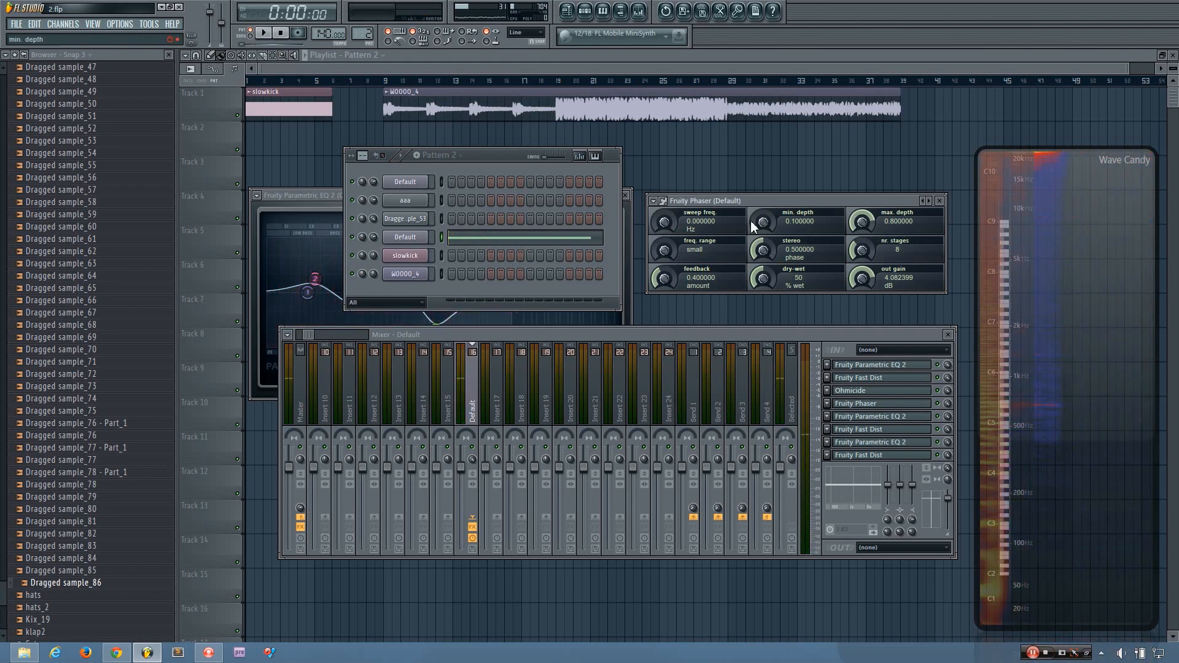
key("v")
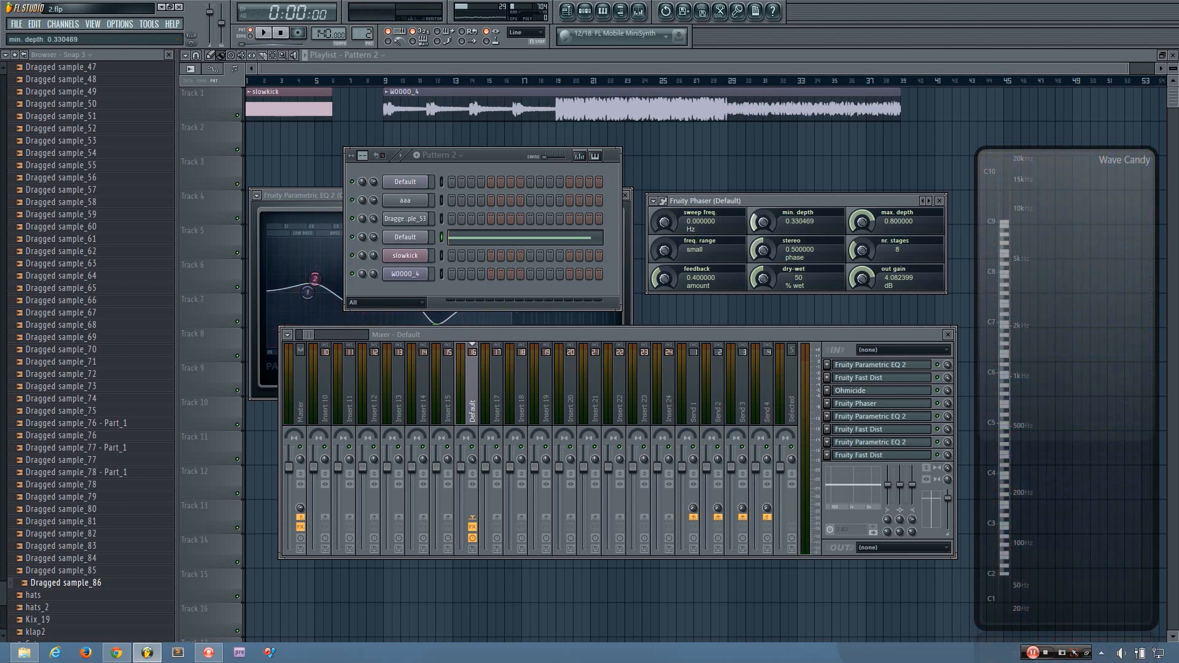
Step: Set the phaser's minimum depth to about 0.948 and maximum depth to about 0.128 while auditioning the kick
left_click_drag(857, 219, 857, 233)
key("v")
left_click_drag(763, 221, 762, 182)
left_click_drag(859, 221, 860, 238)
left_click_drag(763, 221, 763, 206)
left_click_drag(861, 221, 865, 273)
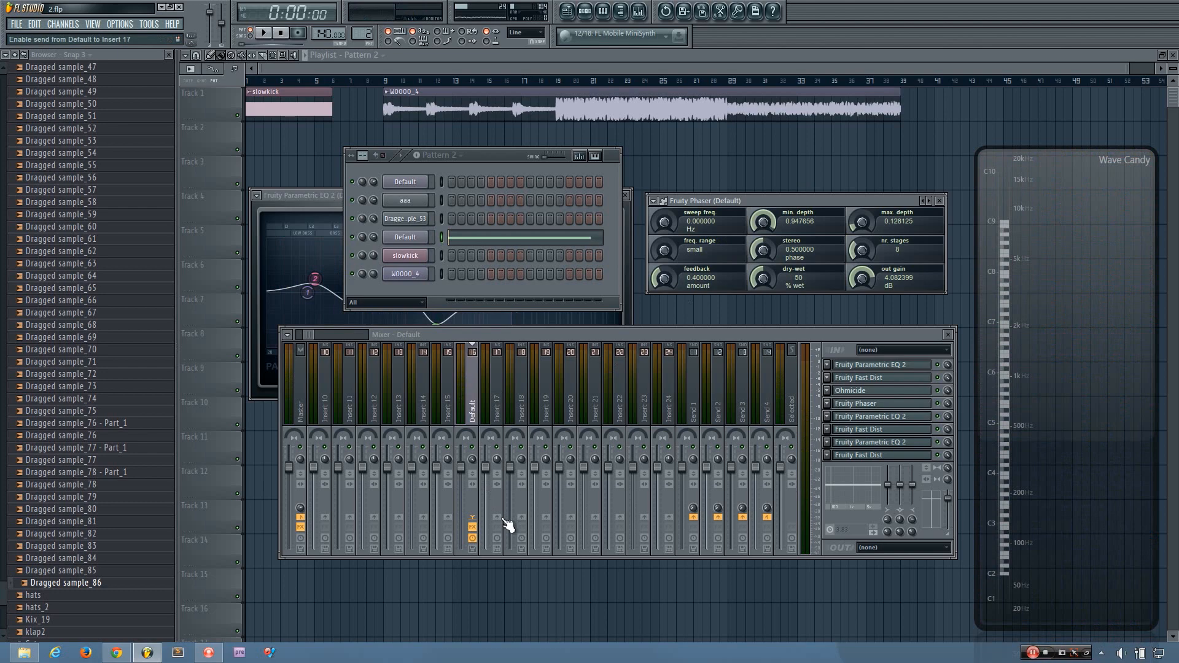
Step: Open the second Default channel's Sytrus, close its channel settings, adjust a unison slider, and audition the kick
left_click(423, 239)
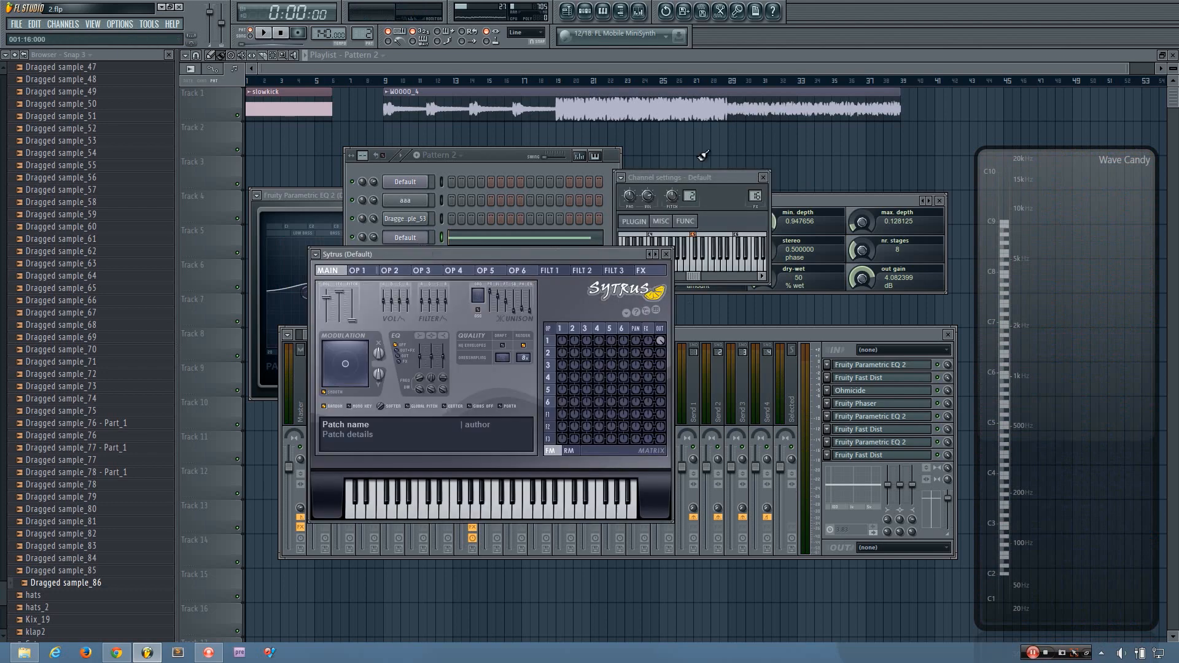
left_click(762, 178)
left_click_drag(545, 252, 636, 168)
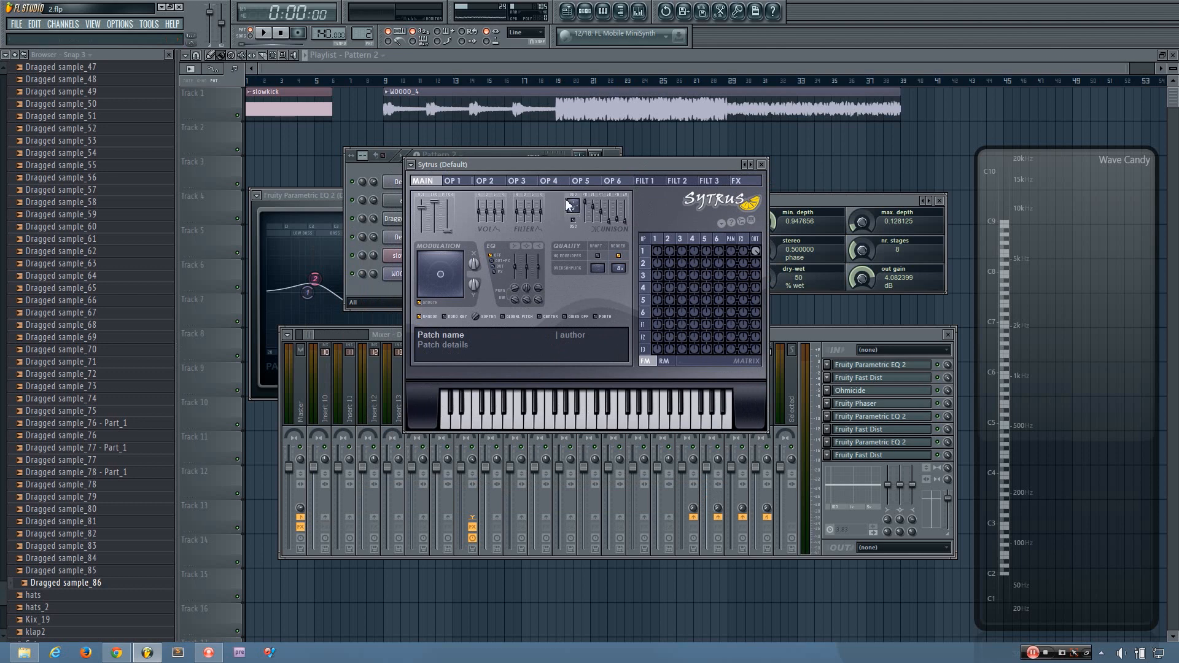
left_click_drag(593, 207, 586, 223)
key("v")
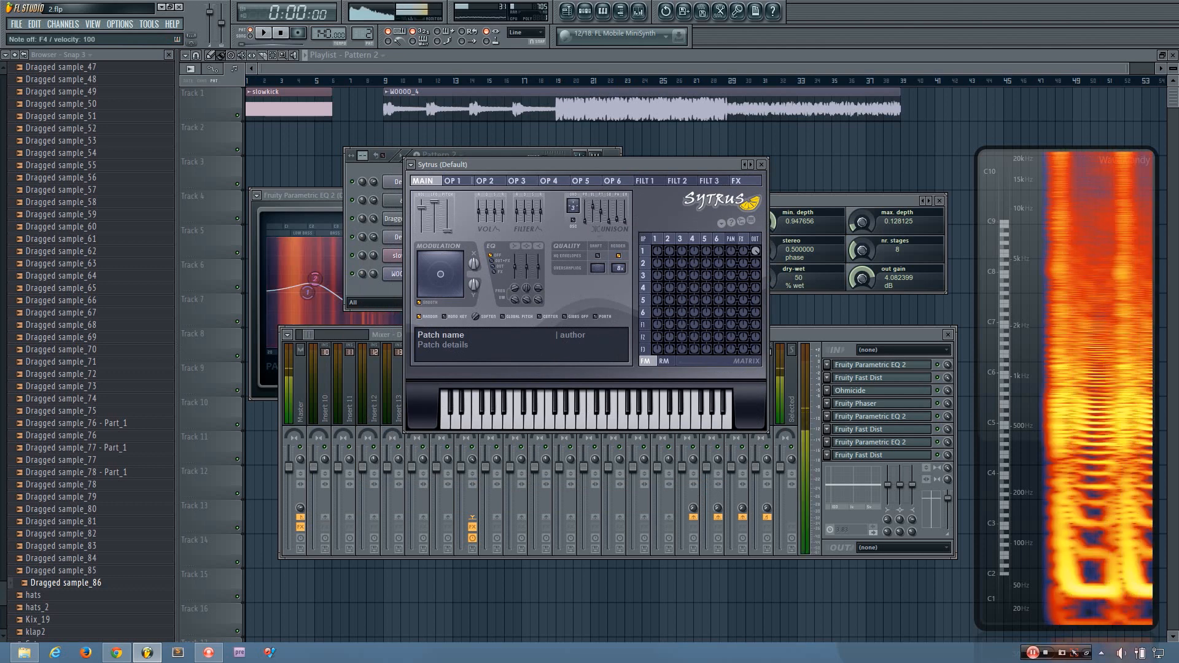
Step: Adjust Sytrus's unison sliders, leaving the last one at 12%, while auditioning the kick, and close the synth
left_click_drag(615, 222, 616, 219)
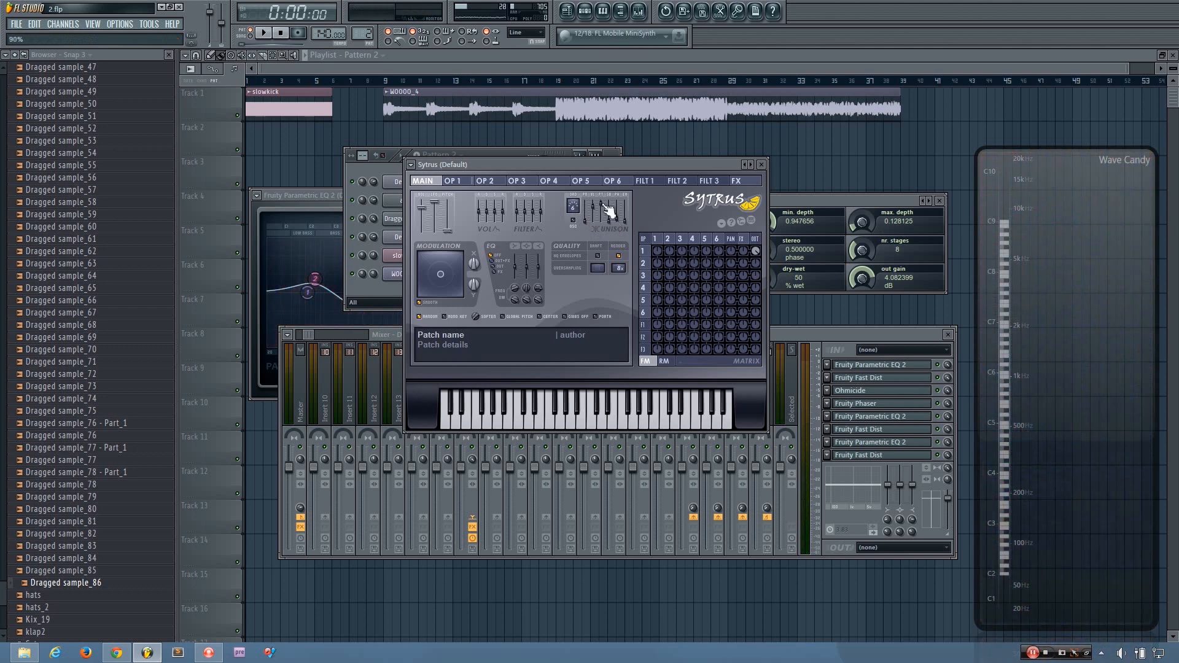
key("v")
key("v")
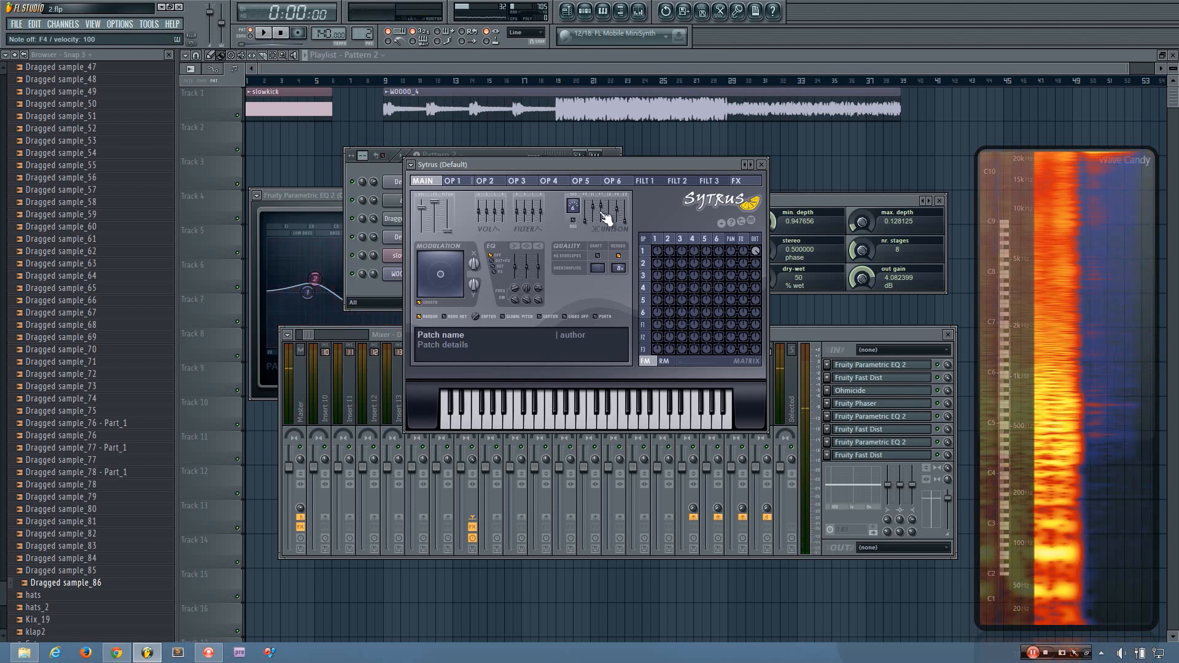
left_click(603, 211)
left_click(618, 217)
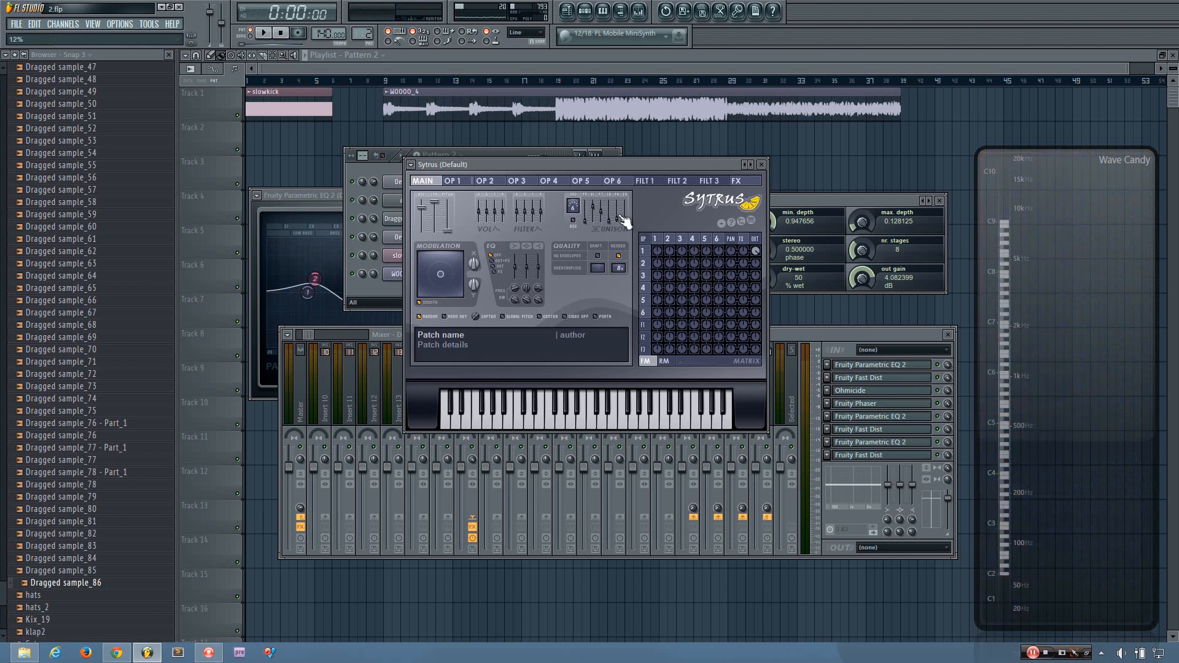
key("v")
left_click(762, 165)
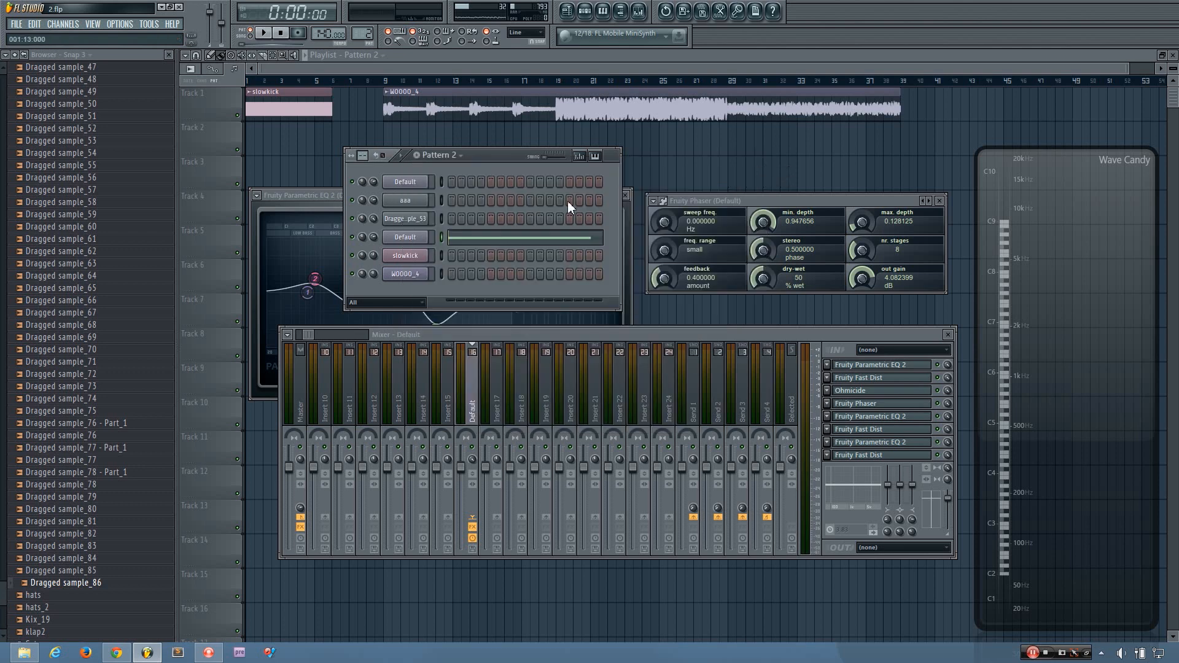
Step: Route the Default mixer track to Insert 17 only
left_click(488, 404)
left_click(472, 406)
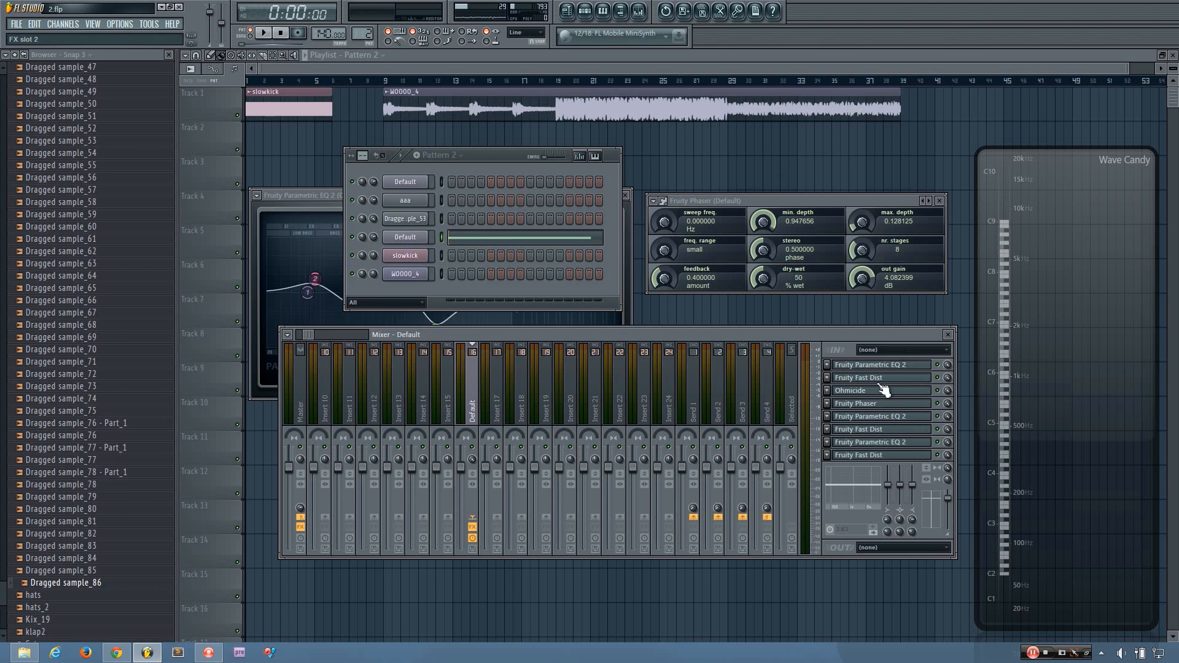
left_click(488, 406)
left_click(474, 407)
left_click(491, 399)
left_click(473, 405)
right_click(496, 517)
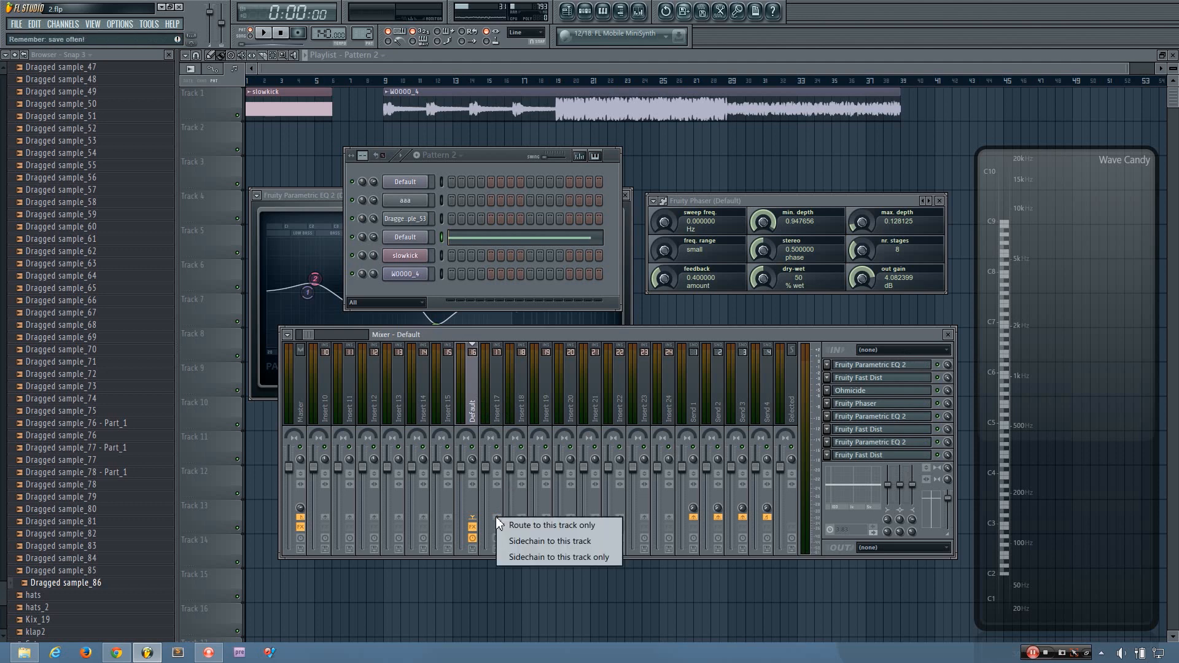
left_click(532, 524)
Step: Reapply the Default track's exclusive route to Insert 17, and route Insert 17 to Insert 18 only
left_click(493, 409)
left_click(474, 408)
left_click(495, 413)
left_click(480, 411)
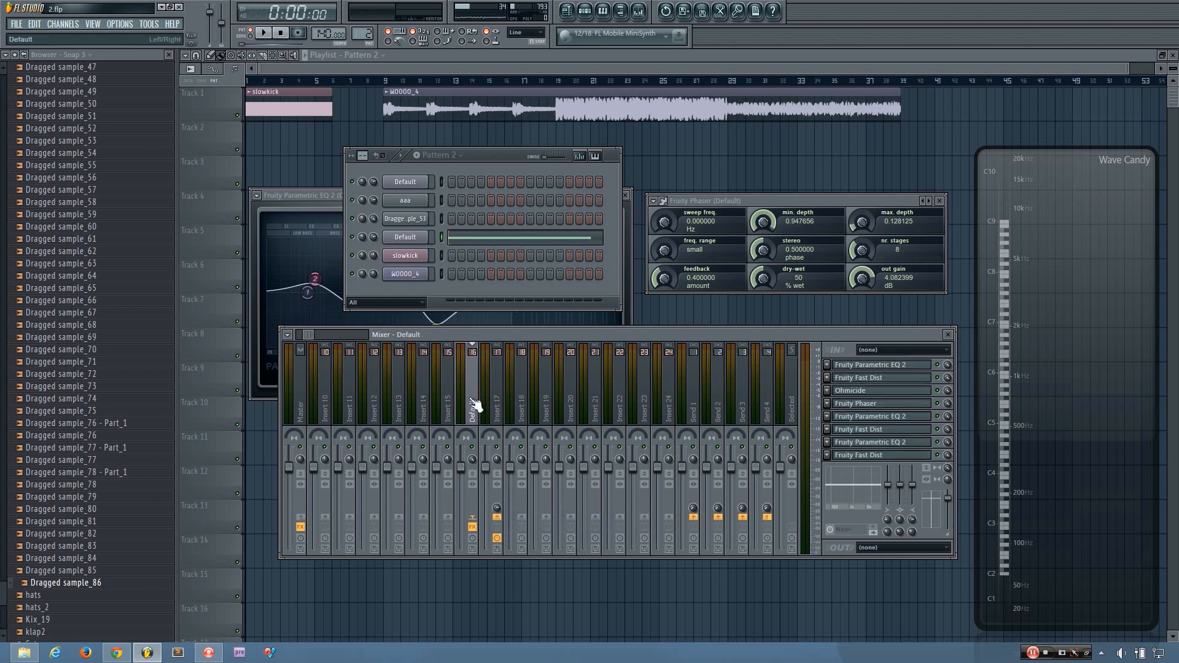
right_click(497, 518)
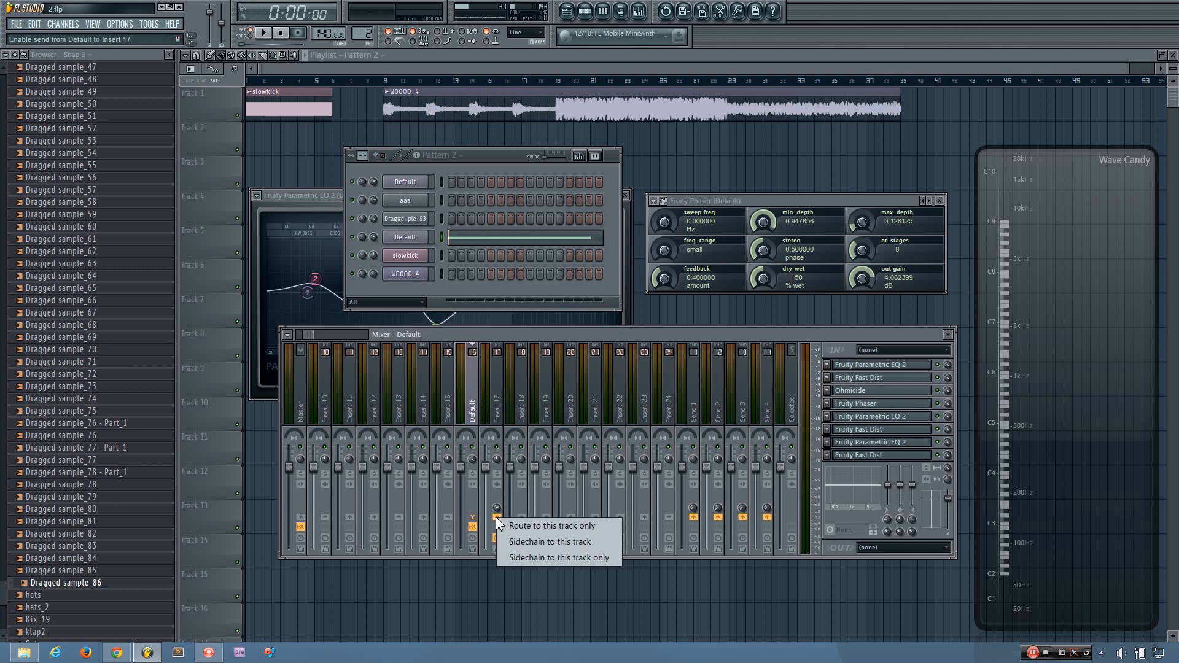
left_click(548, 526)
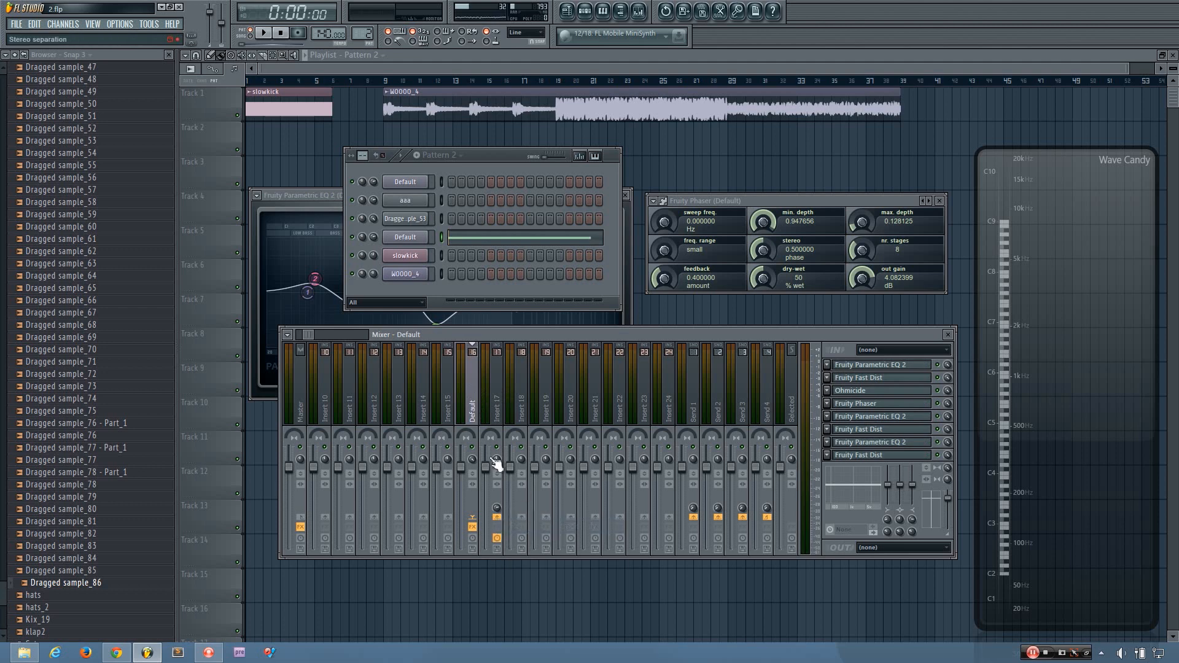
left_click(491, 413)
right_click(525, 521)
left_click(540, 524)
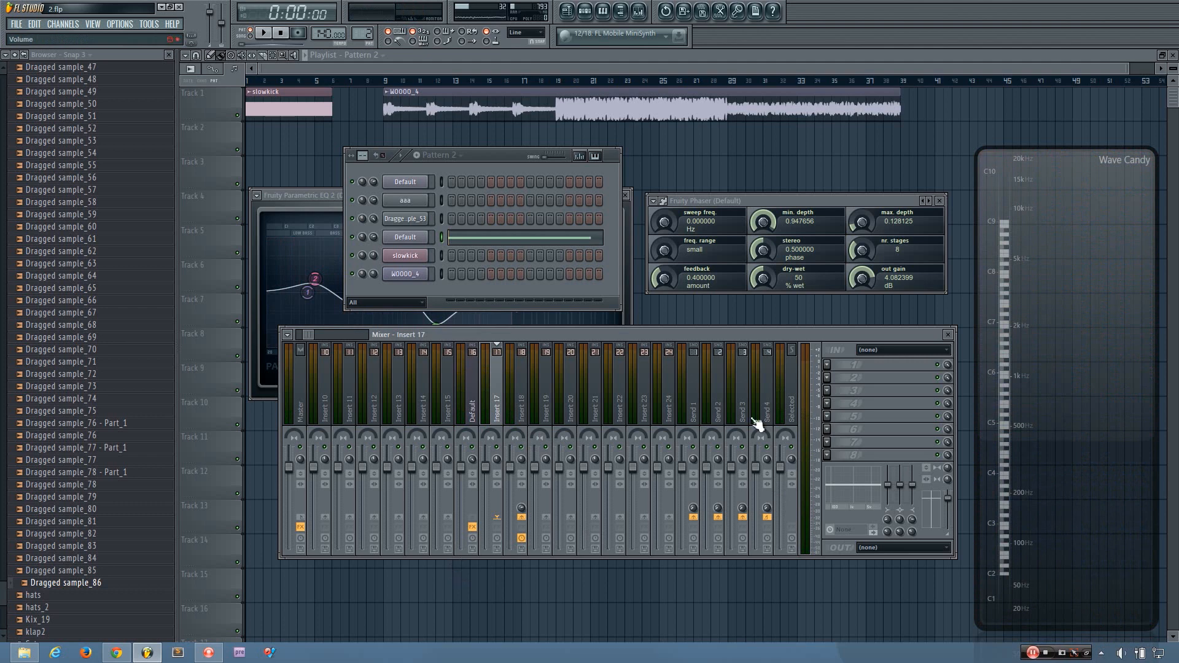
Step: Try Patcher in Insert 17's second effect slot and remove it
left_click(842, 379)
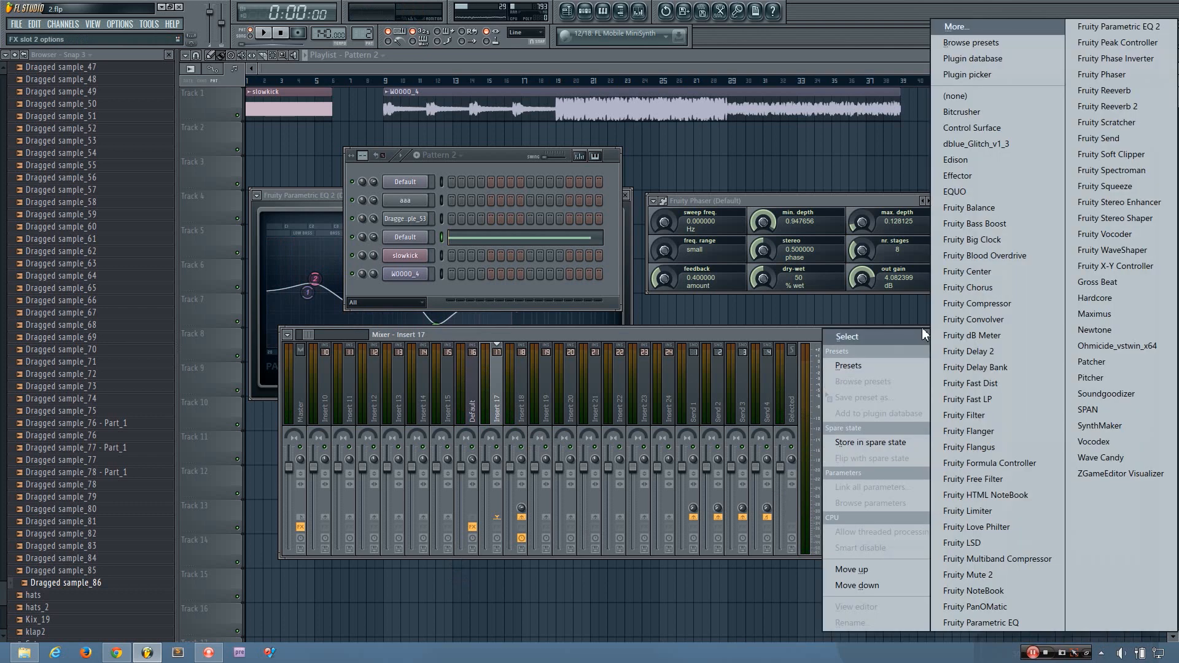
left_click(1094, 362)
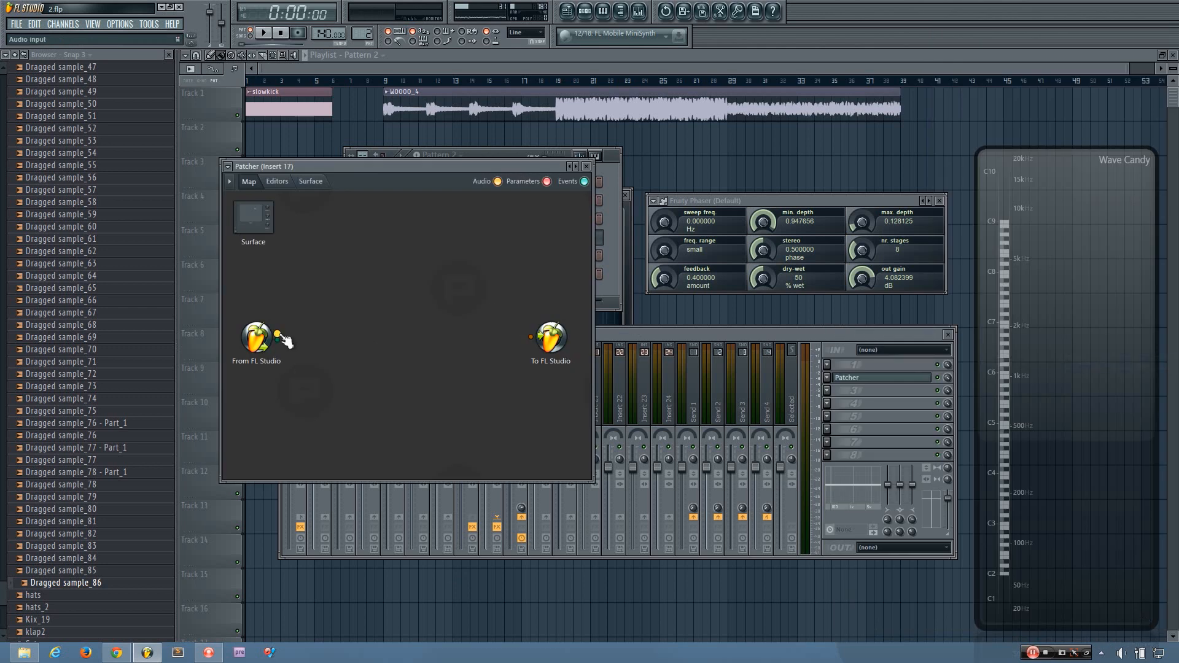
left_click_drag(284, 338, 376, 287)
left_click(586, 167)
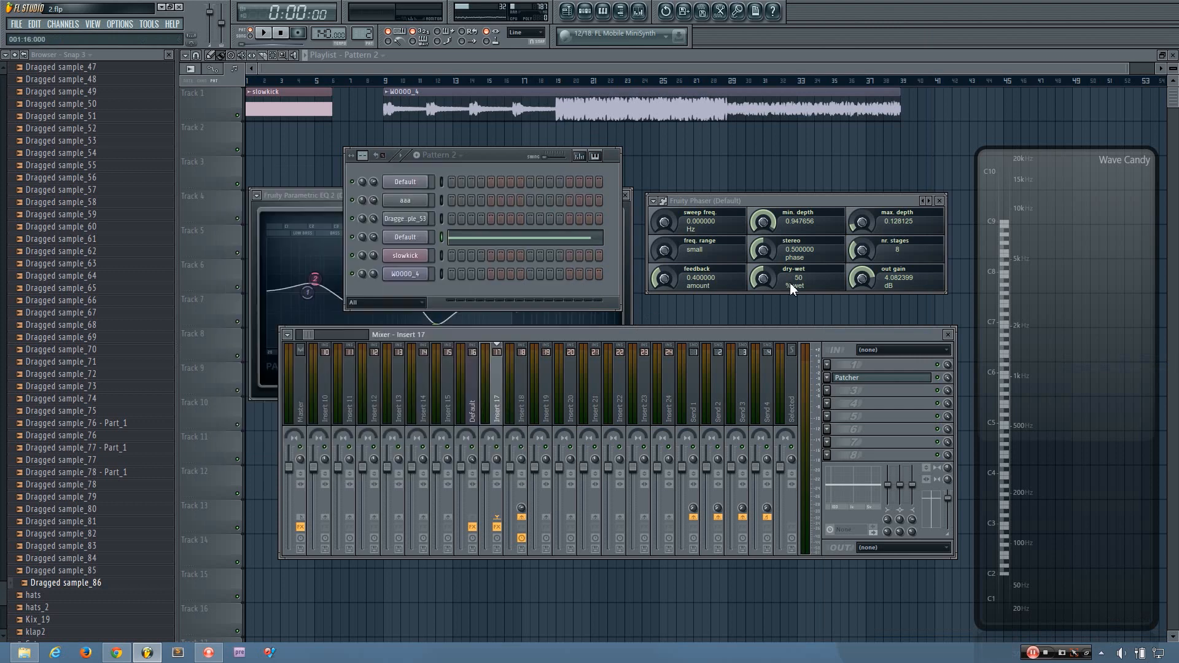
left_click(828, 378)
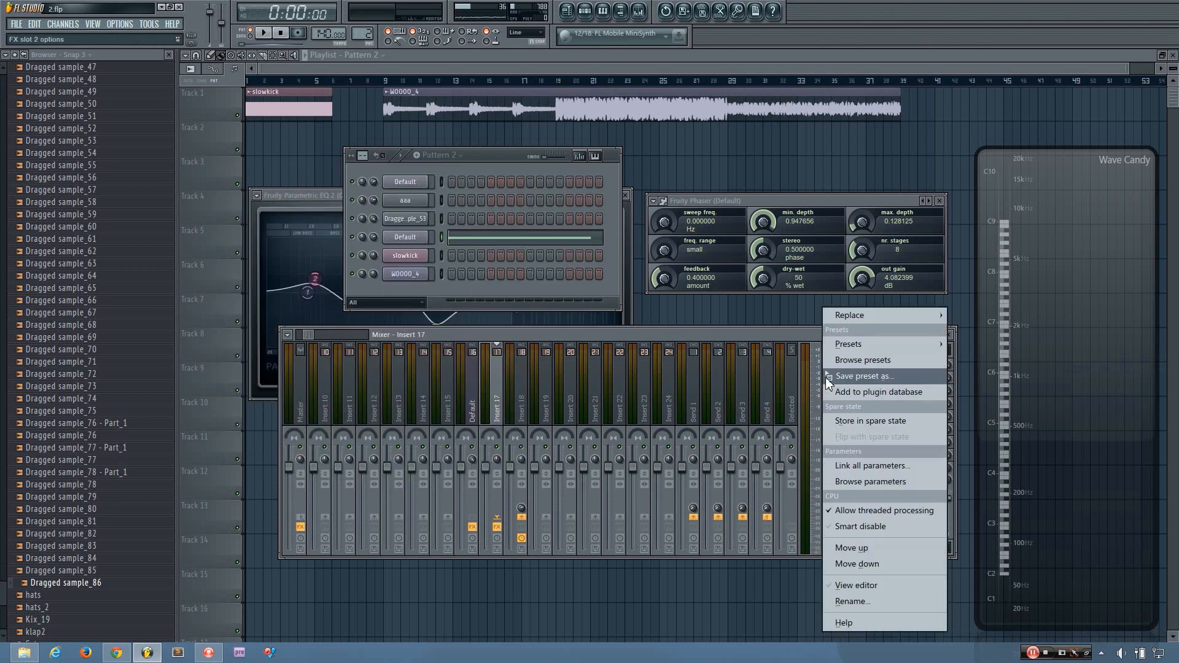
mouse_move(884, 312)
left_click(954, 96)
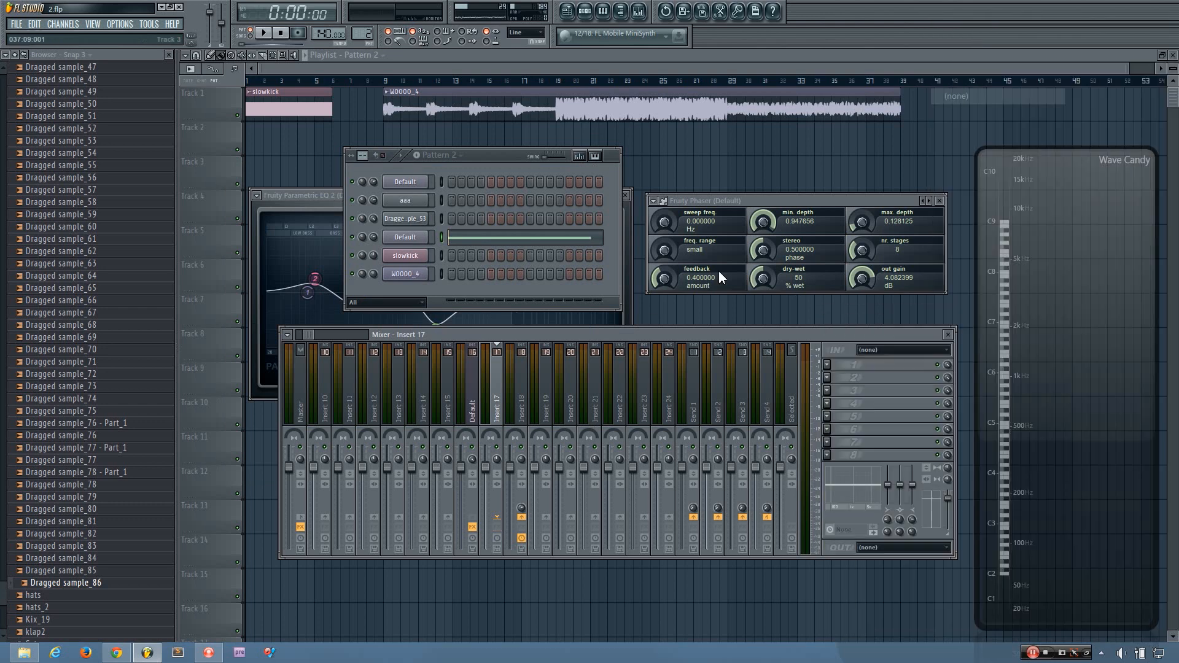
Step: Load Fruity Love Philter into the first effect slot of Insert 17
left_click(477, 399)
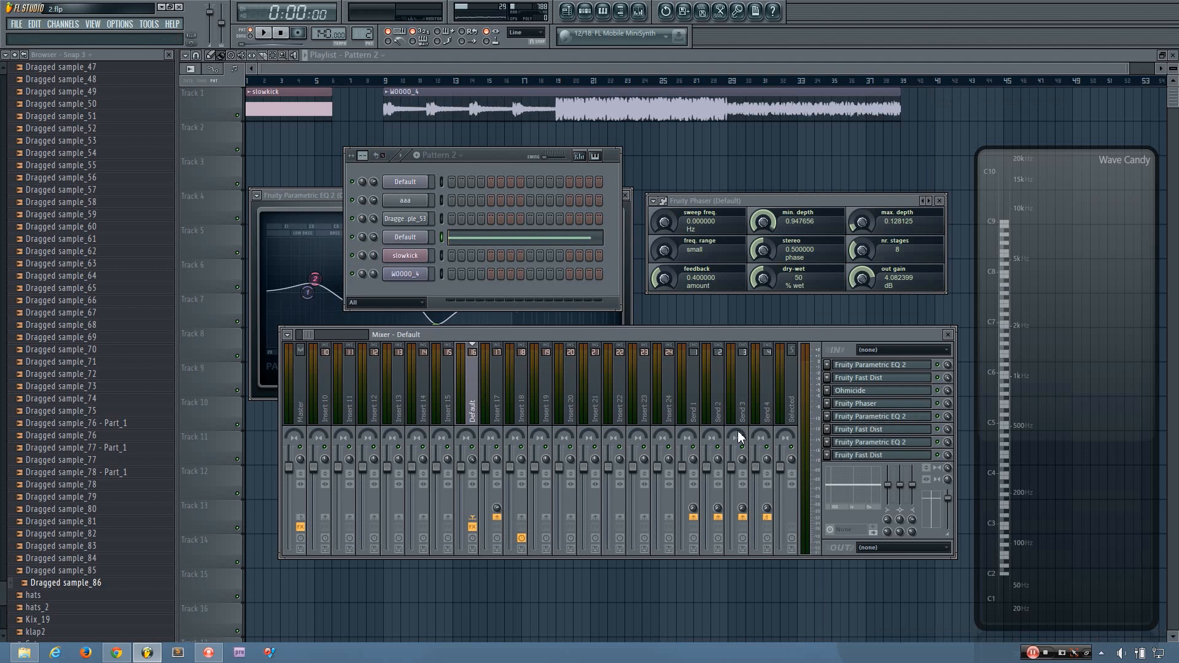
left_click(497, 409)
left_click(473, 411)
left_click(500, 406)
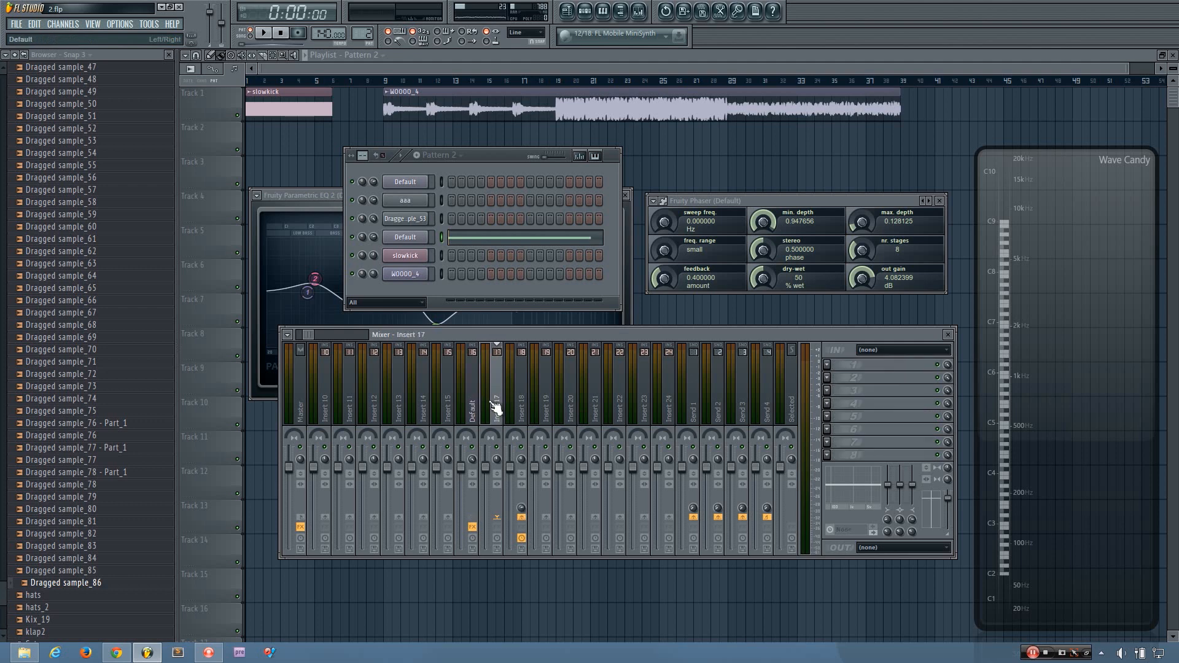
left_click(829, 366)
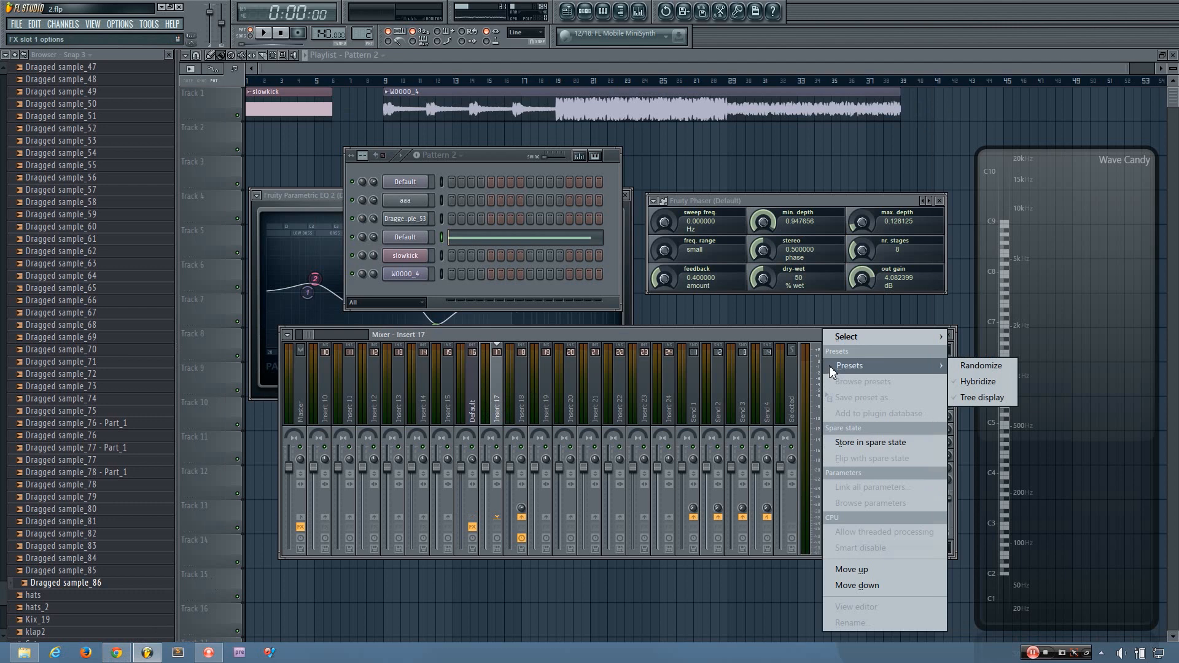
mouse_move(849, 335)
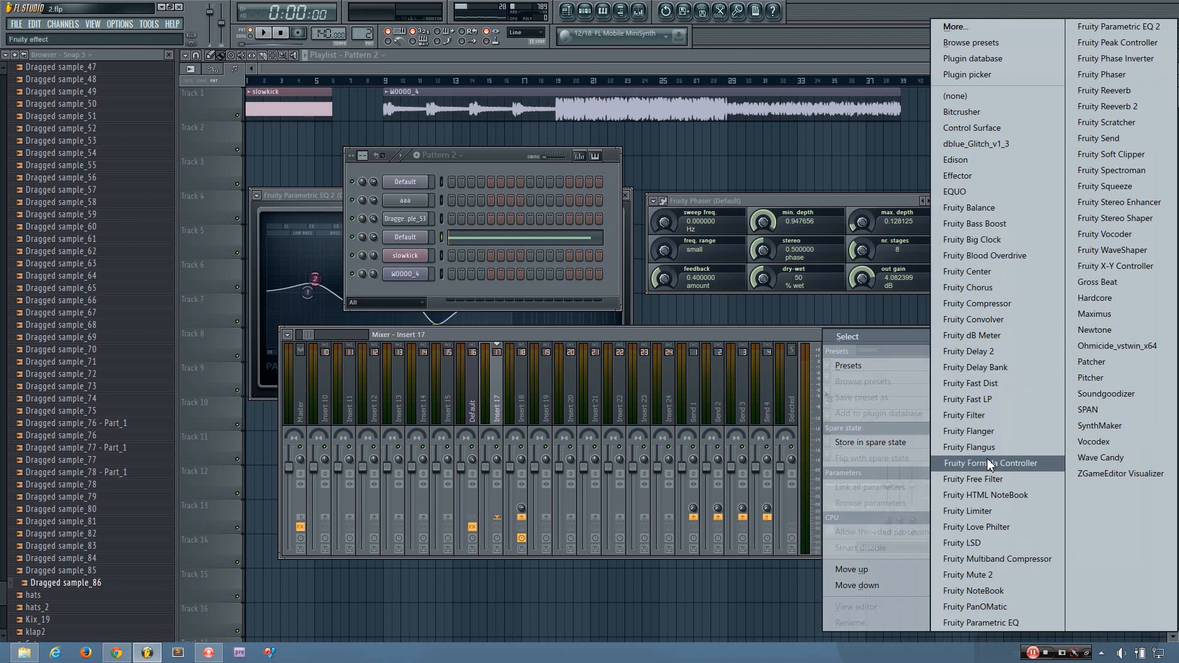
left_click(1004, 527)
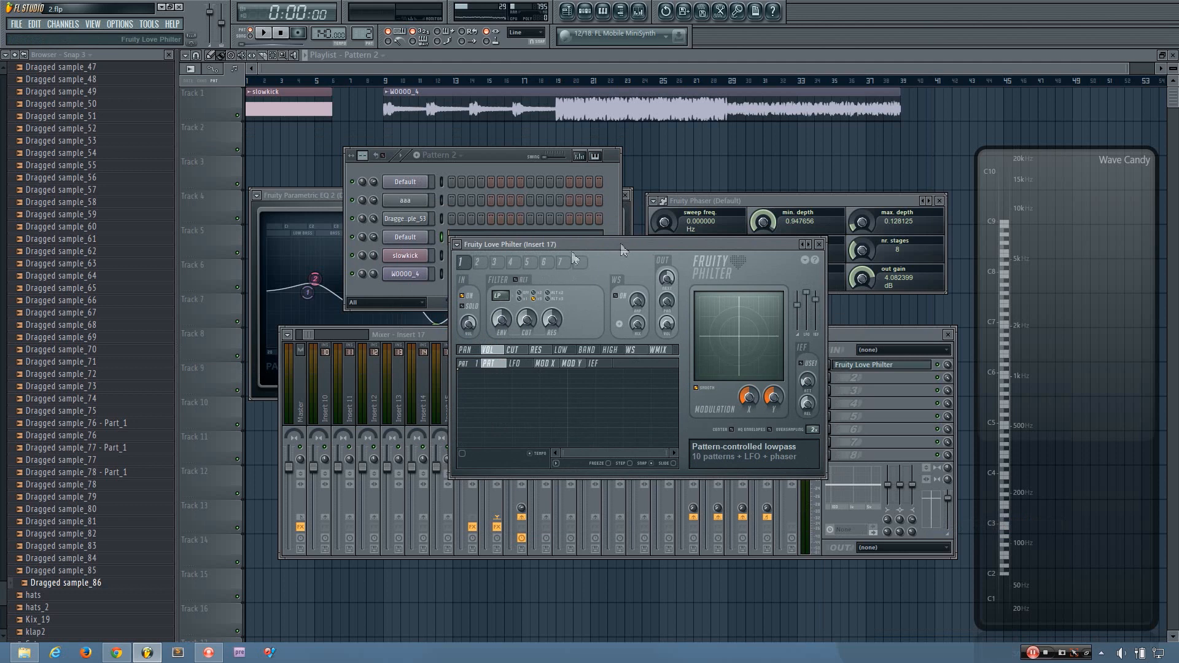
Step: Load the Default preset in Fruity Love Philter and reposition its window
left_click(458, 245)
mouse_move(473, 283)
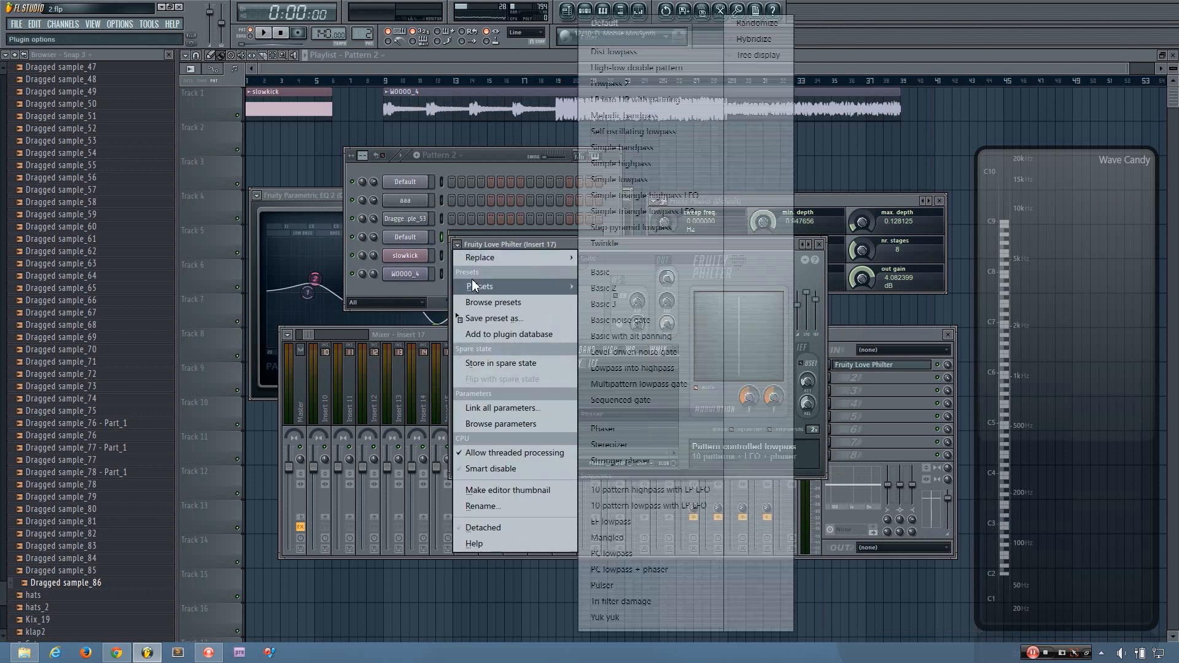
left_click(611, 24)
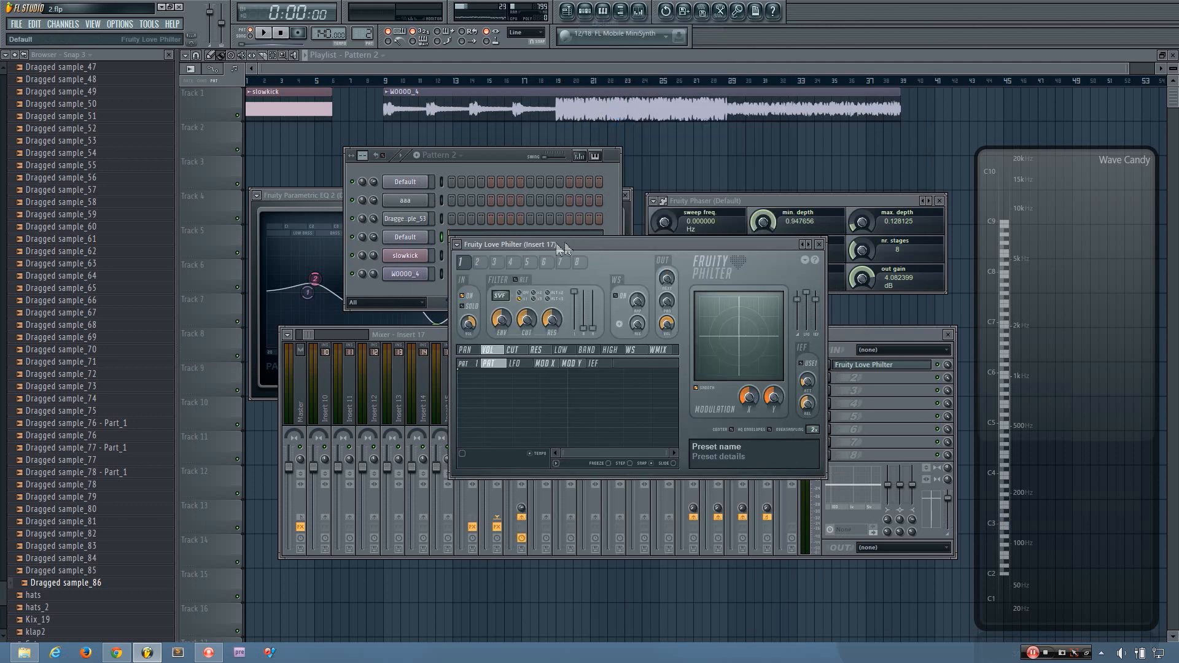
left_click_drag(554, 247, 561, 227)
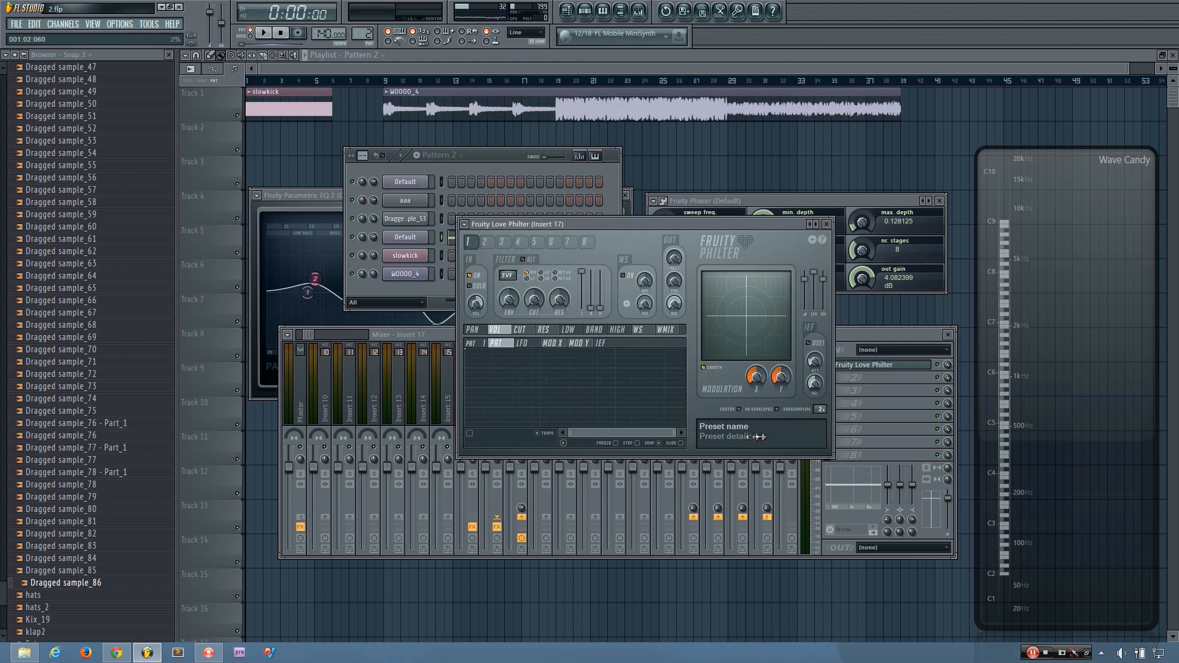
Step: Draw and enable a straight descending volume pattern envelope in Love Philter, reaching 0% shortly past 001:03:000
left_click_drag(600, 399, 588, 444)
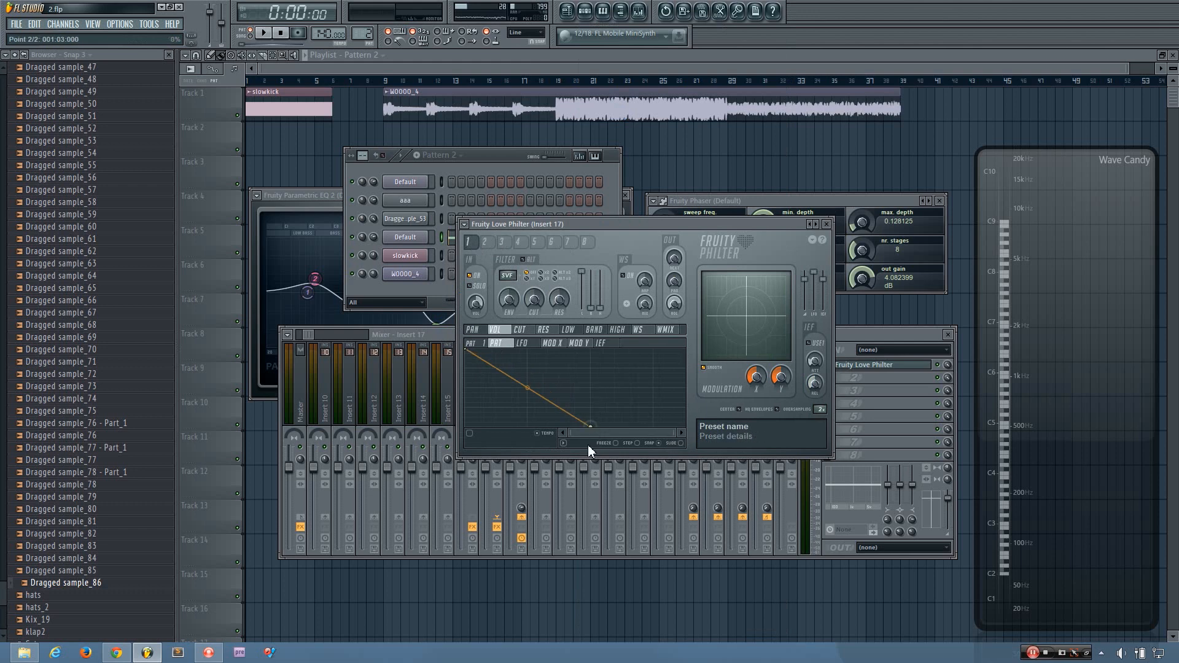
left_click(474, 432)
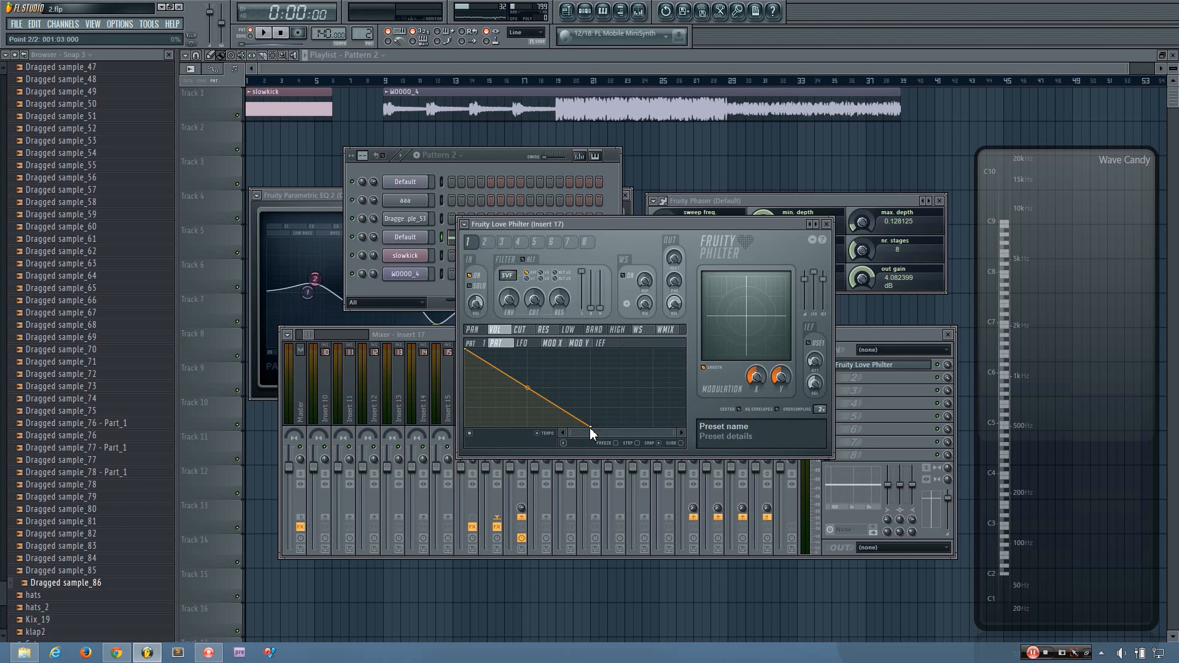
left_click_drag(589, 427, 617, 428)
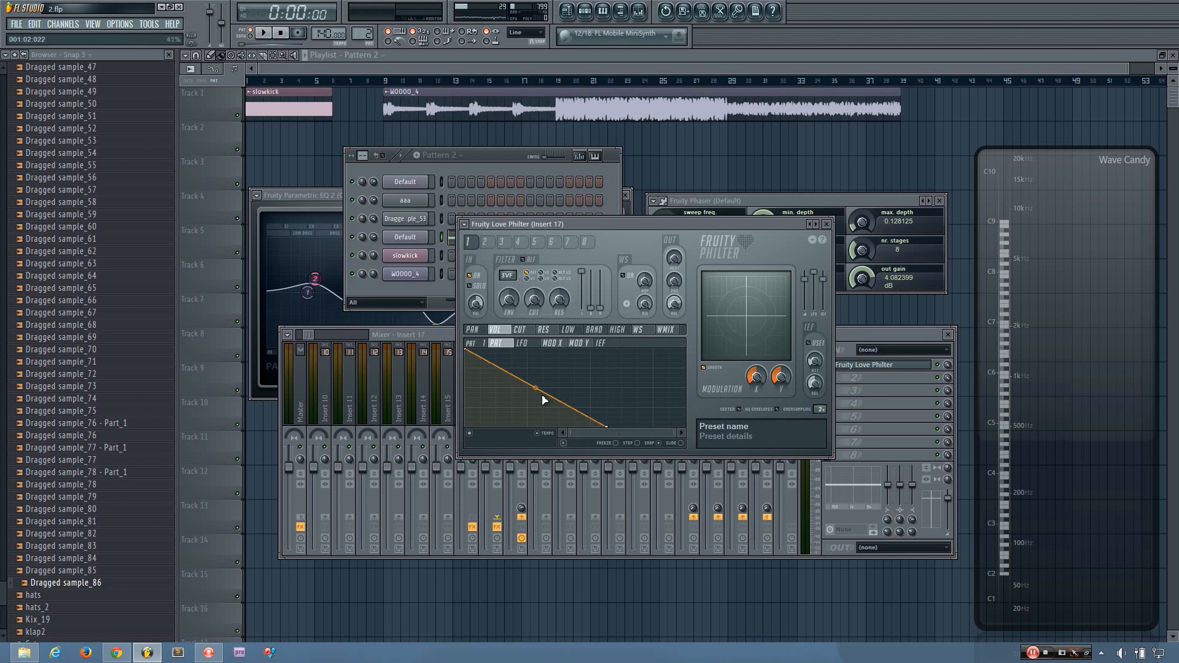
Step: Bend the descending volume envelope into a steep concave curve and audition the kick
left_click_drag(536, 388, 588, 392)
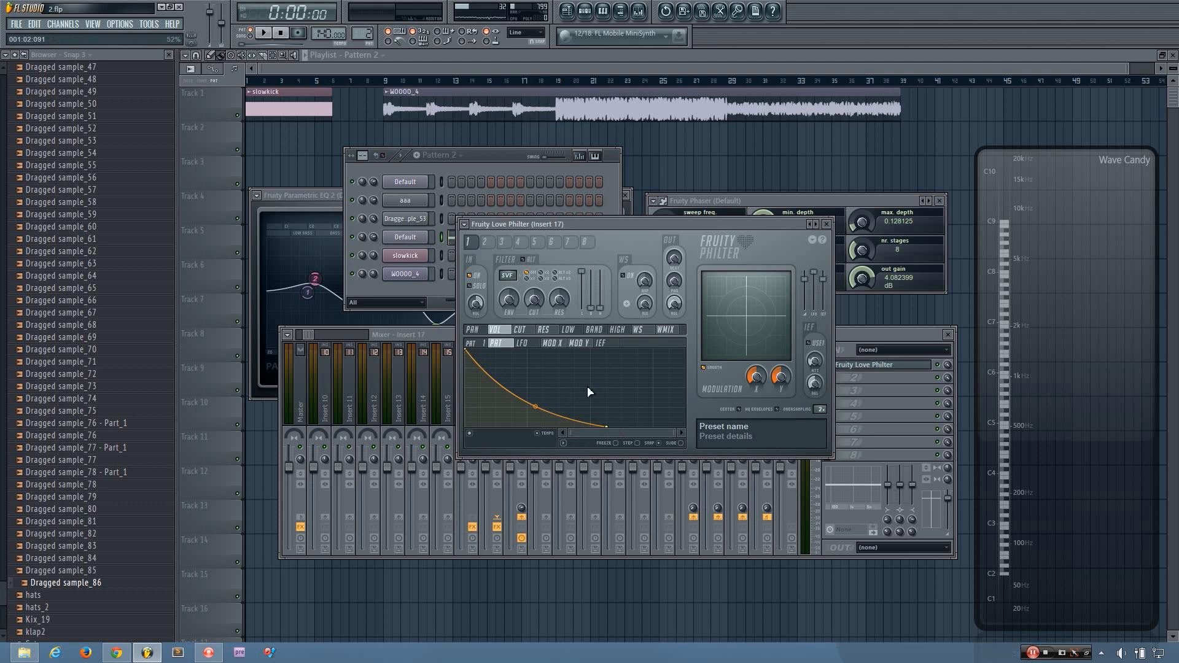
left_click_drag(535, 406, 536, 420)
key("space")
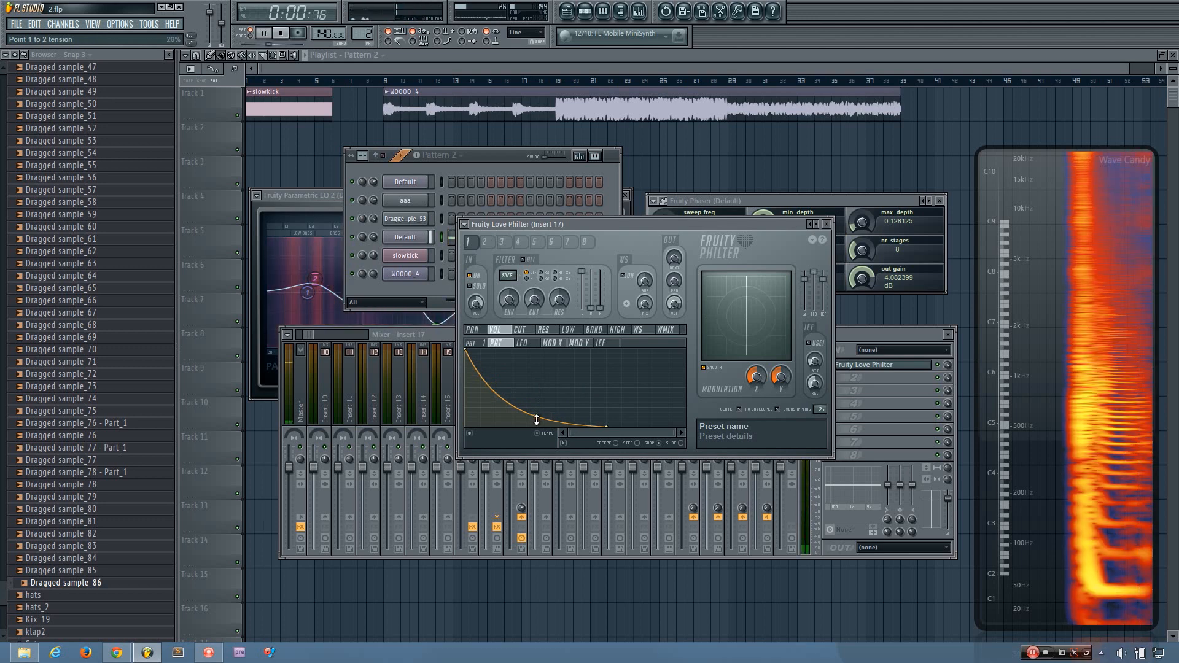
key("space")
Step: Steepen the volume curve, move its end point back to about 001:03:000, and audition the kick with Love Philter toggled
left_click_drag(533, 421, 536, 423)
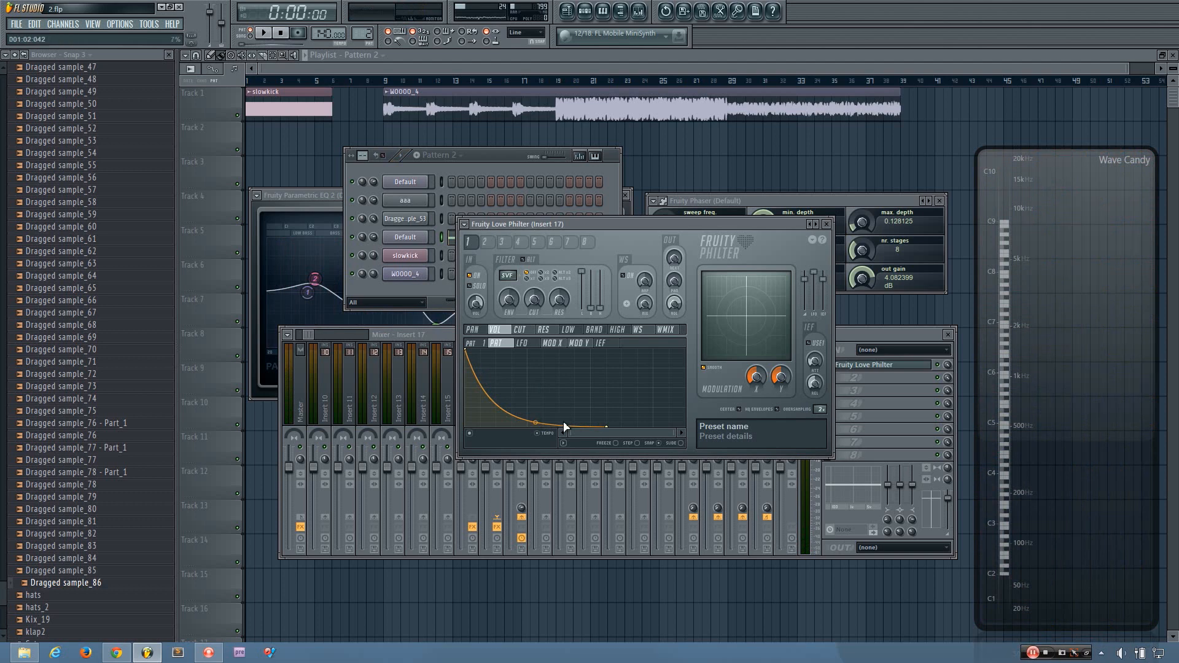
left_click_drag(606, 426, 592, 429)
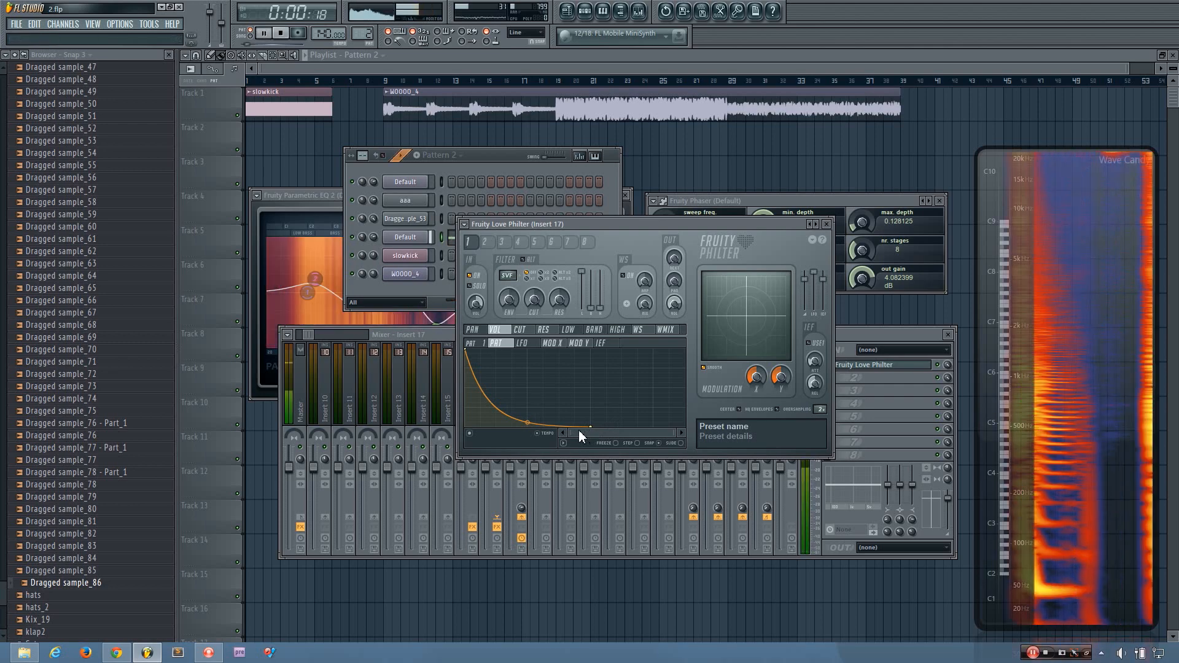
left_click(942, 370)
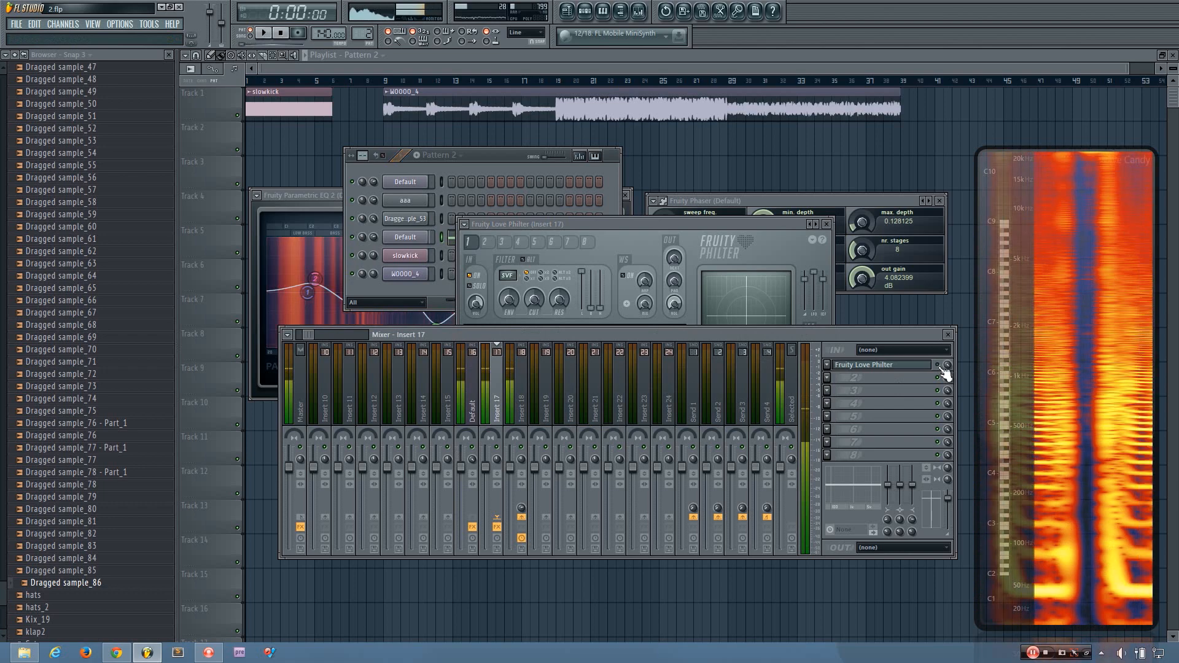
left_click(636, 224)
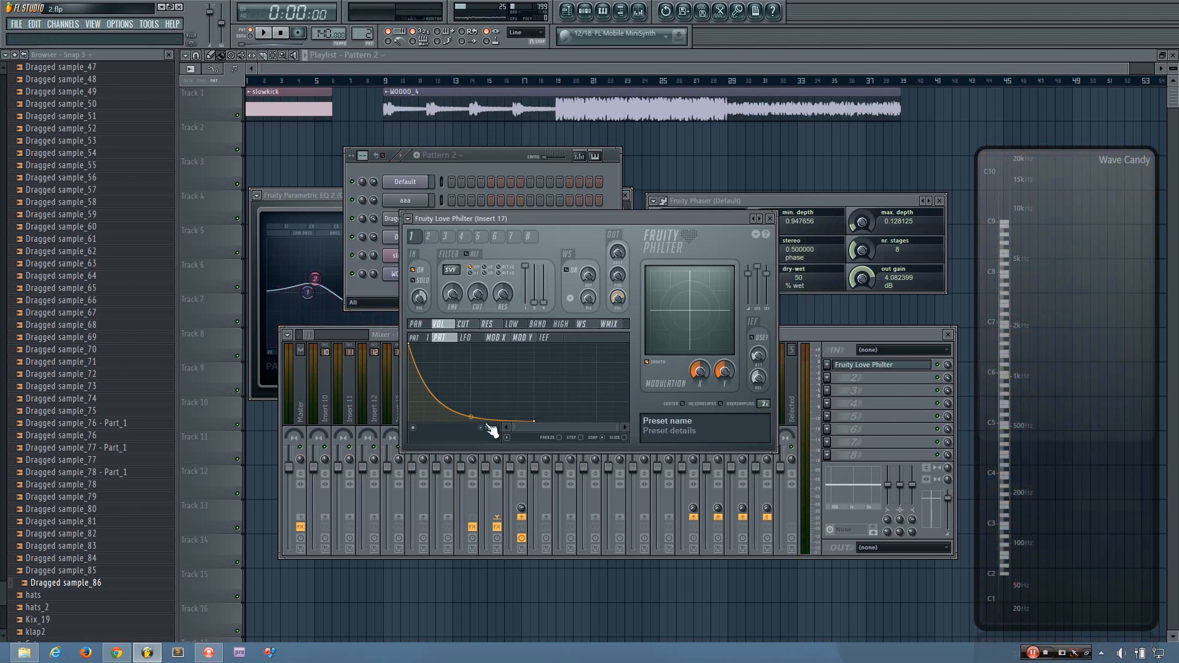
Step: Soften the volume curve's tension slightly and return to the Default mixer track
left_click_drag(471, 417, 470, 410)
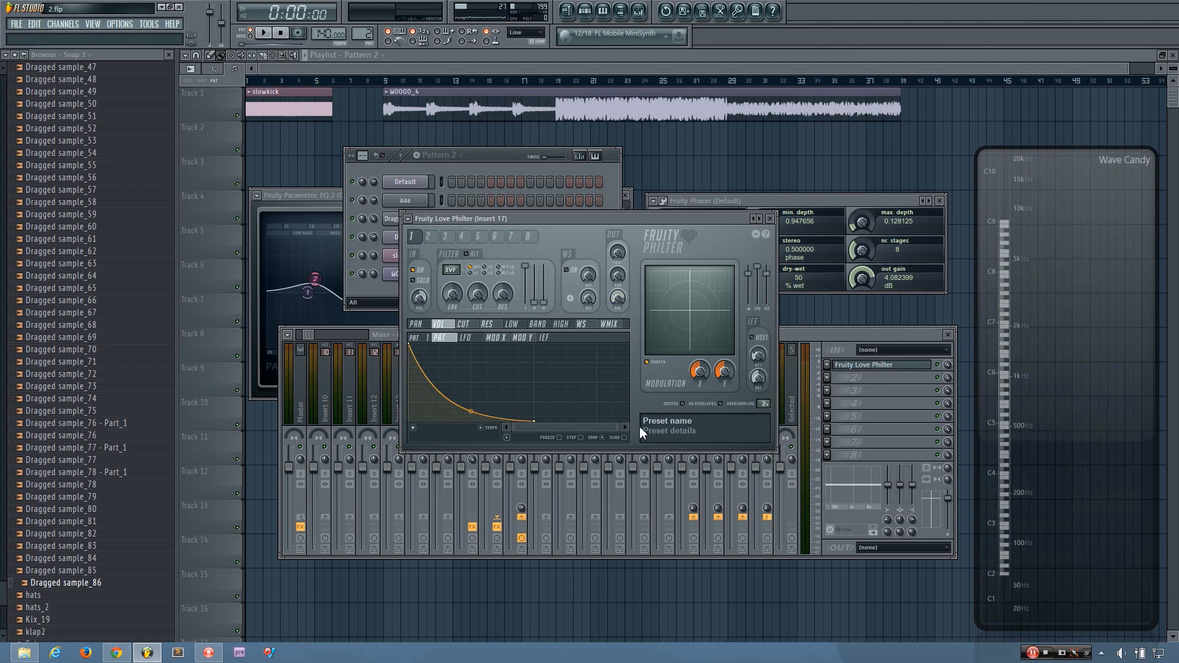
left_click(486, 159)
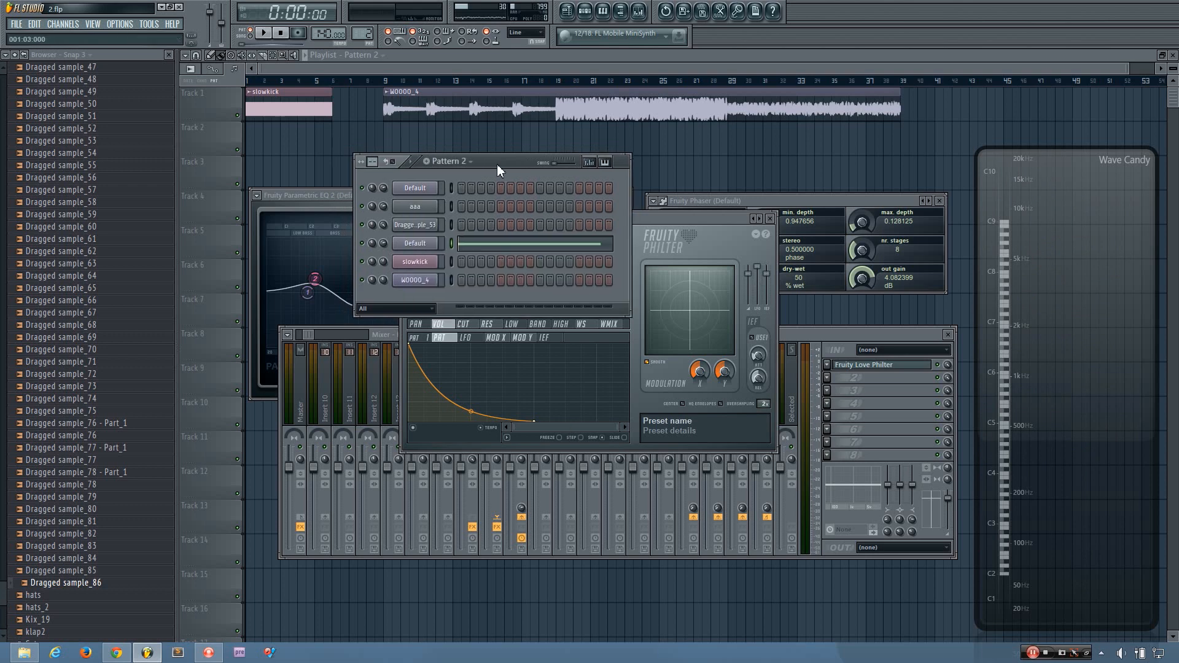
left_click(831, 344)
left_click(482, 407)
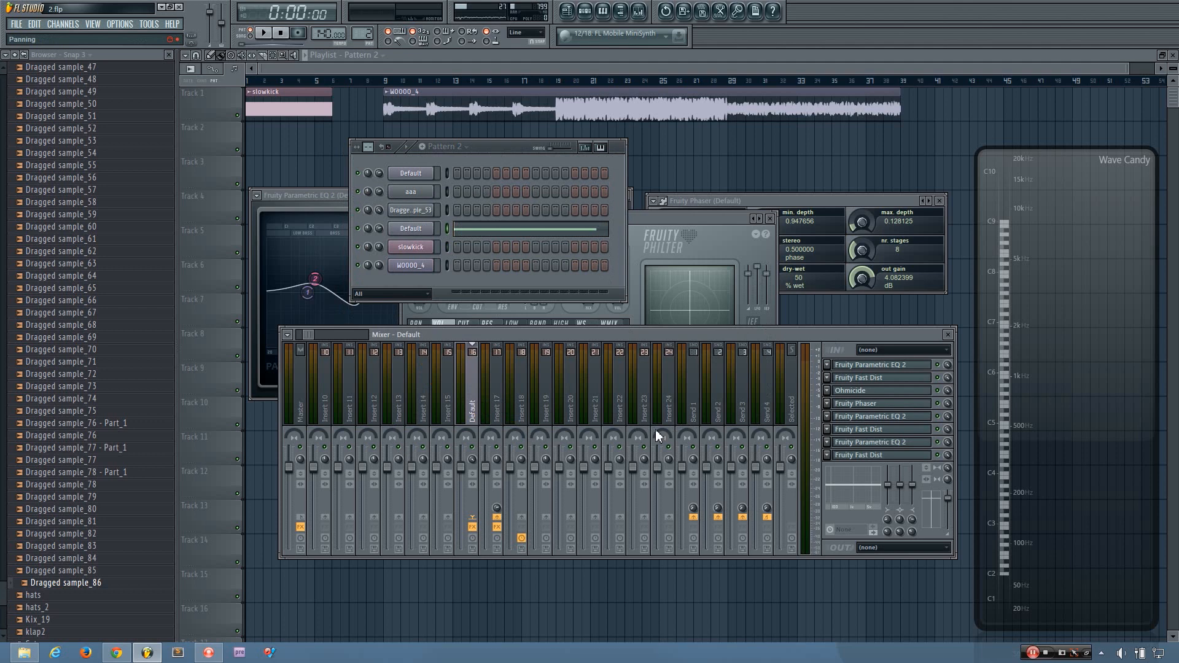
Step: Review the last Fruity Fast Dist on the Default track and audition the kick with Insert 17's Love Philter open
left_click(862, 455)
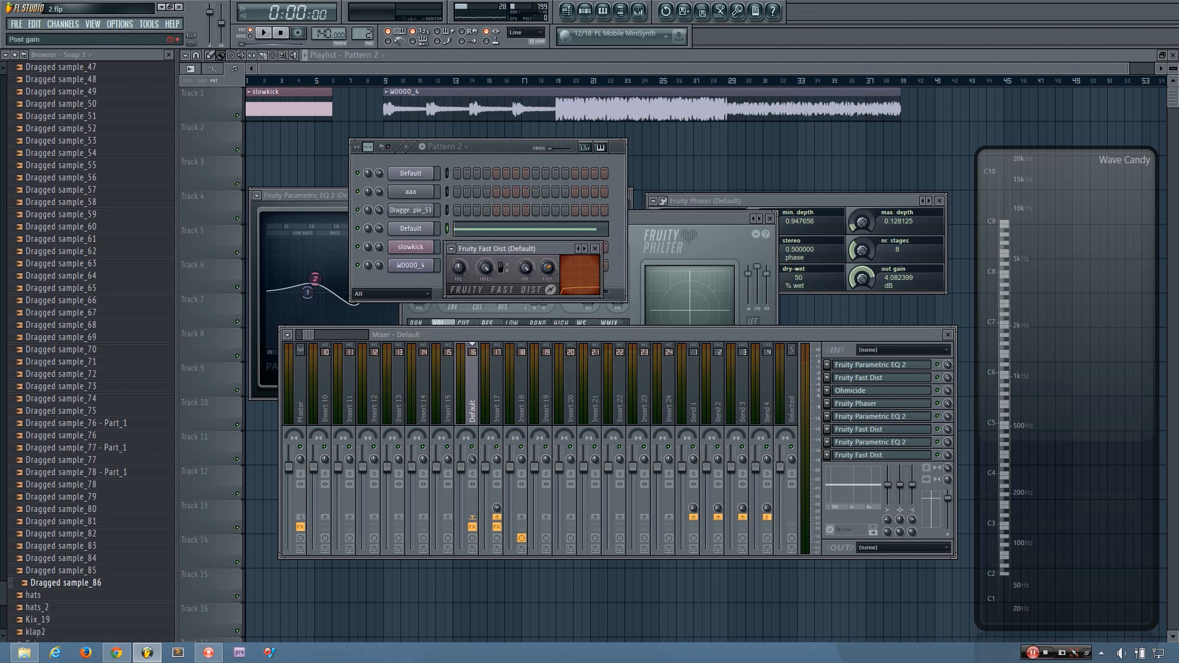
left_click(594, 249)
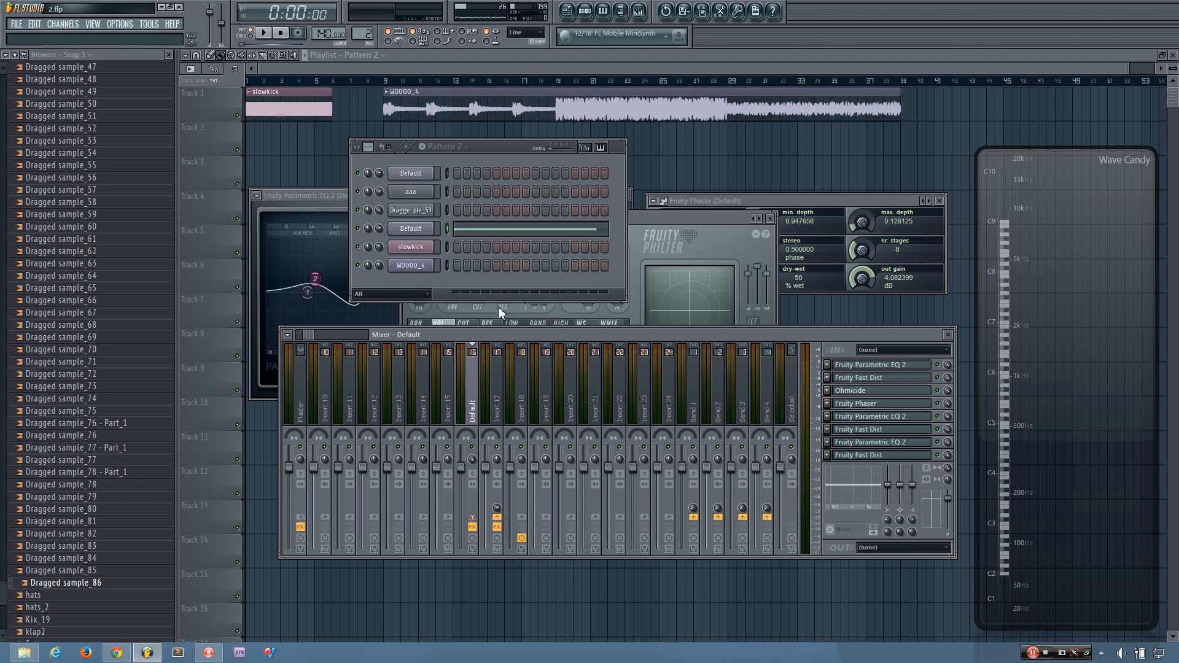
left_click_drag(675, 219, 690, 209)
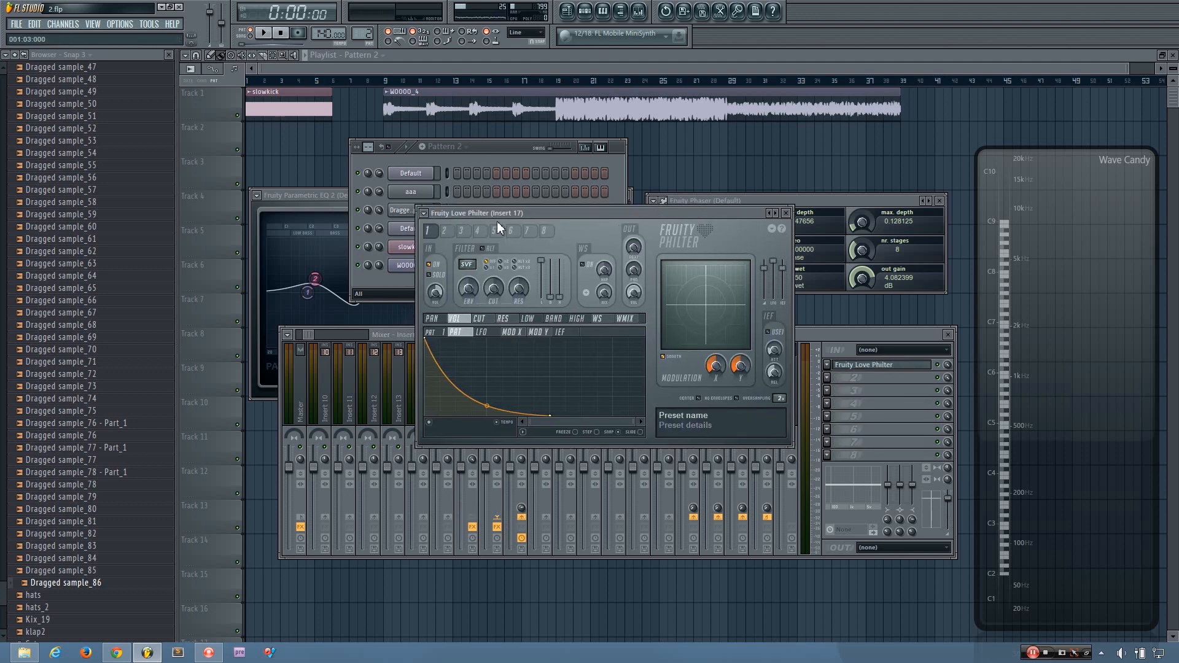
key("space")
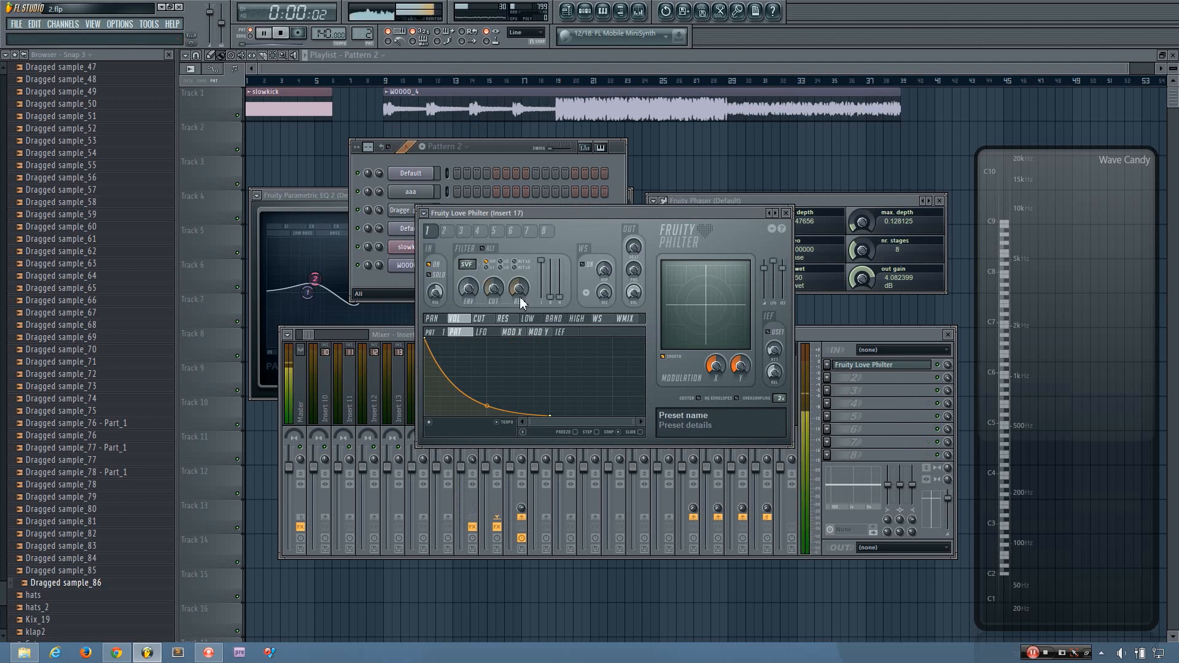
key("space")
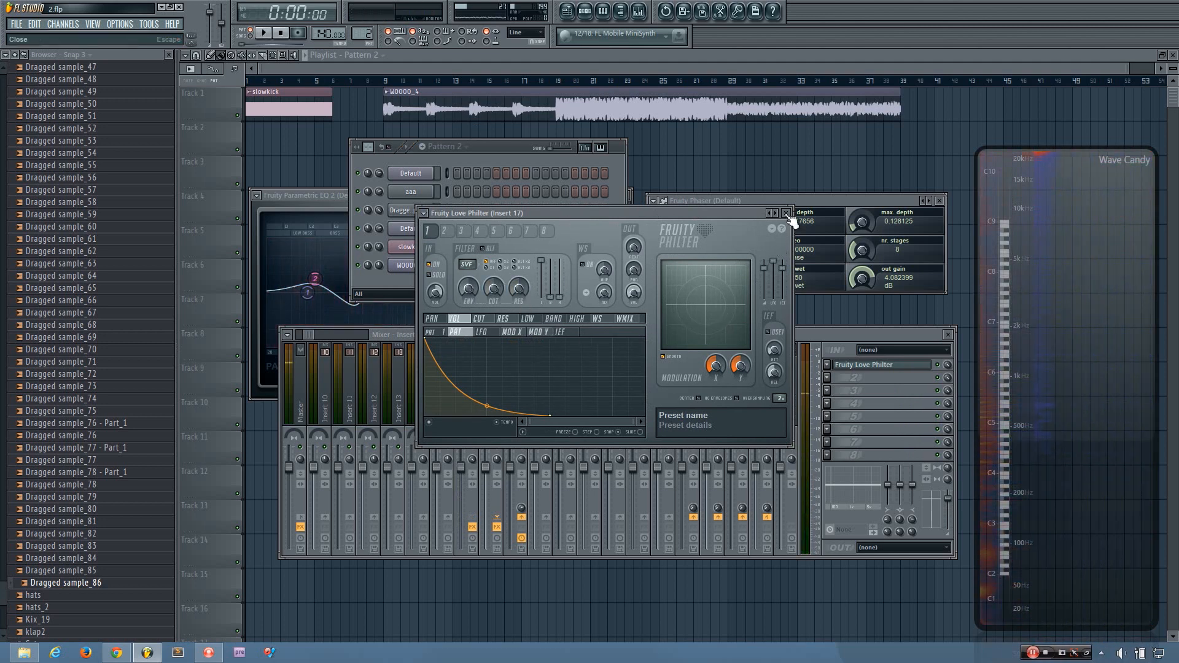
Step: Add Fruity Parametric EQ 2 and Fruity Fast Dist after Love Philter on Insert 17, and arrange their windows for editing
left_click(483, 149)
left_click(826, 333)
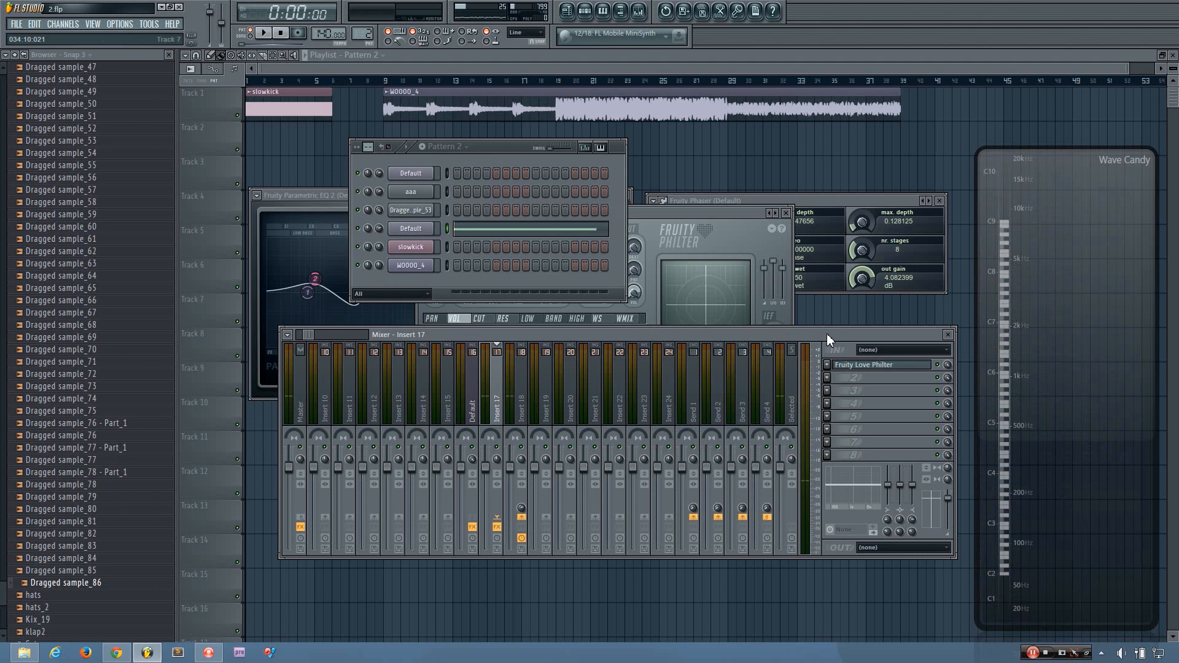
left_click(826, 390)
left_click(1119, 27)
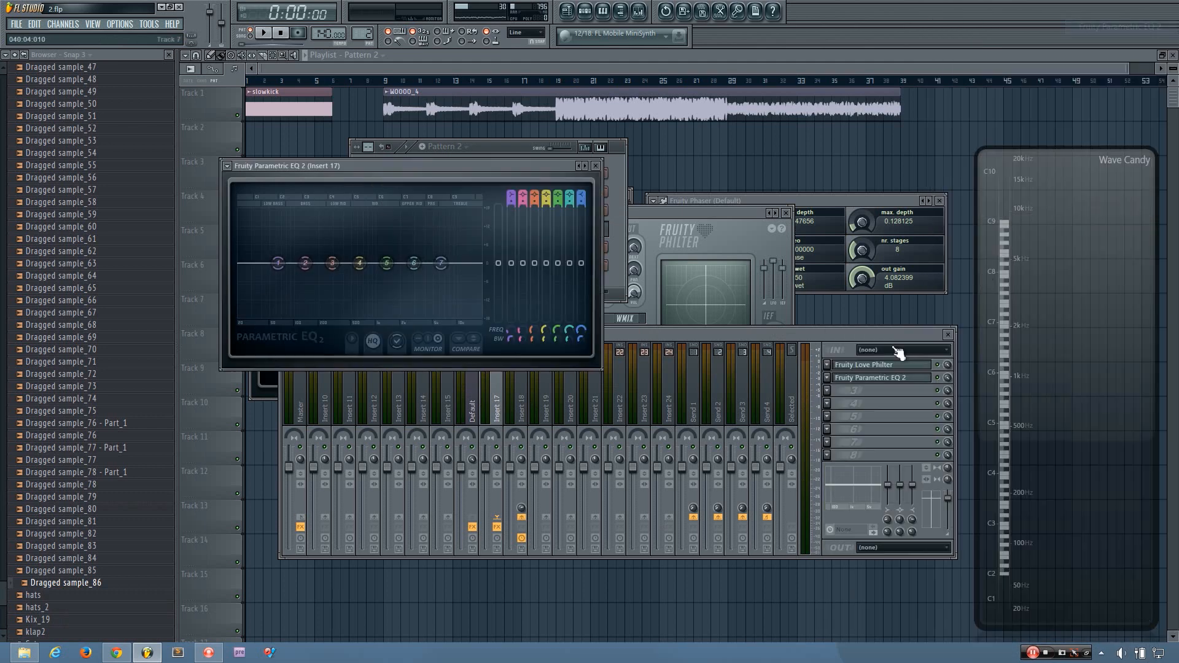
left_click(829, 393)
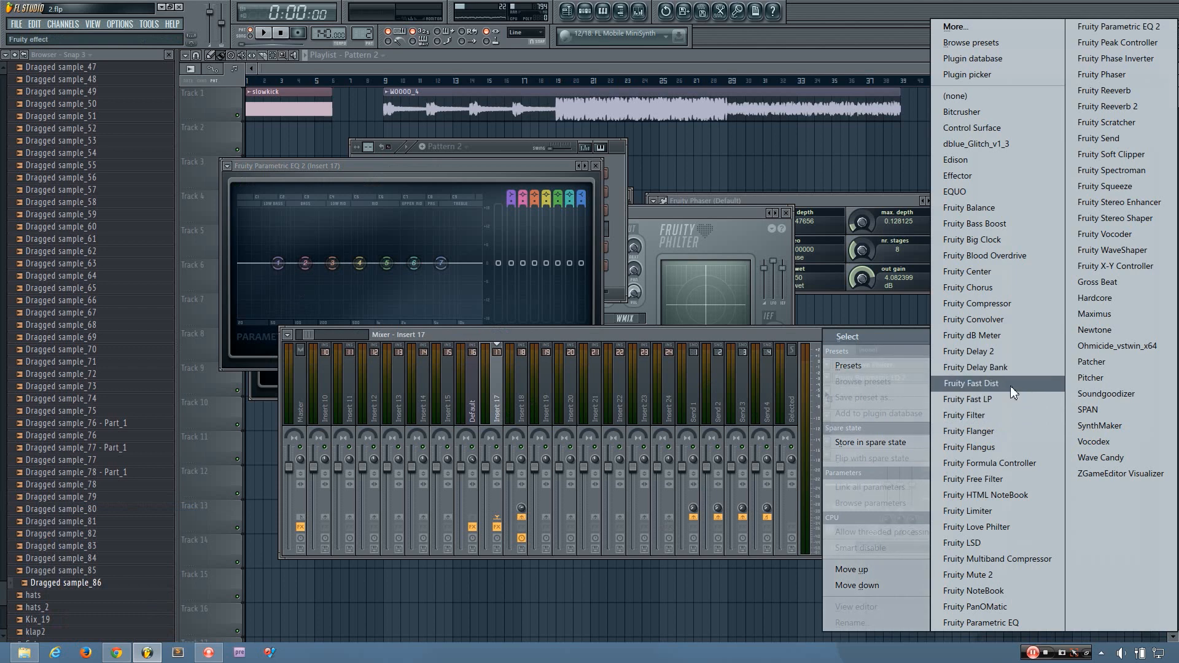
left_click(1011, 386)
left_click(894, 378)
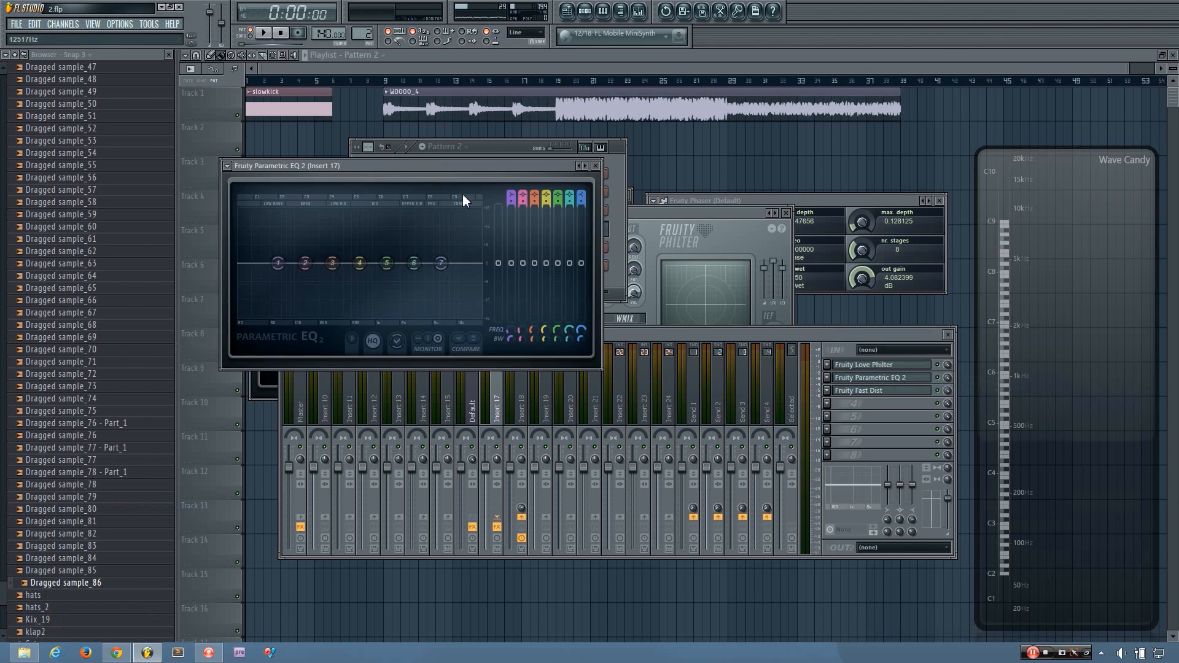
left_click_drag(459, 166, 602, 269)
left_click_drag(702, 212, 729, 170)
mouse_move(406, 275)
left_mouse_down()
mouse_move(434, 265)
mouse_move(386, 264)
left_mouse_up()
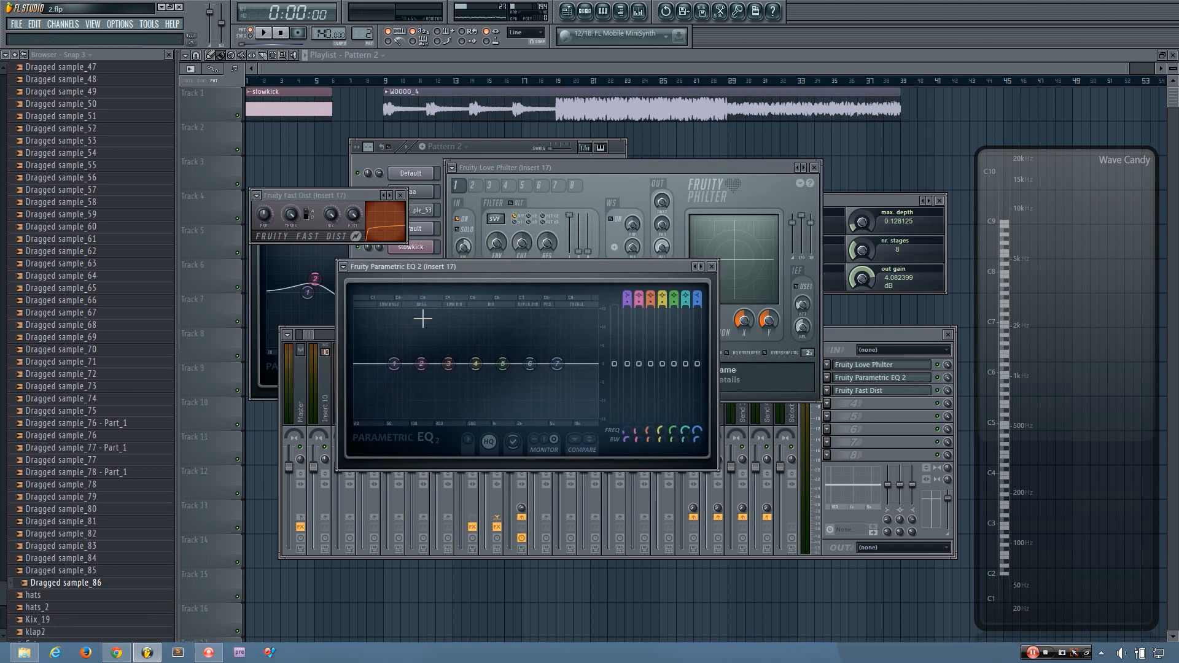
Step: Shape Insert 17's EQ with boosts on bands 2 and 4 and cuts on bands 3 and 5 while auditioning the kick
key("space")
left_click_drag(446, 362, 487, 384)
key("space")
key("space")
left_click_drag(459, 342, 448, 338)
left_click_drag(431, 390, 418, 395)
mouse_move(447, 337)
left_mouse_down()
mouse_move(455, 321)
mouse_move(434, 321)
left_mouse_up()
left_click_drag(423, 368, 375, 337)
key("space")
key("space")
Step: Fine-tune EQ bands 3 and 4 by ear, move band 5's cut to about 606 Hz, and set band 2 to 5.7 dB at 49 Hz
left_click_drag(419, 395, 408, 399)
left_click_drag(435, 321, 447, 321)
key("space")
key("space")
left_click_drag(408, 399, 421, 403)
left_click_drag(447, 321, 460, 316)
left_click_drag(487, 385, 474, 391)
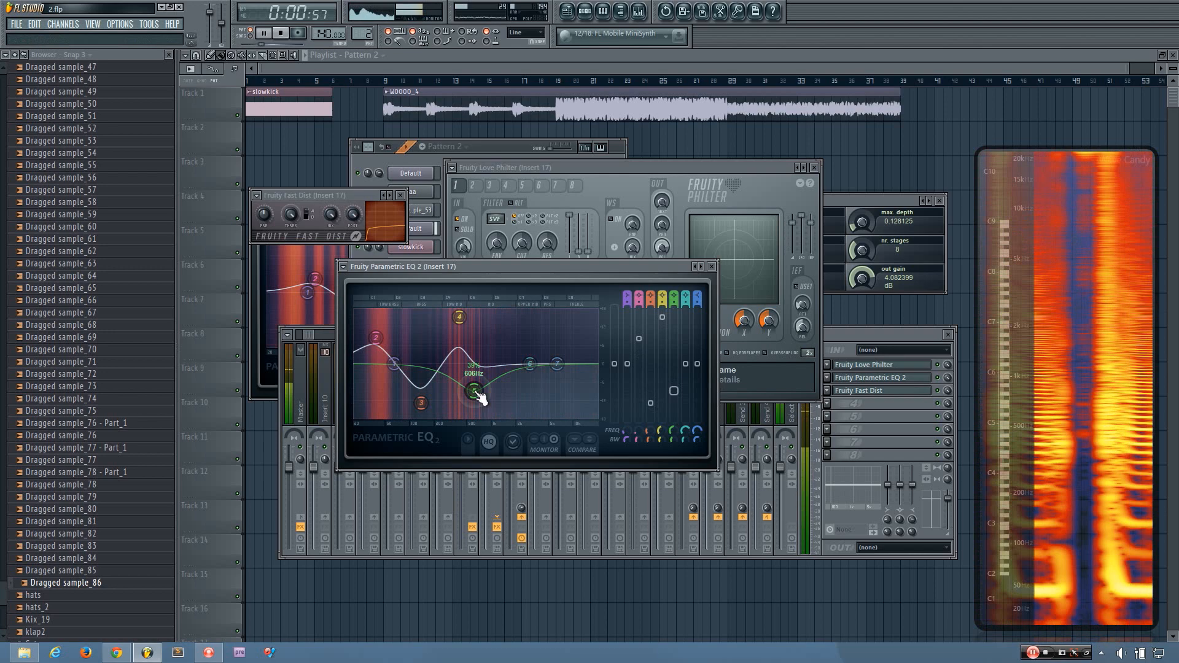
mouse_move(377, 353)
left_mouse_down()
mouse_move(376, 328)
mouse_move(384, 346)
left_mouse_up()
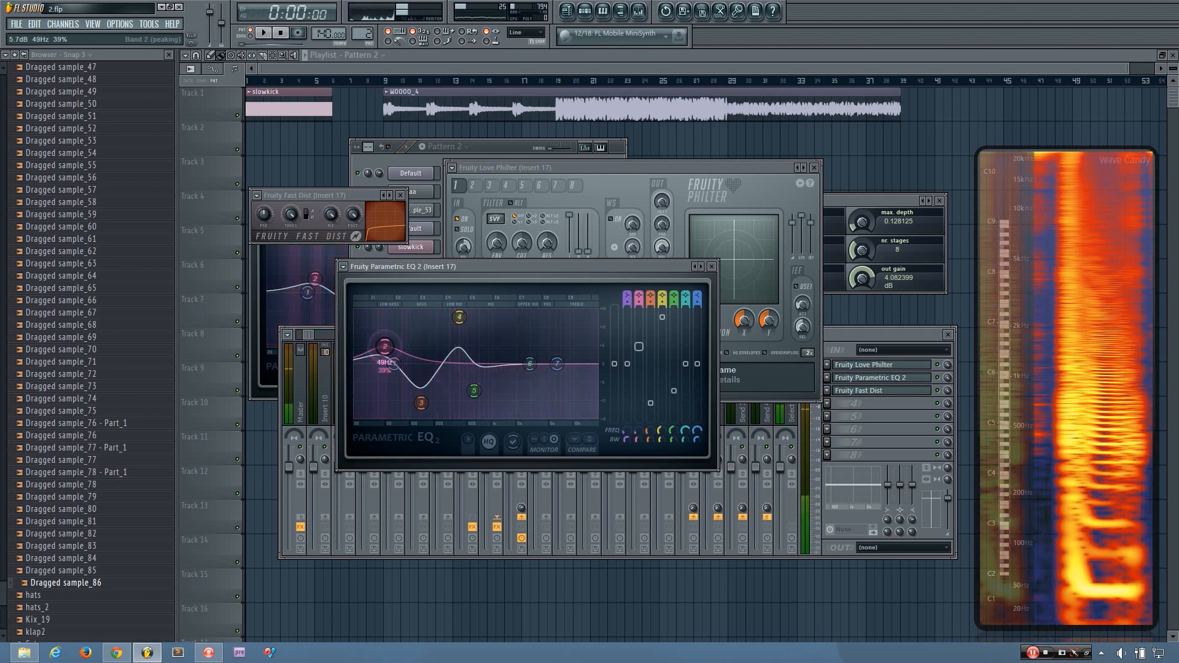
key("space")
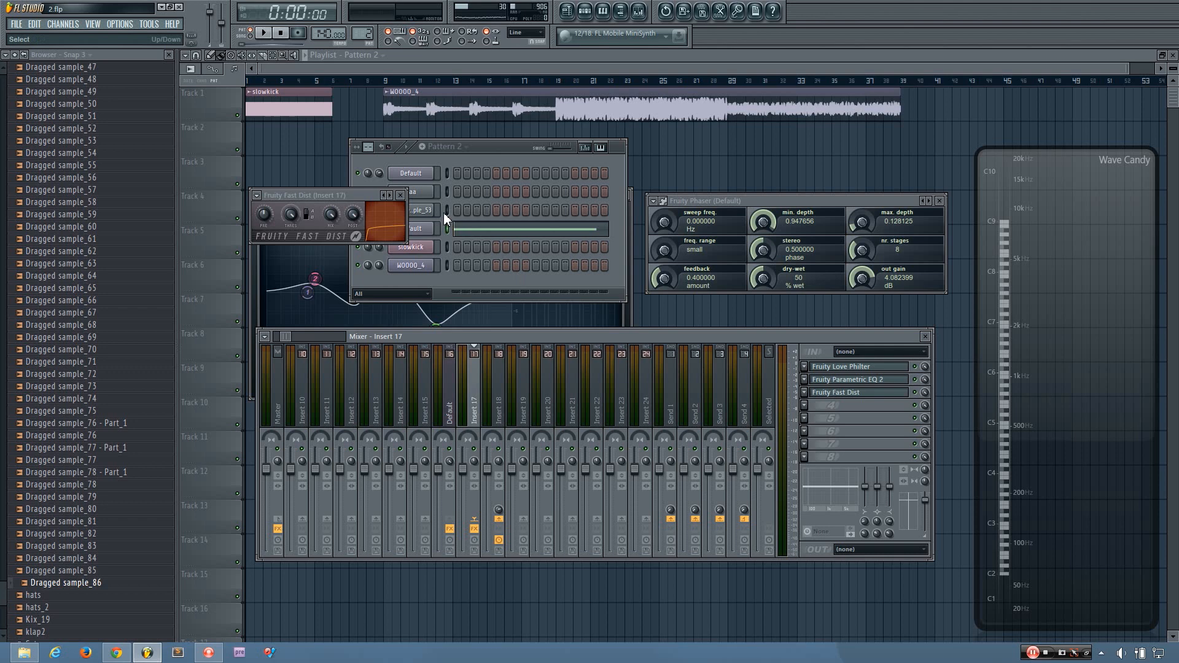
Step: Find the mixer track of the Dragged sample_53 channel and open its Bitcrusher beside the channel list
left_click(444, 212)
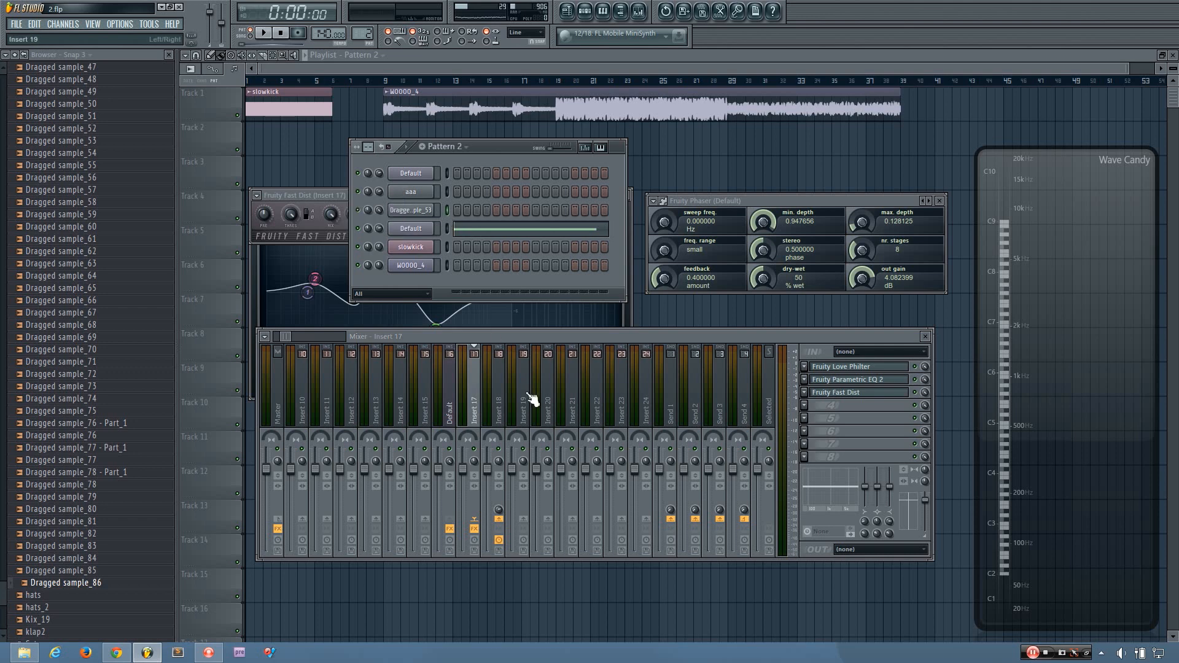
left_click_drag(286, 336, 280, 337)
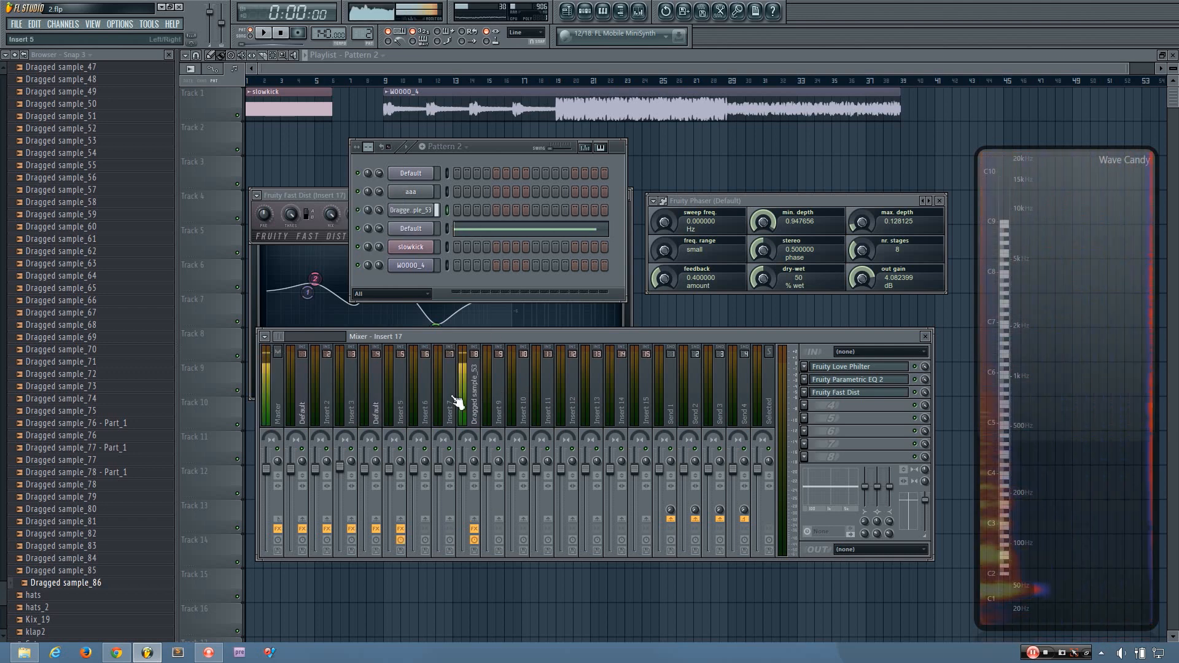
left_click(473, 394)
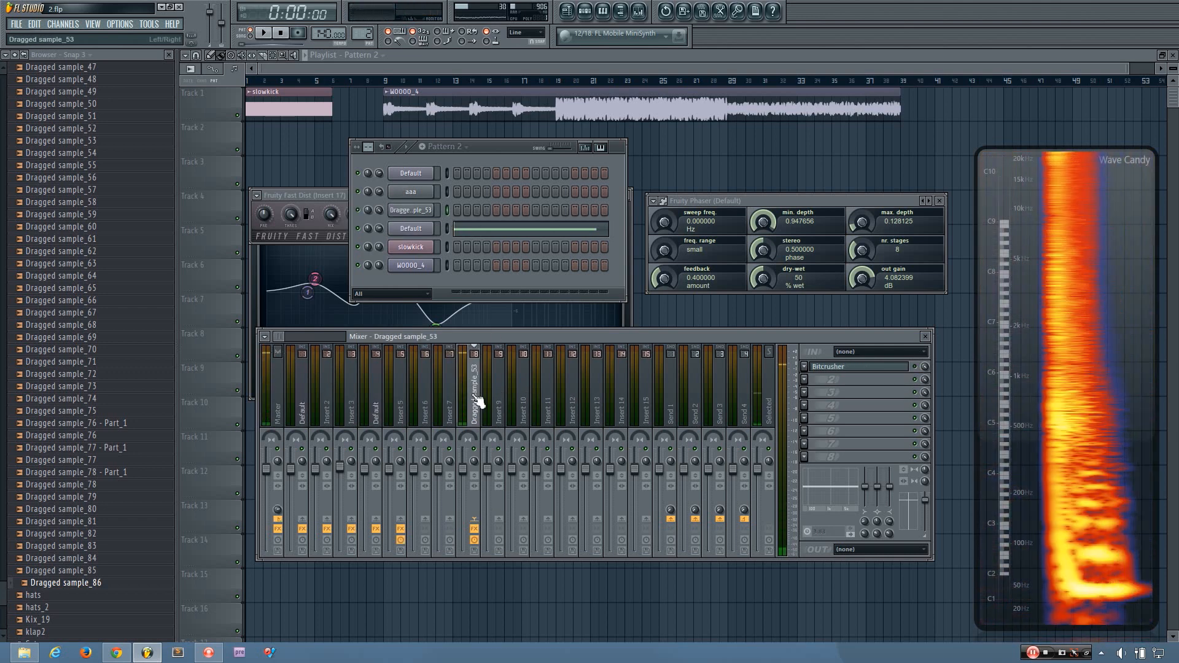
left_click(833, 368)
left_click_drag(235, 135, 711, 172)
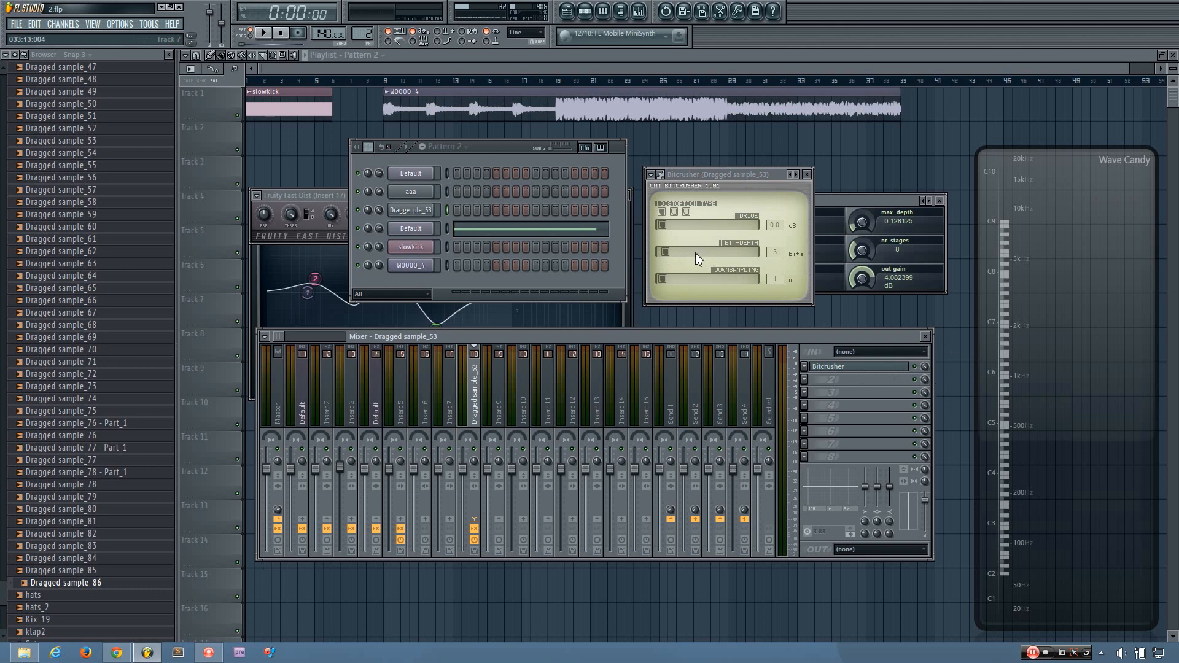
Step: Set Bitcrusher's bit-depth to 24 bits and audition the sample with different mix levels and downsampling amounts
key("space")
left_click_drag(925, 369, 925, 377)
left_click_drag(925, 378, 922, 368)
left_click_drag(670, 245, 755, 252)
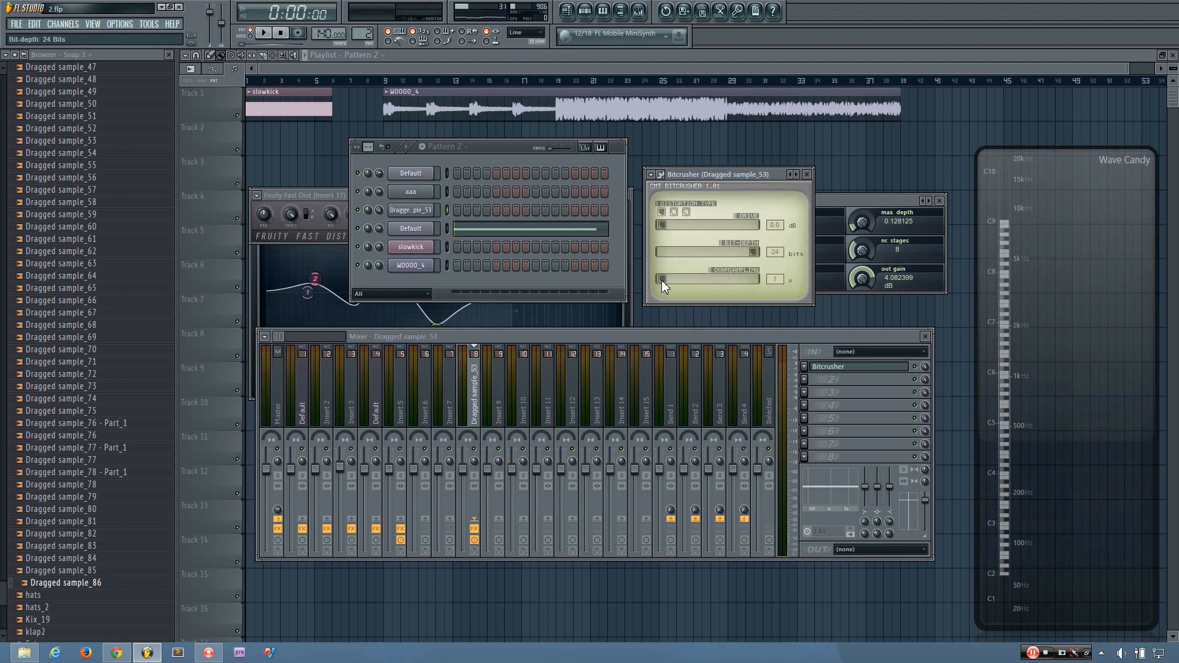
key("z")
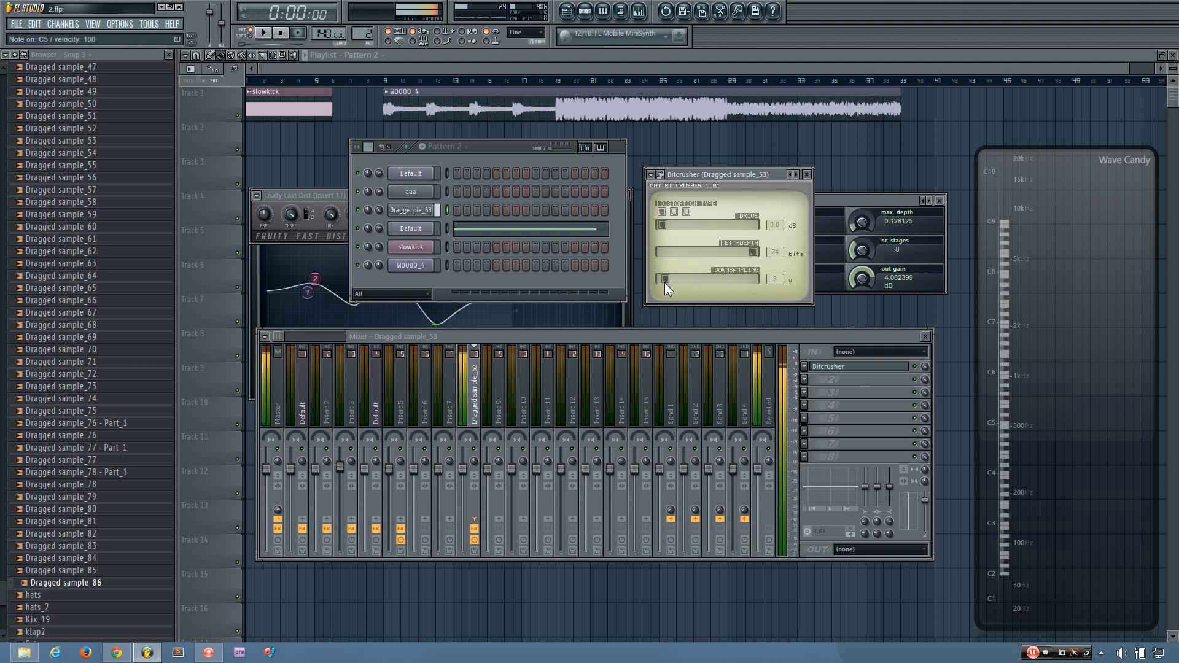
left_click_drag(673, 283, 672, 280)
key("z")
left_click_drag(673, 280, 669, 282)
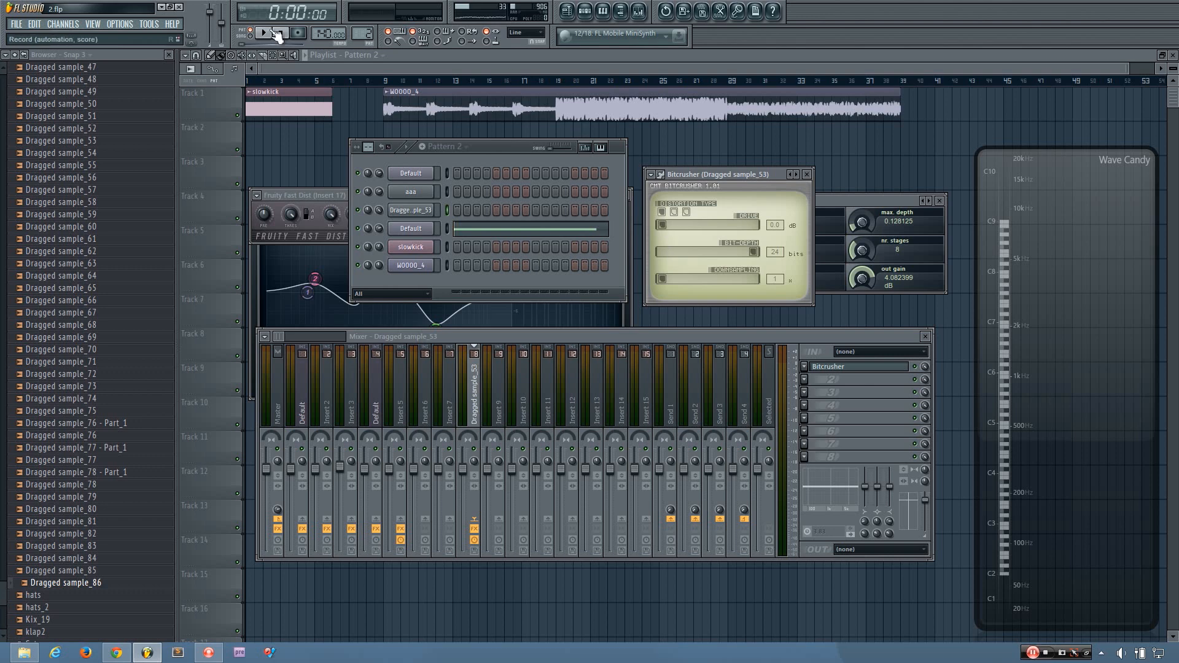
Step: Compare the playlist audio in song mode with the dragged sample under stronger Bitcrusher downsampling
left_click(250, 35)
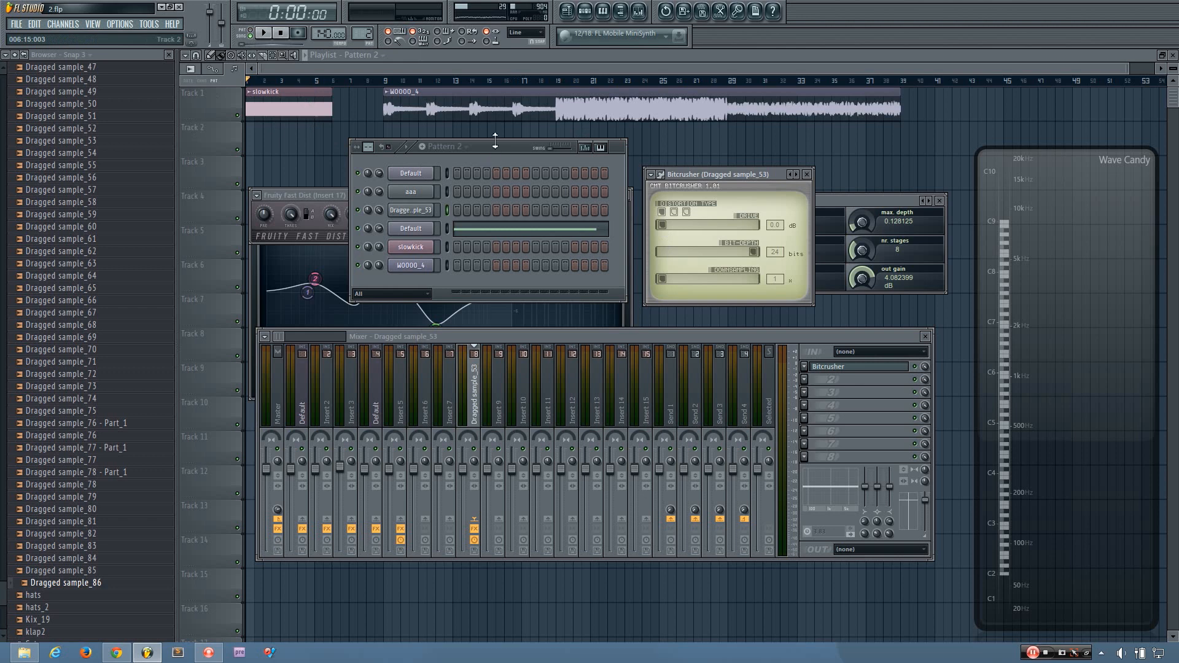
key("space")
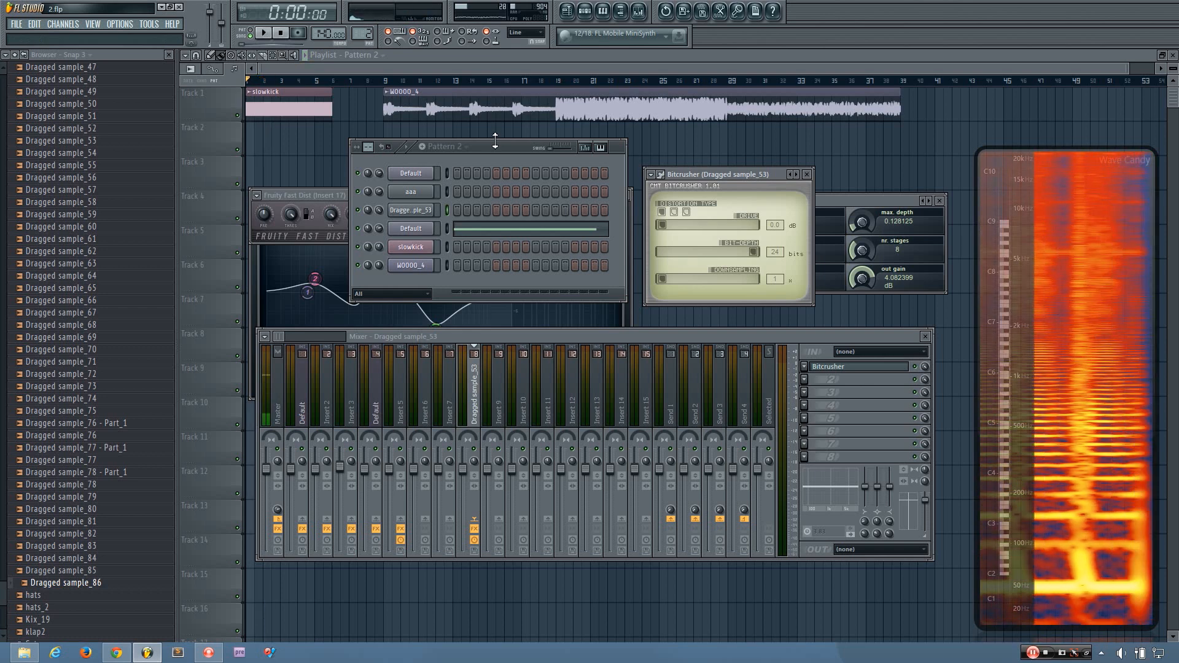
key("space")
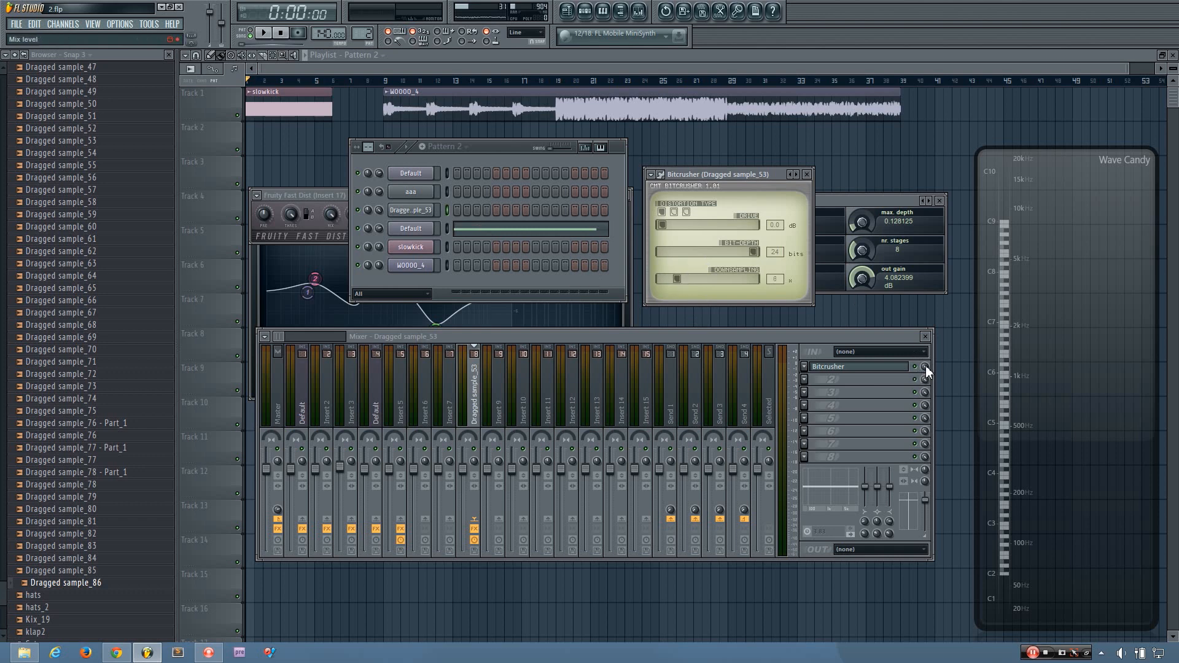
key("z")
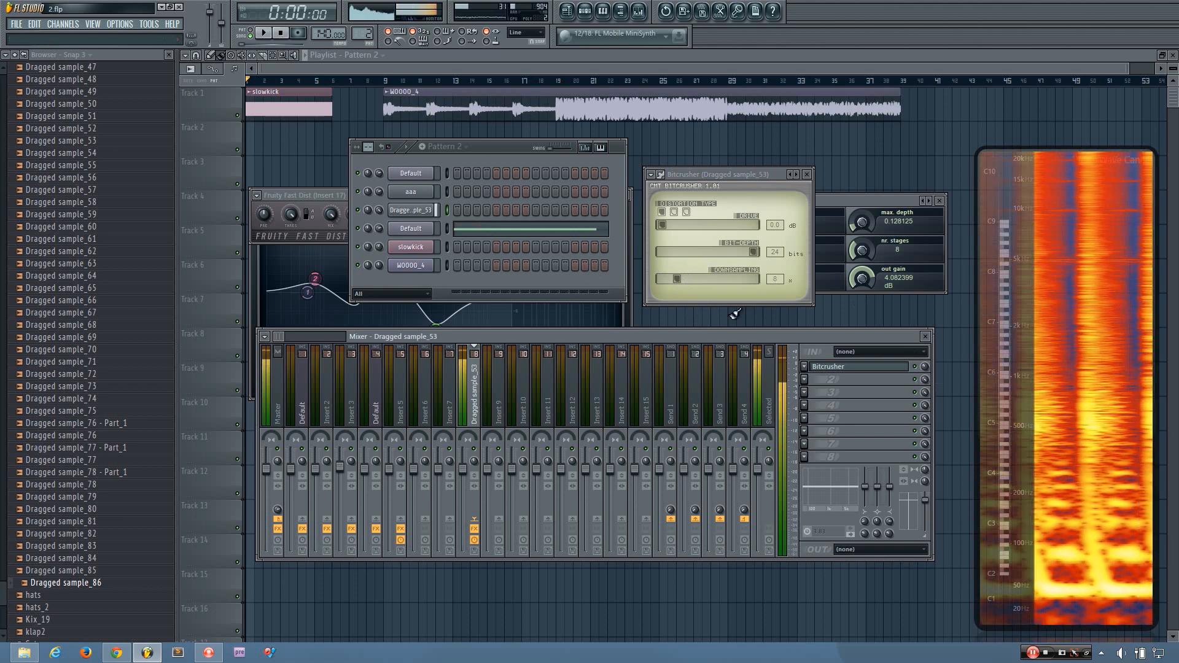
key("z")
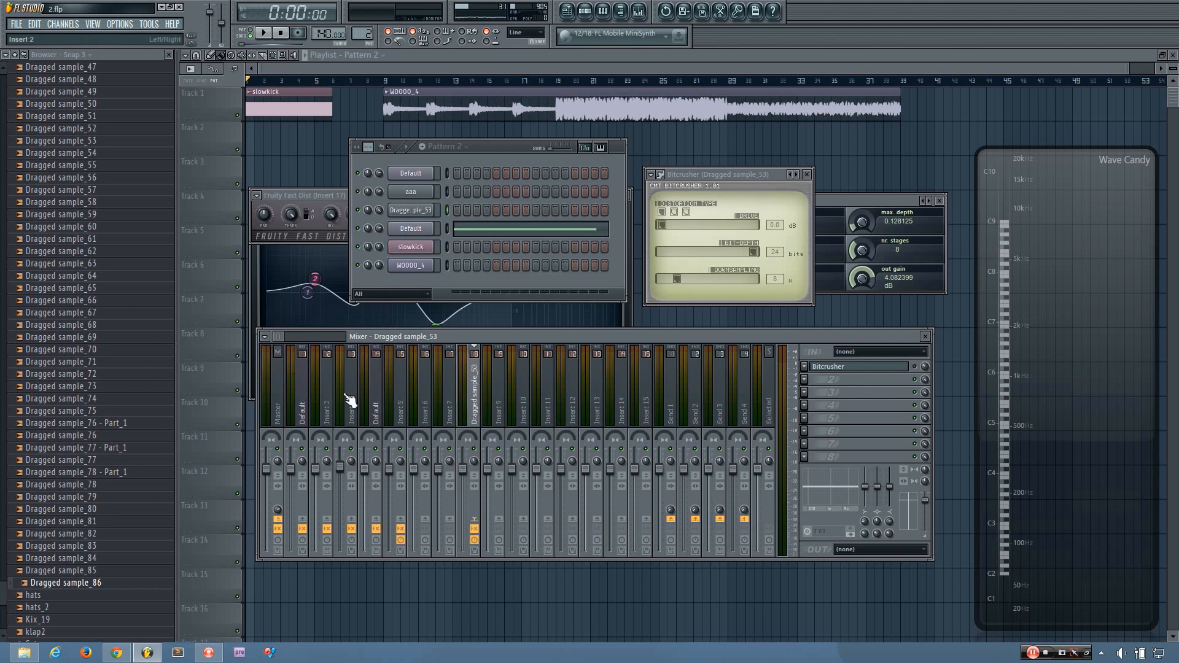
Step: Select the Default track on insert 4, switch to Pattern 1, and audition its kick in pattern mode
left_click(380, 410)
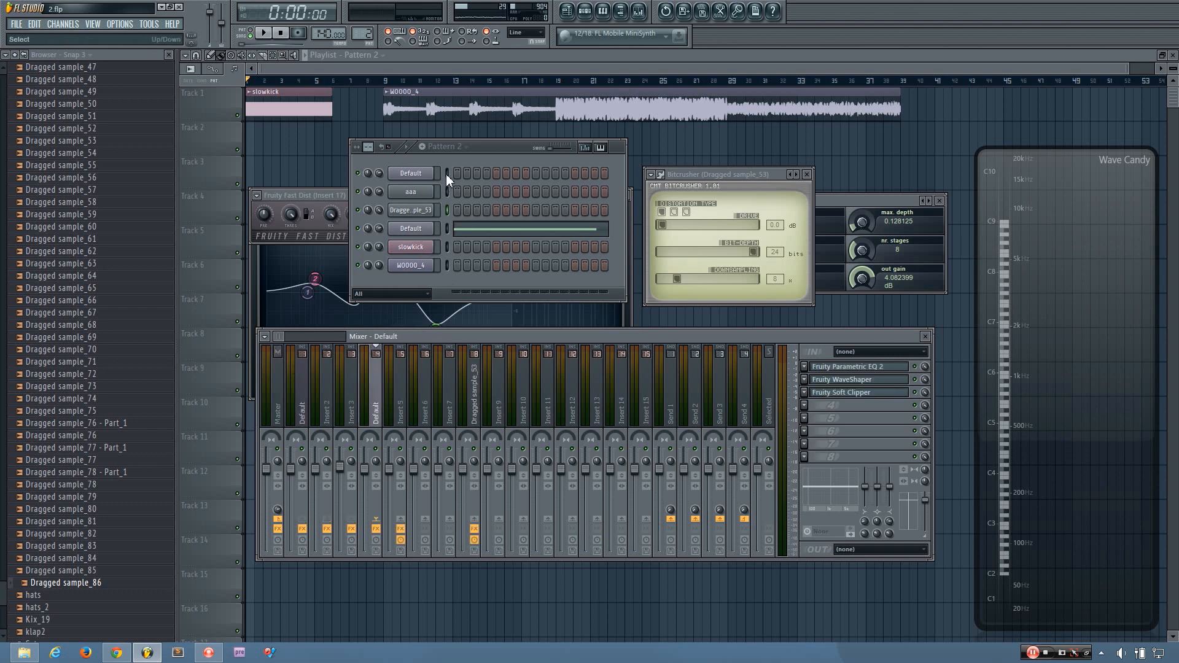
scroll(375, 56, "down", 1)
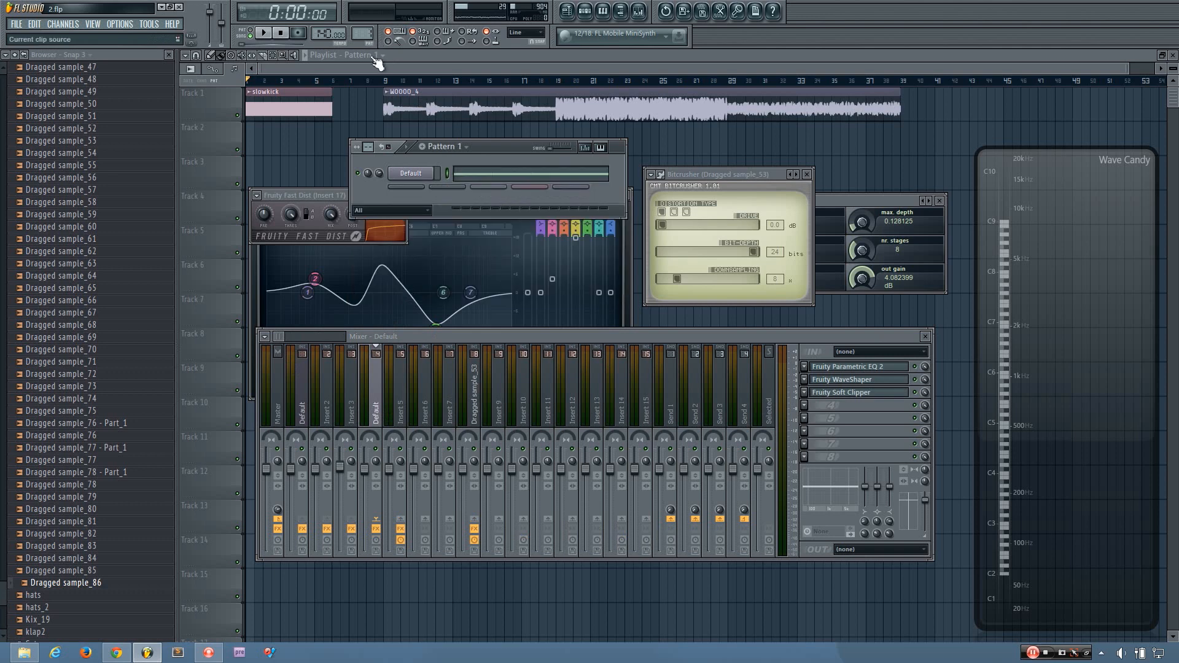
left_click_drag(499, 151, 560, 195)
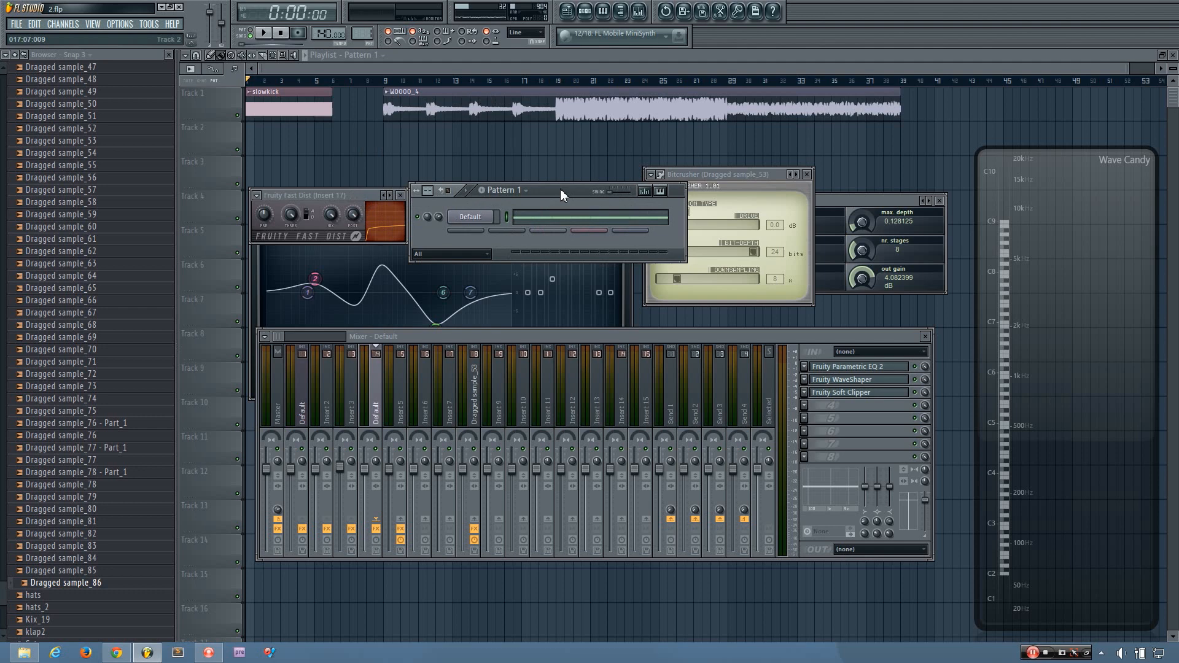
left_click_drag(560, 189, 528, 204)
key("space")
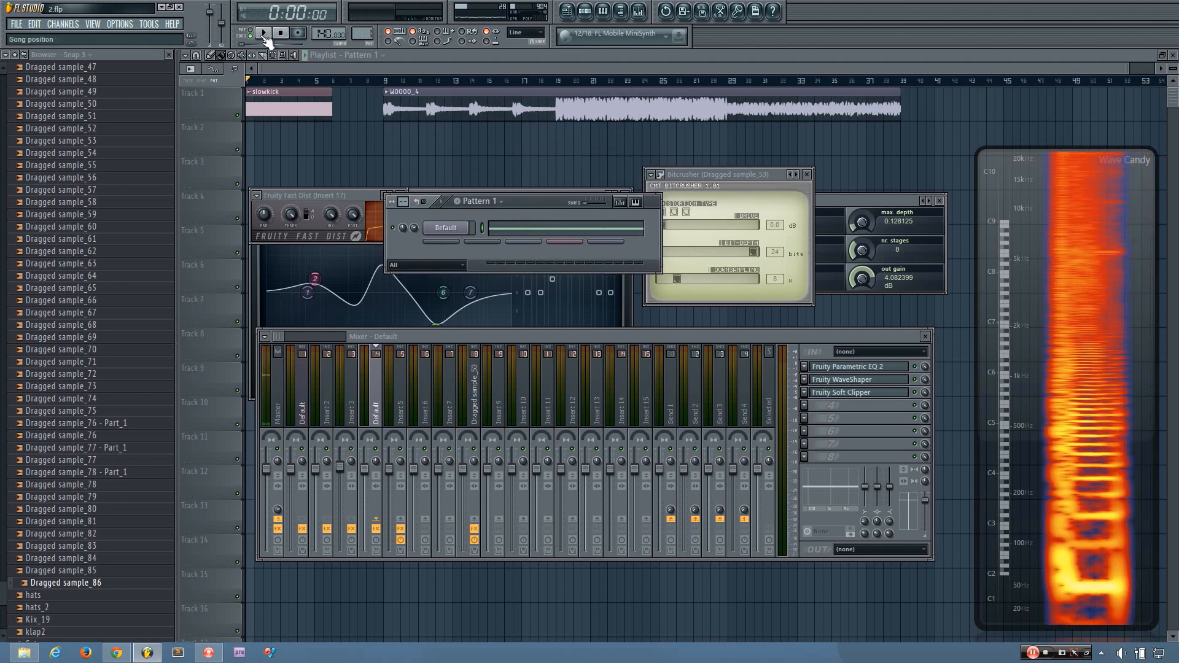
left_click(261, 33)
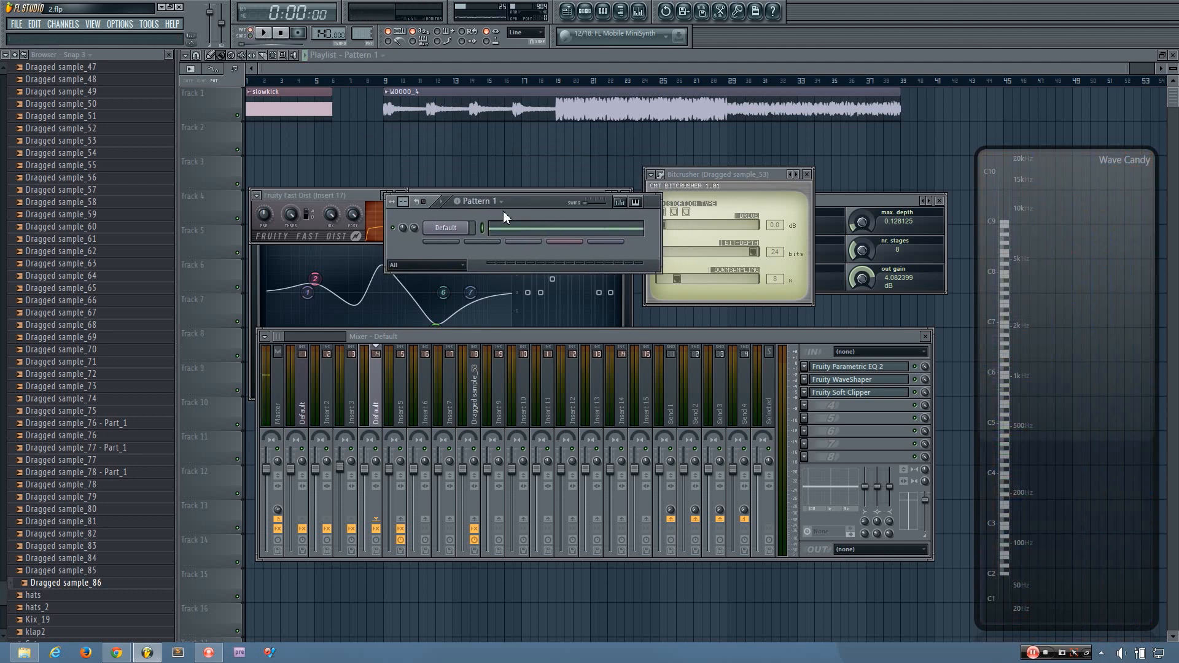
key("space")
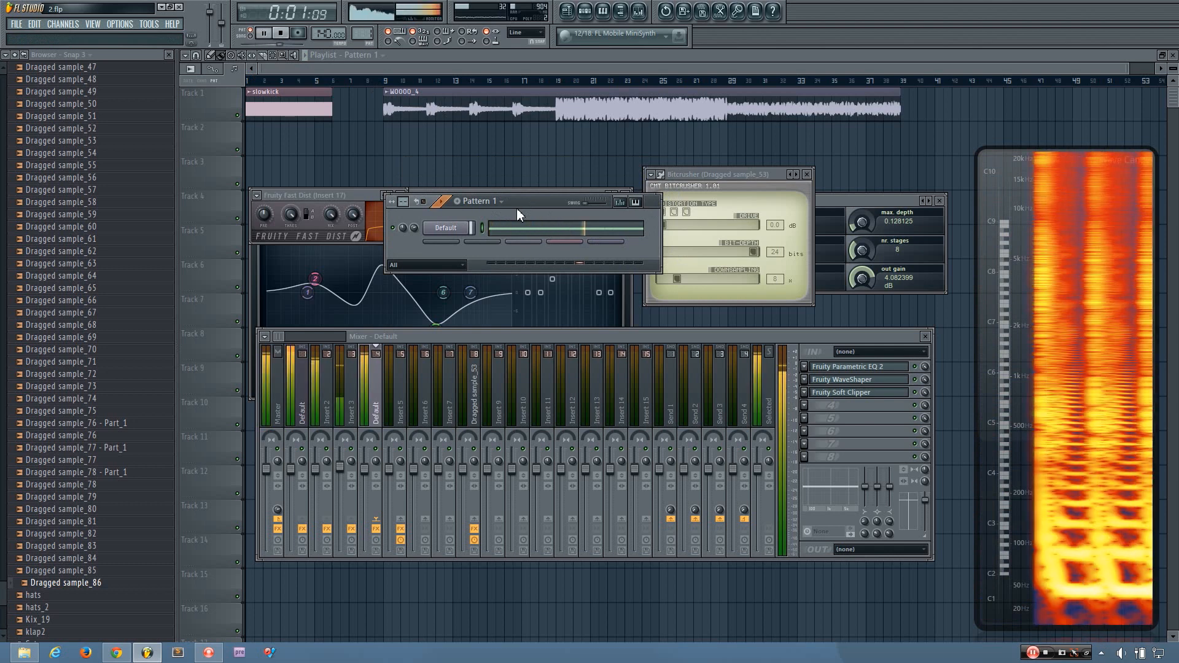
key("space")
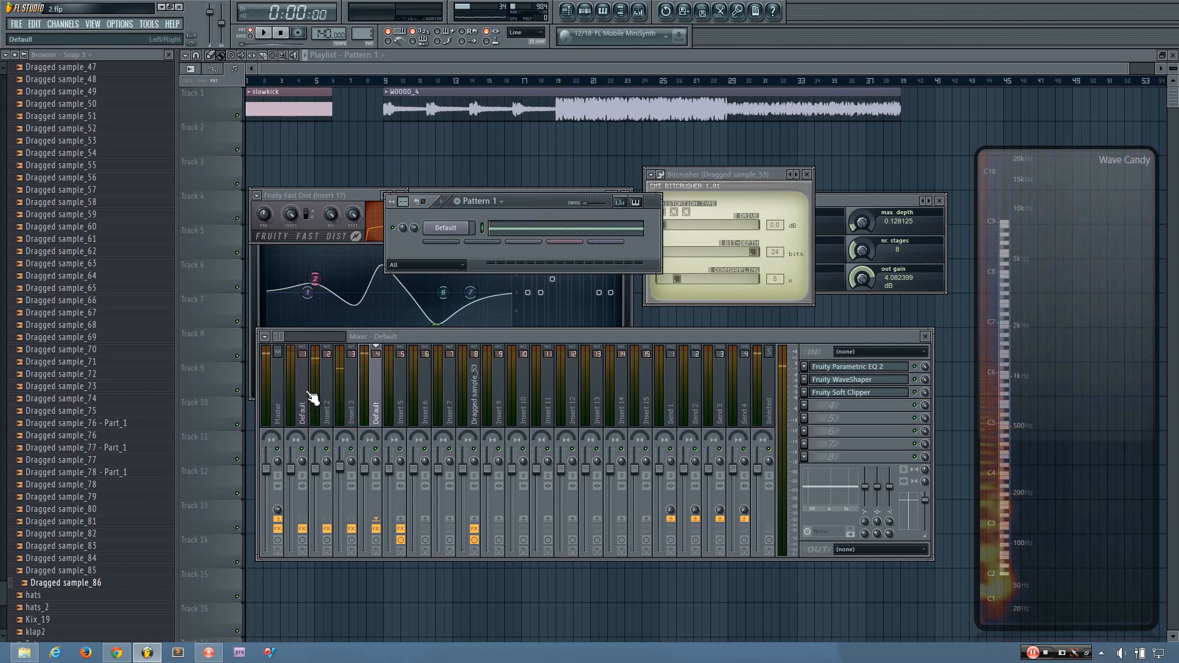
Step: Open Vocodex from the Default track on insert 1 and move its window clear for inspection
left_click(302, 400)
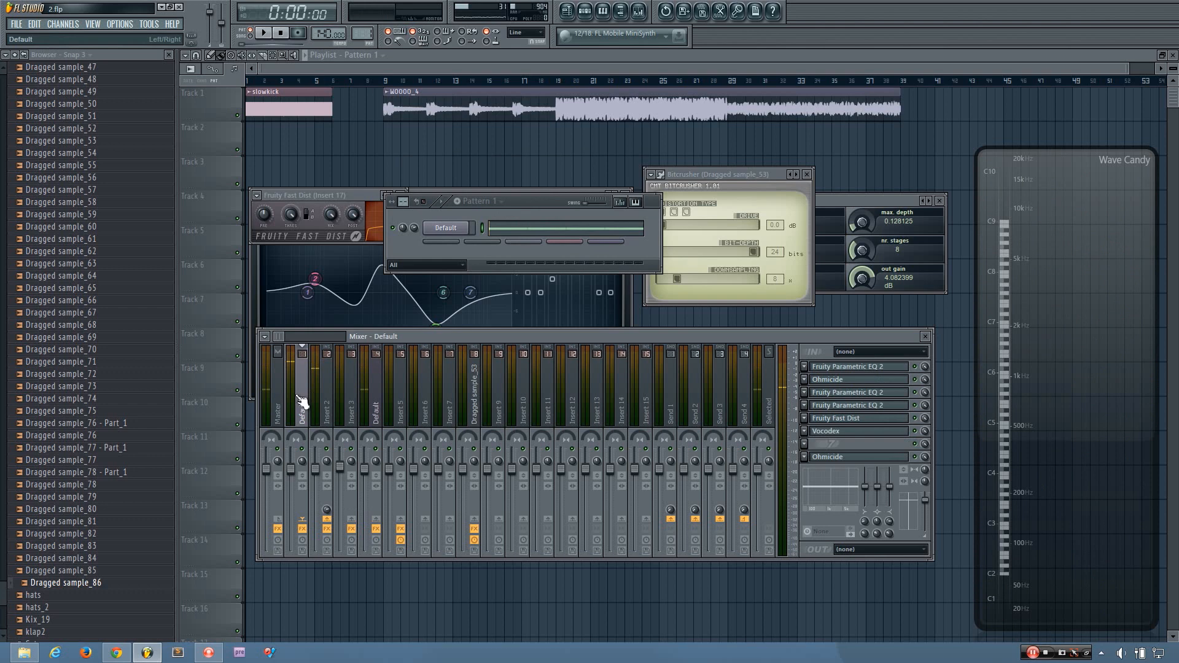
left_click(837, 432)
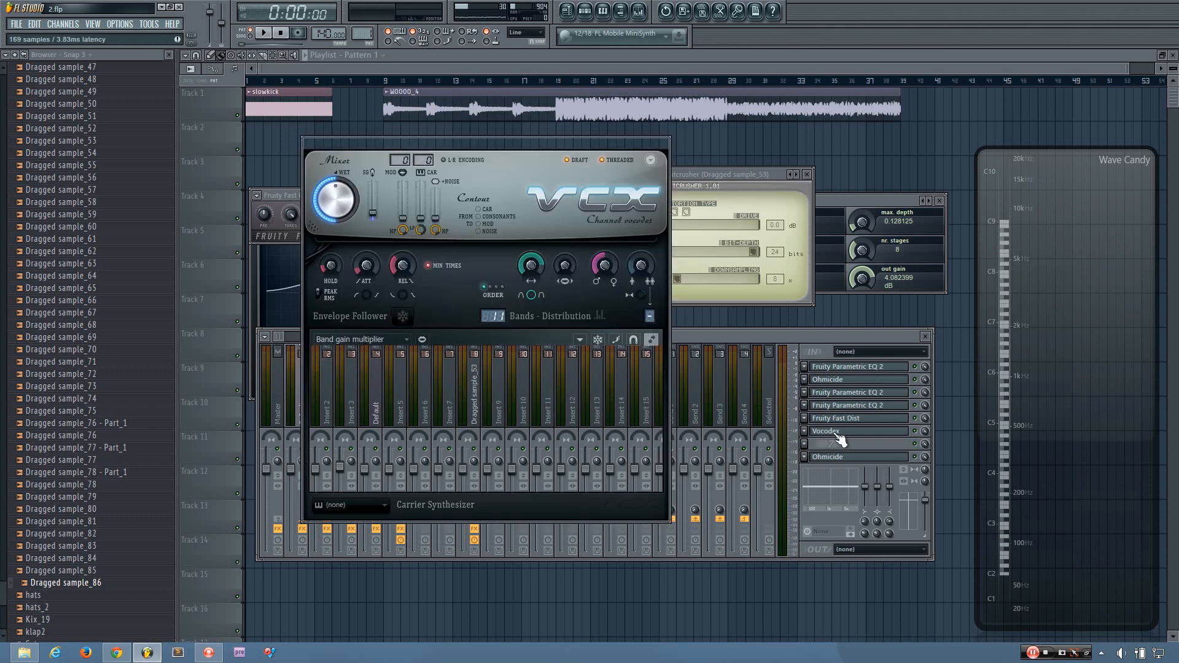
left_click_drag(525, 141, 625, 249)
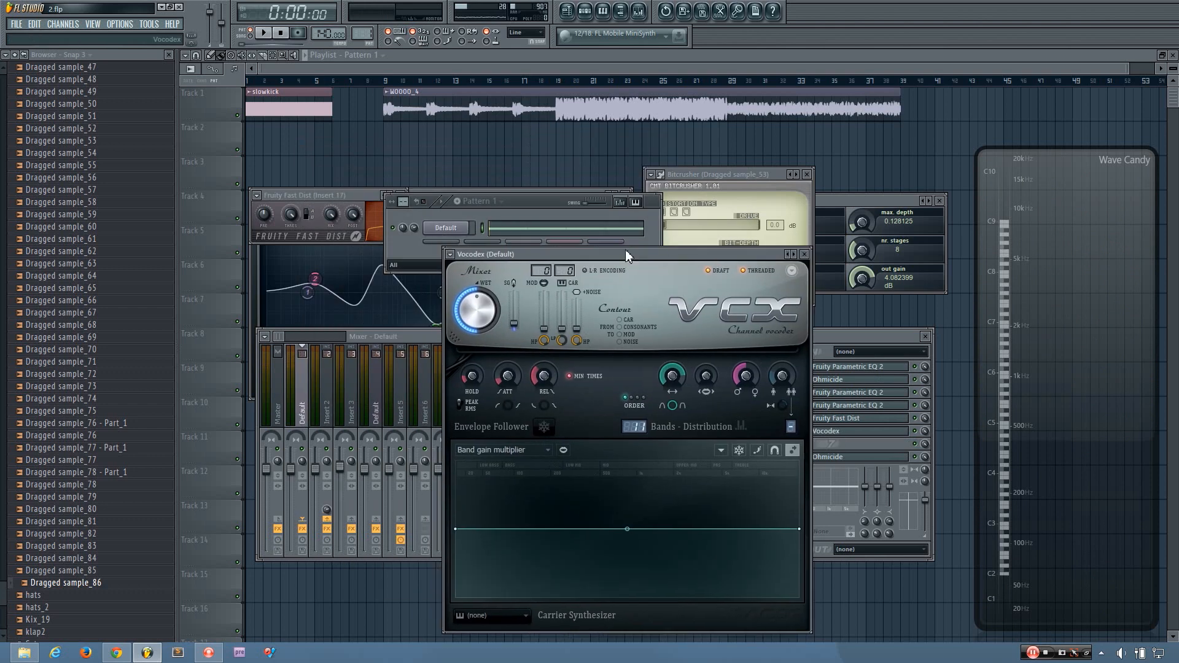
Step: Audition the kick through Vocodex while varying the modulator pitch shift and modulator band width multiplier
left_click_drag(536, 201, 513, 160)
left_click_drag(631, 256, 644, 248)
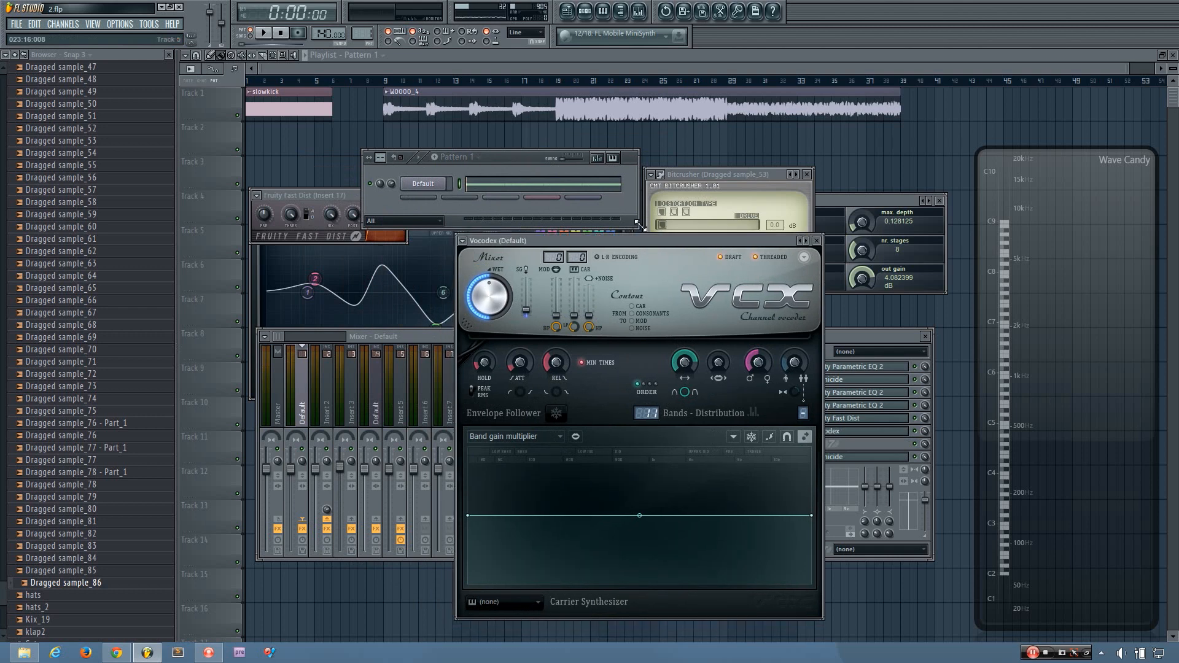
left_click_drag(684, 240, 687, 223)
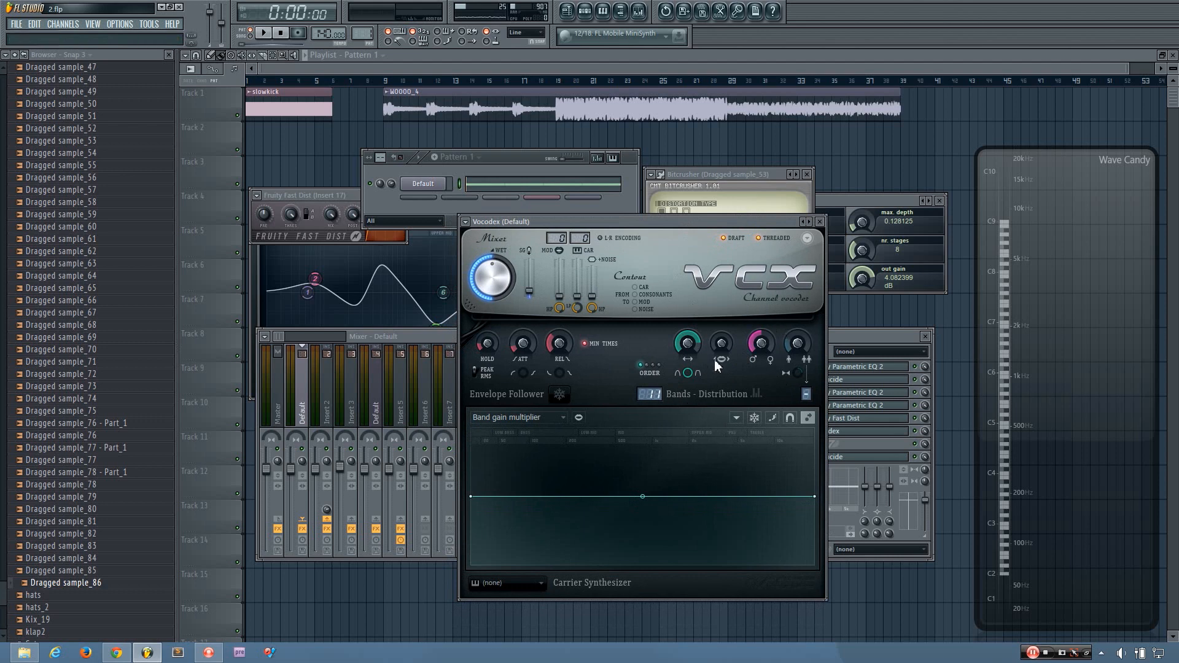
key("space")
left_click_drag(757, 354, 759, 346)
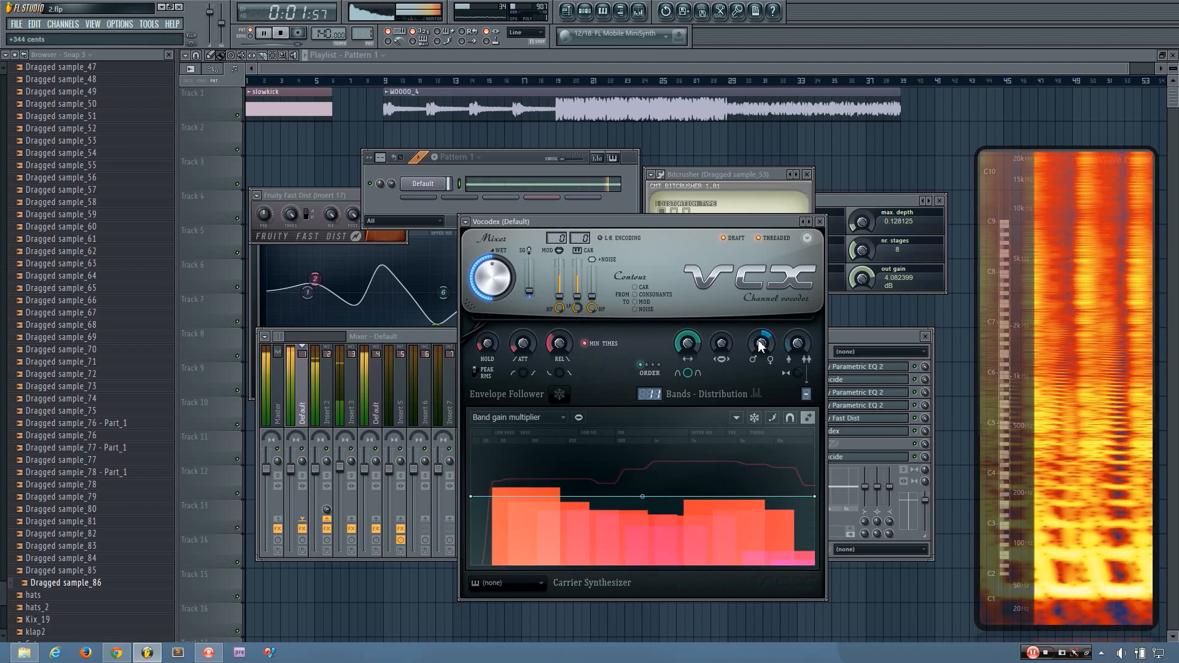
left_click_drag(722, 344, 724, 348)
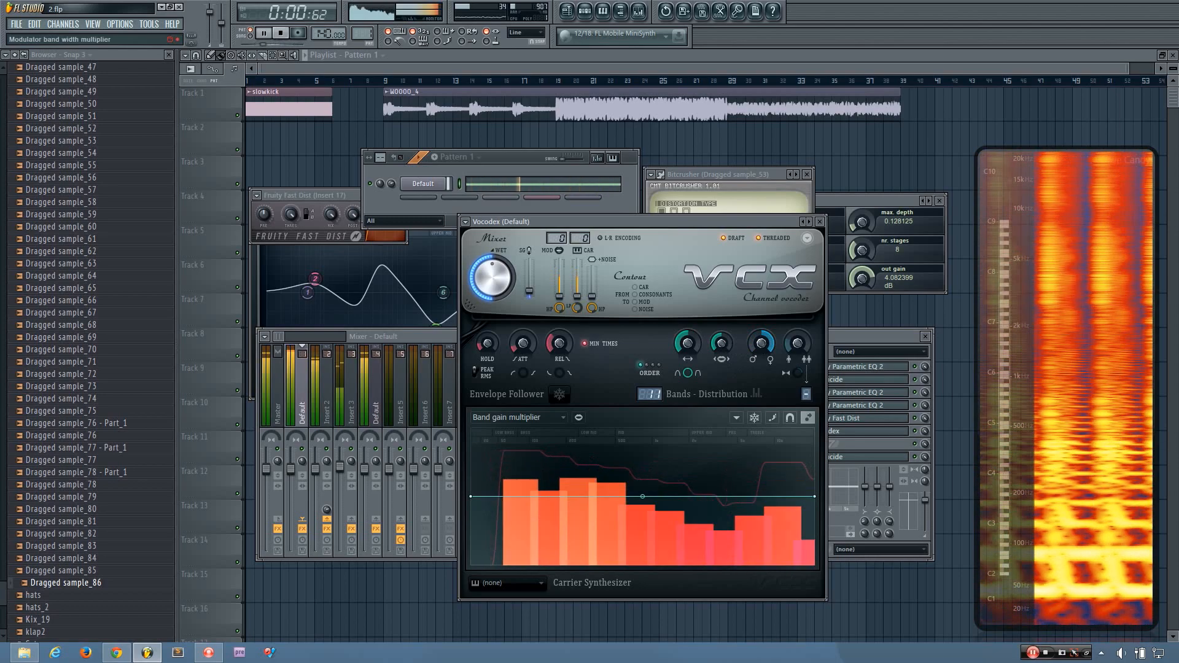
left_click_drag(760, 343, 761, 326)
Step: Set Vocodex's band count to 32 and order to 4, auditioning the kick with changed band widths and a raised modulator pitch
left_click_drag(687, 350, 649, 368)
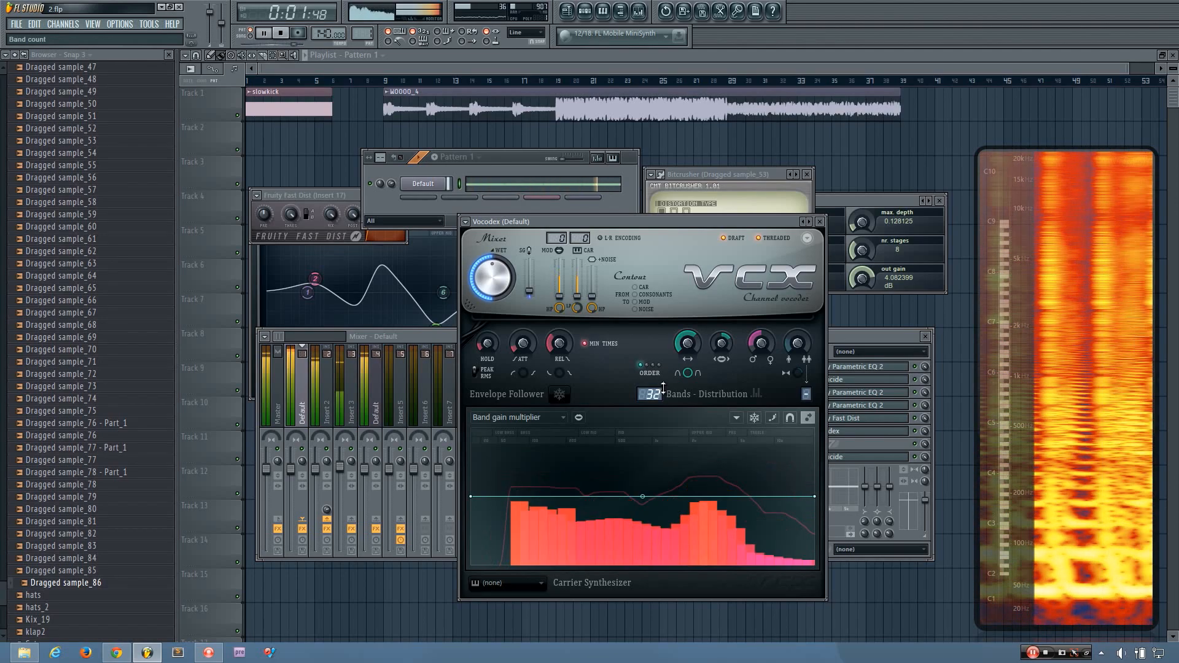
left_click(652, 368)
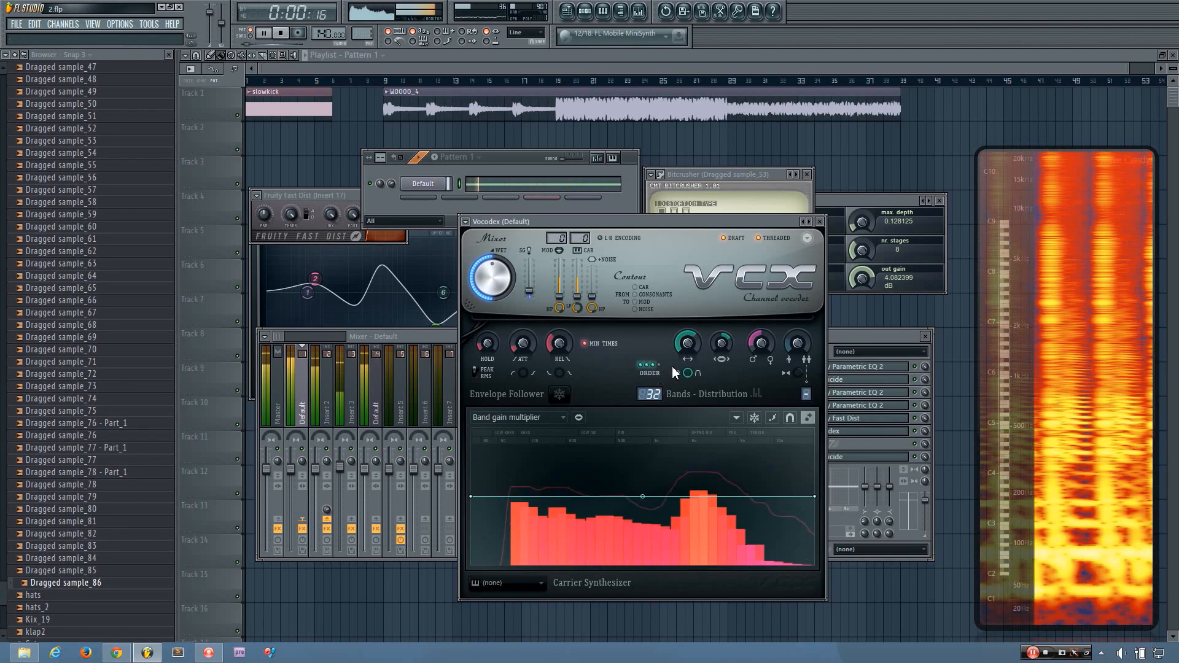
left_click_drag(683, 372, 683, 368)
left_click_drag(761, 343, 761, 330)
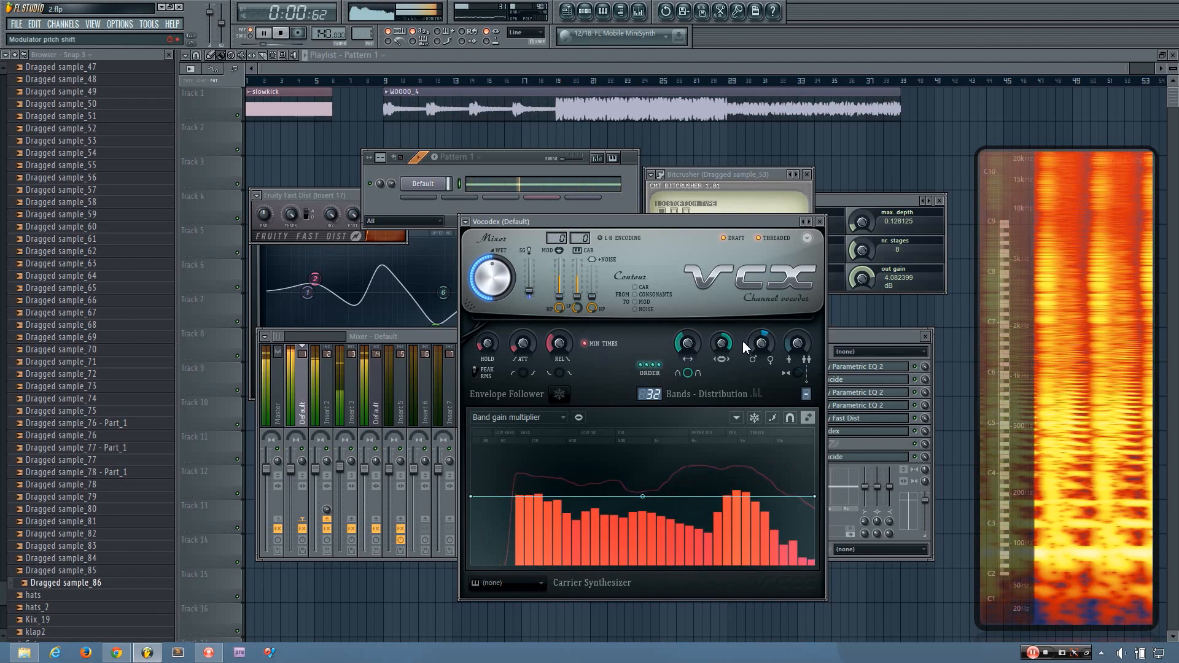
key("space")
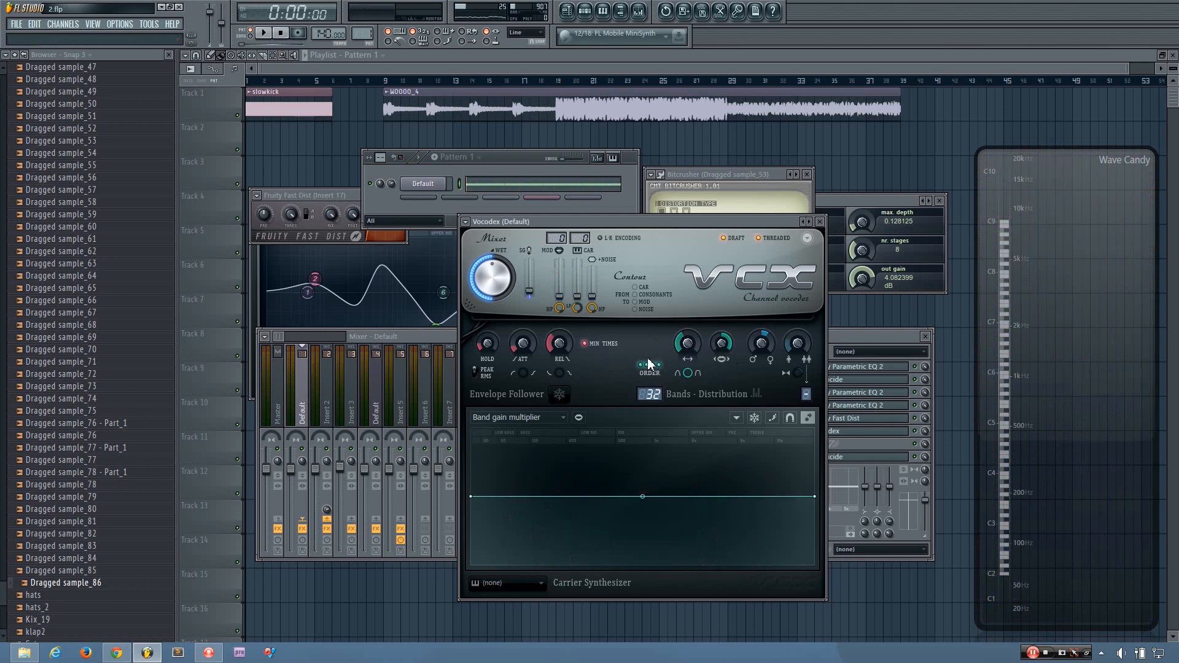
Step: Close Vocodex and play Pattern 1 briefly to hear the processed kick
left_click(821, 222)
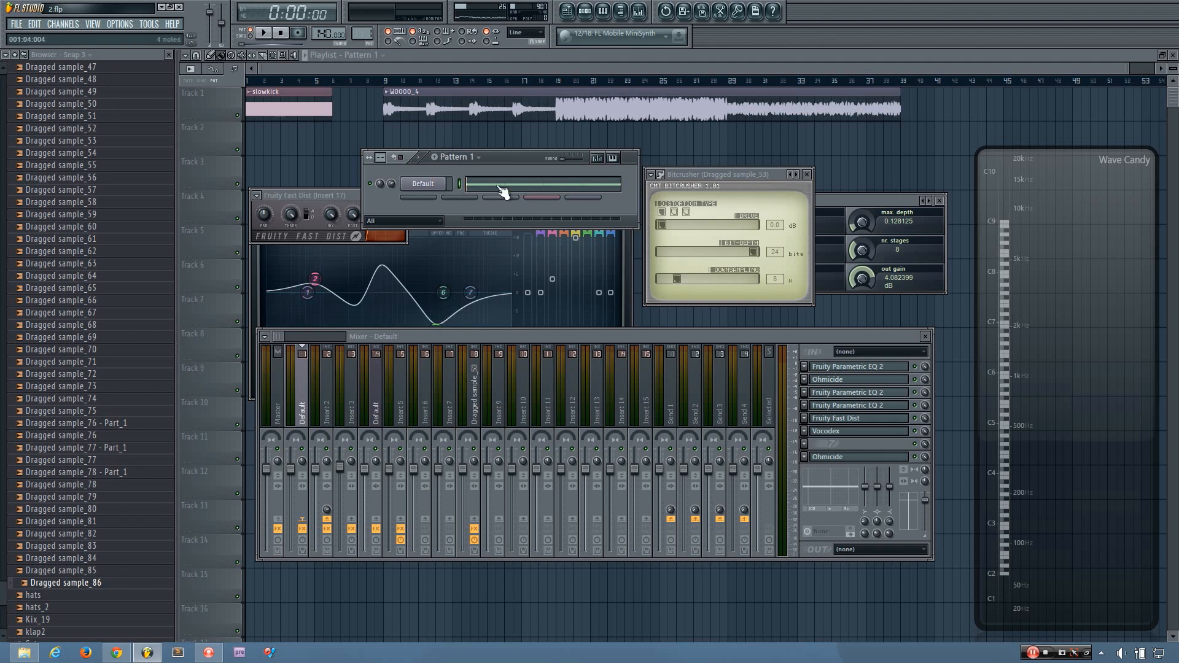
left_click(514, 170)
key("space")
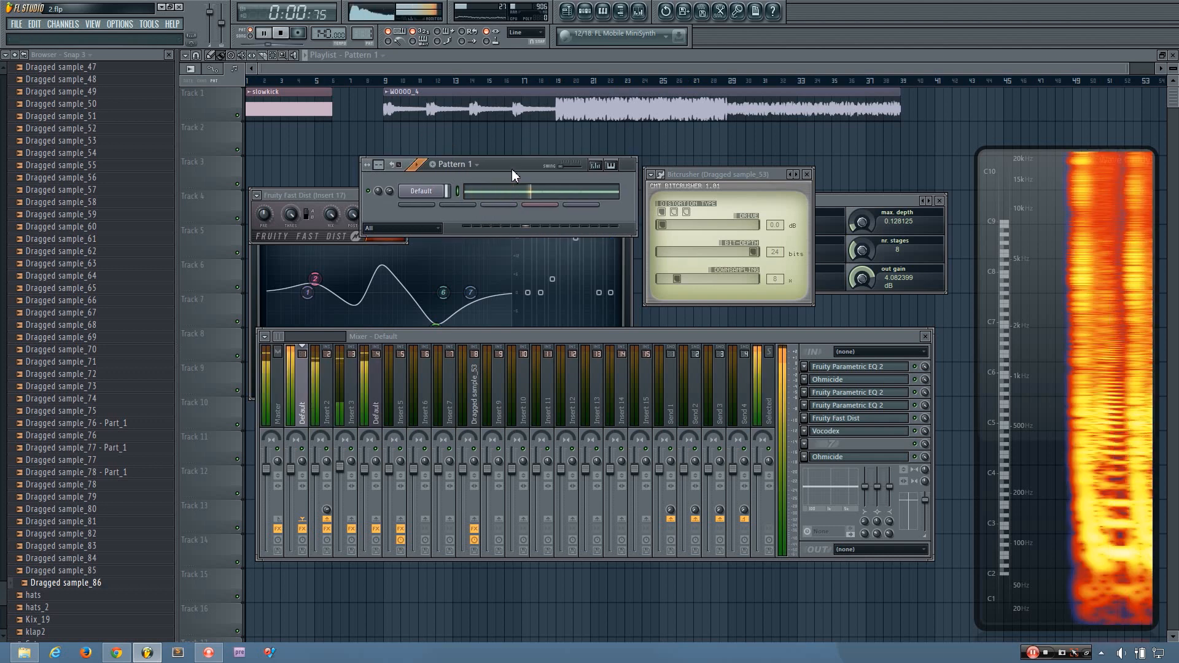
key("space")
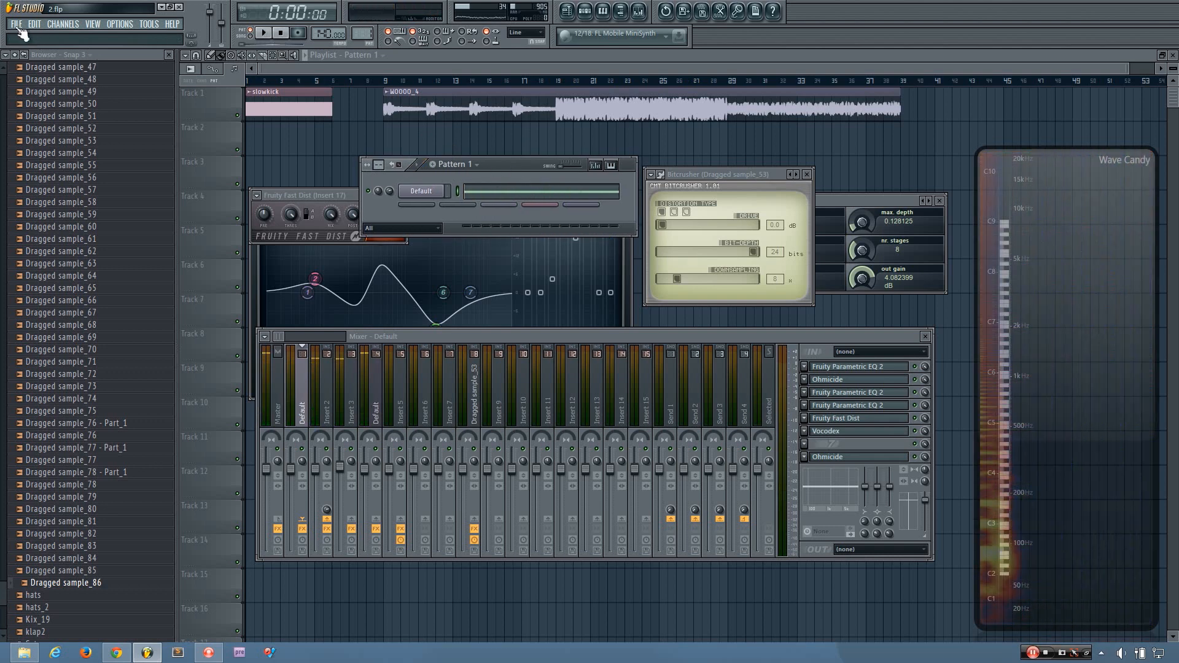
Step: Reopen Vocodex on insert 1 and set the band count to 11 and the order to 1 while auditioning the kick
left_click(847, 432)
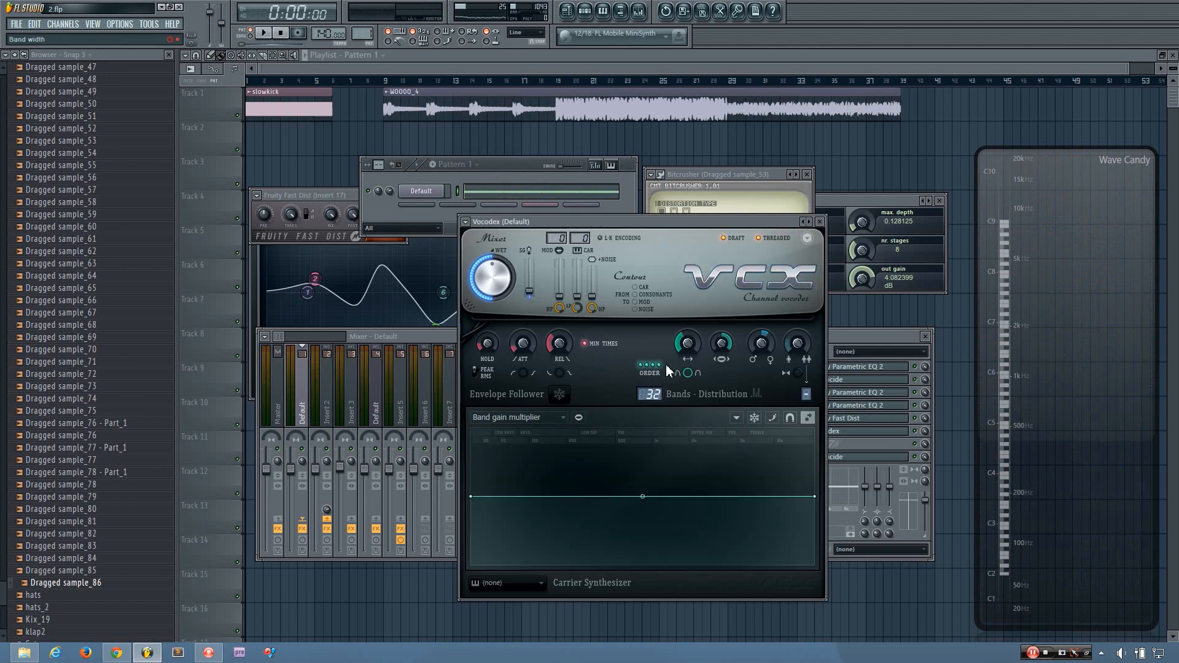
key("space")
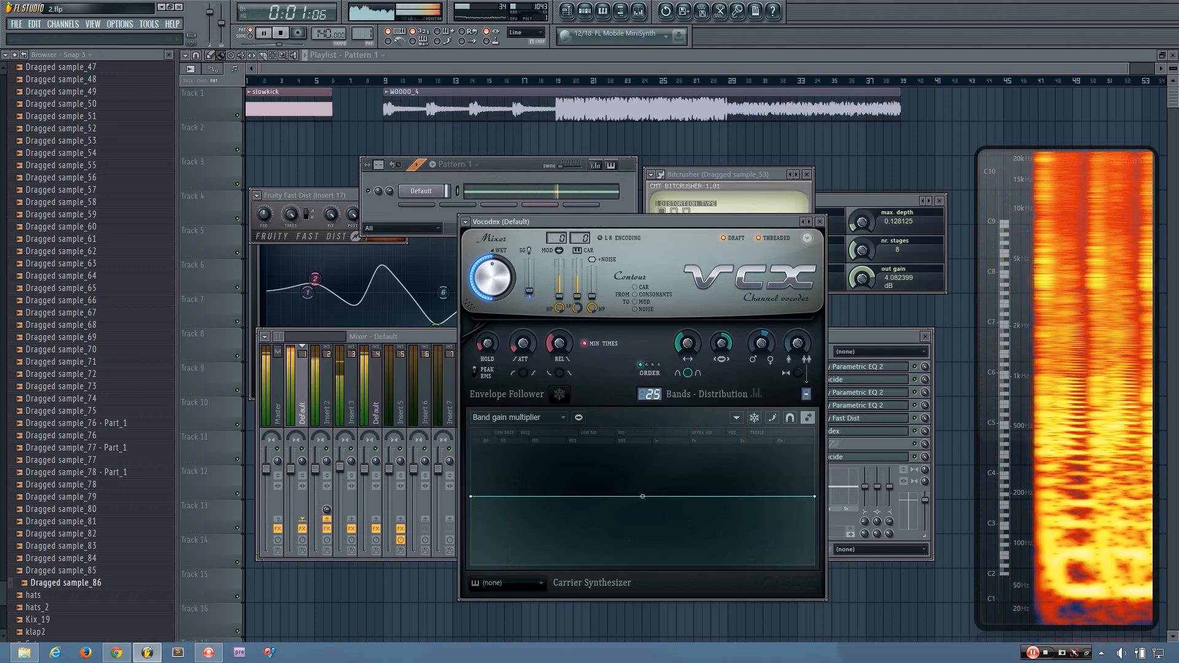
mouse_move(657, 398)
left_mouse_down()
mouse_move(656, 378)
mouse_move(649, 409)
left_mouse_up()
key("space")
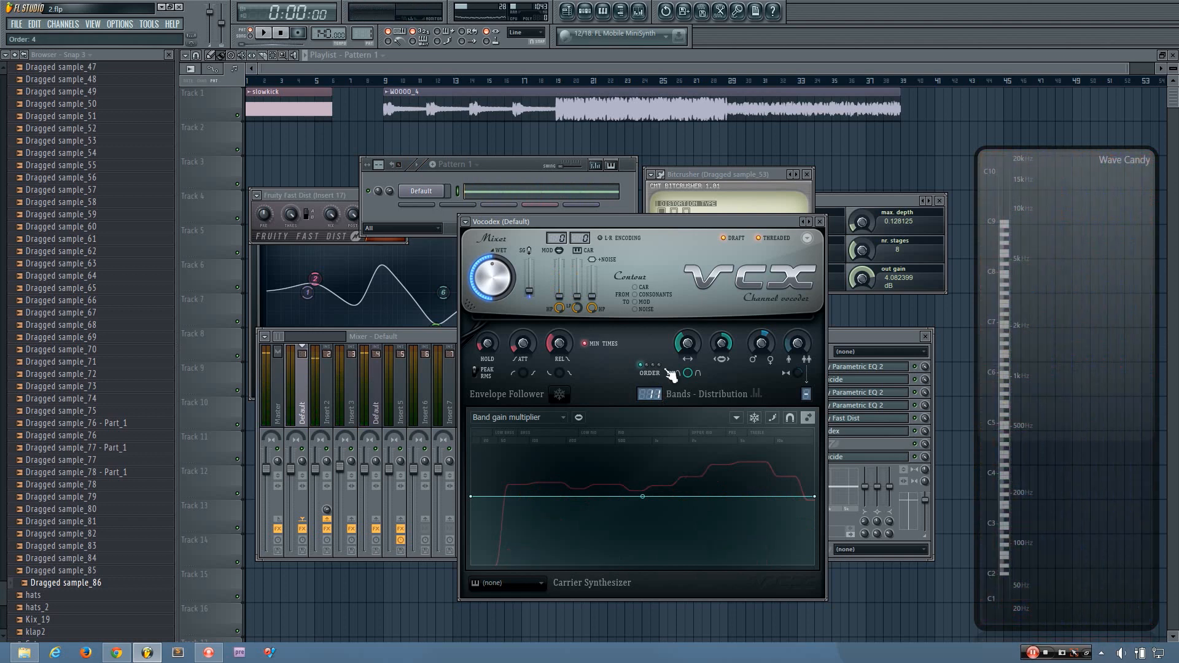
left_click(17, 25)
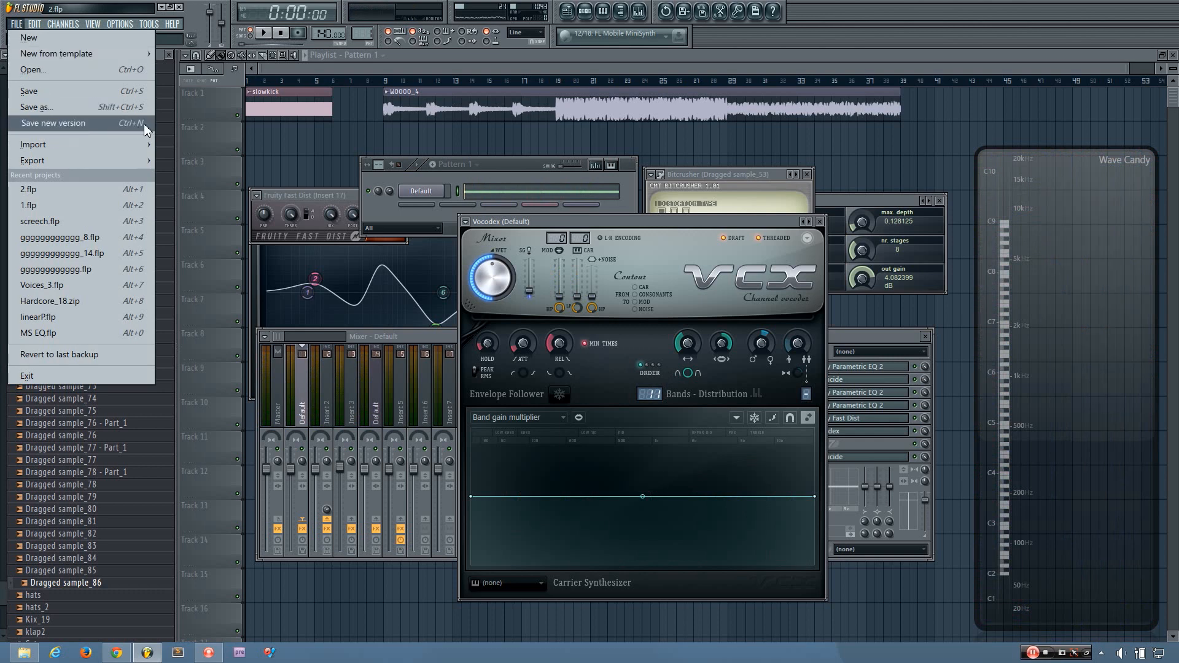
left_click(592, 220)
Step: With the kick playing, lower Vocodex's modulator pitch shift and widen the bands to 310%
left_click_drag(591, 220, 576, 205)
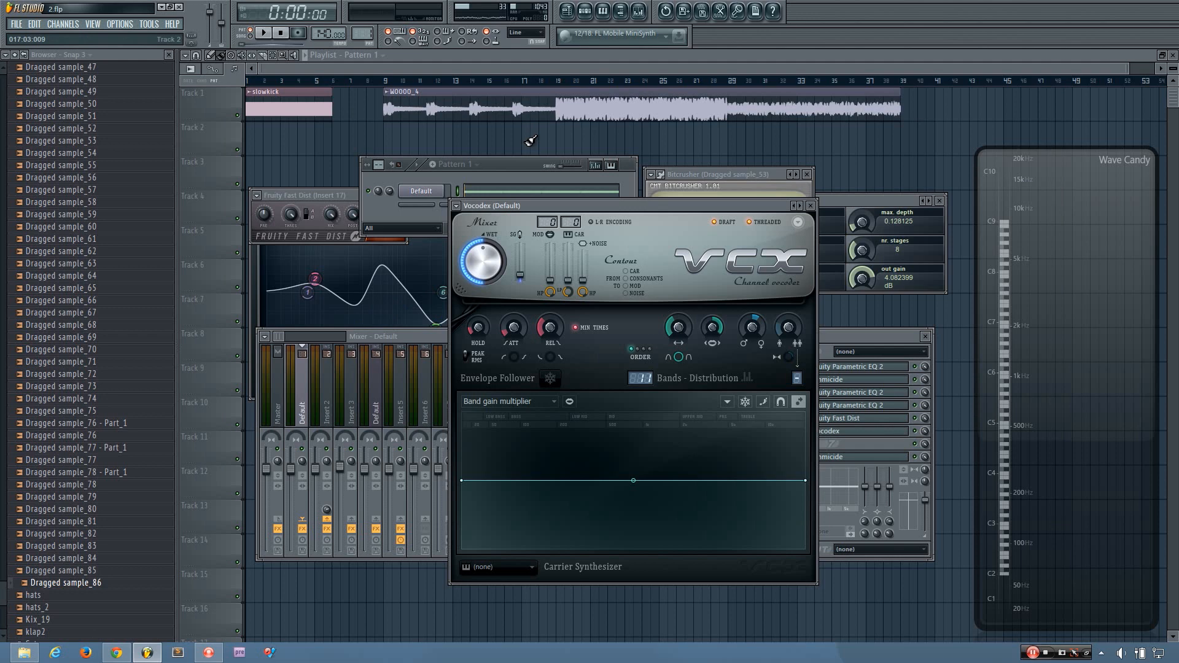
left_click_drag(501, 167, 485, 167)
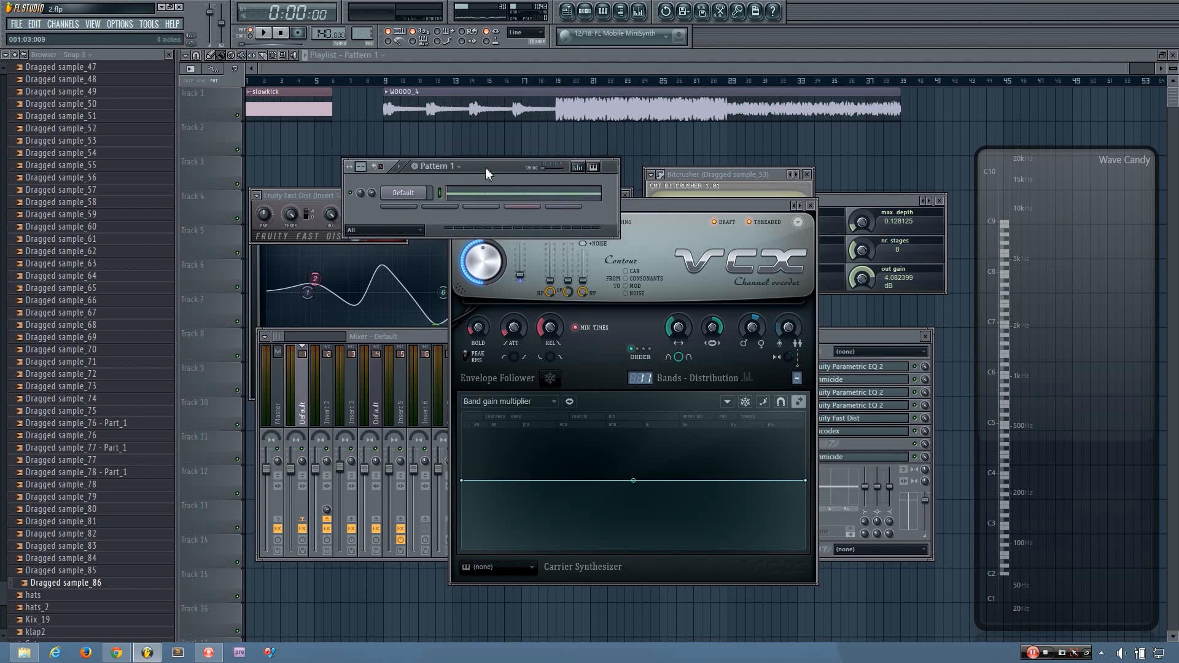
left_click(687, 205)
key("space")
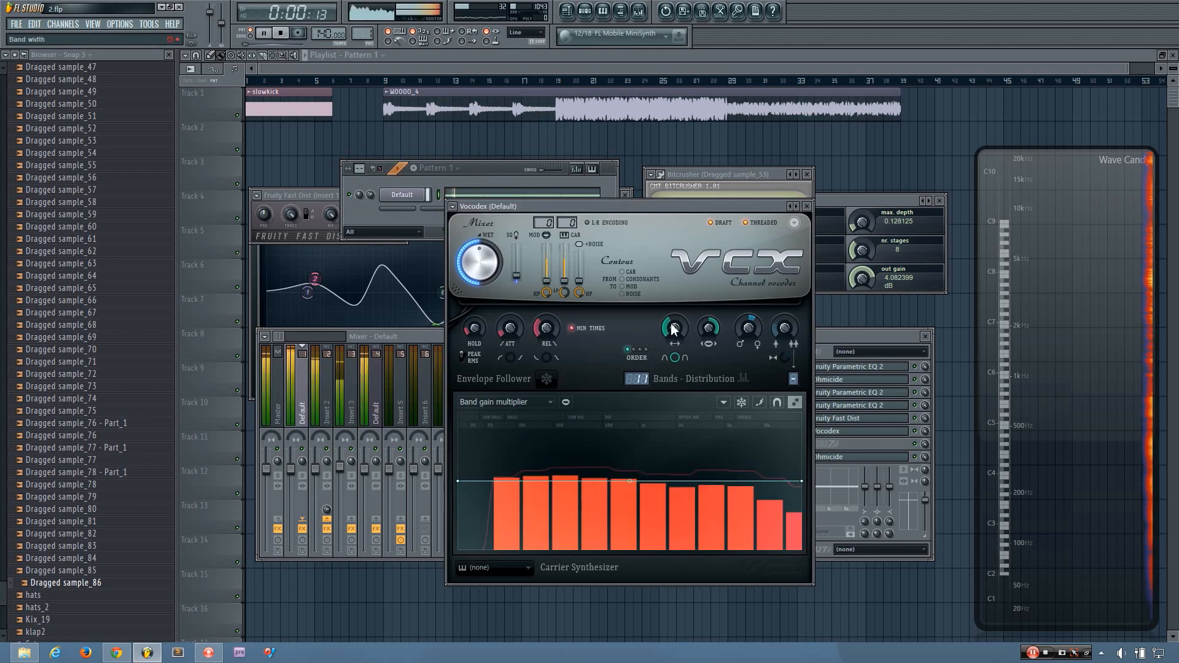
left_click_drag(749, 326, 674, 294)
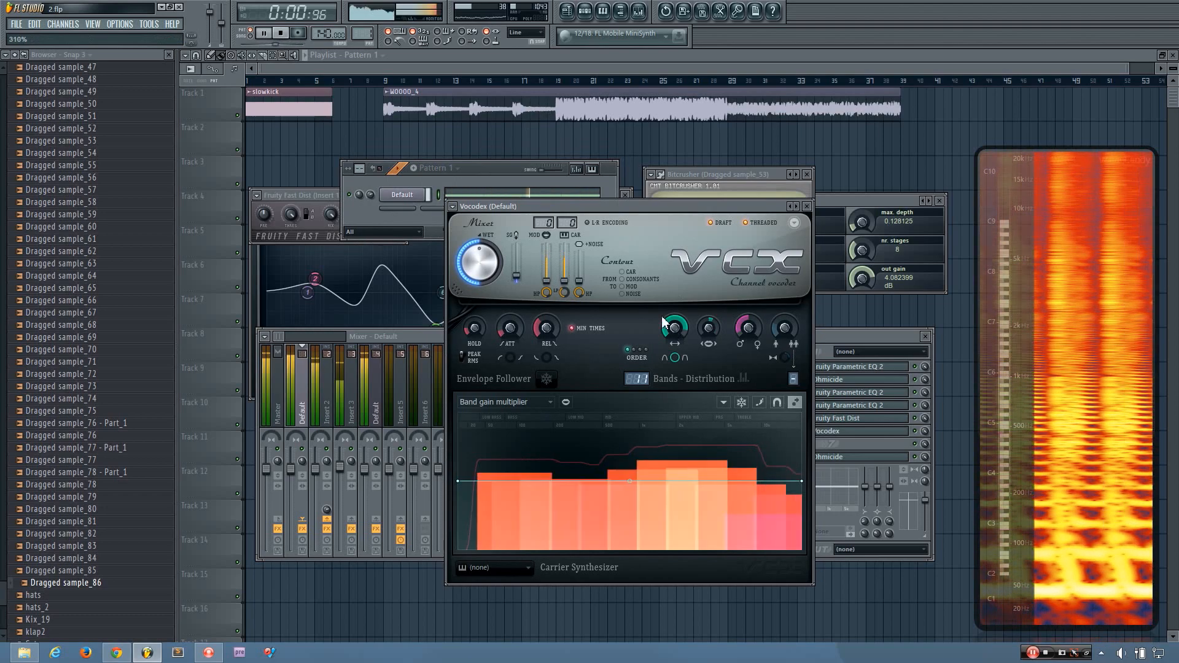
Step: Sweep band 3 of the third-slot Fruity Parametric EQ 2 on insert 1 while the kick plays, and close the equalizer
left_click(859, 393)
left_click(861, 394)
left_click(861, 394)
left_click_drag(393, 221, 378, 169)
left_click_drag(378, 169, 405, 178)
key("space")
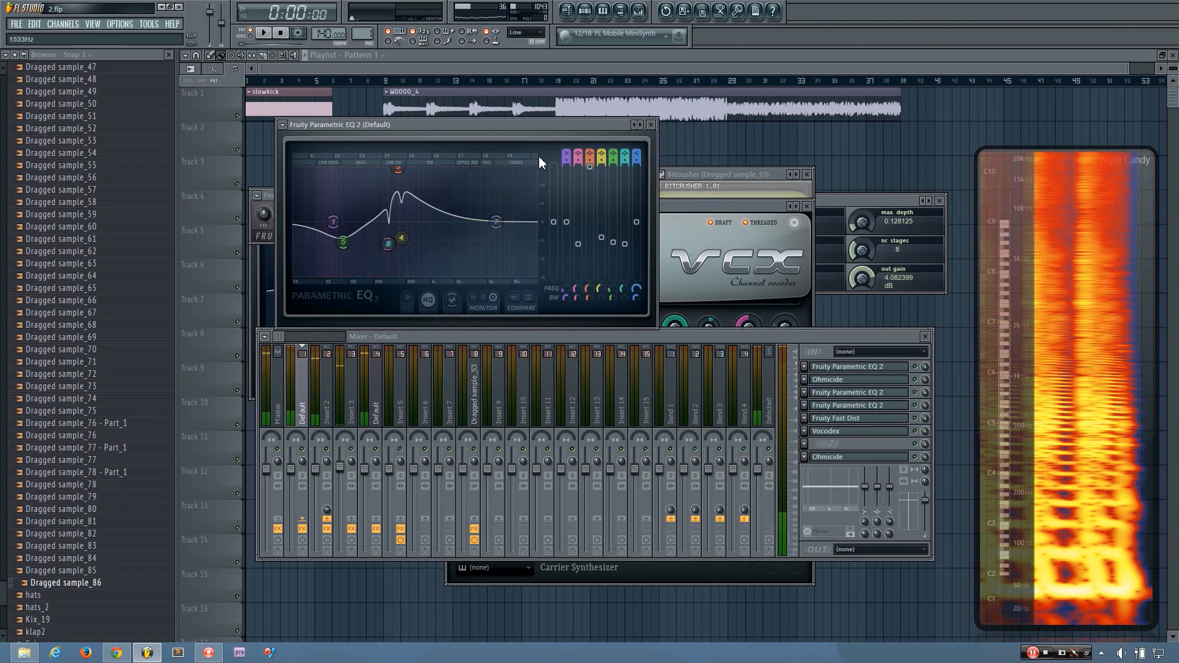
left_click(650, 125)
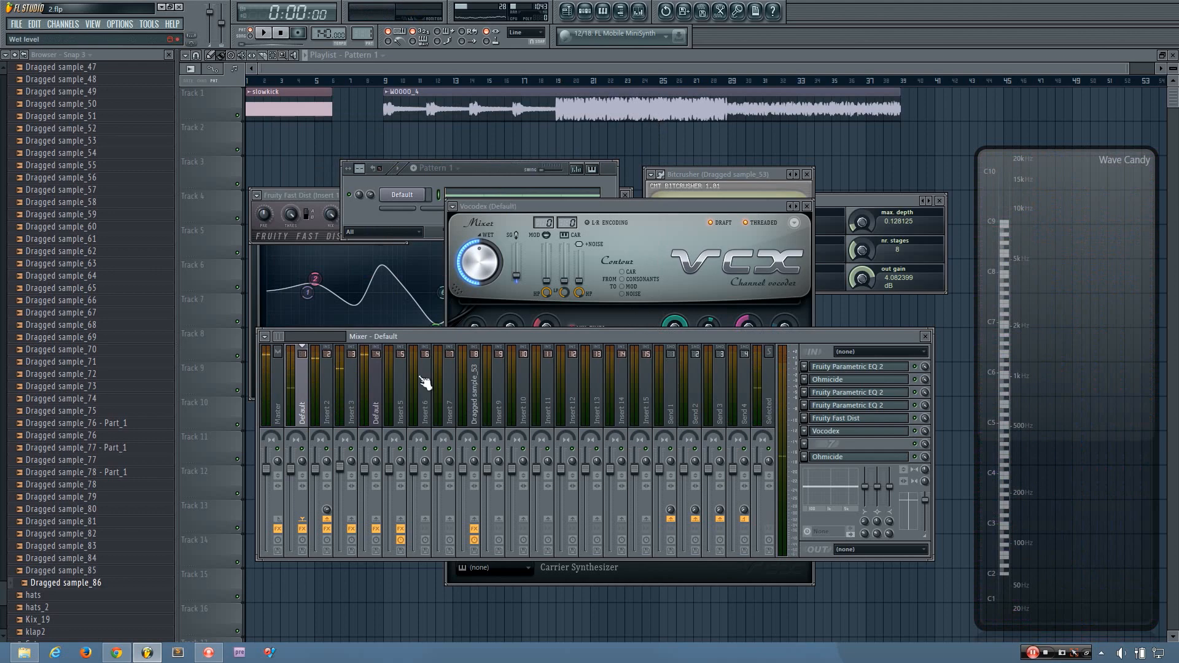
Step: Open the second-slot Ohmicide on insert 1 and adjust the crossover between bands 2 and 3 while auditioning the kick
left_click(852, 382)
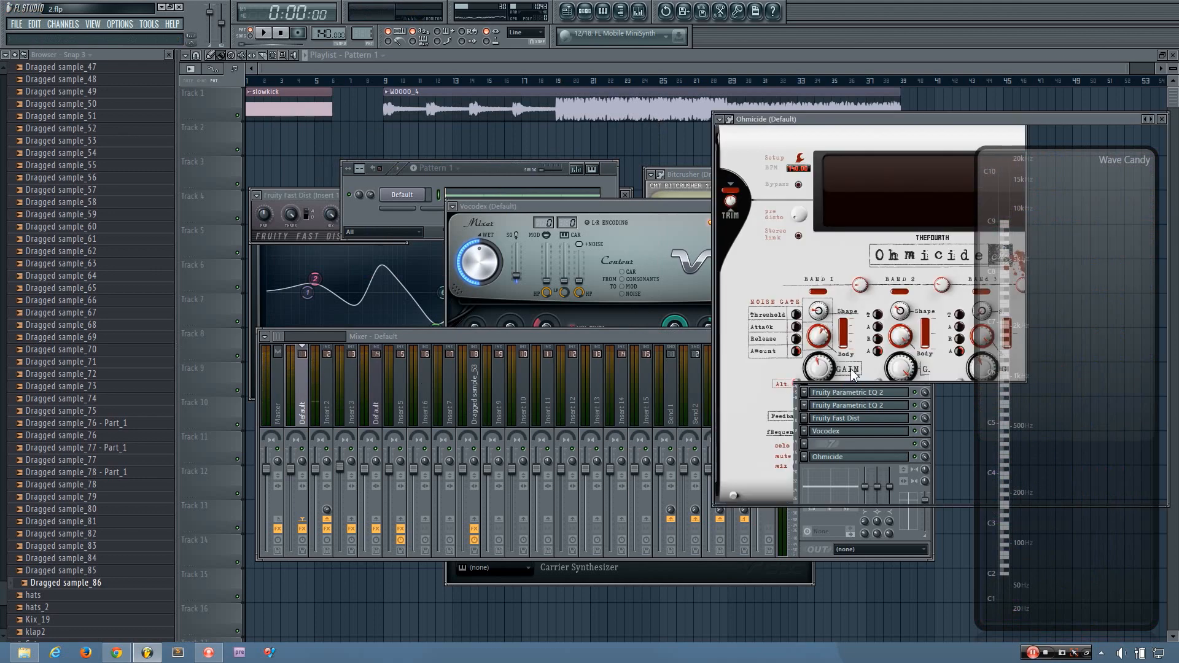
left_click_drag(814, 131, 608, 159)
key("space")
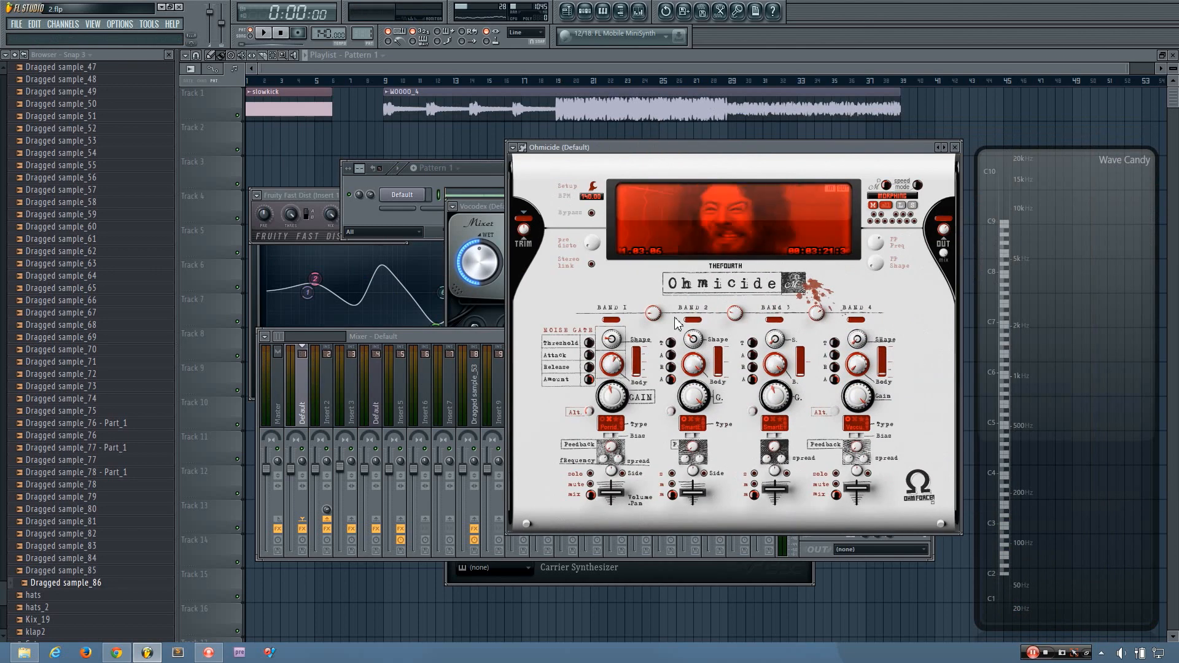
mouse_move(735, 314)
left_mouse_down()
mouse_move(653, 313)
mouse_move(735, 314)
left_mouse_up()
left_click(955, 148)
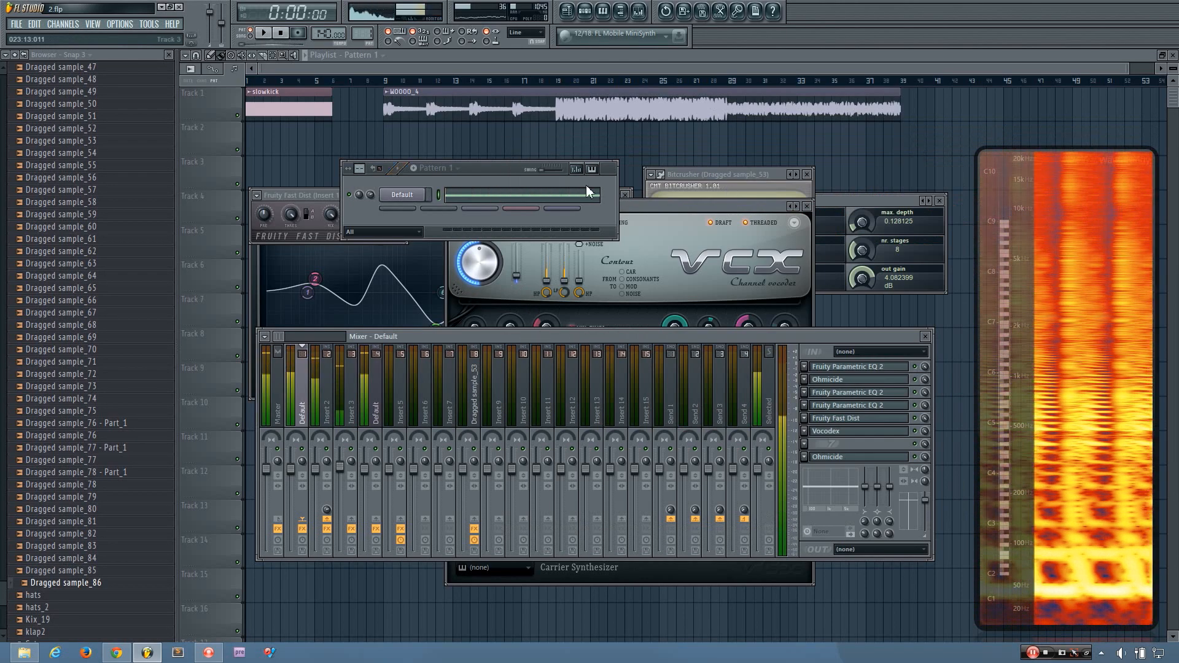
key("space")
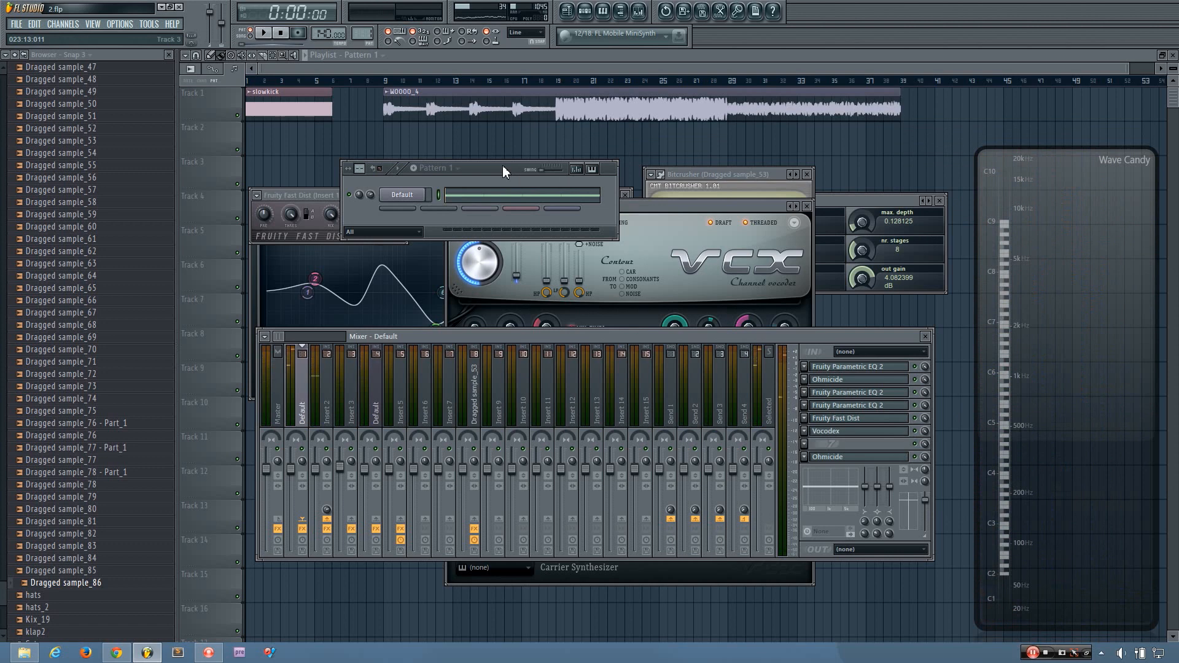
Step: Open the fourth-slot Fruity Parametric EQ 2 and the Default channel's Sytrus, and audition the kick with different unison settings
left_click_drag(482, 166, 437, 189)
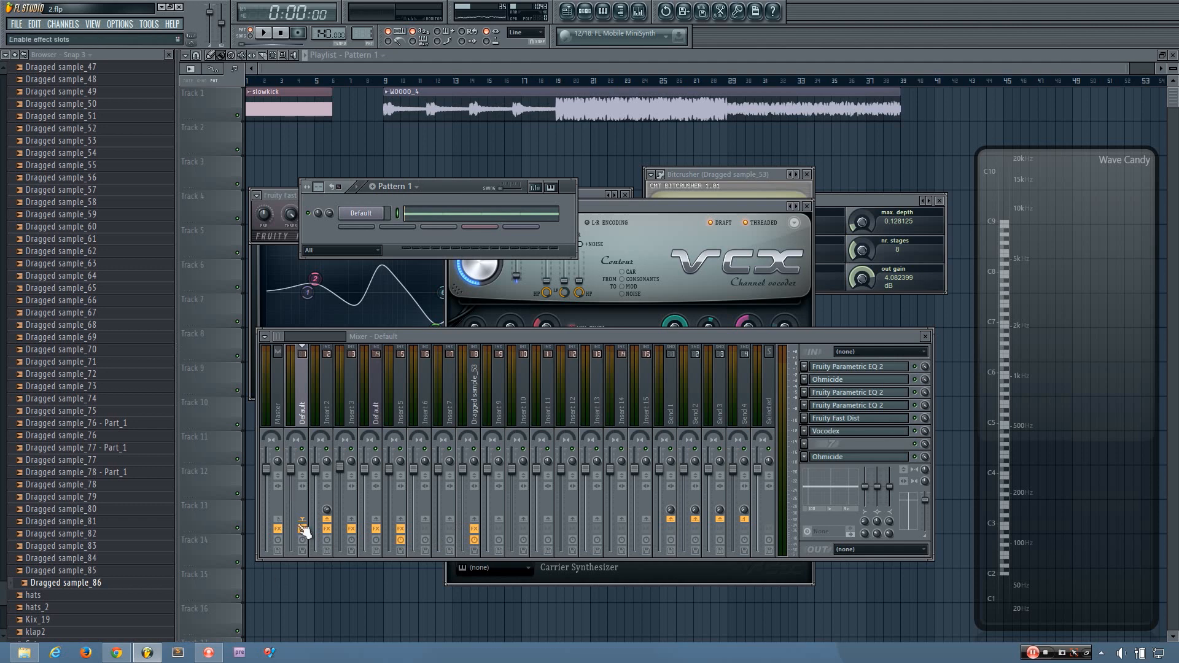
left_click(884, 406)
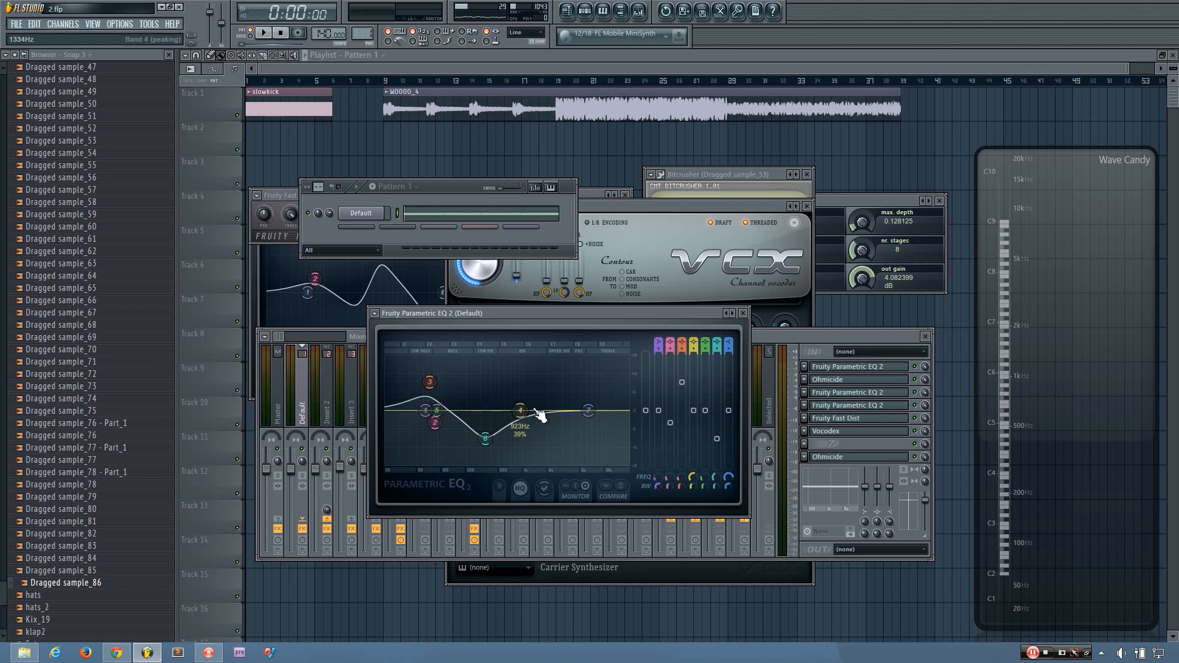
left_click(376, 215)
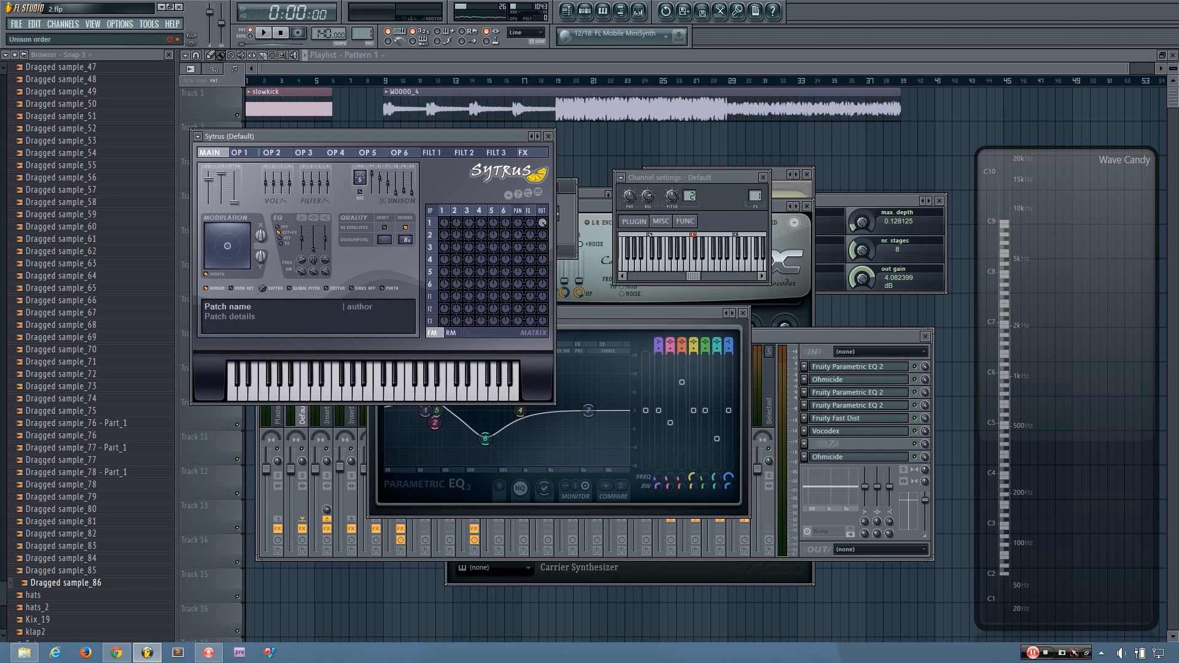
key("space")
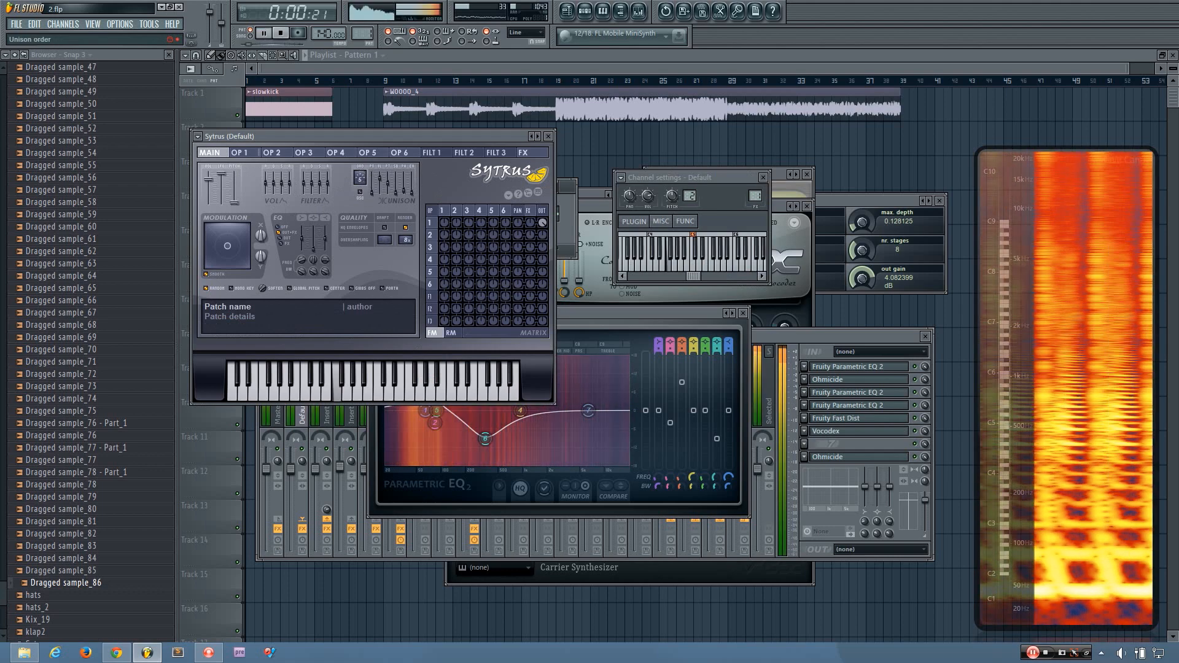
left_click_drag(399, 188, 396, 180)
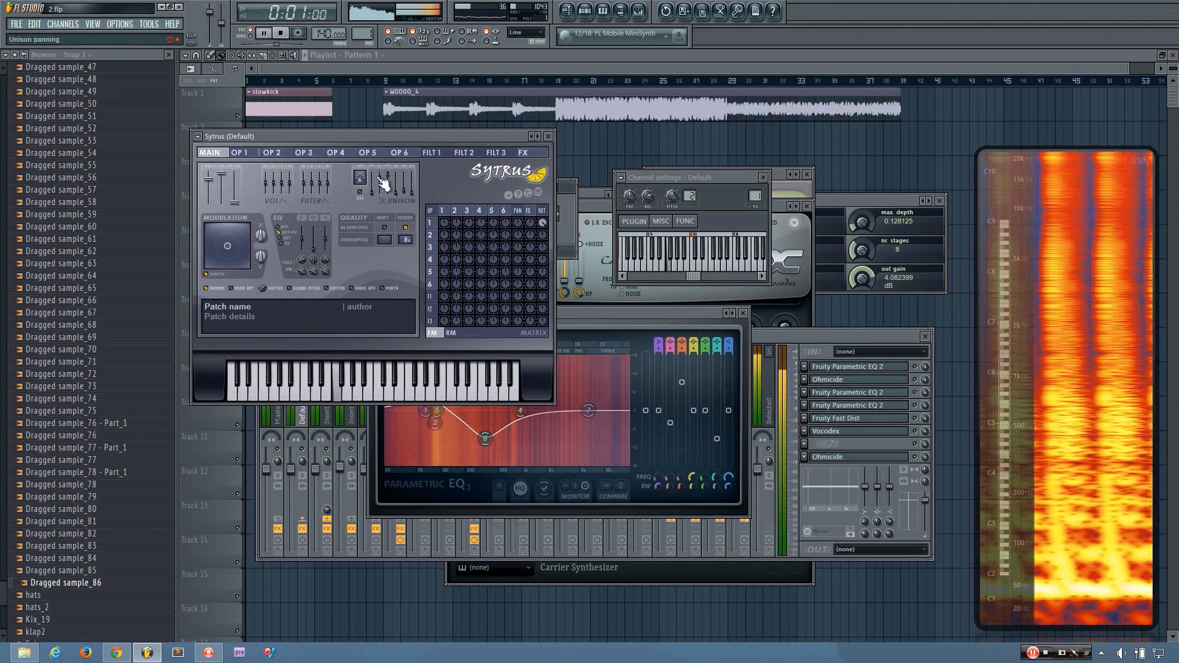
key("space")
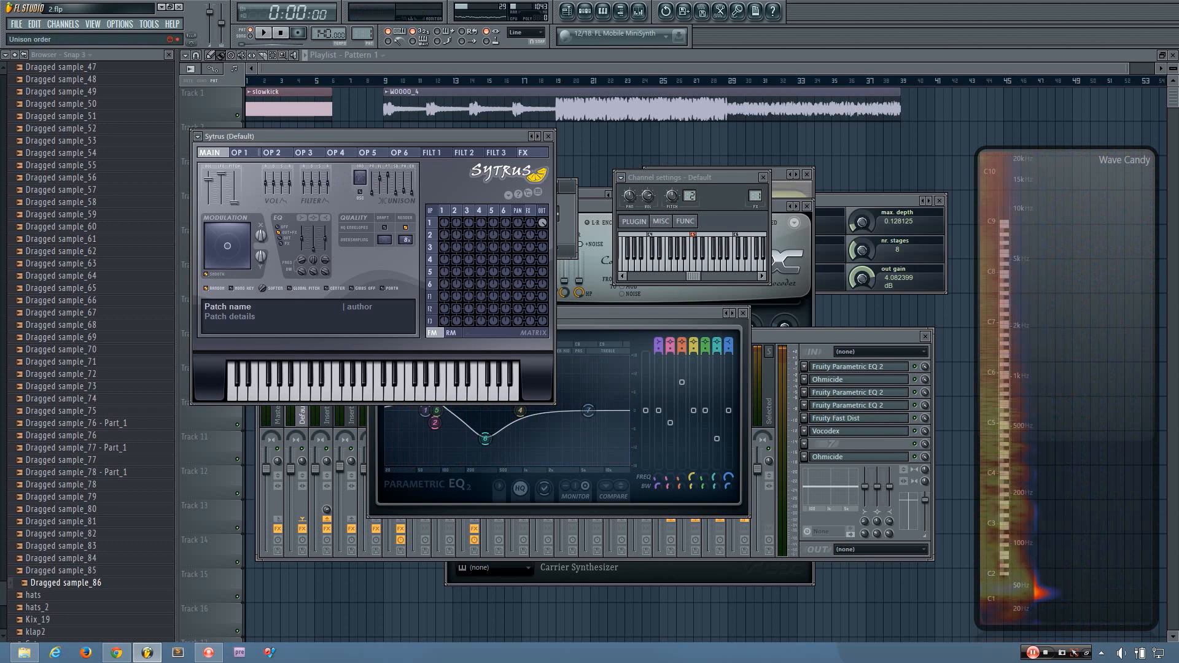
Step: Reposition bands 4 and 6 of the fourth-slot Fruity Parametric EQ 2 while auditioning the kick, resetting band 4's level to neutral
left_click_drag(645, 312, 647, 310)
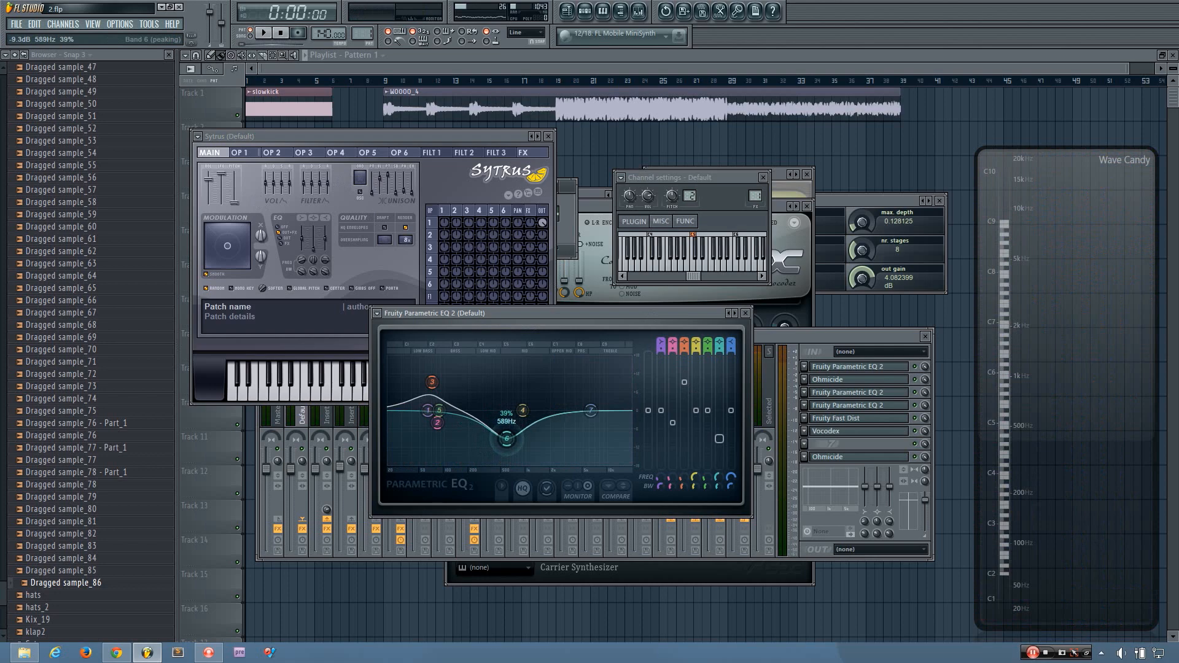
key("space")
left_click_drag(506, 438, 577, 403)
key("space")
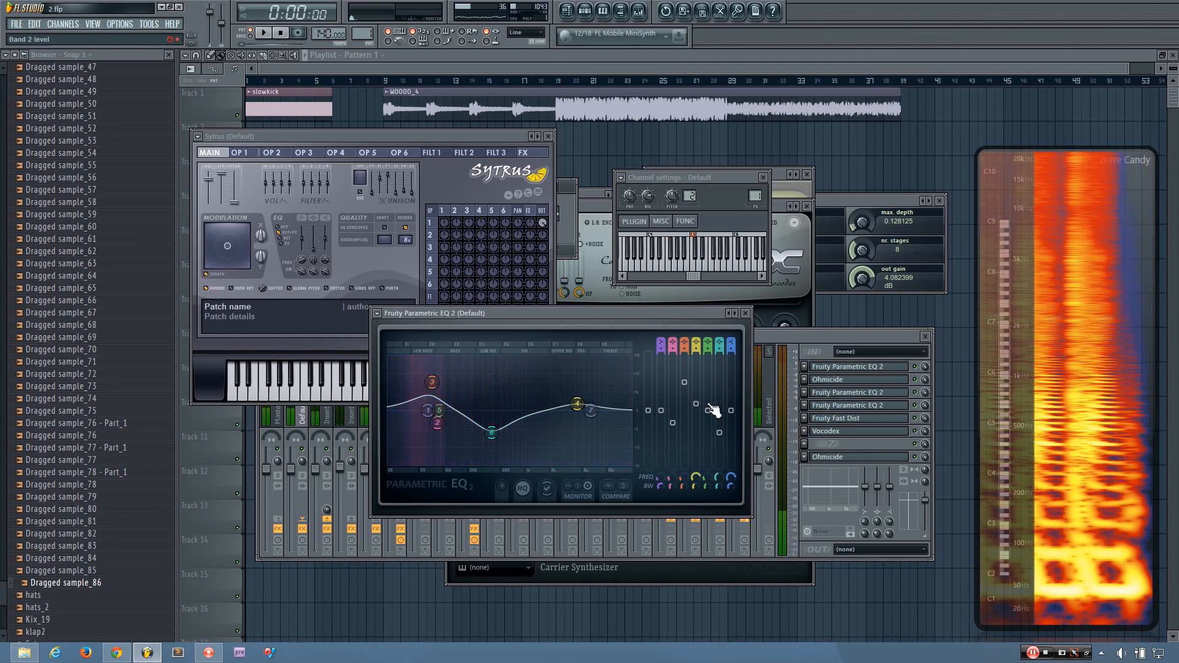
left_click(705, 408, "alt")
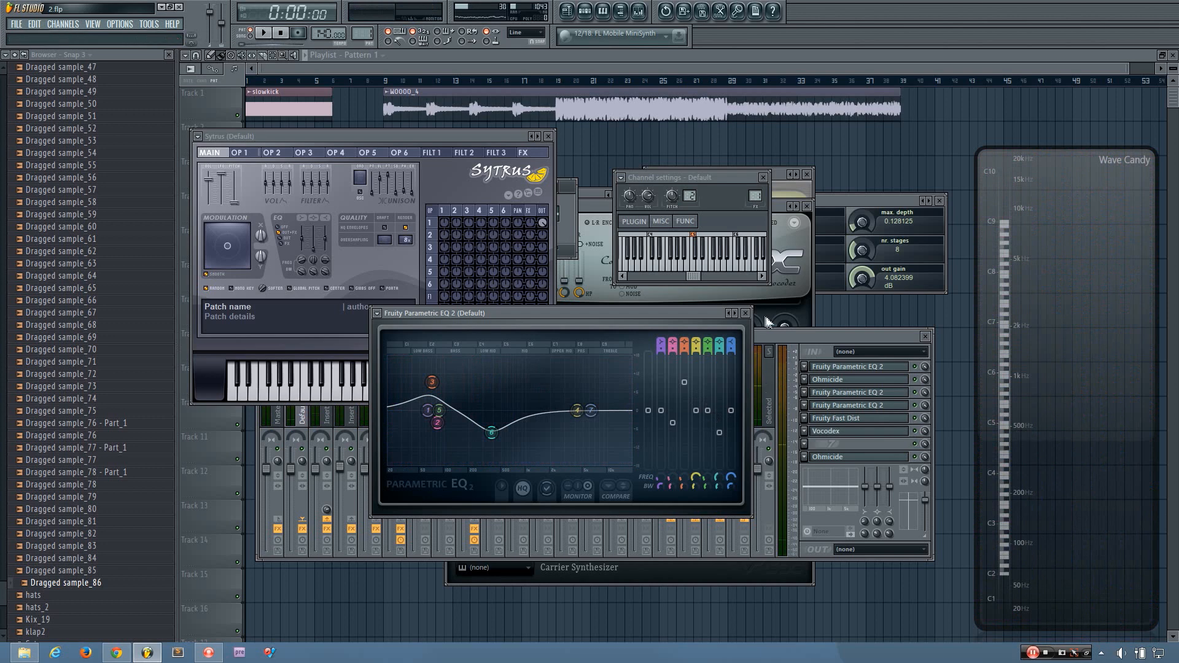
left_click(746, 314)
left_click(312, 423)
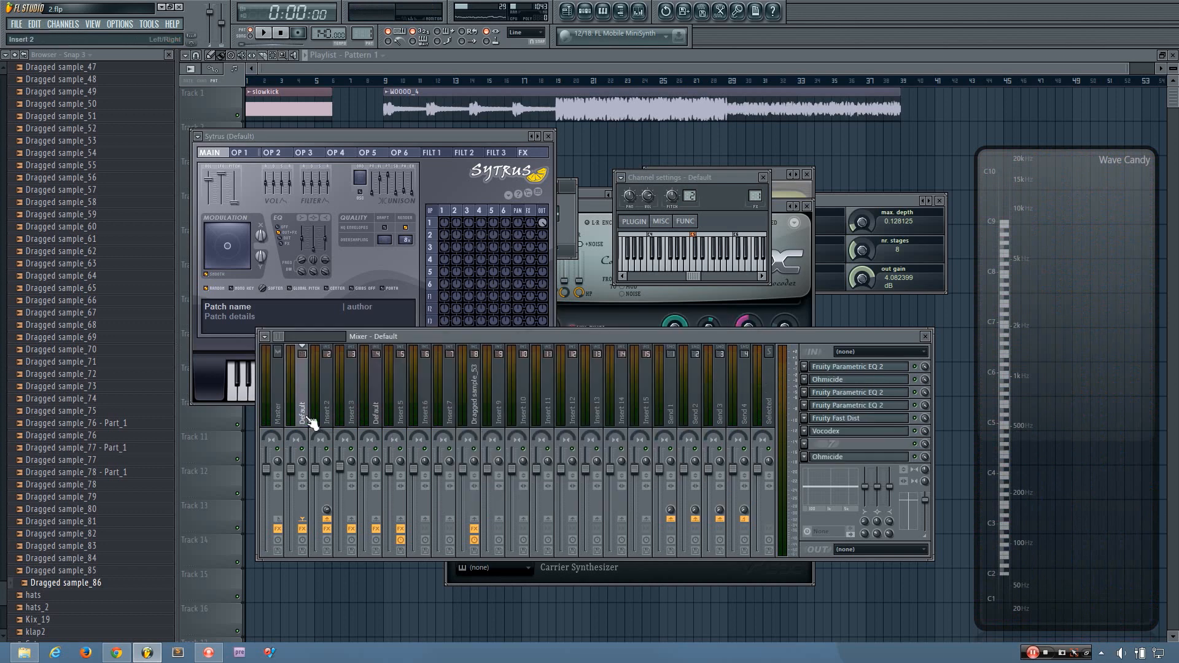
Step: Open the first-slot Fruity Parametric EQ 2 on insert 1, adjust band 3's level while auditioning the kick, and close the equalizer
left_click(878, 372)
left_click(879, 371)
left_click(862, 371)
left_click_drag(439, 249, 362, 177)
key("space")
left_click(639, 223)
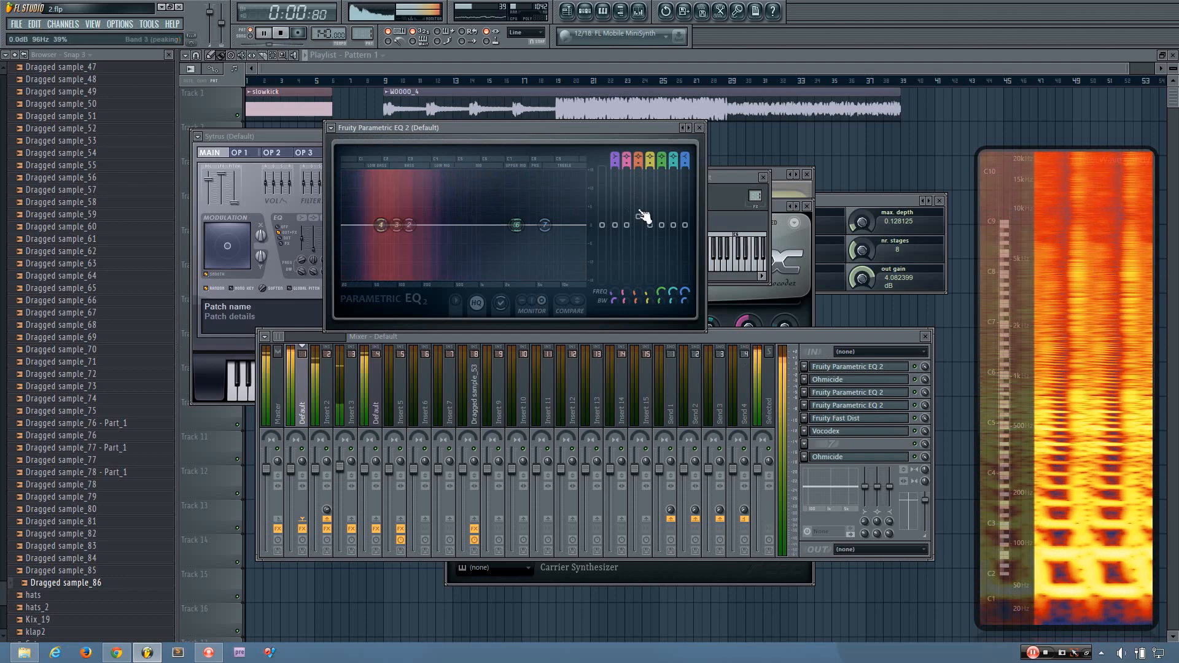
key("space")
left_click(699, 127)
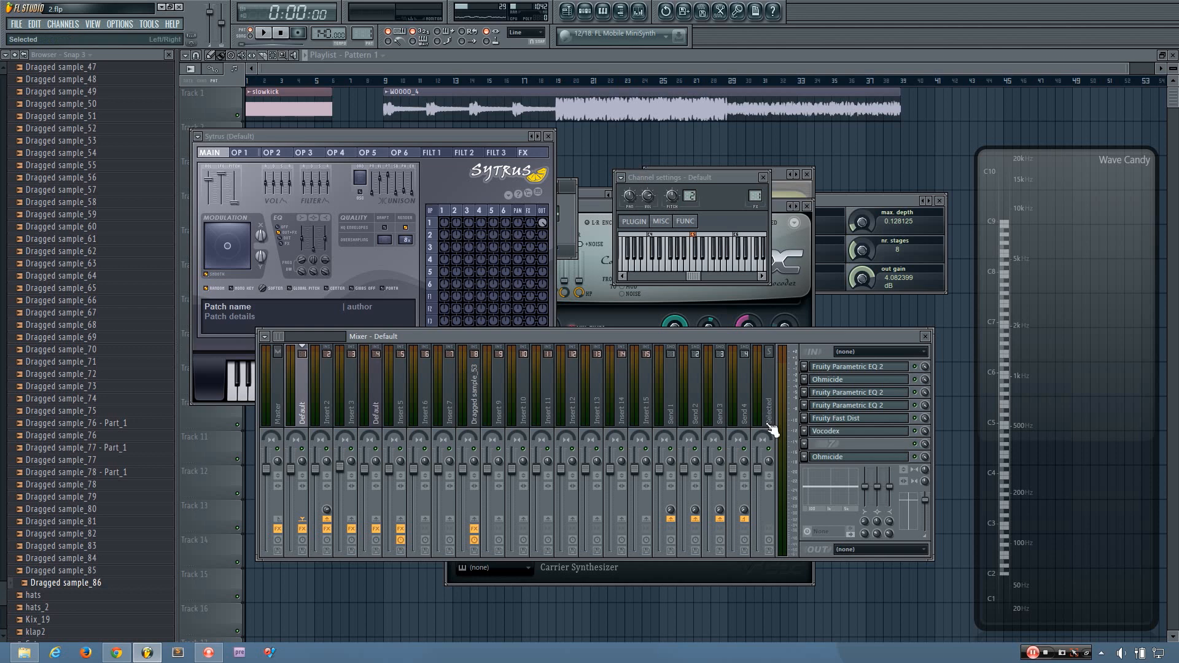
Step: Inspect the effect chains on mixer inserts 8, 7, 5, 4, 11 and 2
left_click(480, 402)
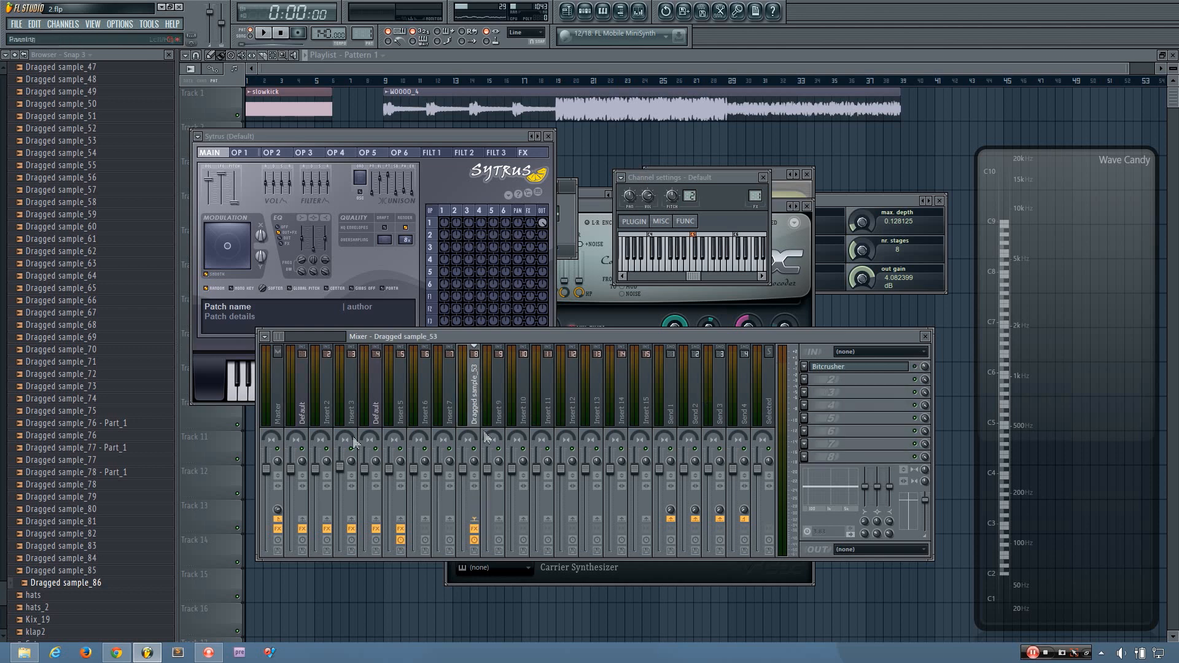
left_click(451, 411)
left_click(402, 412)
left_click(377, 413)
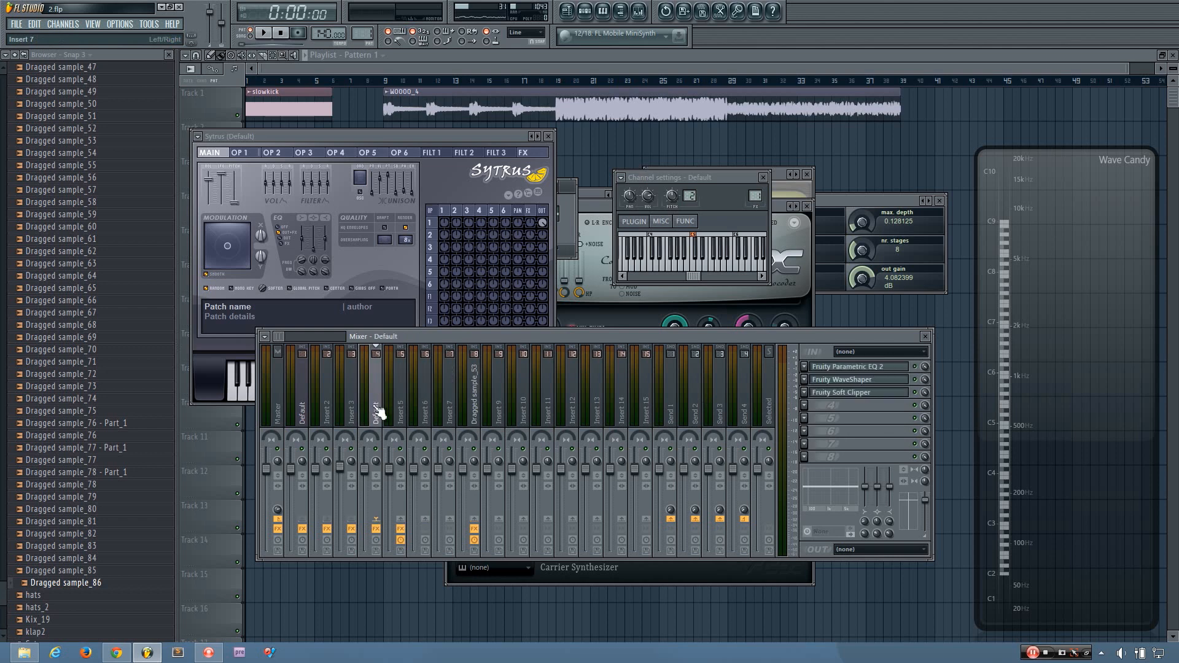
left_click(545, 406)
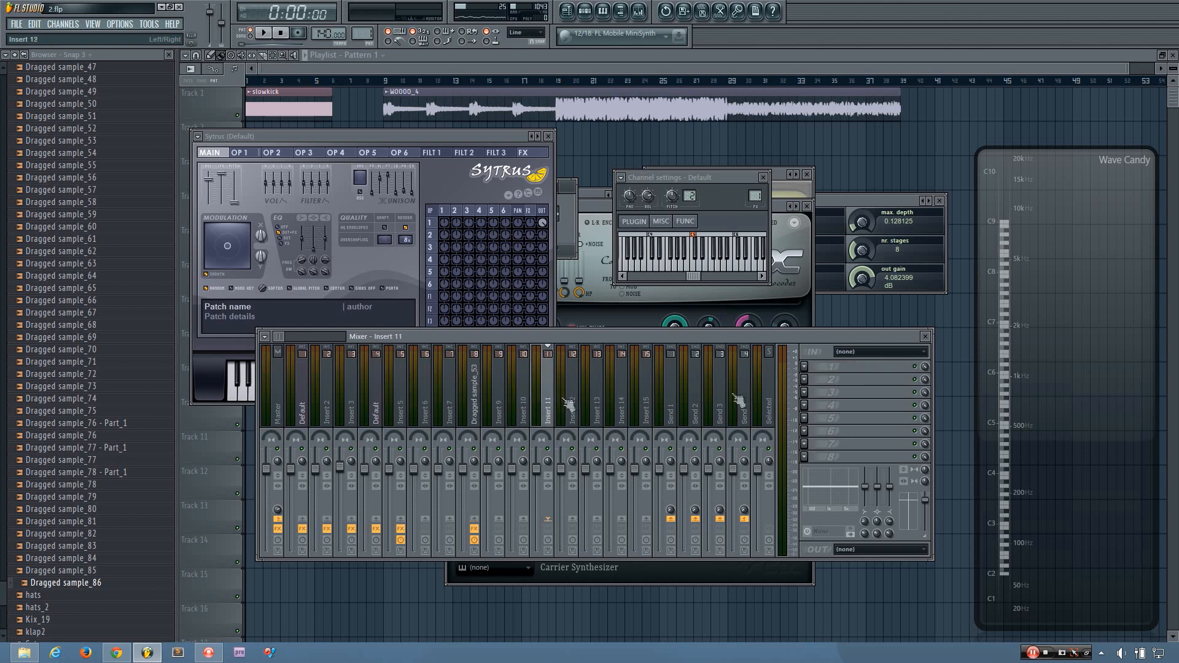
left_click(328, 420)
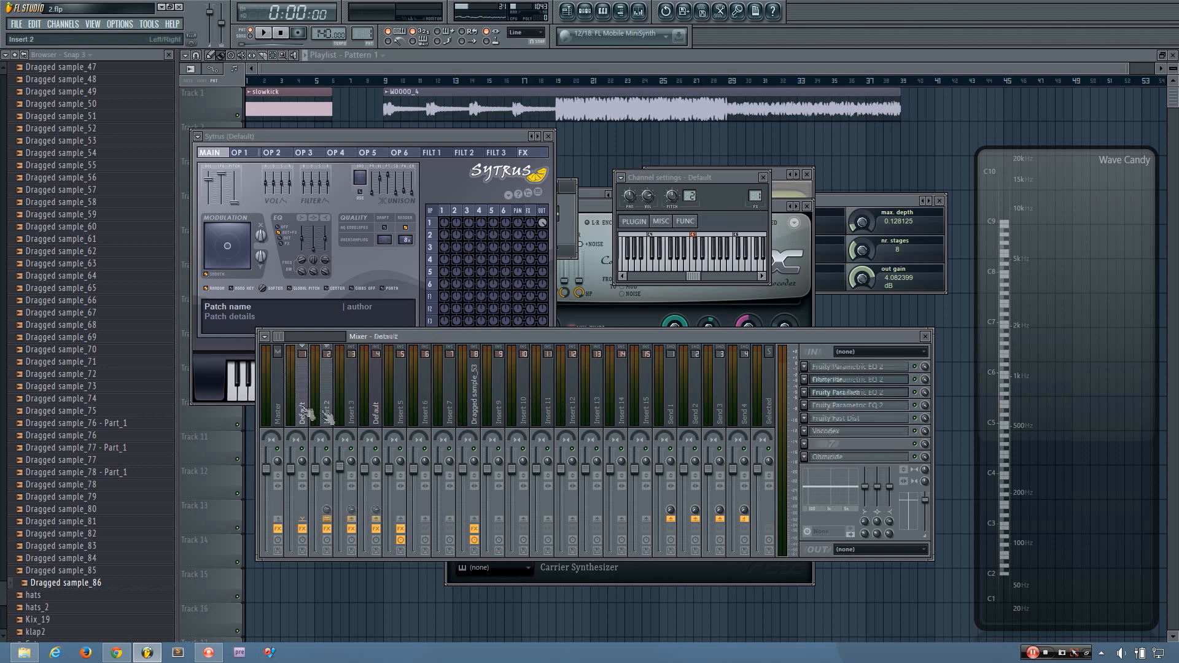
Step: Move insert 3's third-slot Fruity Parametric EQ 2 and its Fruity Fast Dist down to effect slots 6 and 7
left_click(351, 420)
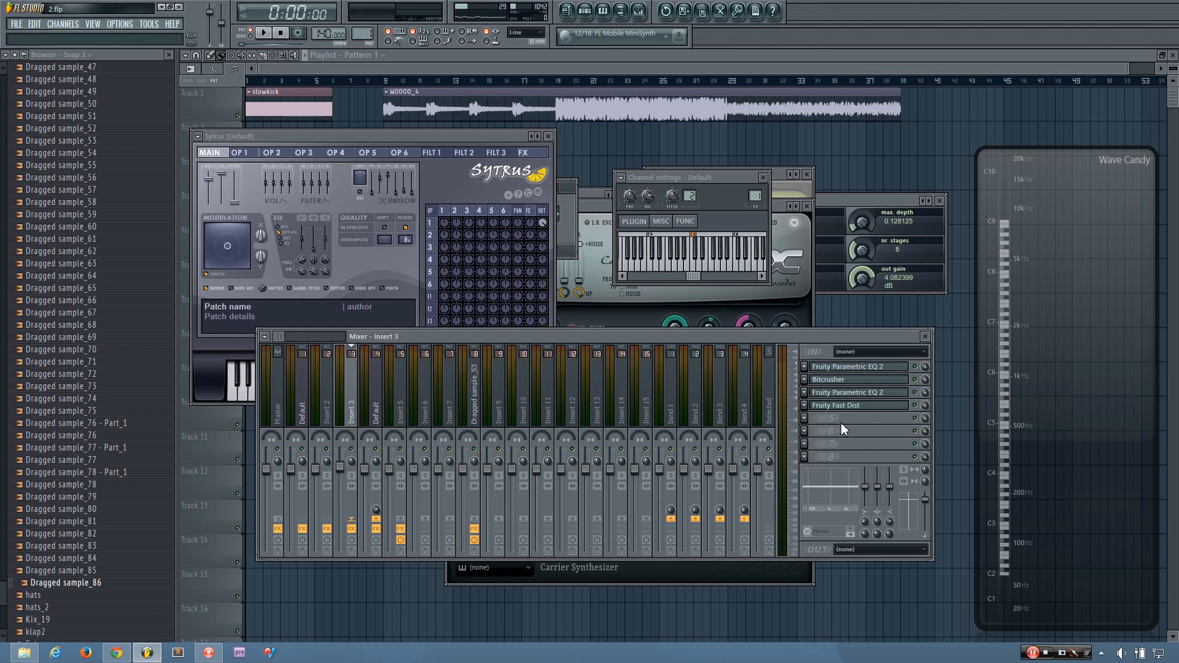
left_click_drag(850, 423, 847, 444)
left_click_drag(849, 398, 849, 437)
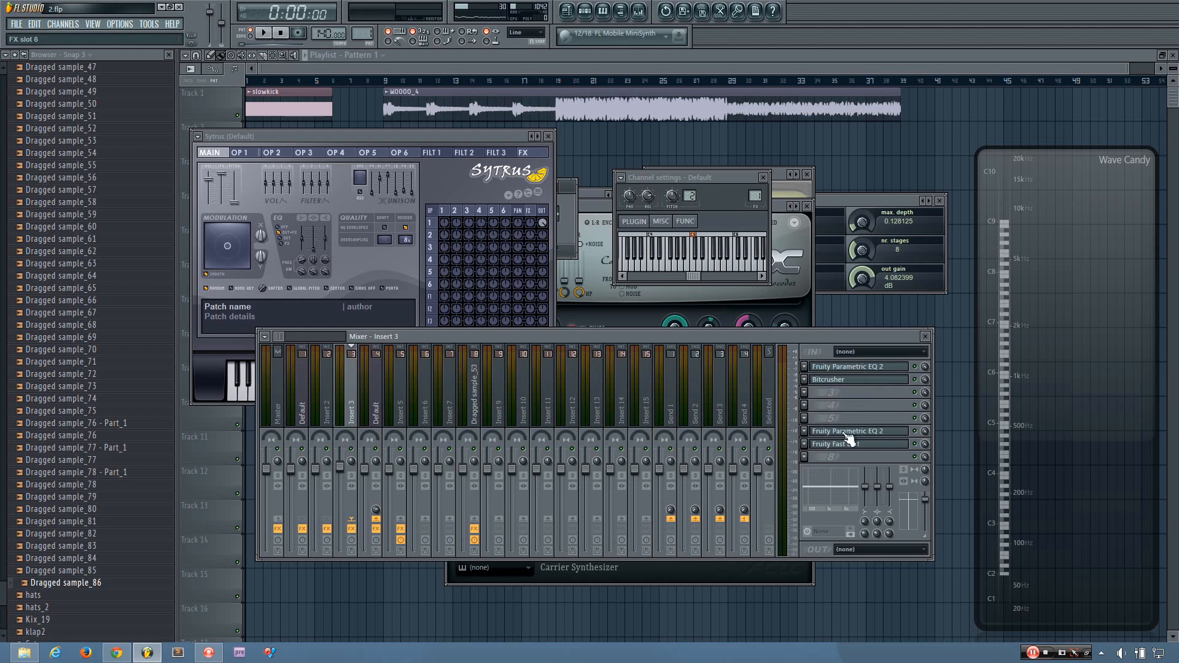
Step: Load Fruity Chorus into effect slot 4 of insert 3 and audition the kick
left_click(821, 418)
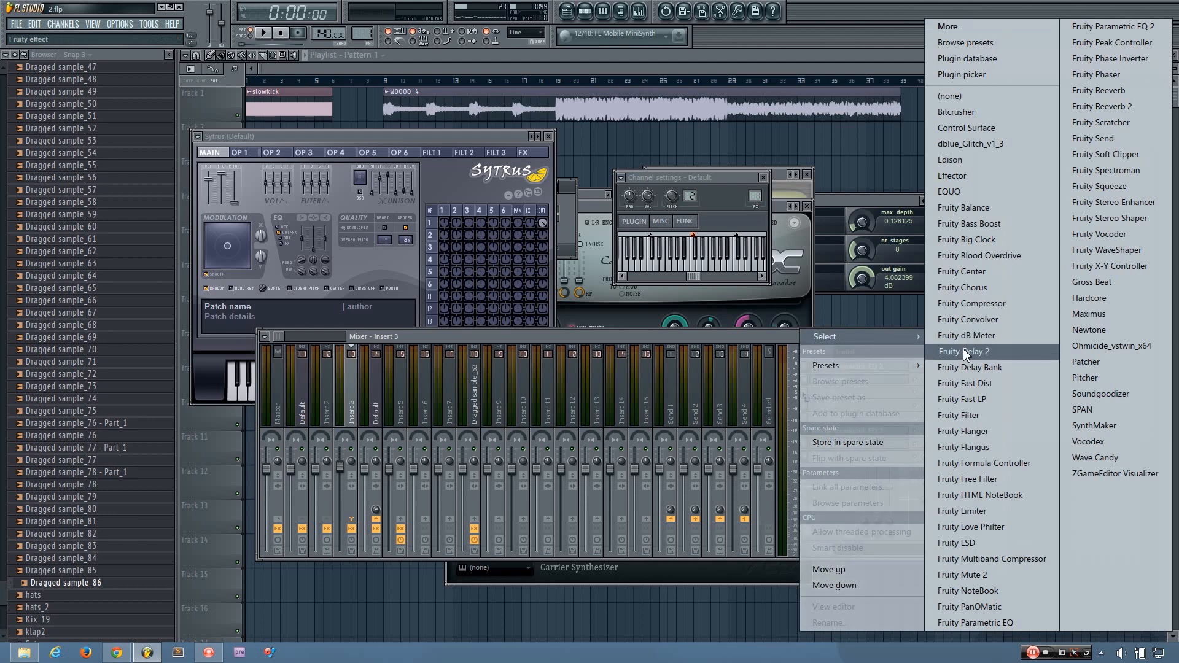
left_click(967, 294)
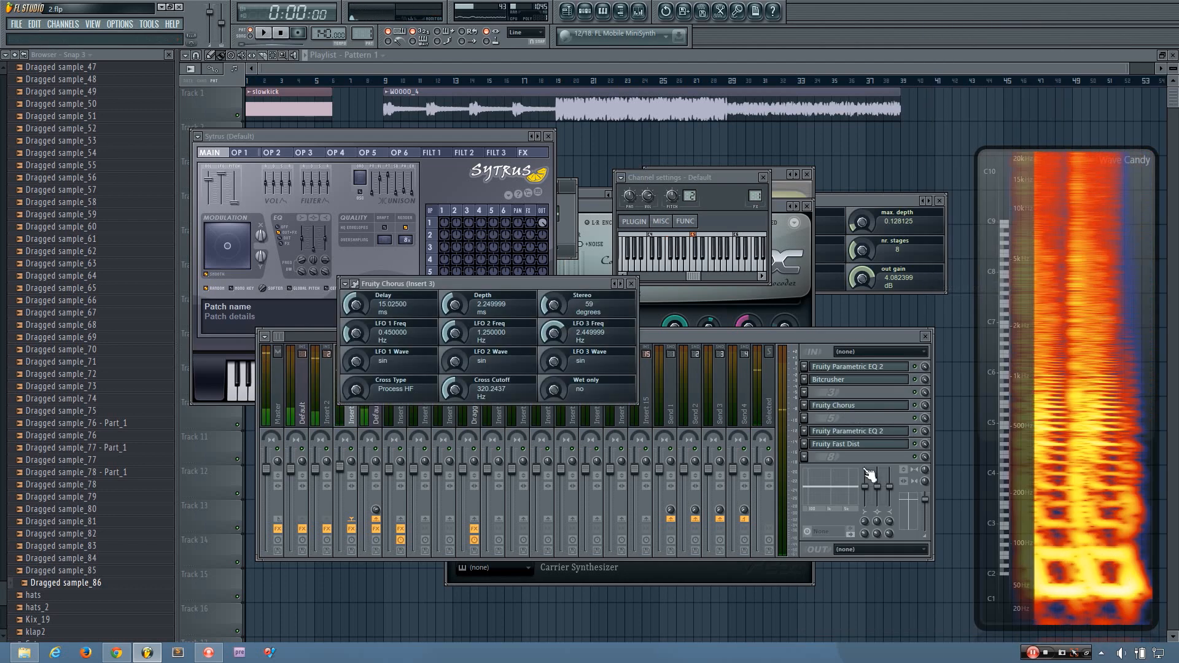
left_click(923, 482)
key("space")
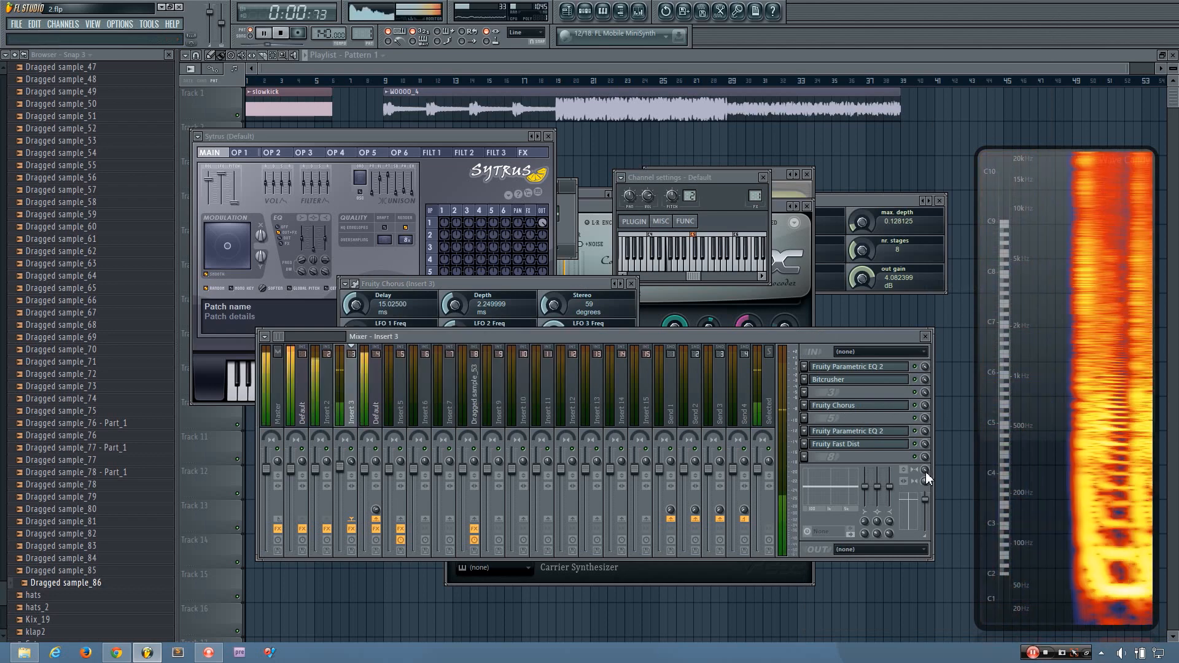
key("space")
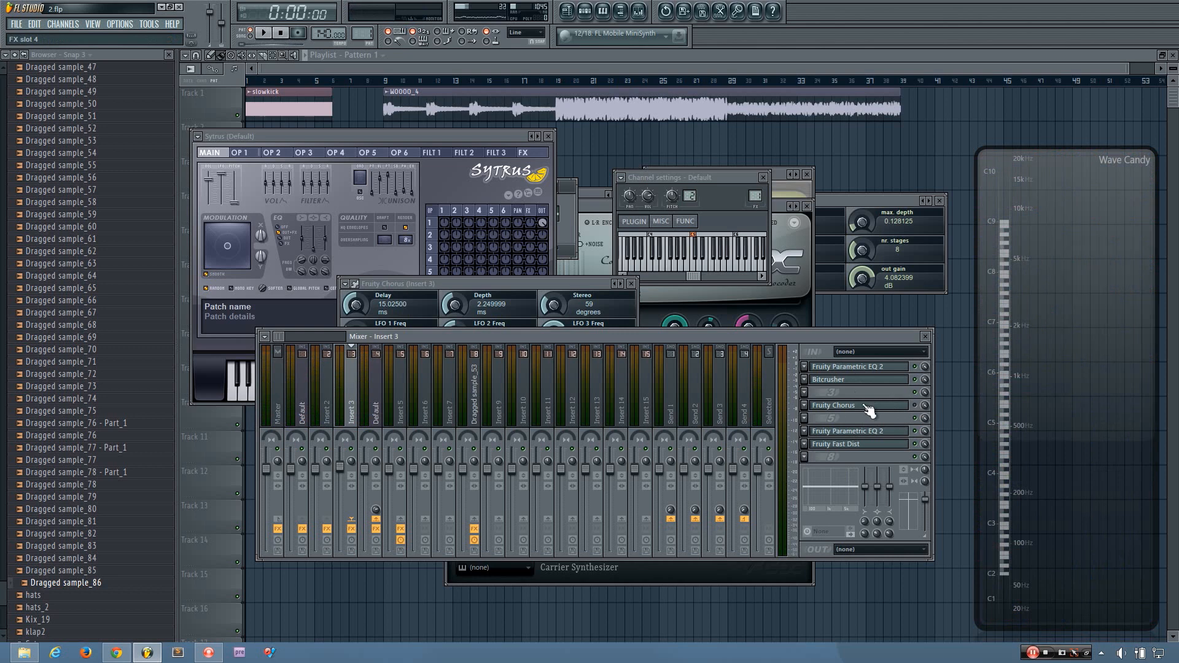
Step: Load Fruity Parametric EQ 2 and Fruity Fast Dist into effect slots 1 and 2 of insert 12
left_click(579, 407)
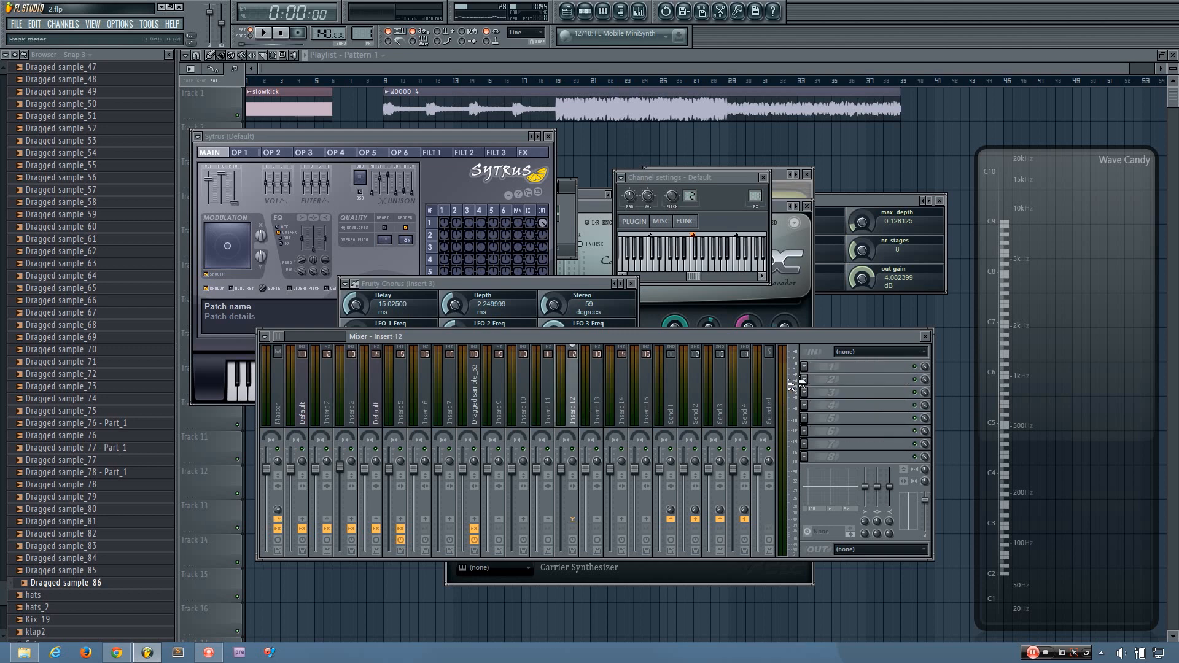
left_click(804, 366)
mouse_move(826, 336)
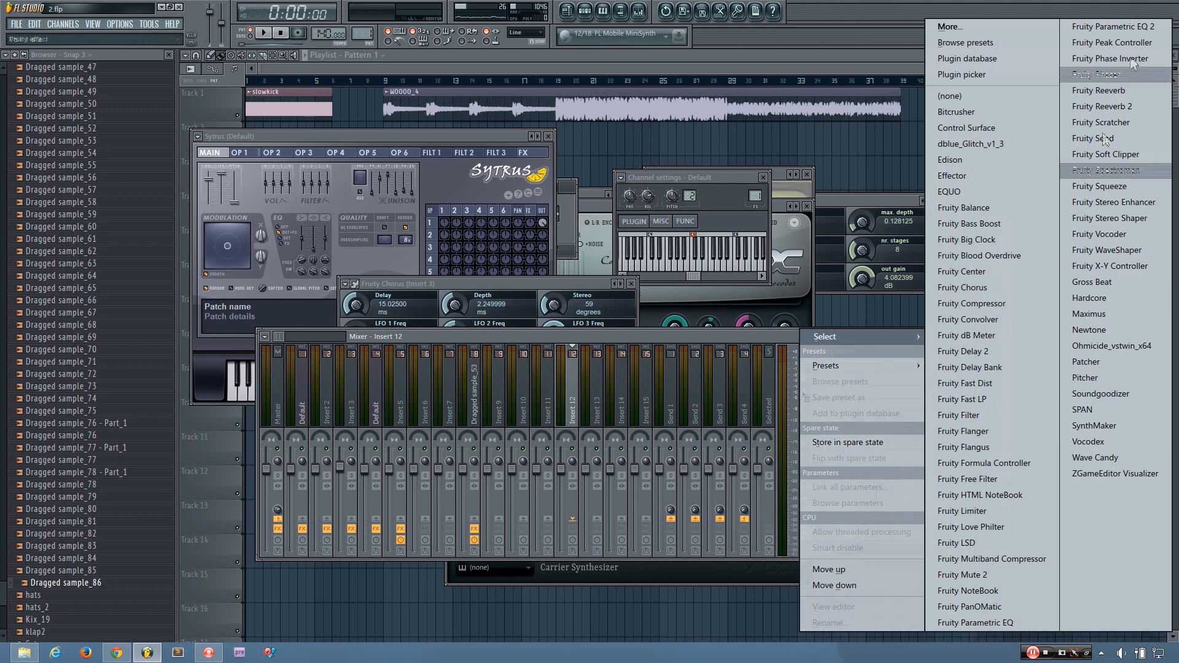
left_click(1127, 38)
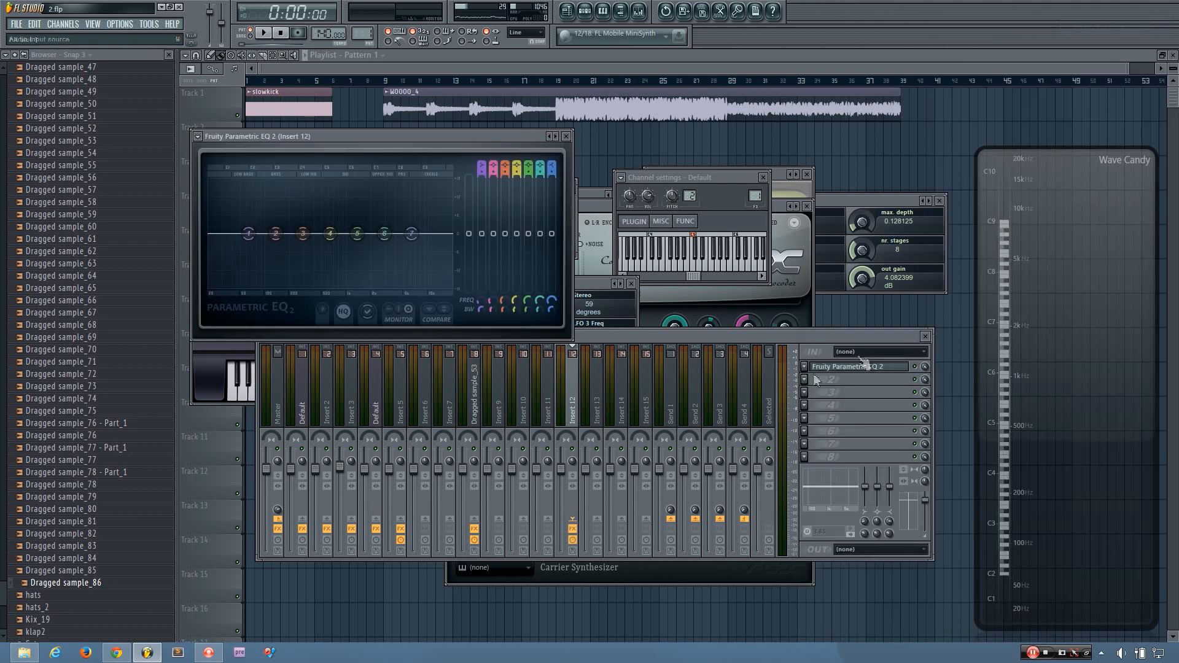
left_click(806, 383)
left_click(1016, 385)
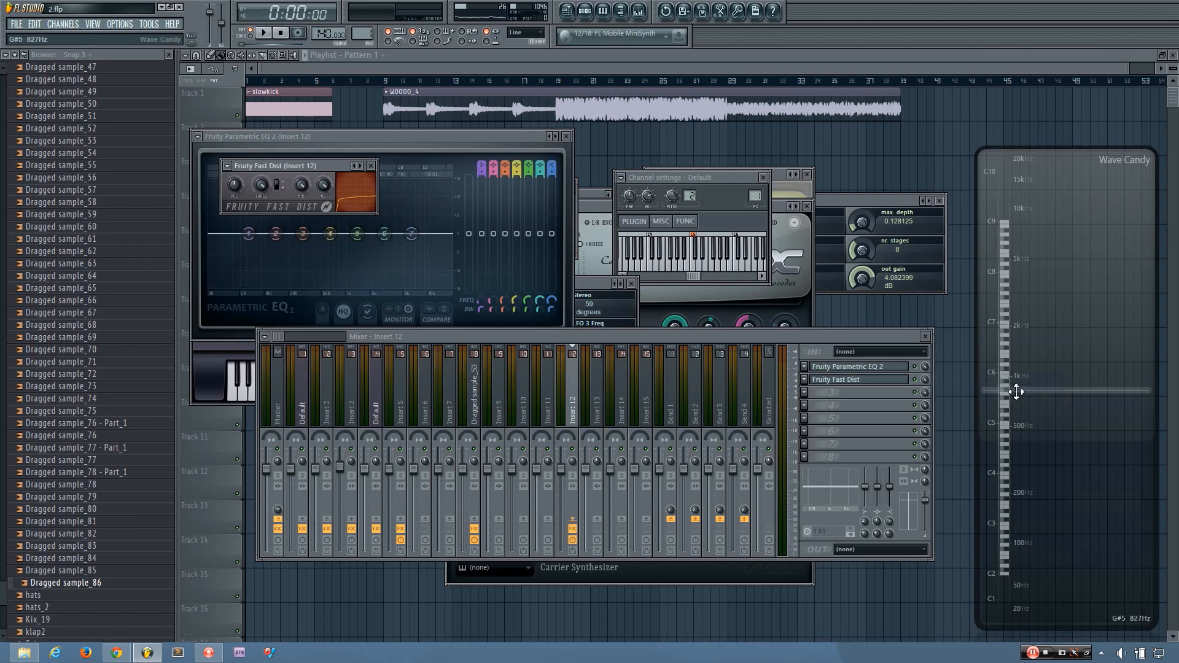
Step: Add a second Fruity Parametric EQ 2 and Fruity Fast Dist pair in effect slots 4 and 5 of insert 12
left_click(806, 404)
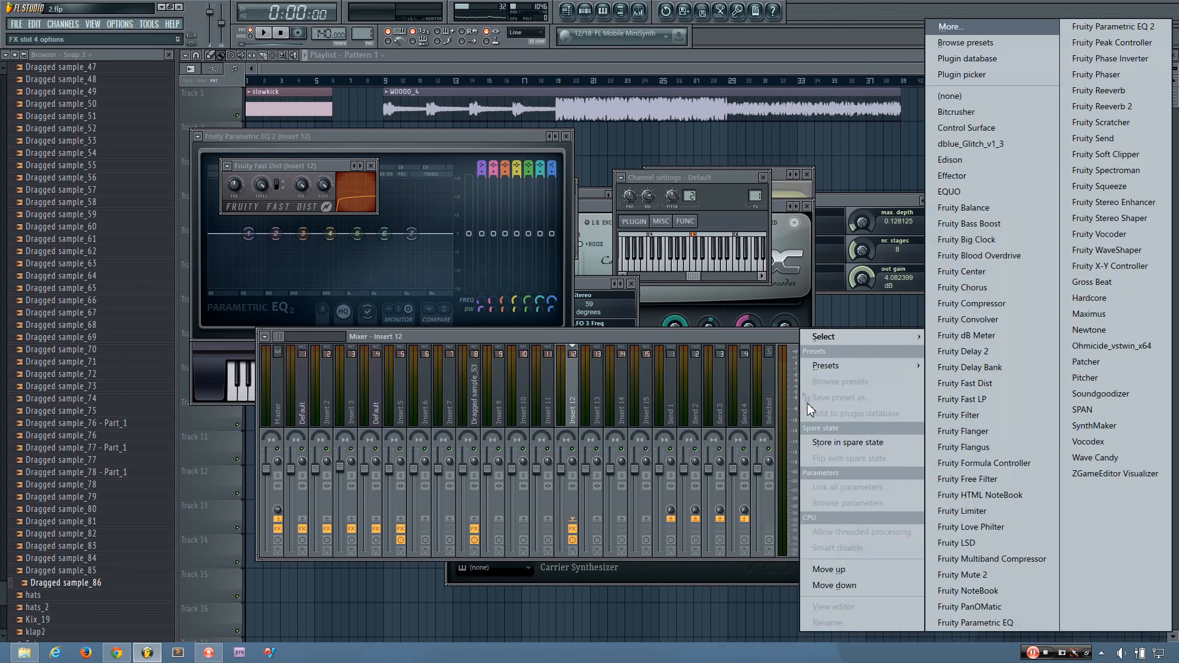
mouse_move(851, 338)
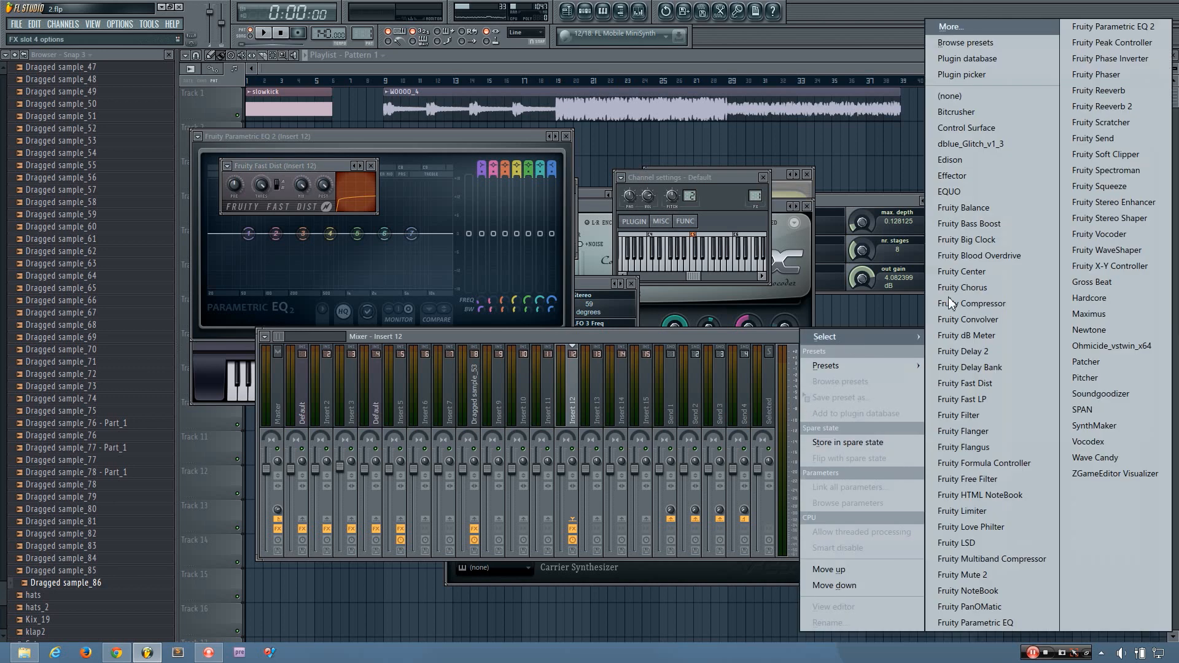
left_click(1118, 27)
left_click(804, 418)
mouse_move(851, 337)
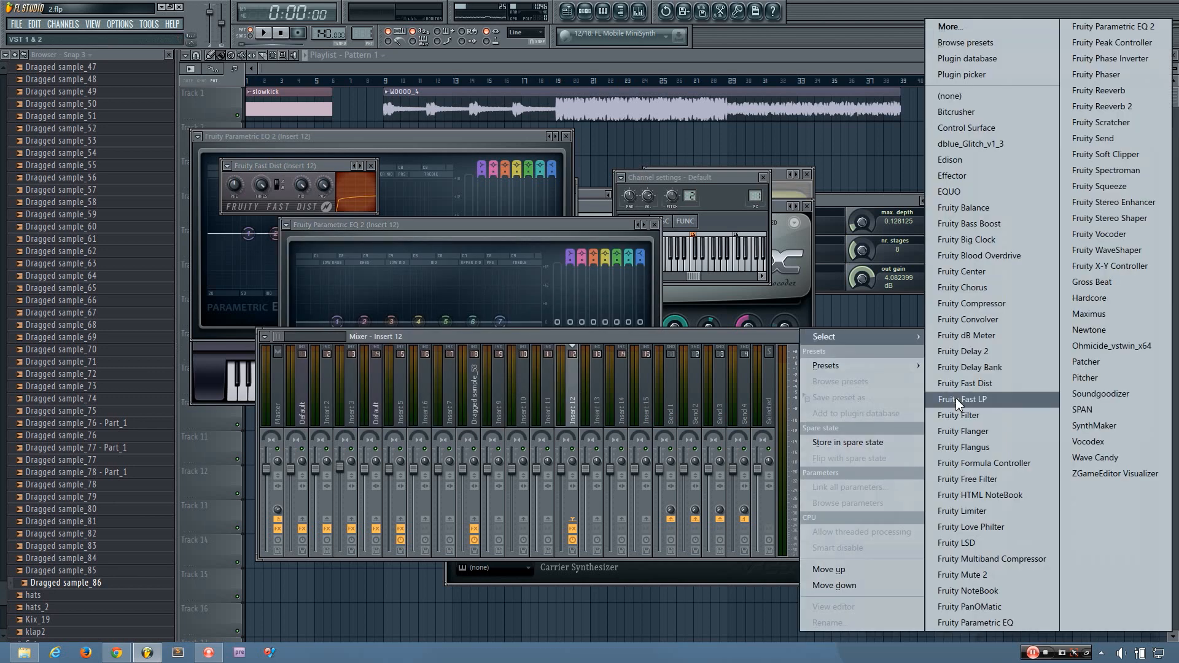
left_click(983, 384)
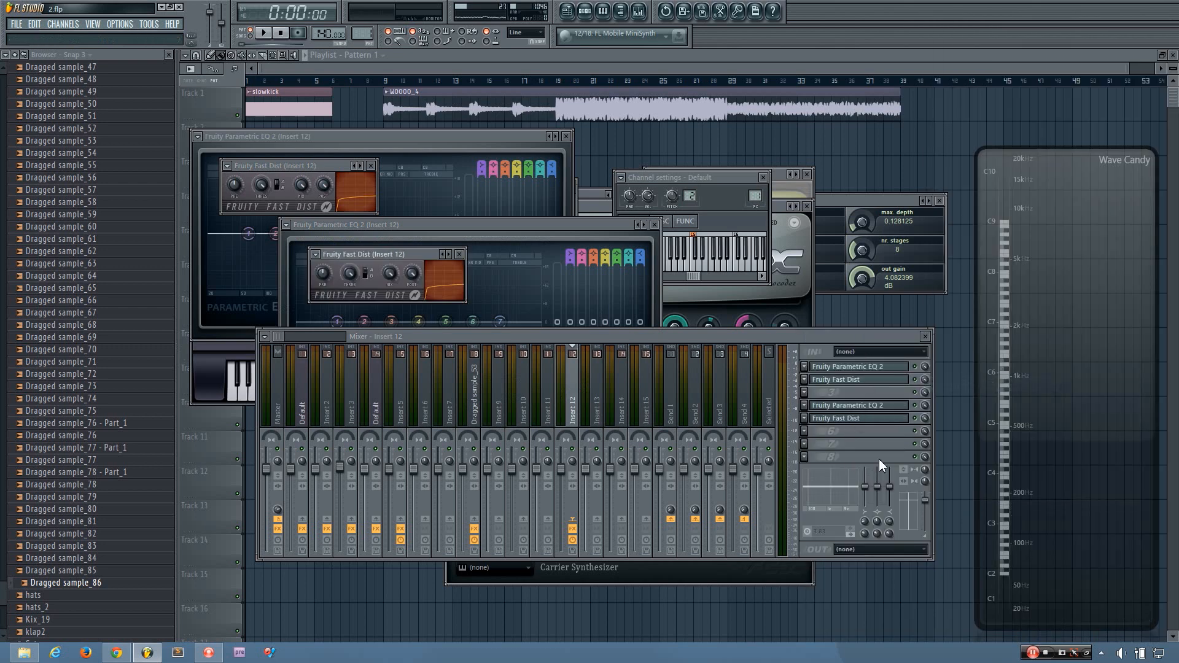
left_click(804, 392)
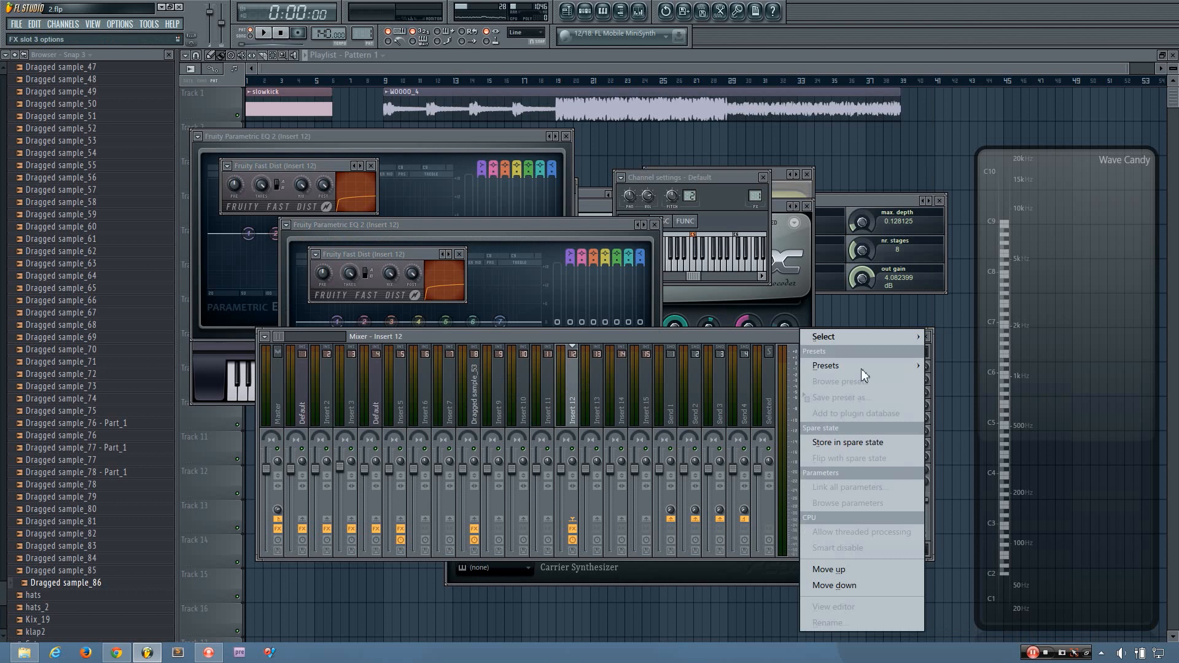
mouse_move(866, 336)
left_click(1095, 457)
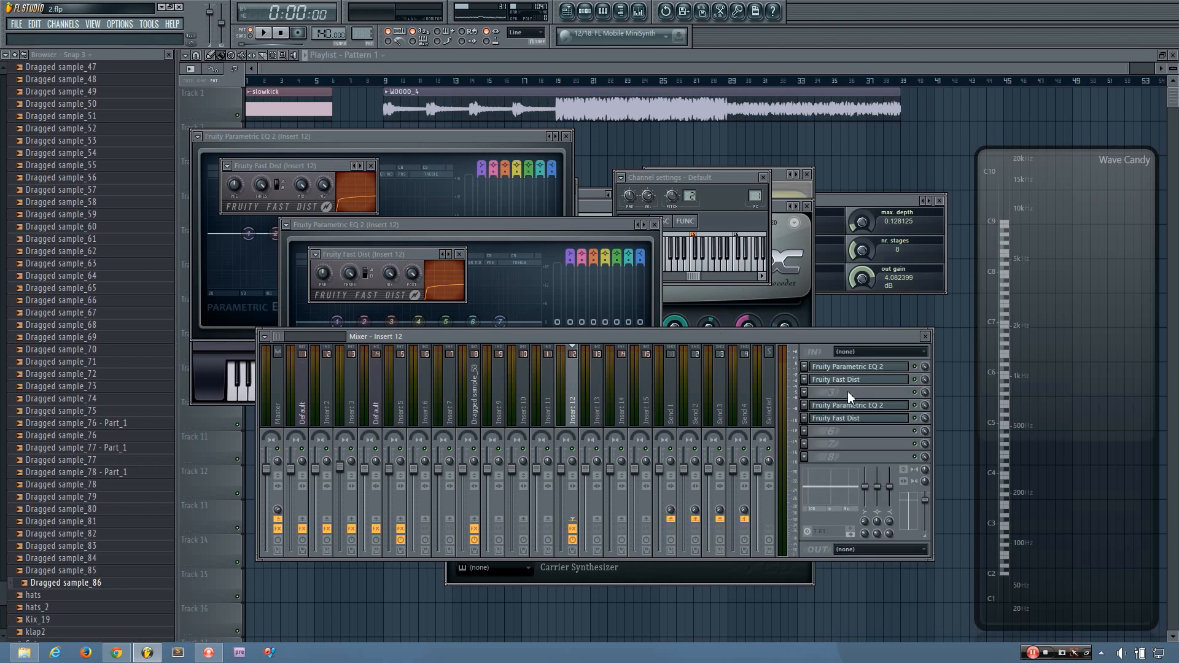
Step: Close the second Fruity Fast Dist window and load Fruity Parametric EQ 2 and Fruity Fast Dist into slots 7 and 8 of insert 12
left_click(459, 254)
left_click(809, 441)
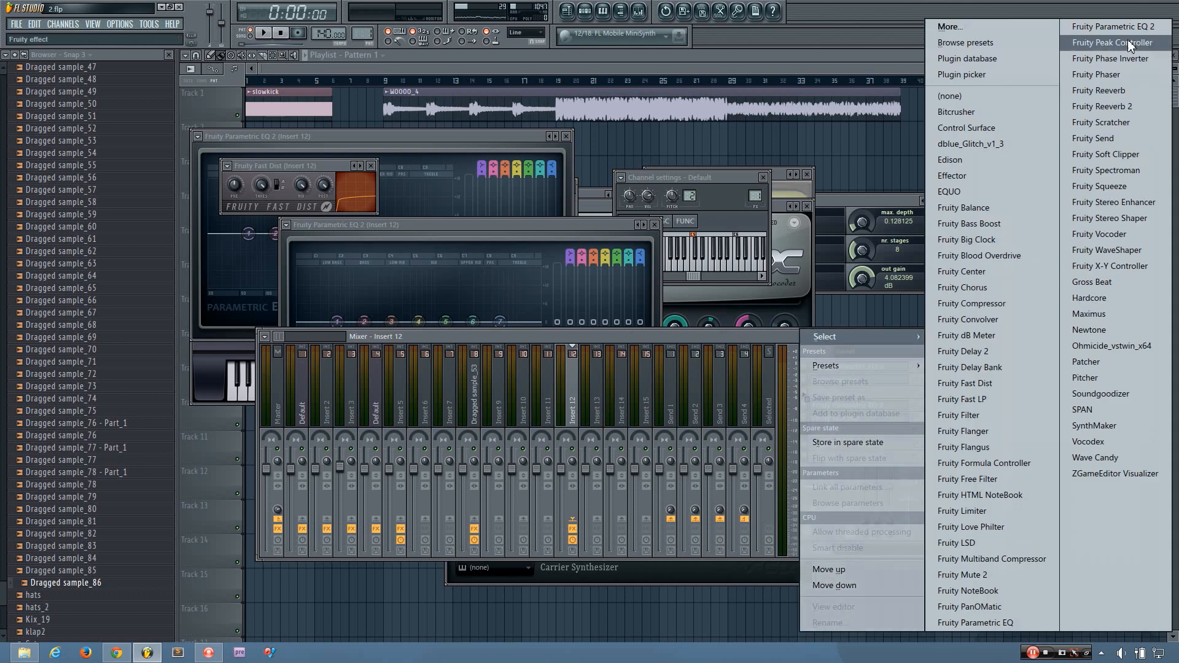
left_click(1105, 44)
left_click(805, 459)
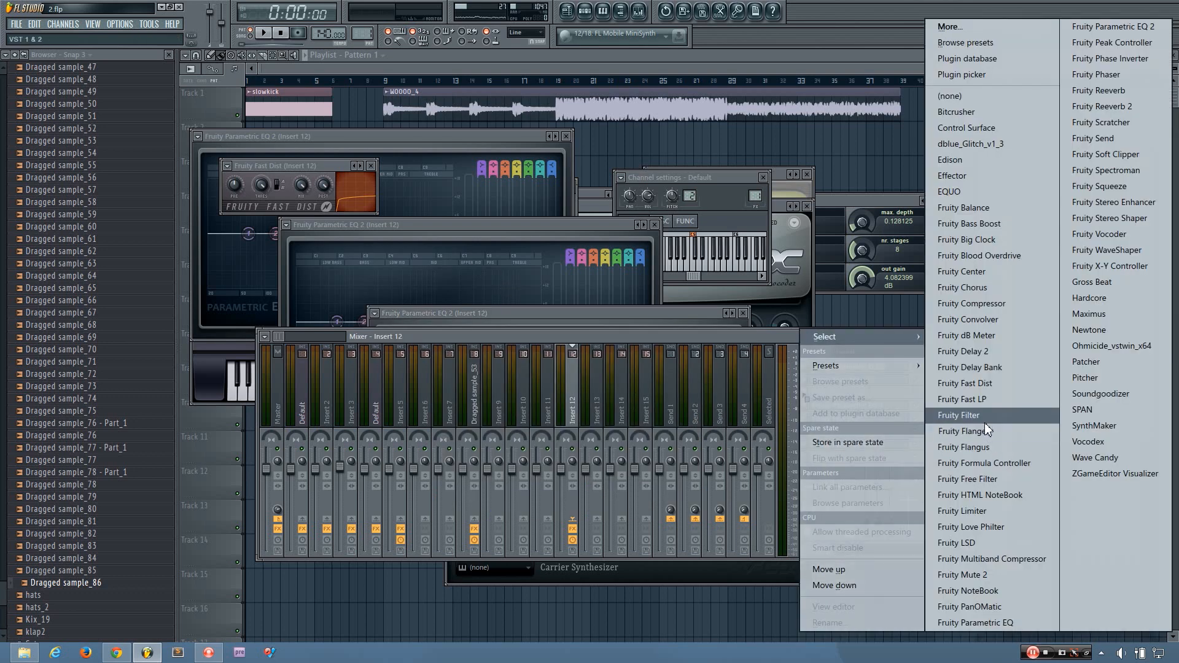
left_click(993, 388)
left_click(853, 431)
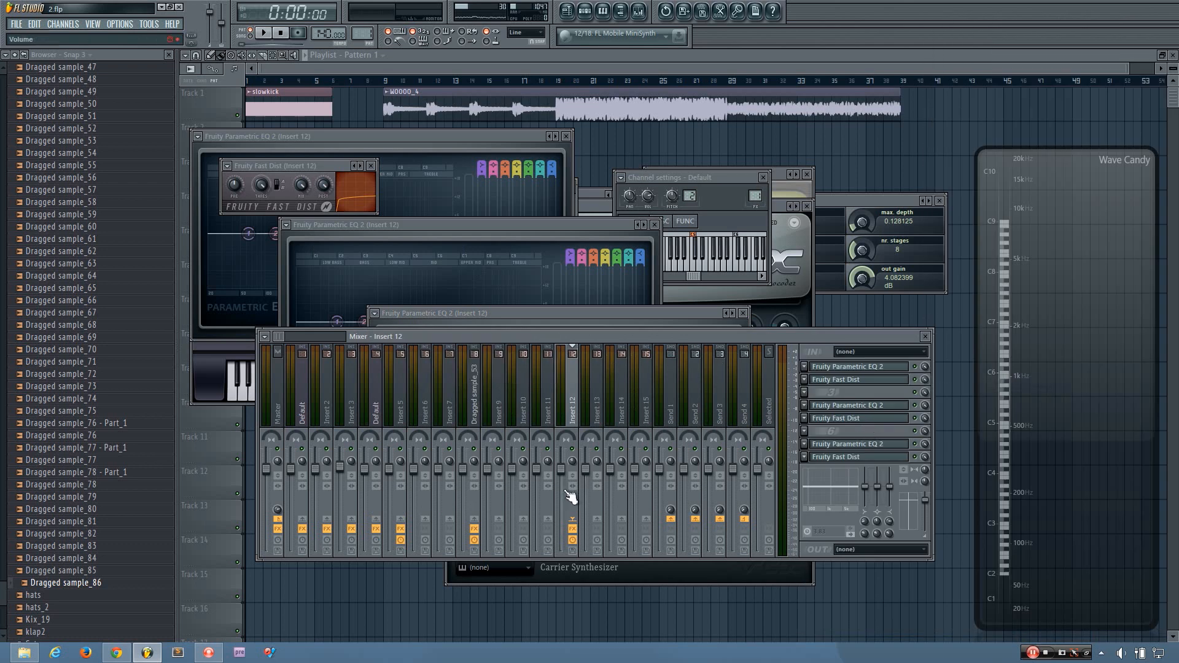
Step: Remove Fruity Fast Dist and Fruity Parametric EQ 2 from effect slots 8 and 7 of insert 12
left_click(805, 458)
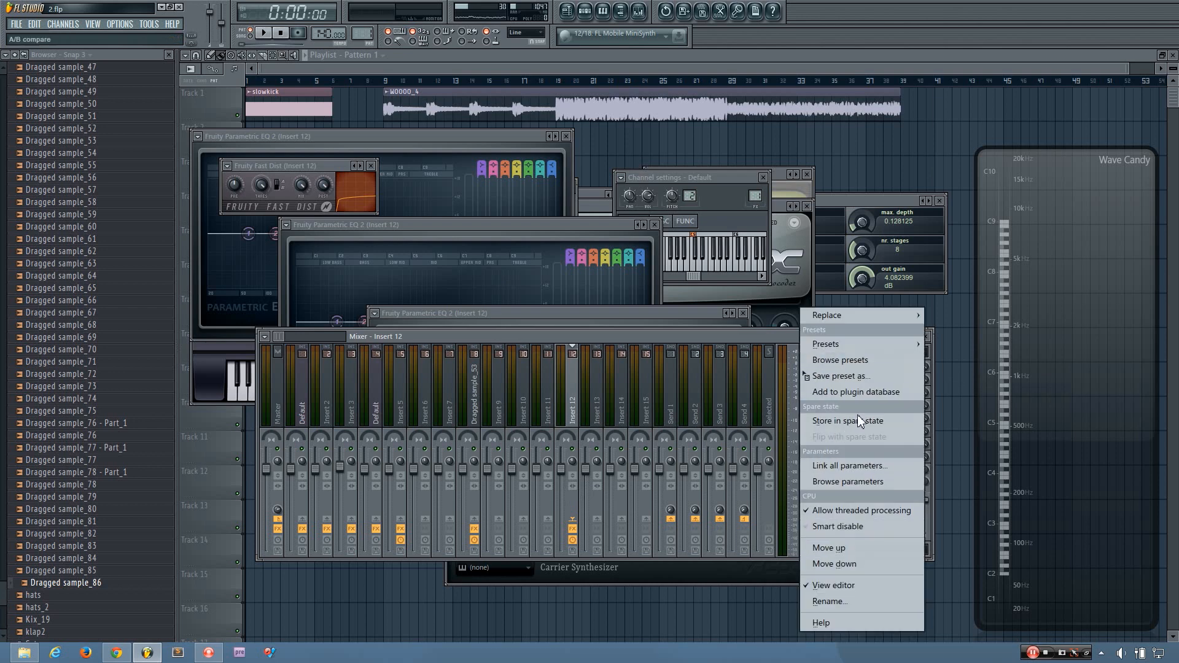
mouse_move(856, 323)
left_click(943, 109)
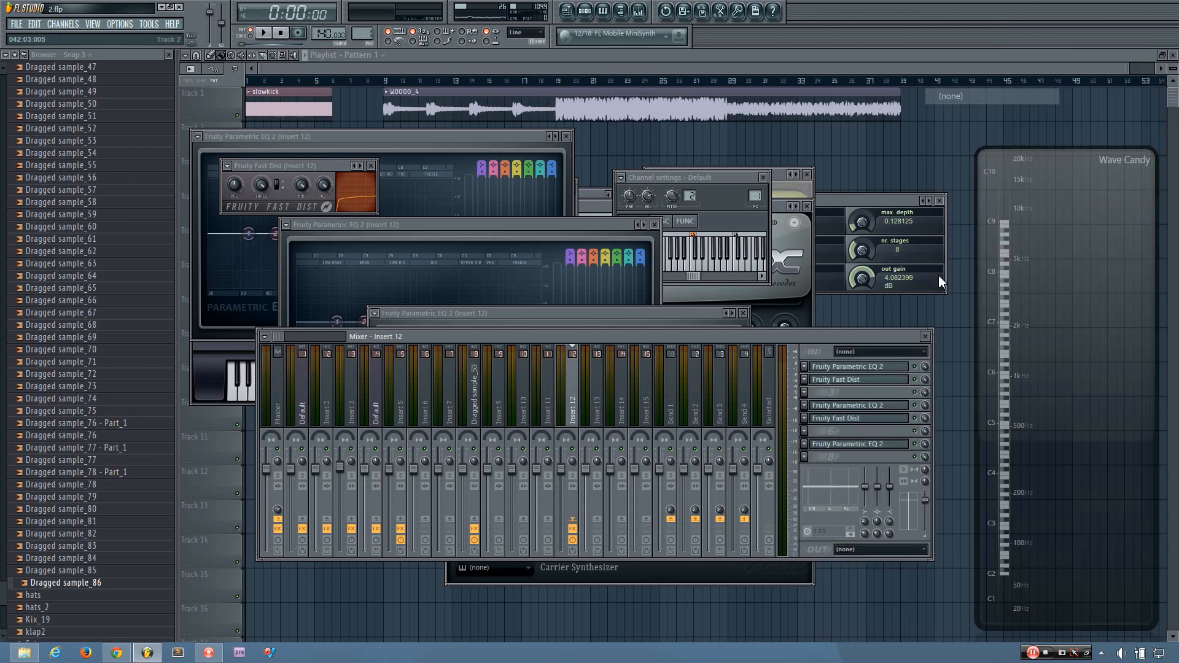
left_click(809, 442)
mouse_move(881, 305)
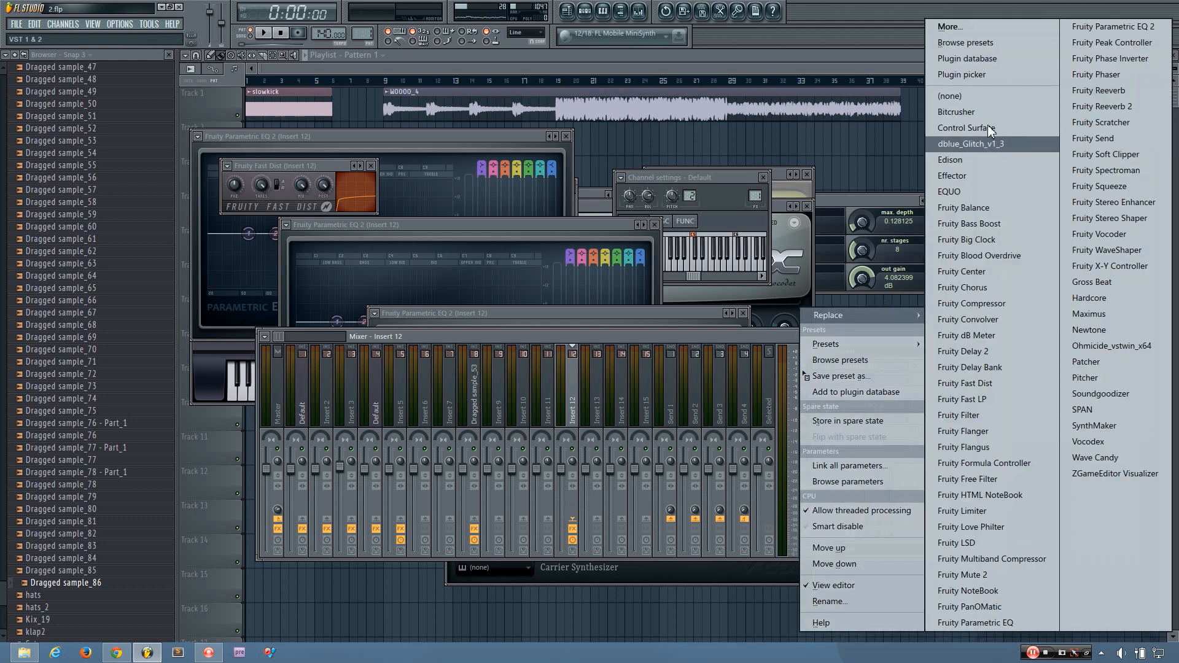
left_click(1098, 457)
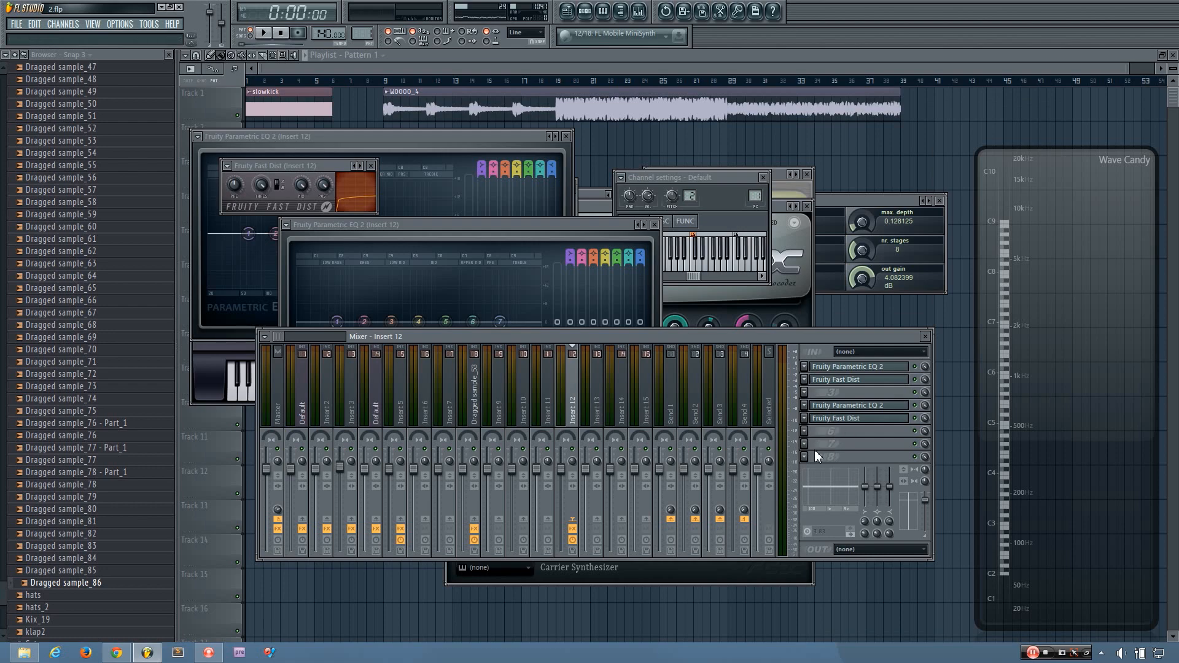
Step: Open Pattern 1's step sequencer above the mixer, audition the kick, and select insert 3
left_click(474, 399)
mouse_move(583, 340)
left_mouse_down()
mouse_move(593, 359)
mouse_move(588, 343)
left_mouse_up()
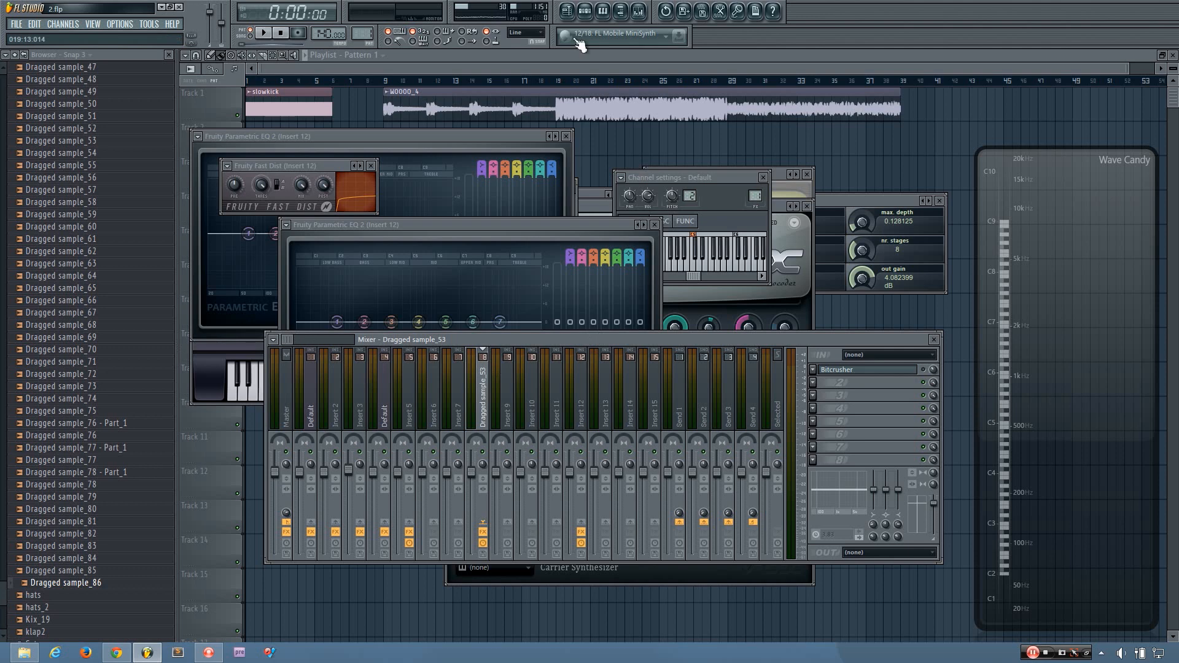
left_click(584, 11)
left_click_drag(436, 186, 544, 188)
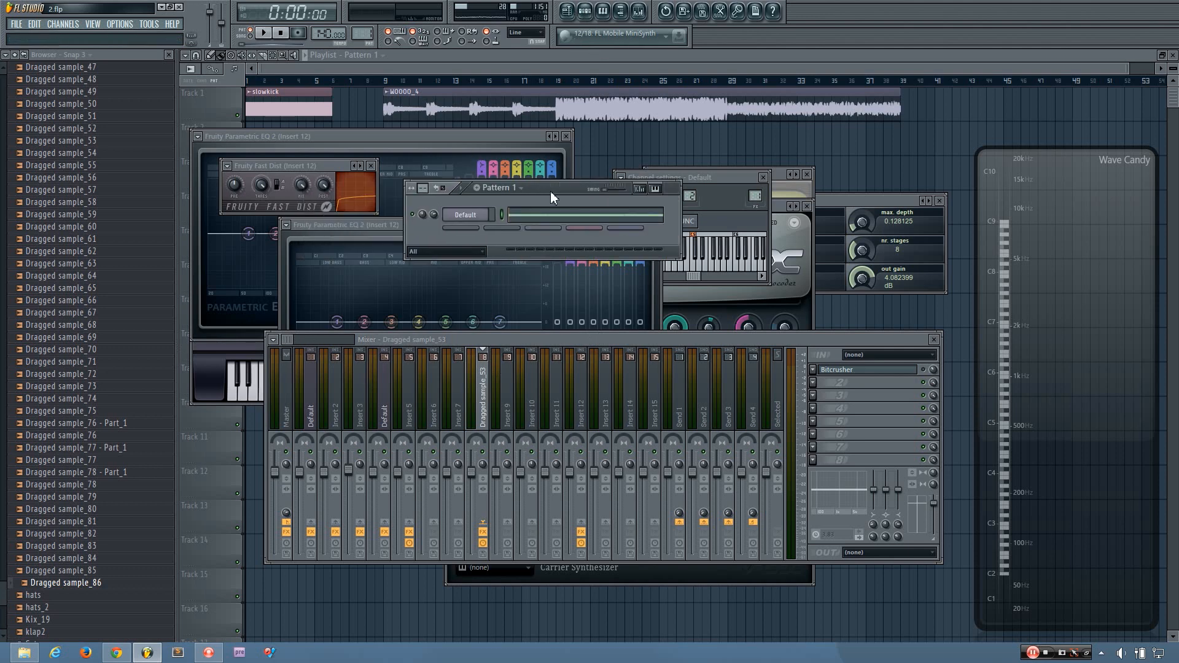
key("space")
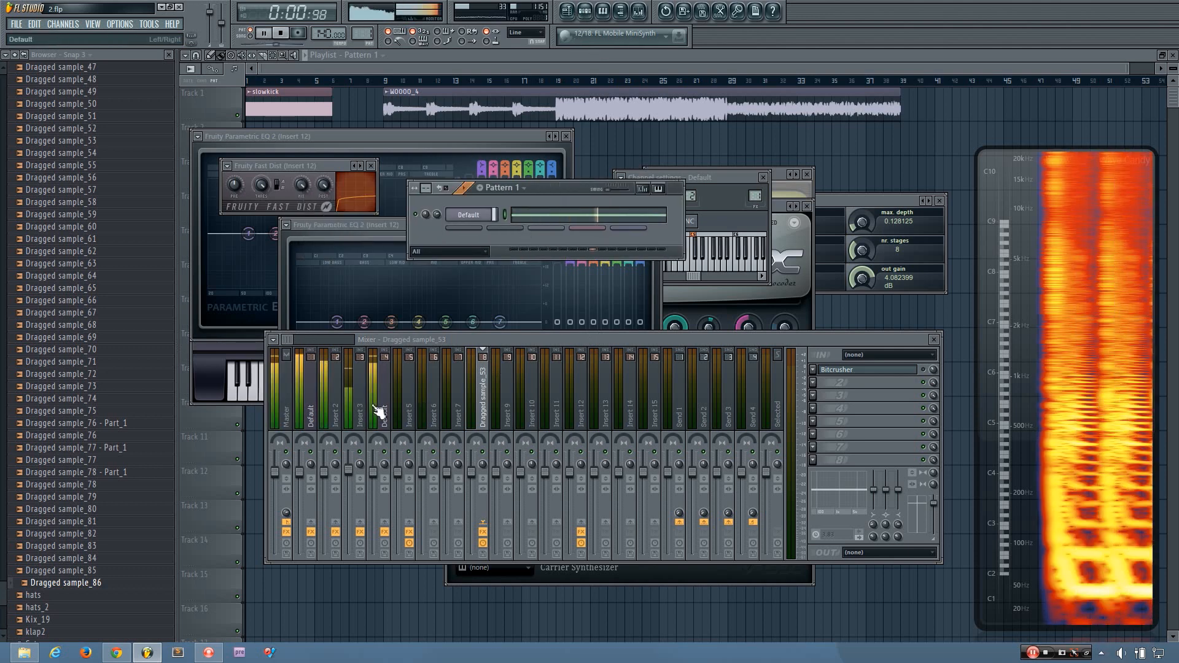
left_click(360, 418)
key("space")
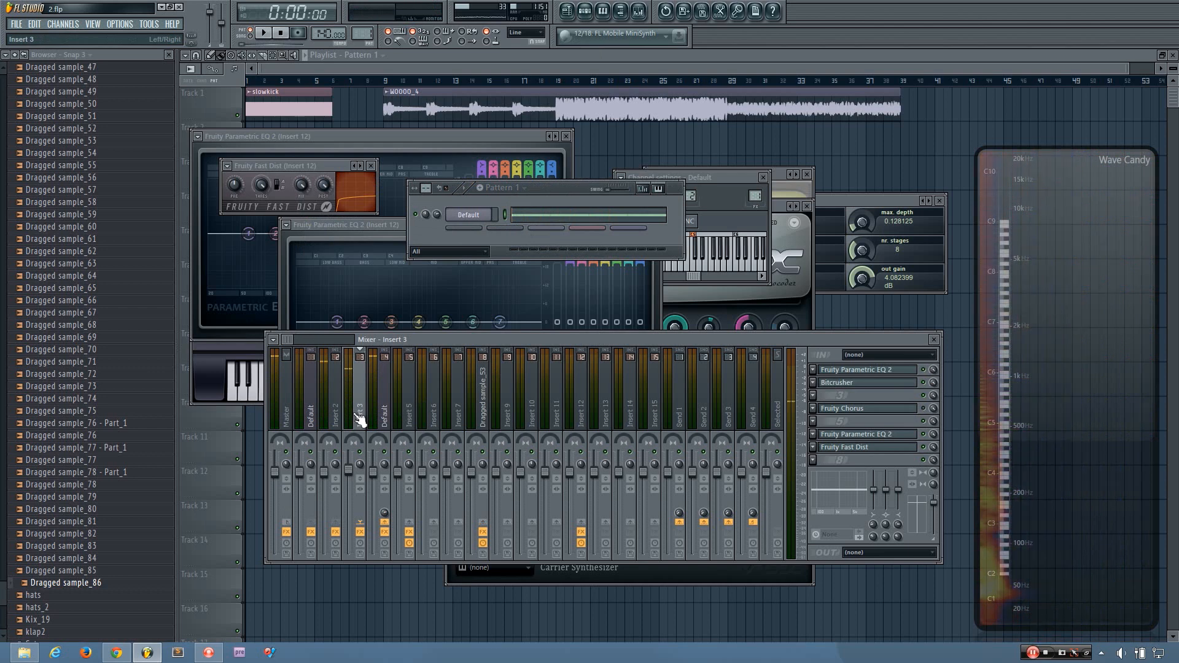
Step: Compare the effect chains on inserts 2 and 3
left_click(346, 417)
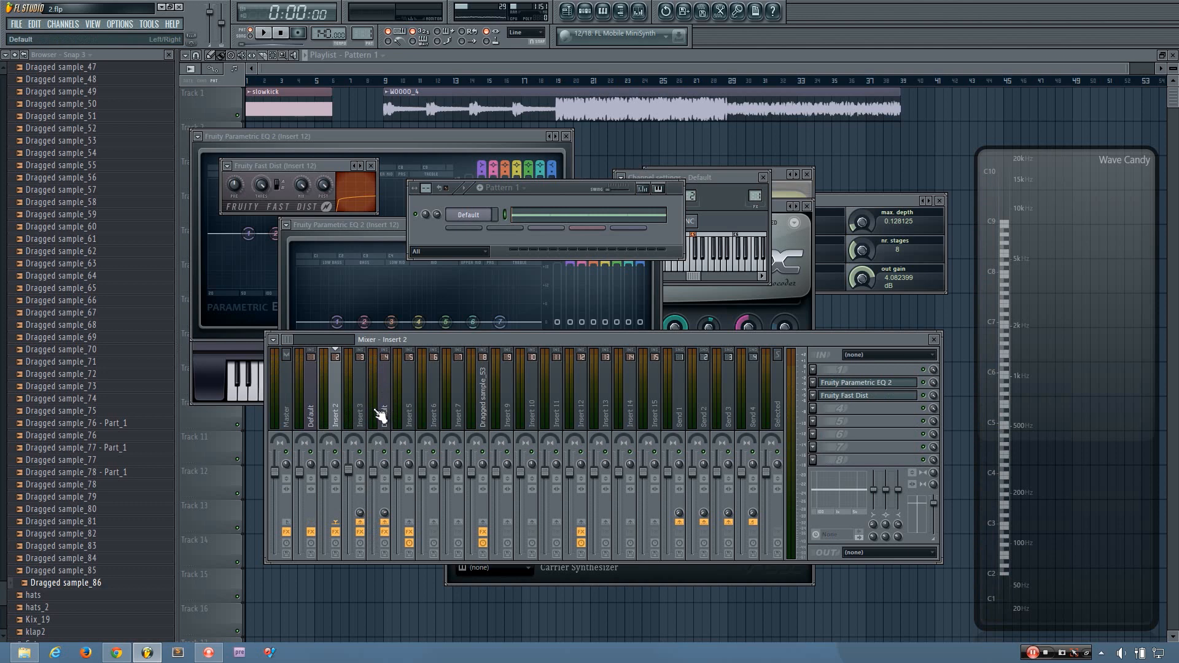
left_click(358, 416)
left_click(345, 415)
left_click(356, 418)
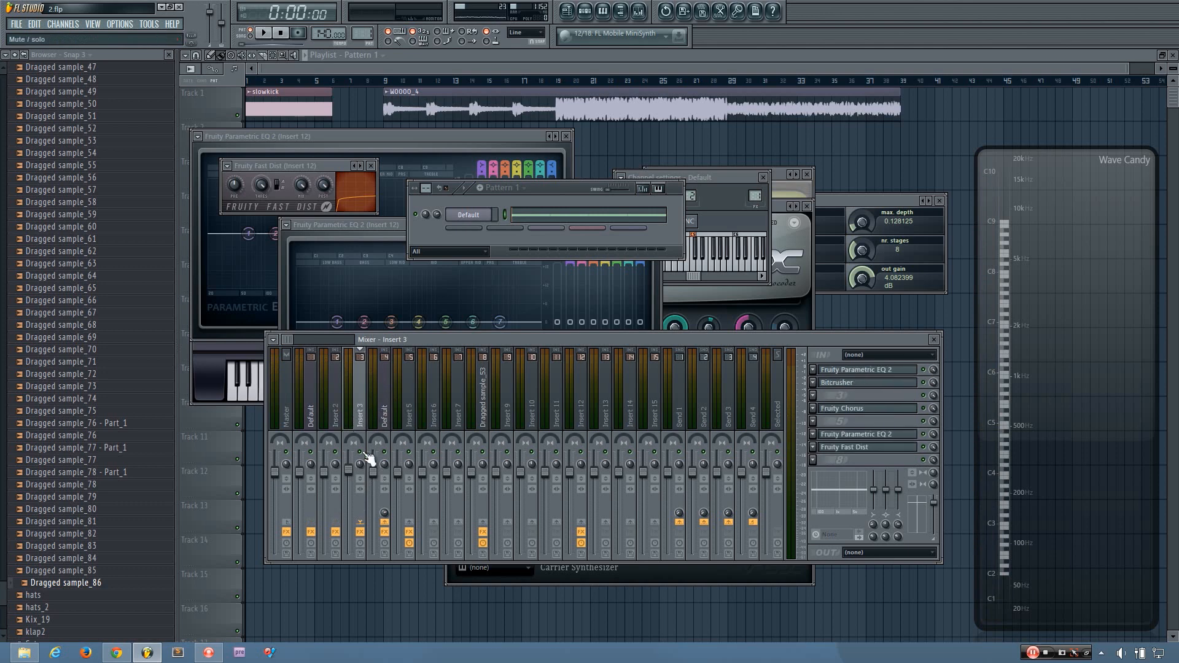
Step: Audition Pattern 1 with insert 2 selected, comparing the kick with and without its send to insert 4
key("space")
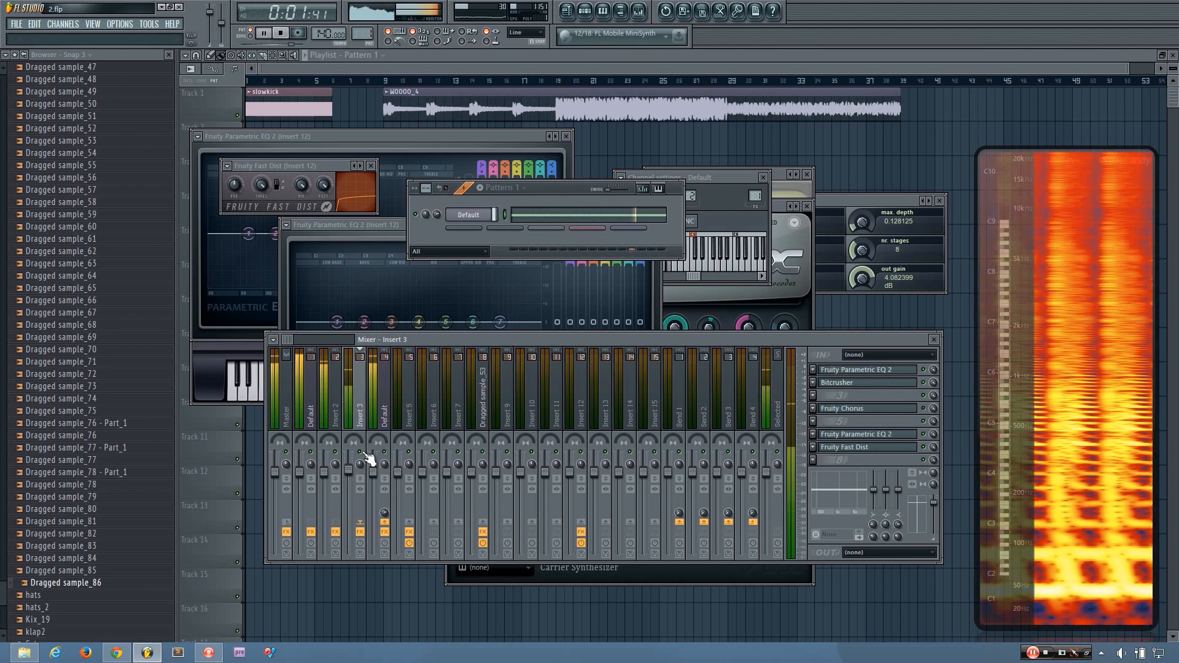
key("space")
left_click(337, 416)
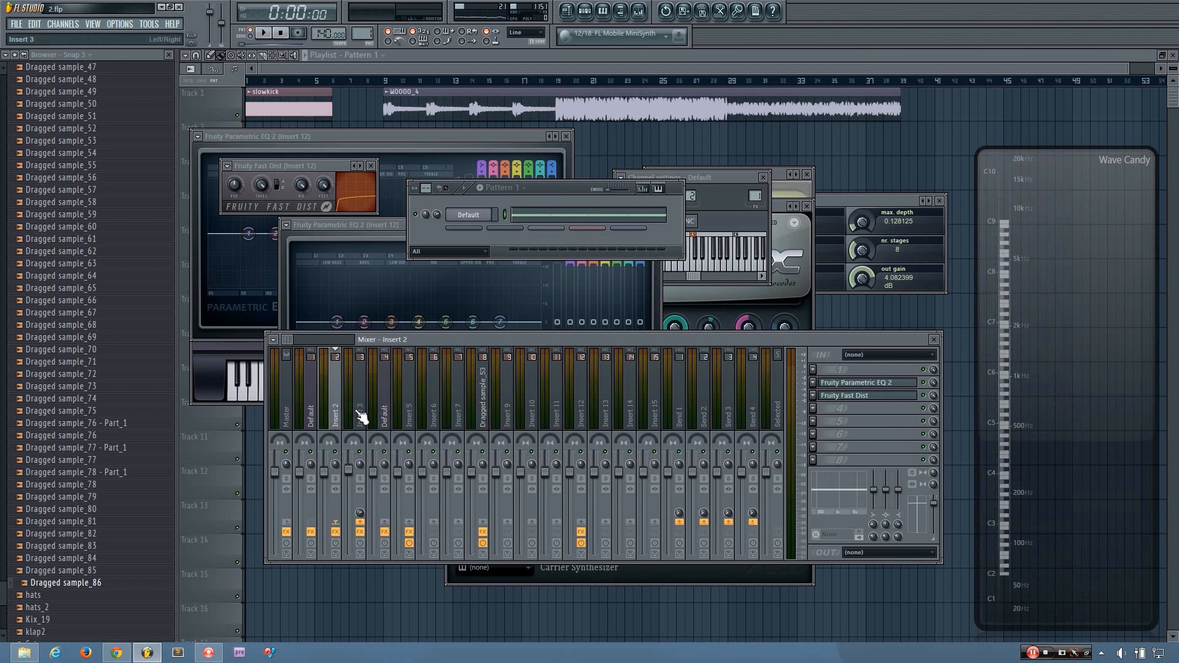
key("space")
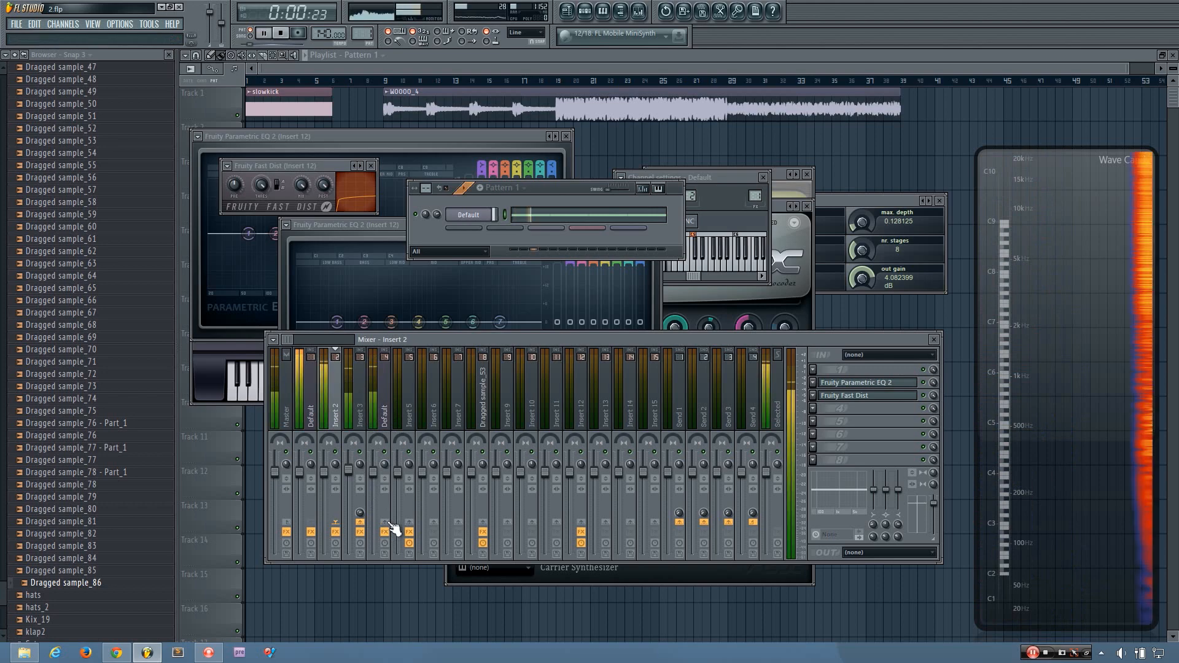
left_click(388, 522)
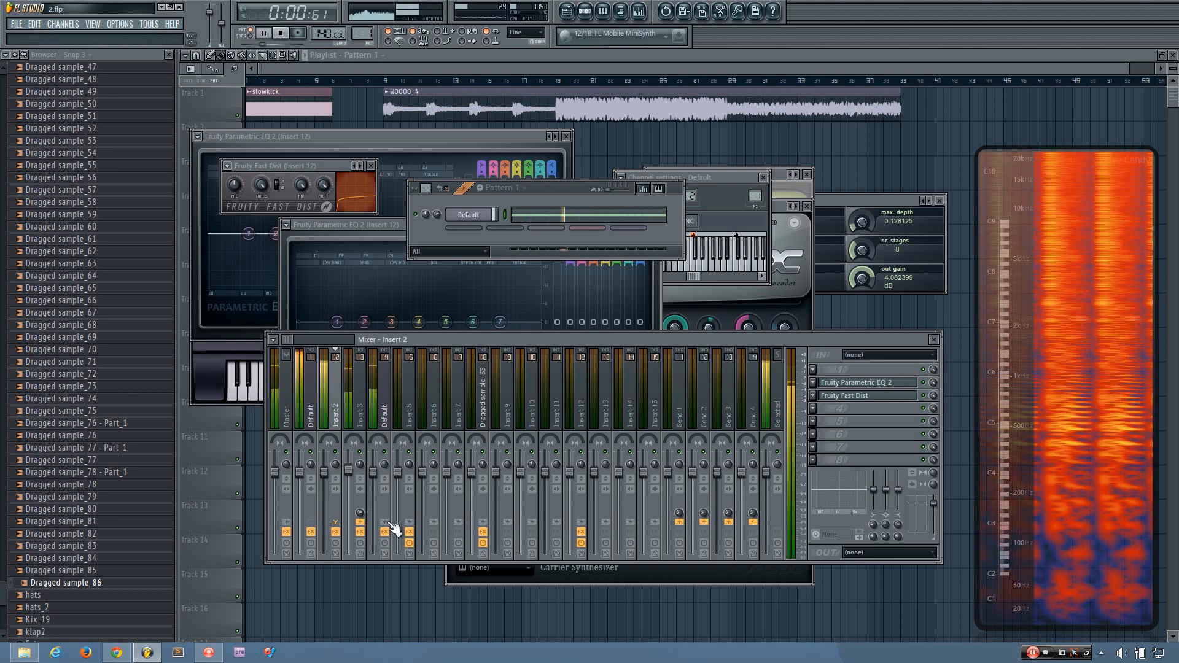
key("space")
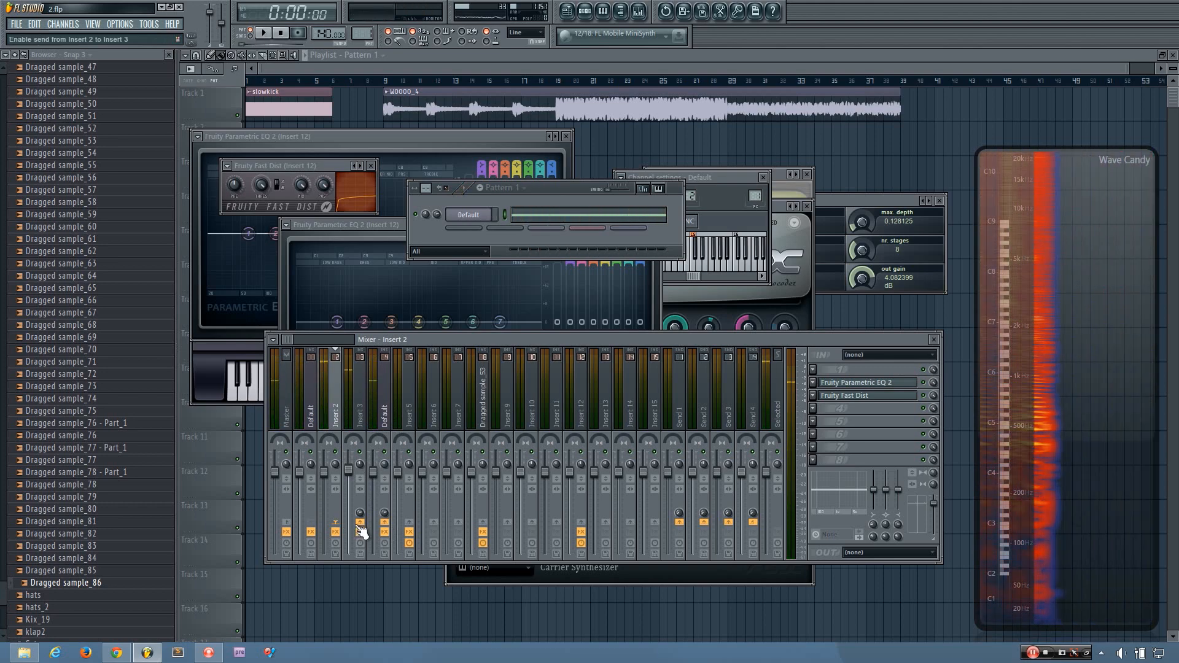
Step: Compare the kick's sound with insert 2's send to insert 3 disabled and enabled
left_click(361, 523)
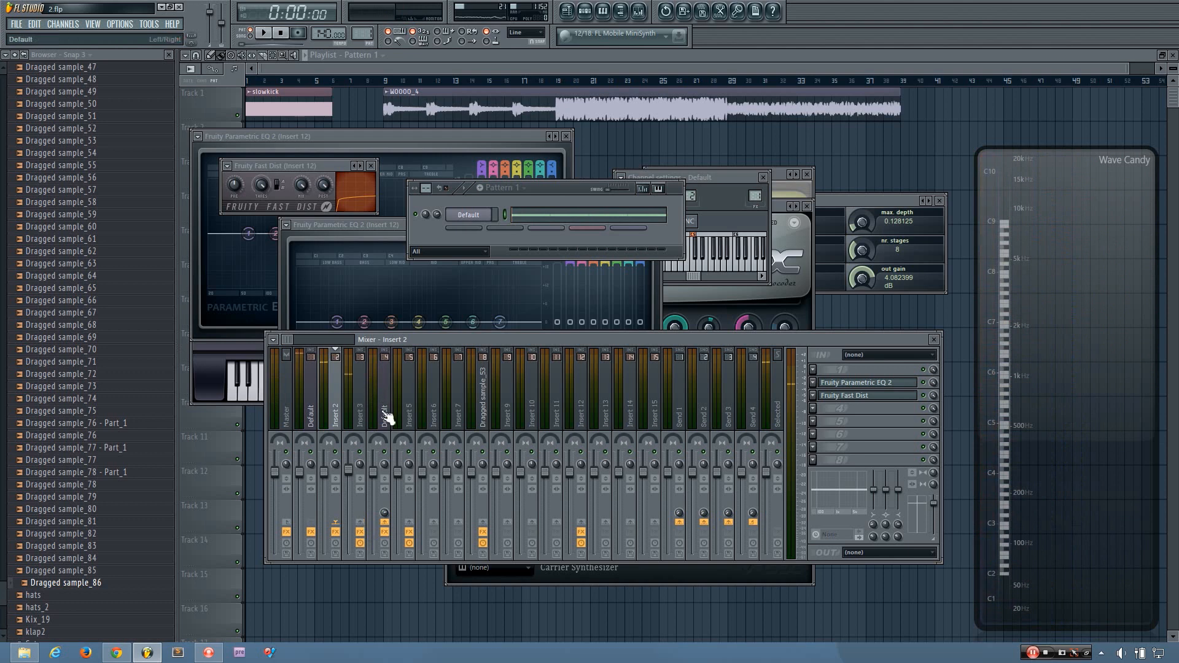
key("space")
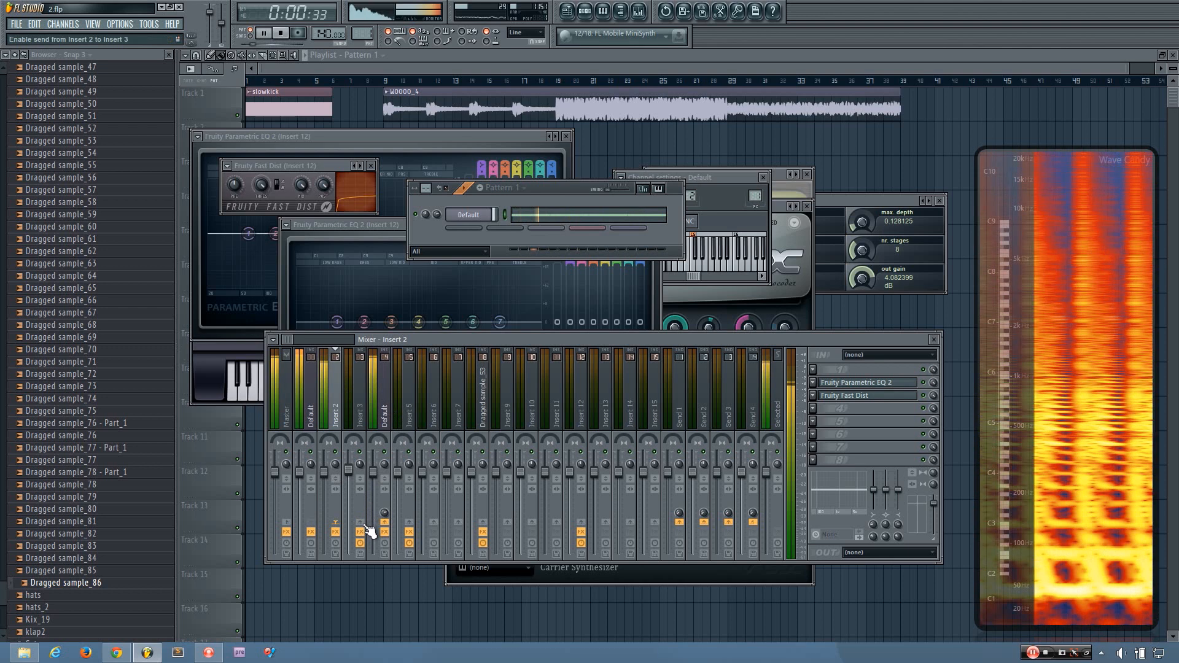
key("space")
left_click(361, 523)
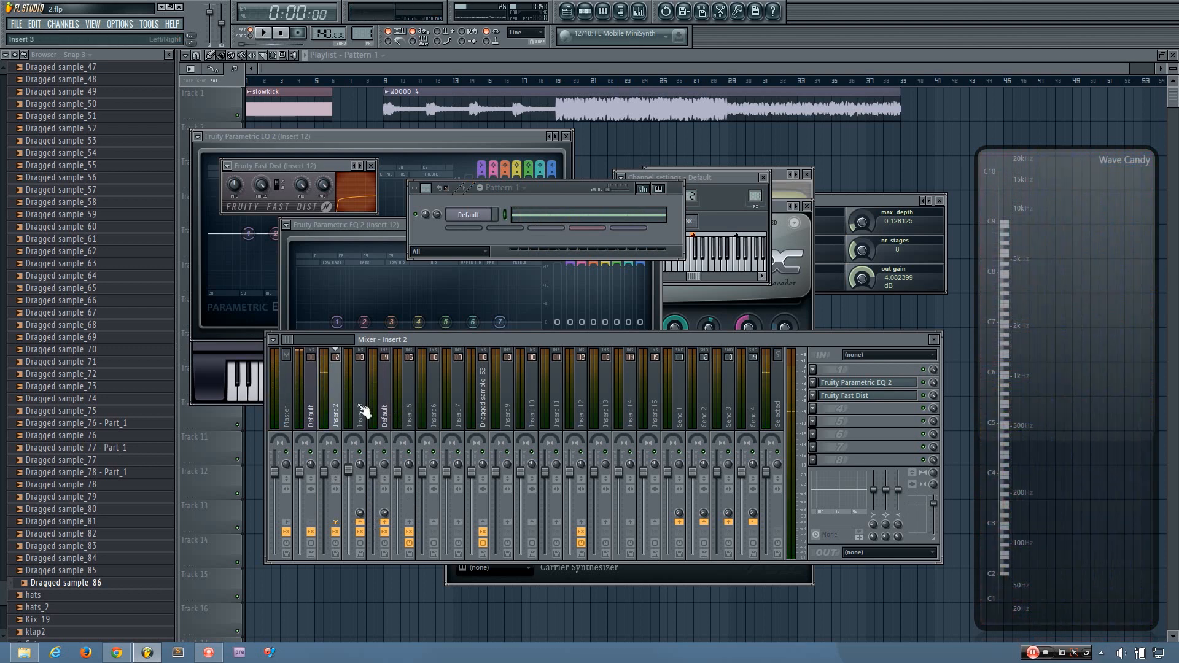
key("space")
key("space")
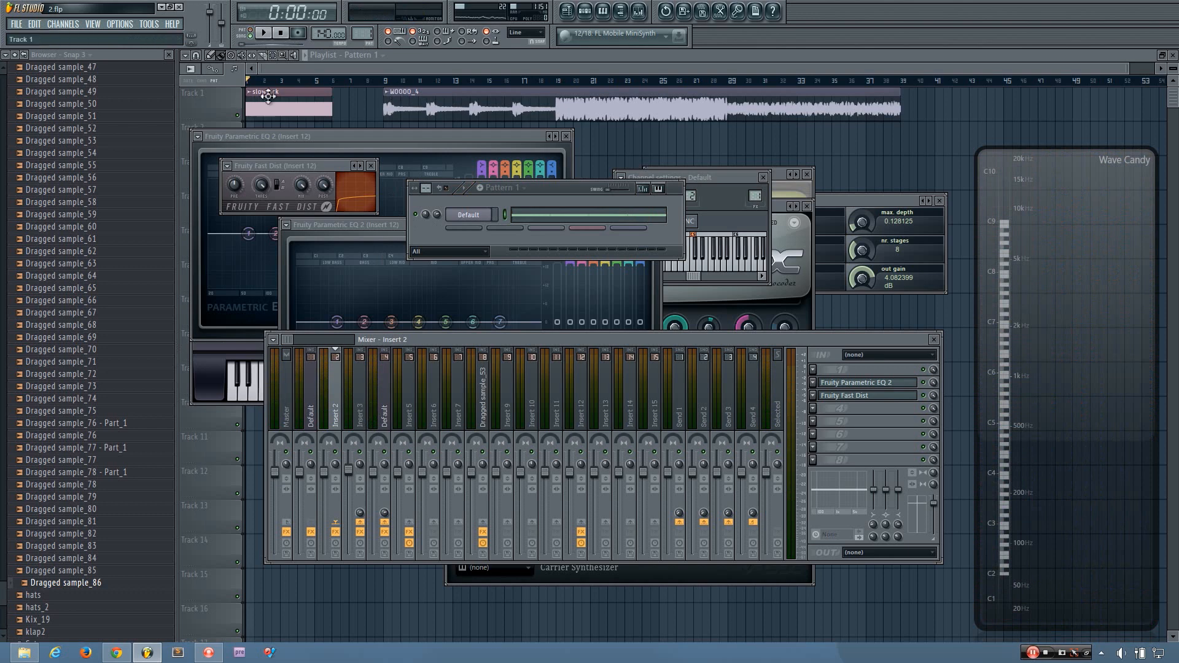
Step: Play the slowkick clip in the playlist, place the playhead at bar 18 and close all open windows
key("space")
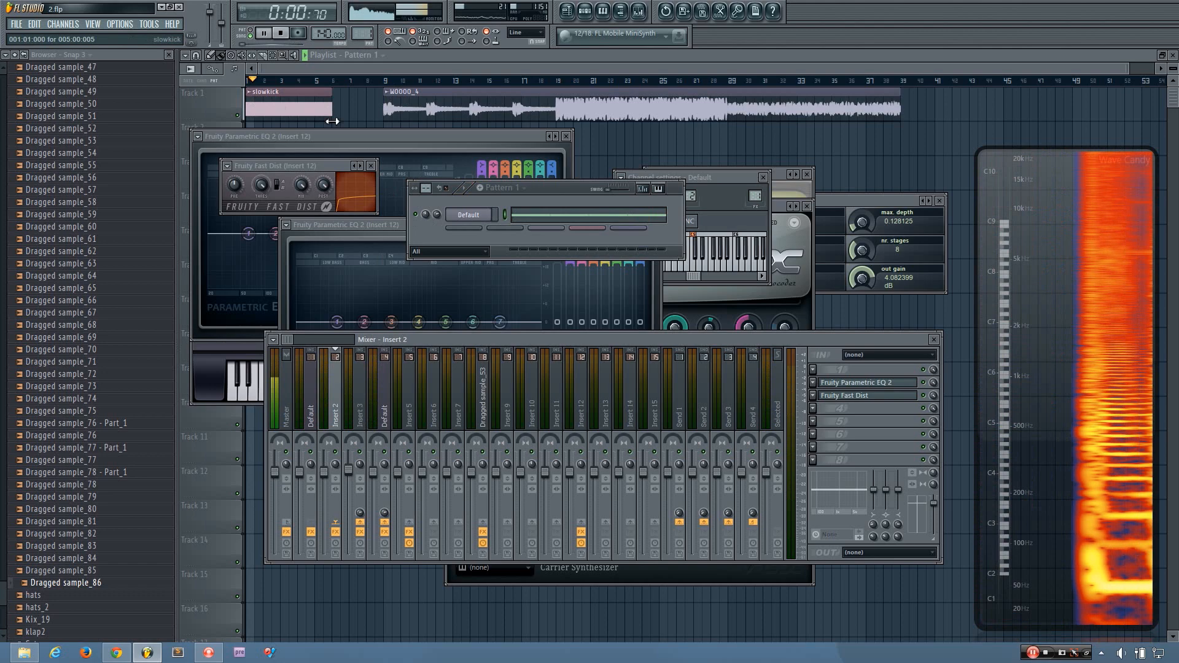
key("space")
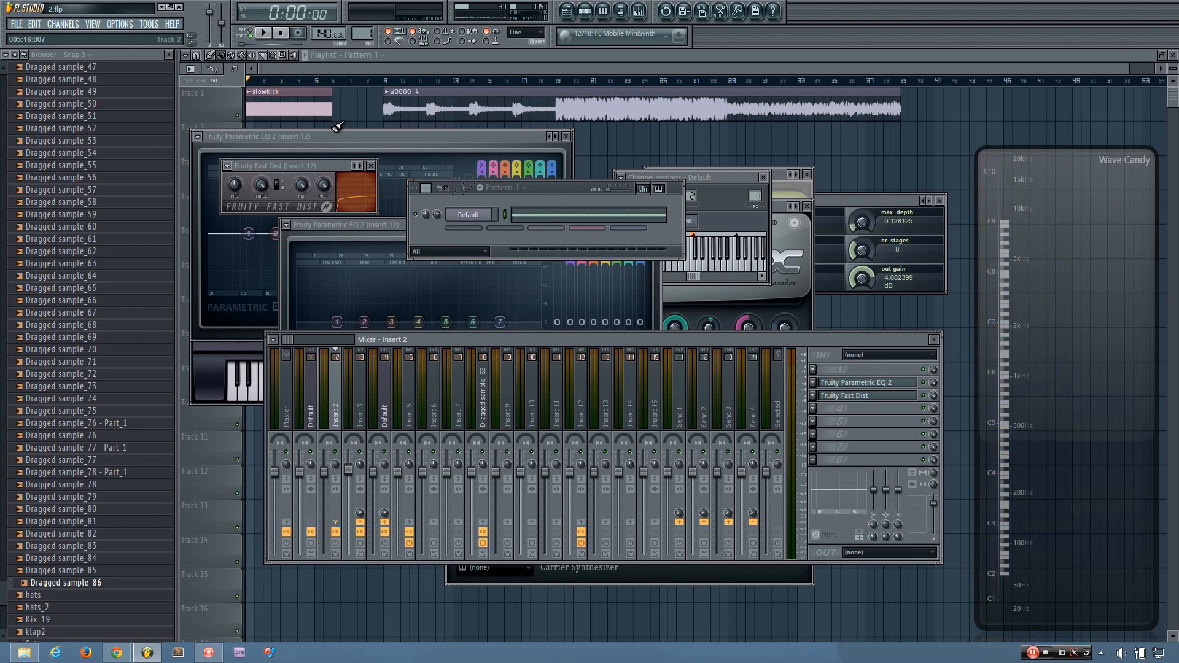
left_click(552, 80)
key("F12")
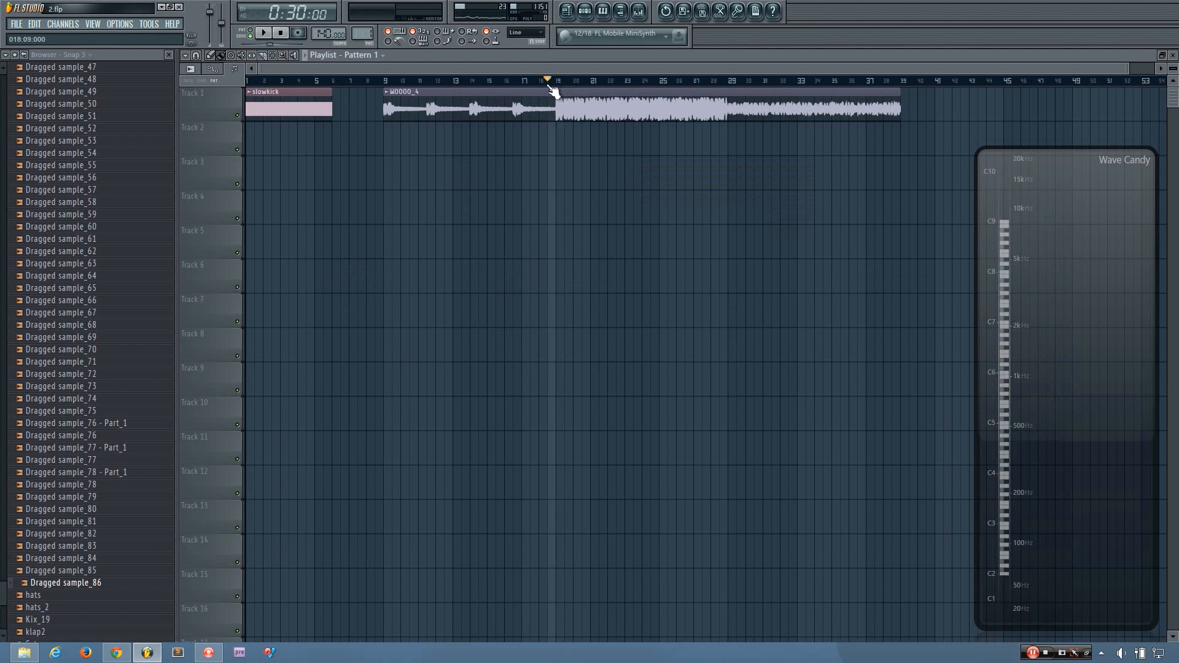
Step: Play the start of the playlist, and the loud section of Track 1's second clip from bar 18
left_click(265, 81)
key("space")
left_click(552, 81)
key("space")
key("space")
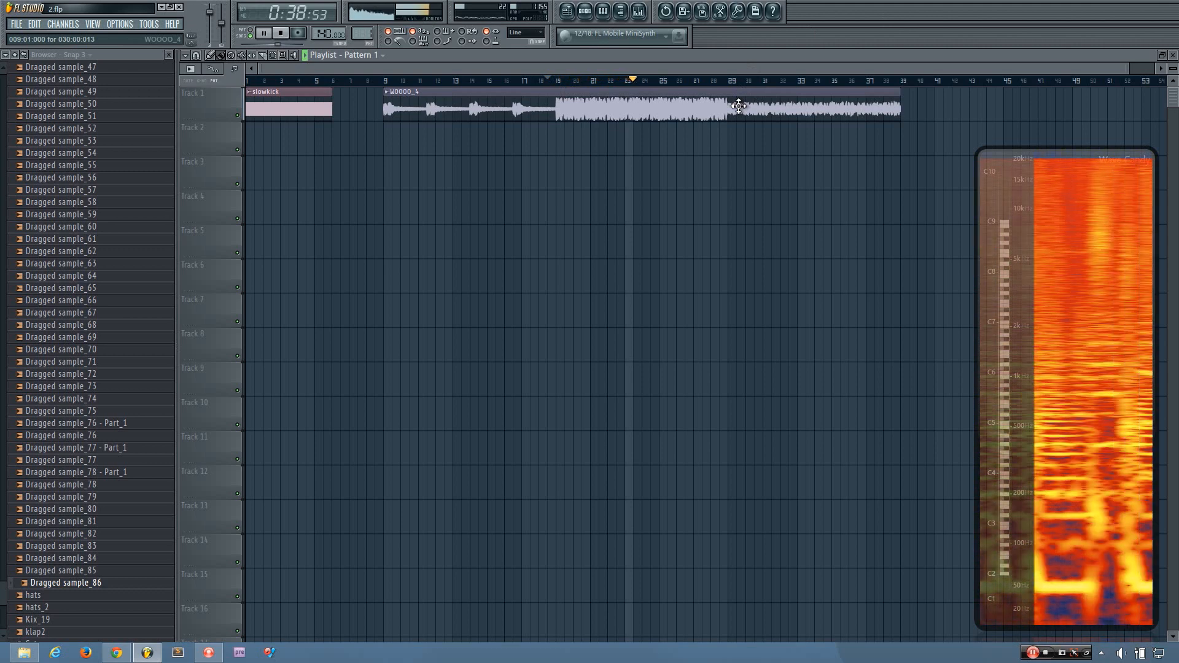
key("space")
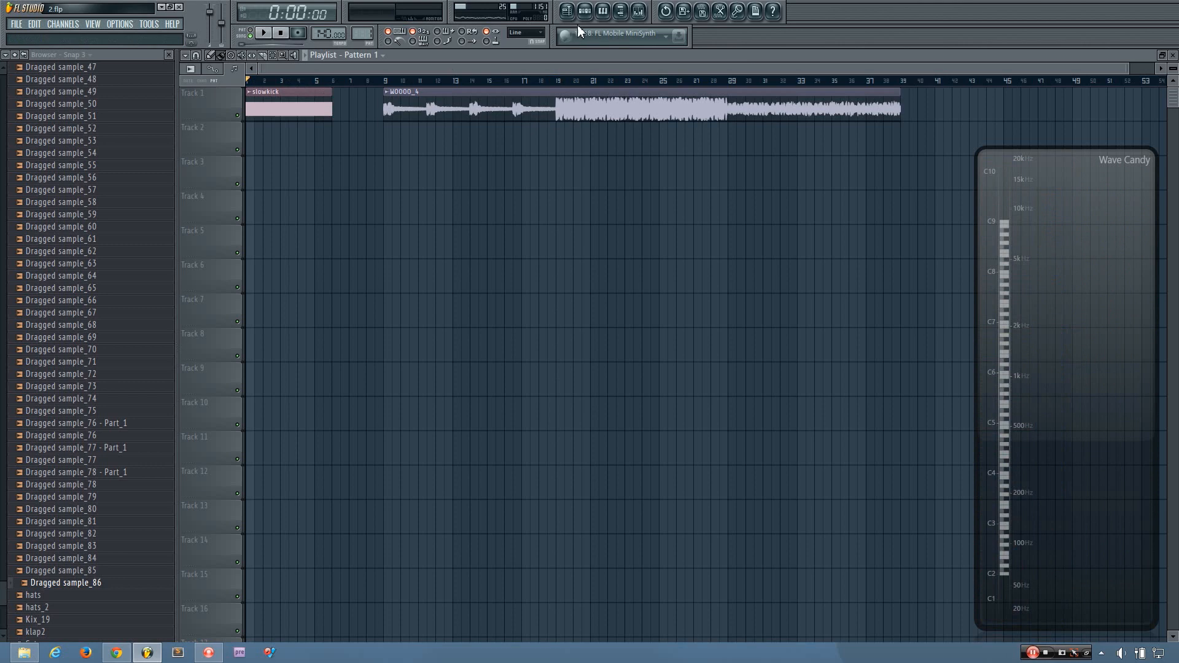
Step: Reopen the mixer and Pattern 1's step sequencer, arranging the sequencer above the mixer without overlap
left_click(638, 10)
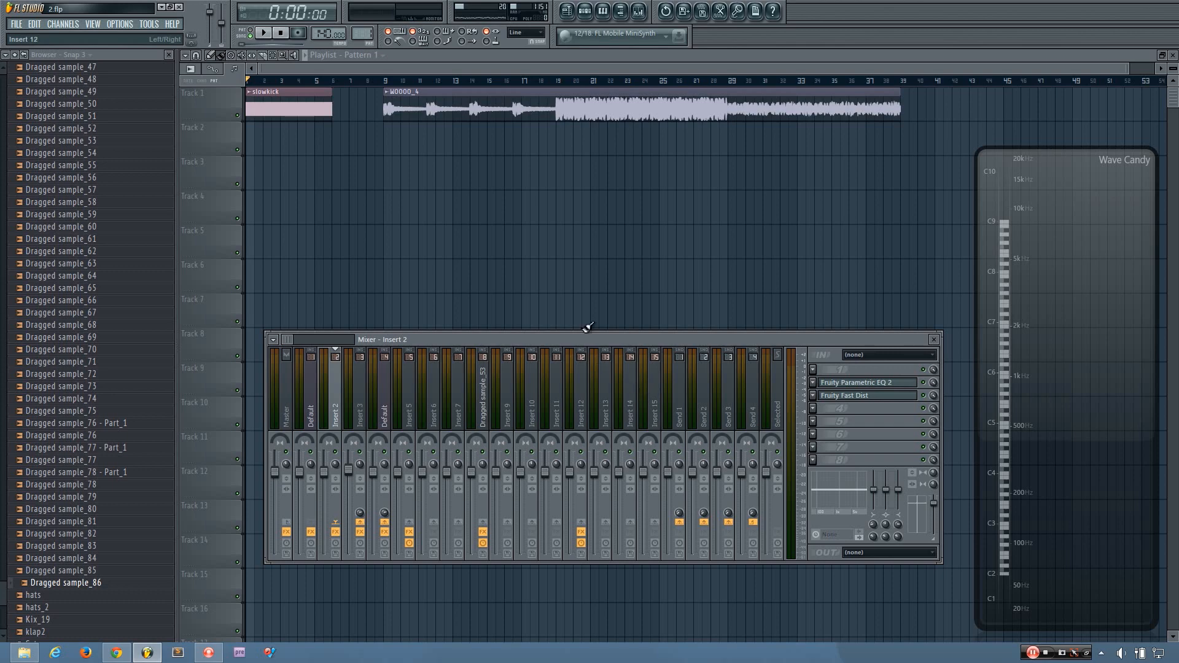
mouse_move(593, 345)
left_mouse_down()
mouse_move(602, 293)
mouse_move(587, 335)
left_mouse_up()
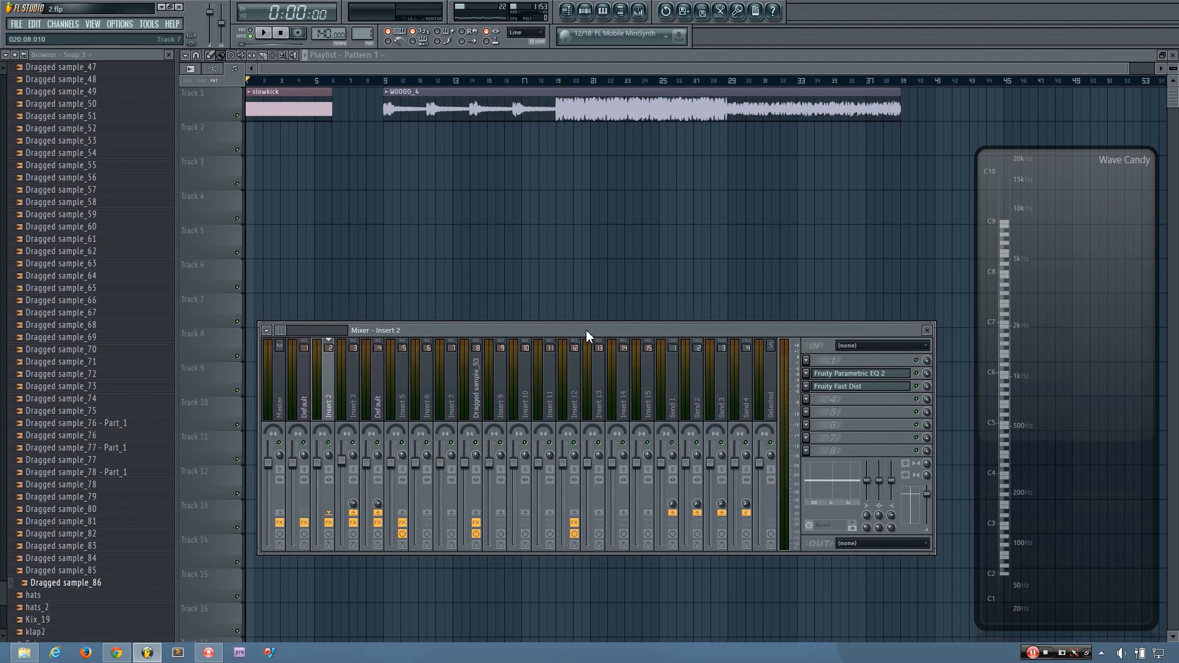
left_click_drag(261, 550, 284, 518)
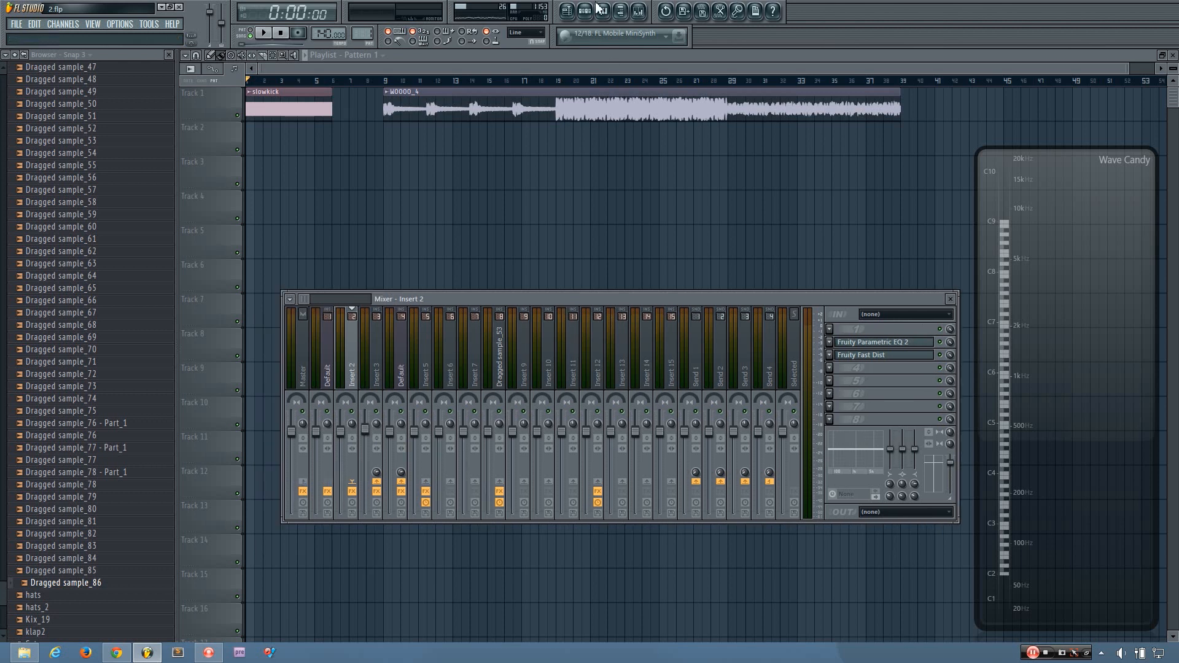
left_click(588, 11)
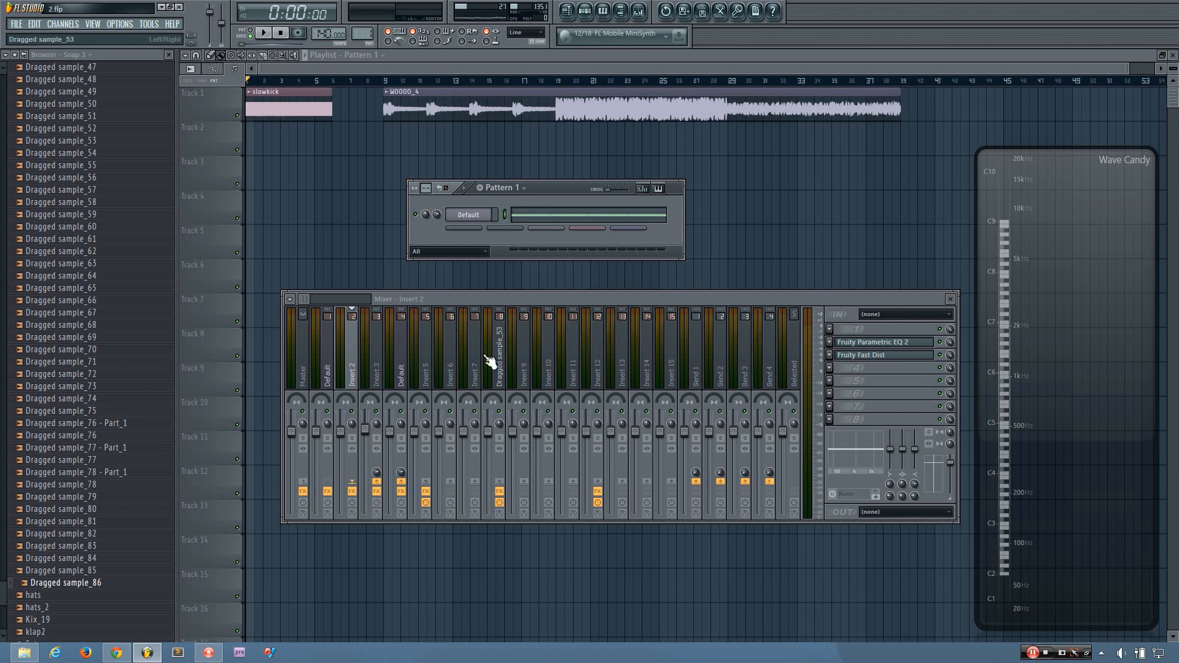
mouse_move(551, 190)
left_mouse_down()
mouse_move(551, 172)
mouse_move(533, 191)
left_mouse_up()
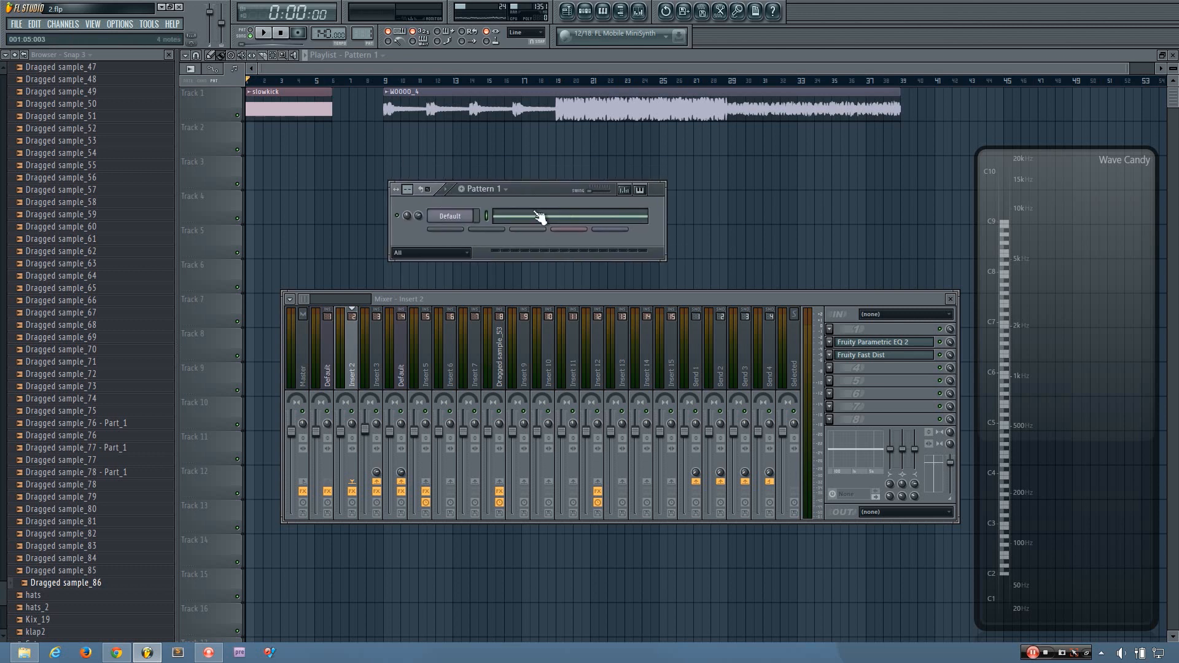
left_click_drag(542, 191, 546, 195)
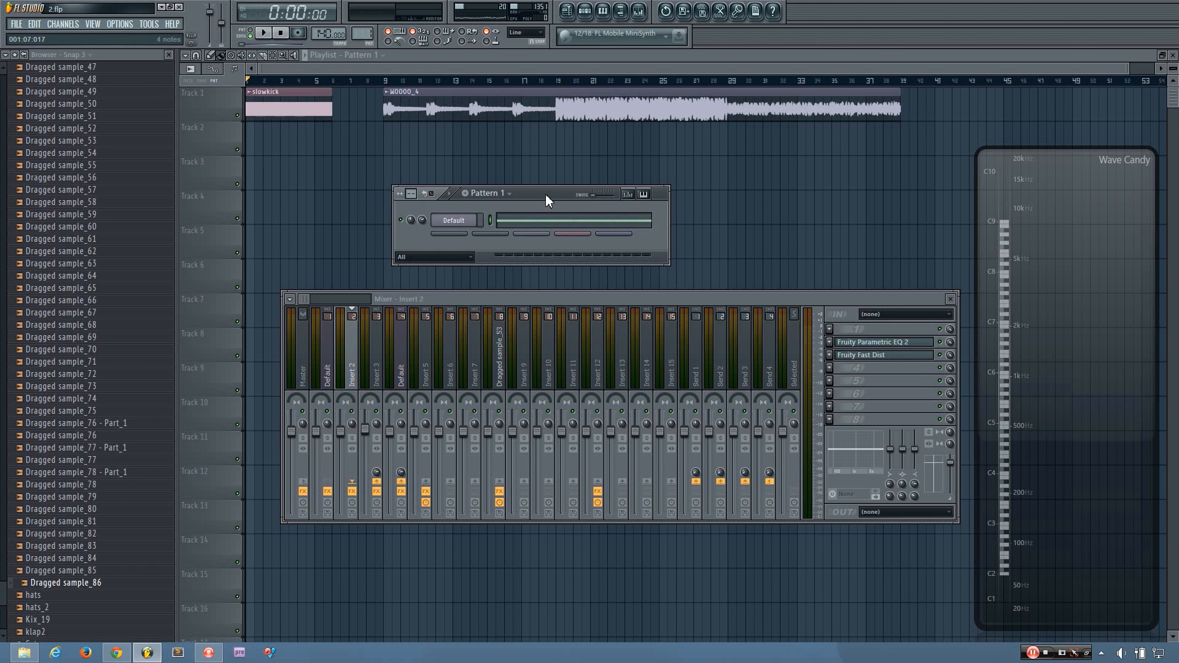
Step: Select mixer insert 4, audition Pattern 1 and load Edison into effect slot 5
left_click(403, 370)
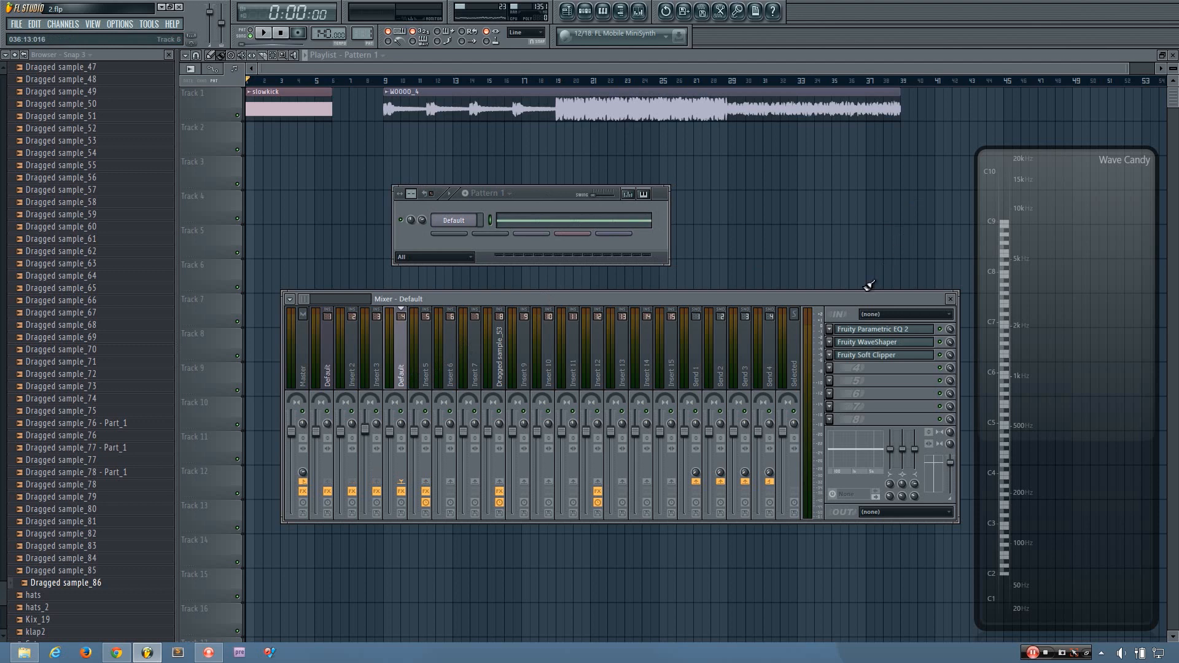
left_click_drag(538, 194, 549, 182)
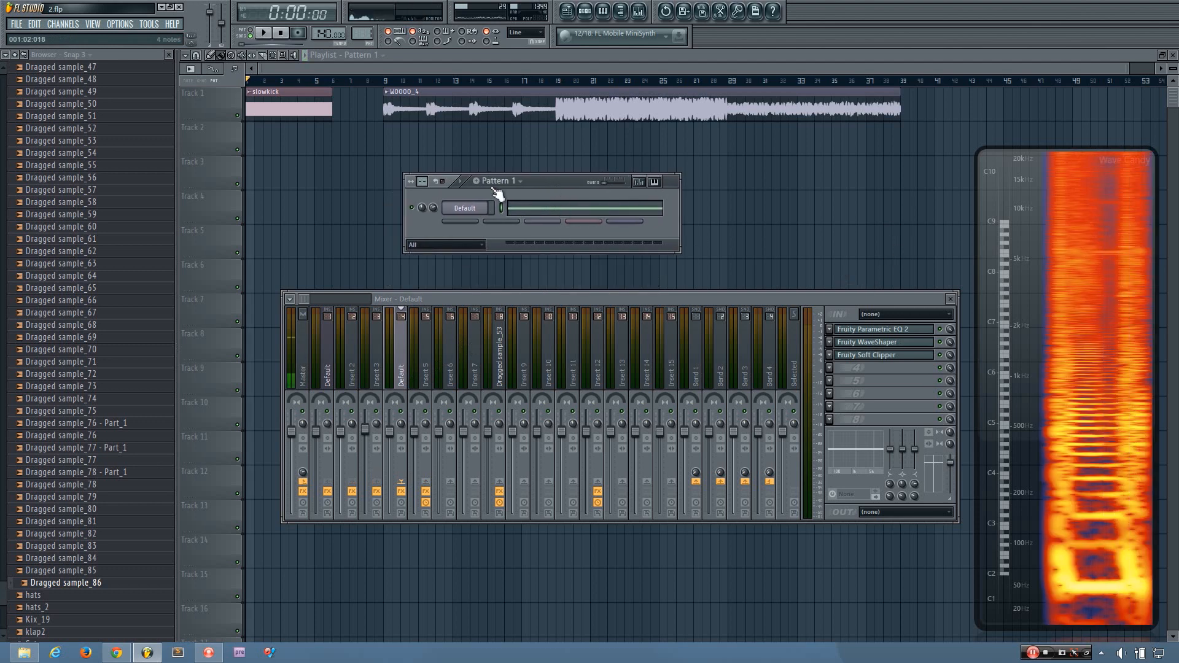
key("space")
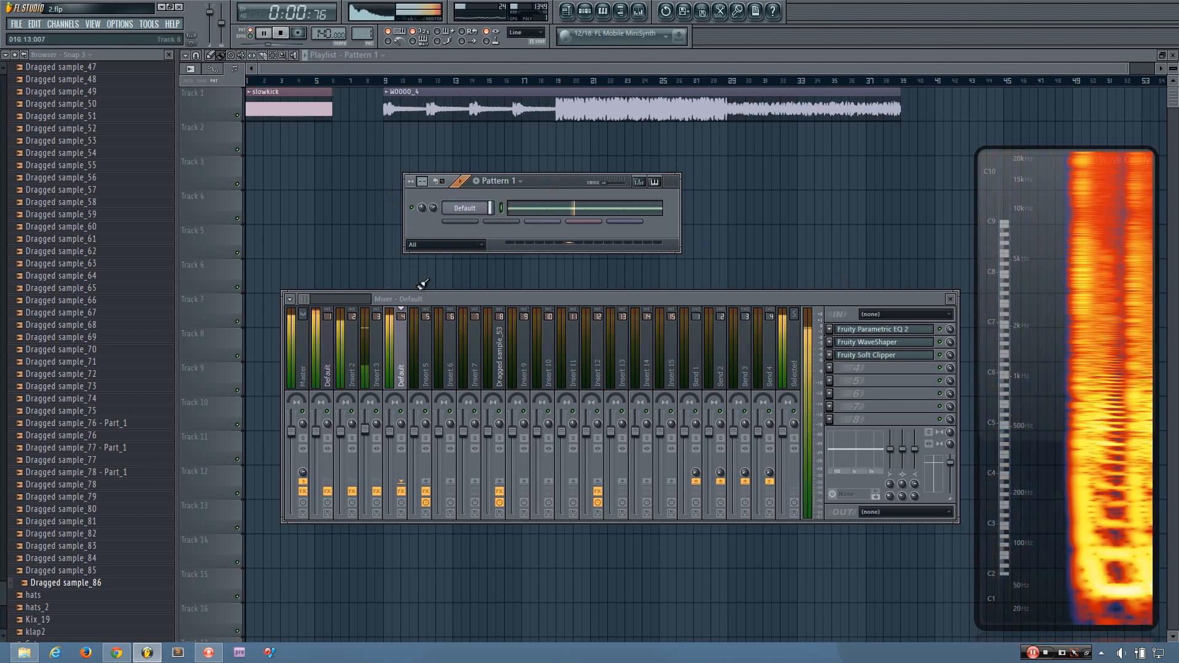
key("space")
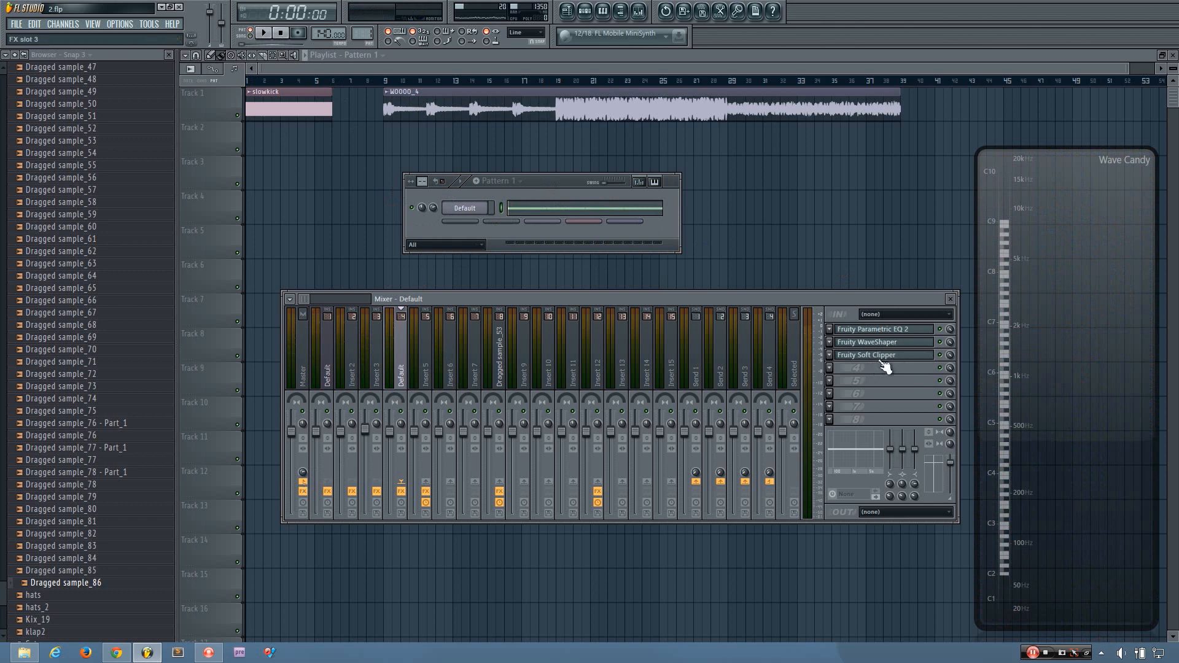
left_click(831, 382)
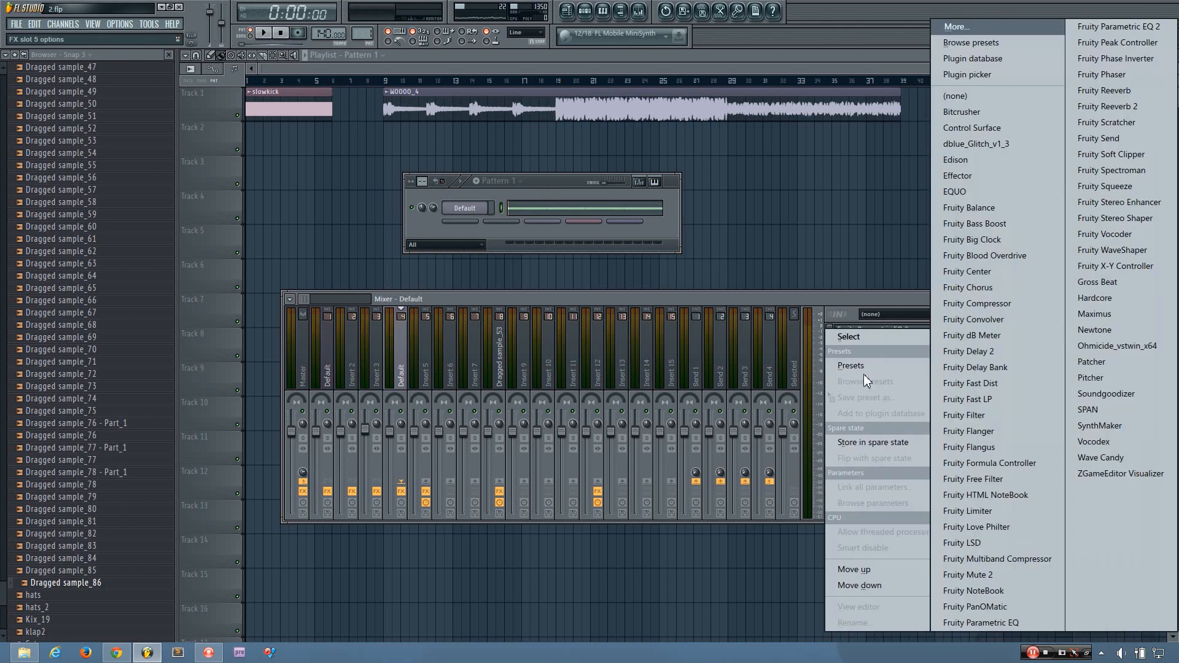
left_click(967, 160)
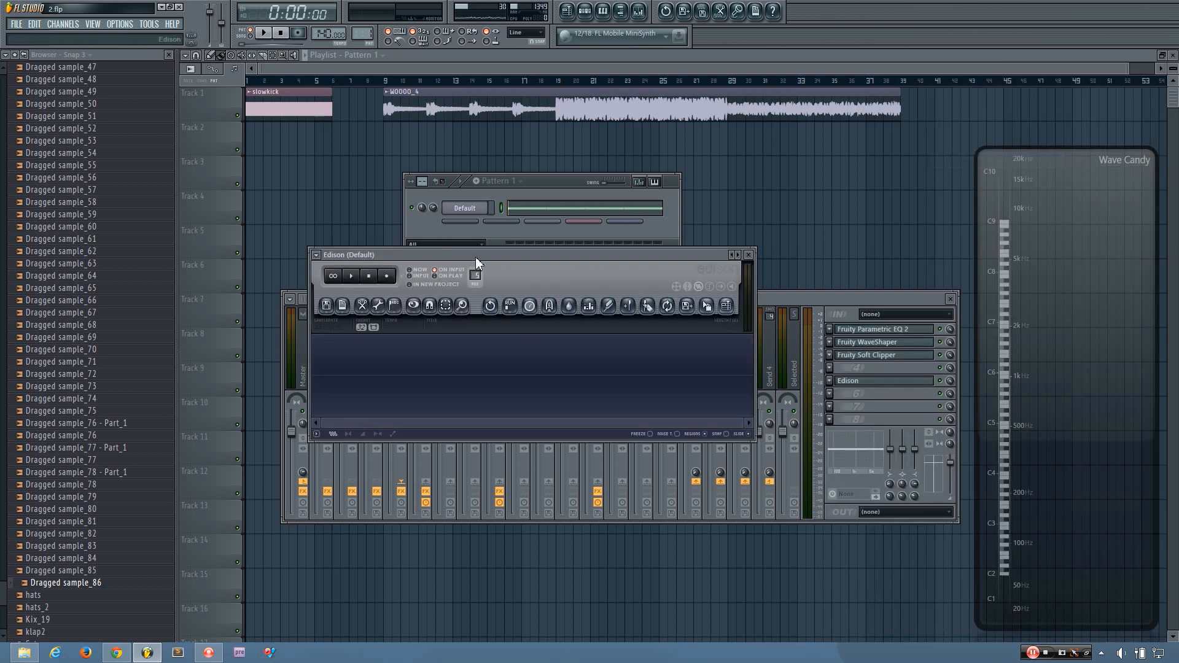
Step: In the Default channel's piano roll, keep only the first F4 note and lengthen it to about three quarters of the bar
left_click(559, 205)
right_click(325, 281)
right_click(366, 282)
left_click_drag(281, 282, 409, 312)
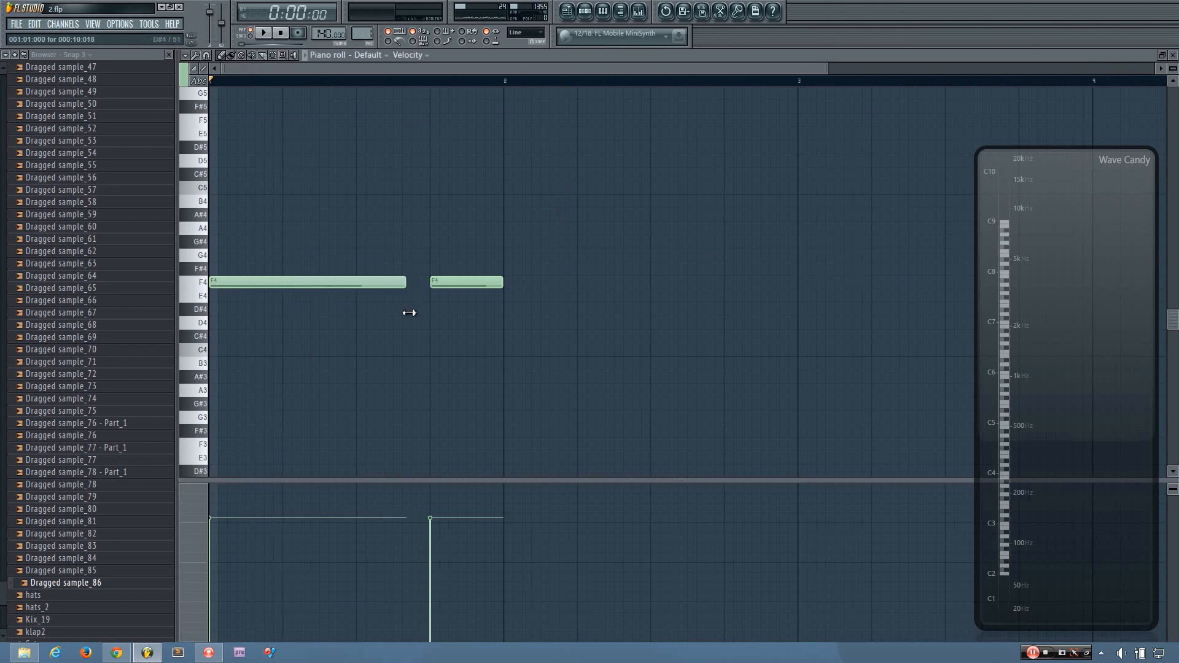
right_click(463, 283)
left_click(1173, 55)
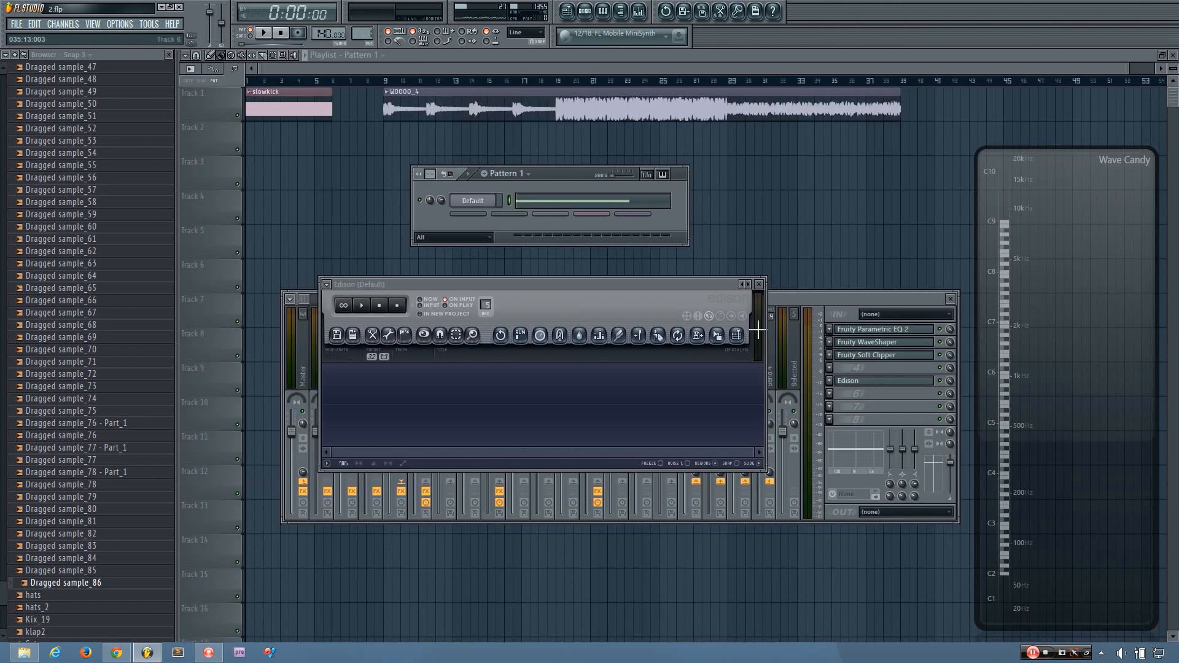
Step: Record a single kick hit from insert 4 into Edison
left_click_drag(506, 285, 519, 277)
left_click(409, 297)
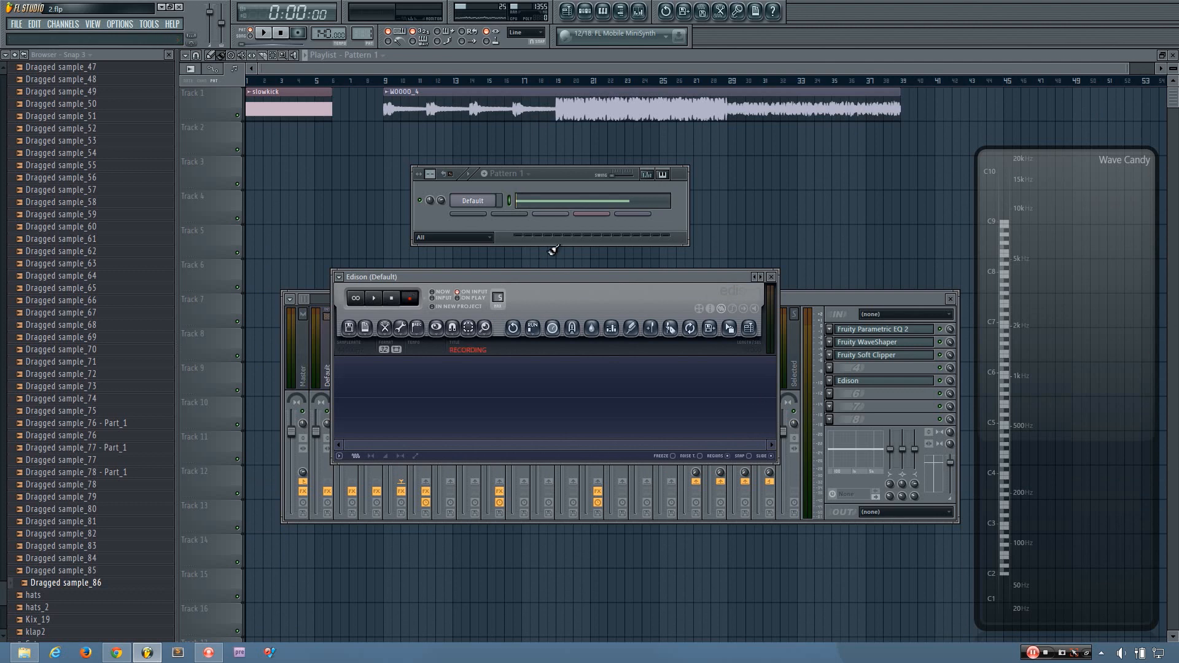
left_click(557, 178)
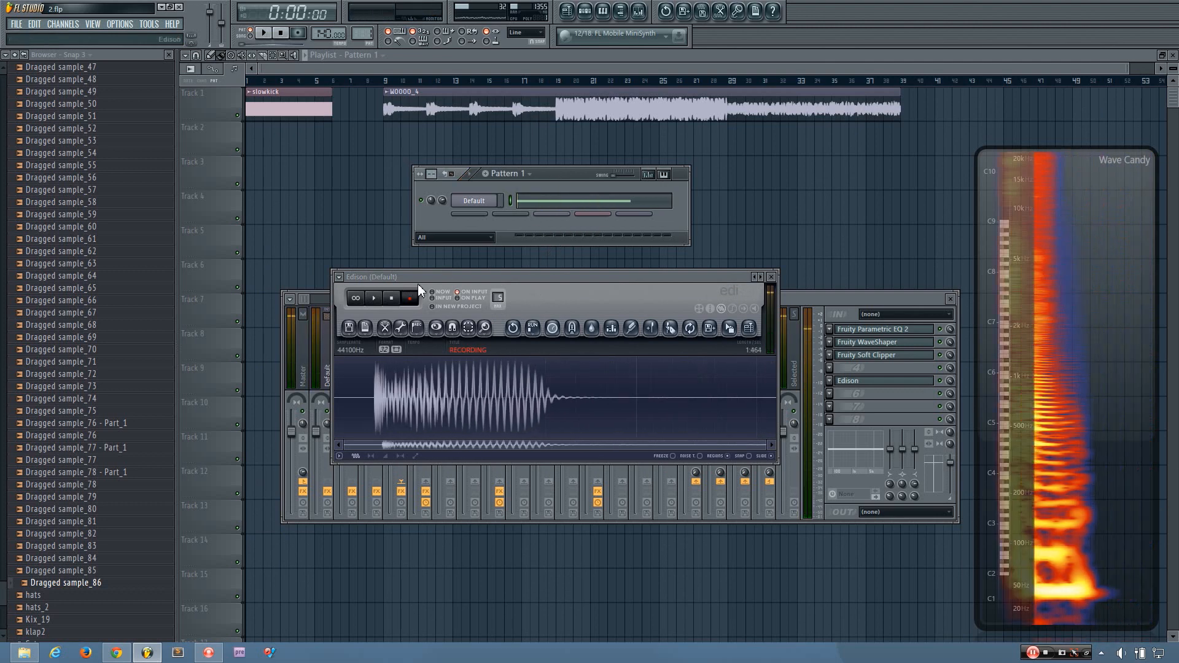
left_click(391, 297)
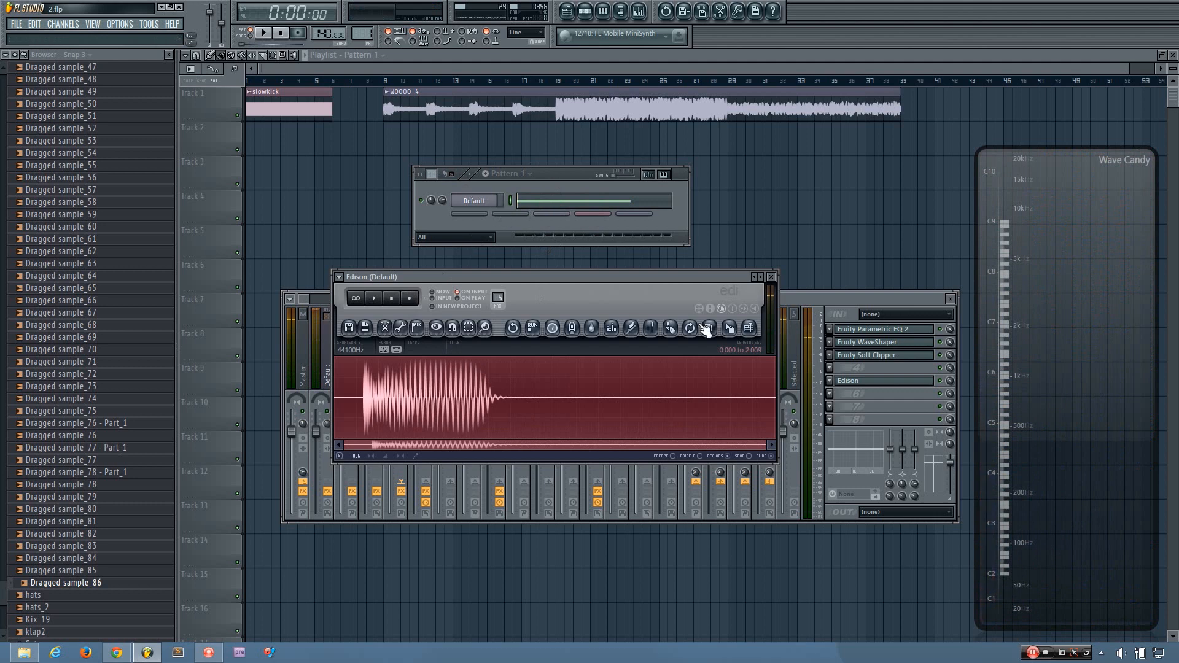
Step: Add the Edison recording to Pattern 1 as a new sampler channel and close the Edison and channel settings windows
left_click_drag(730, 329, 506, 222)
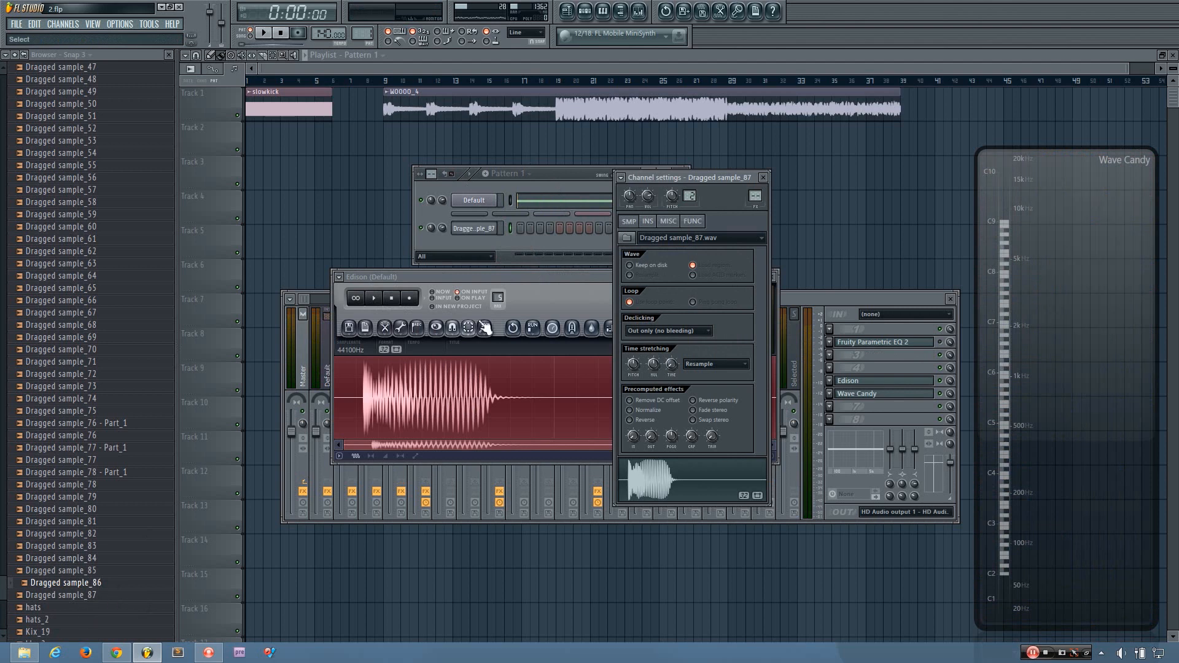
left_click(532, 285)
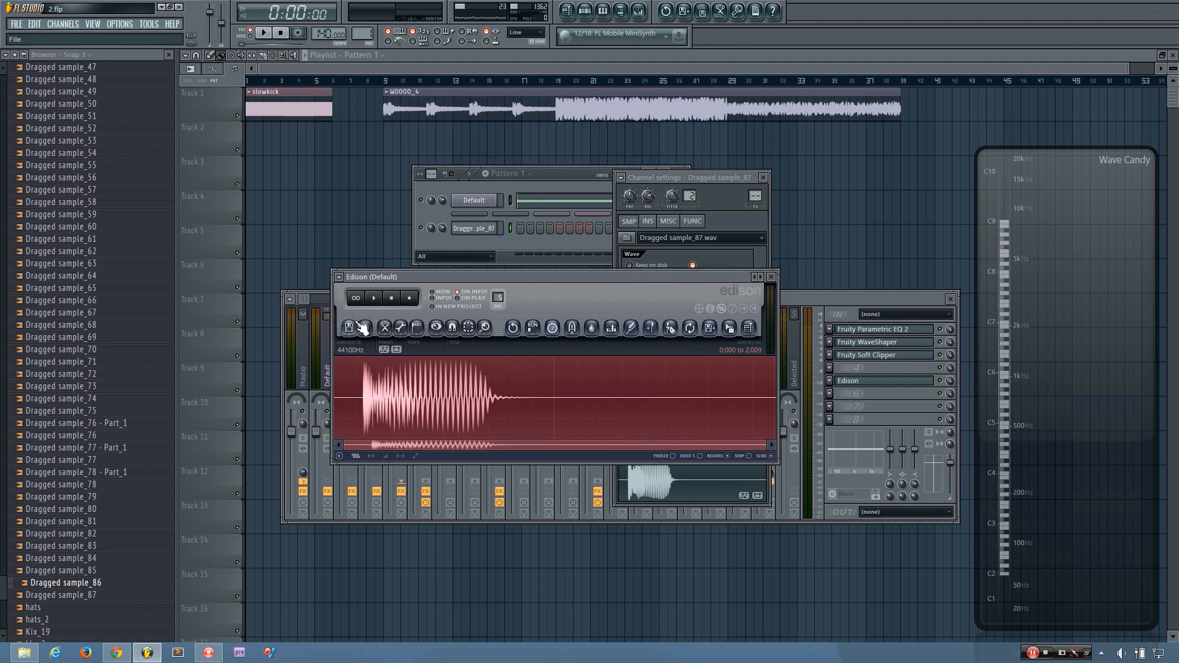
left_click(772, 276)
left_click(763, 178)
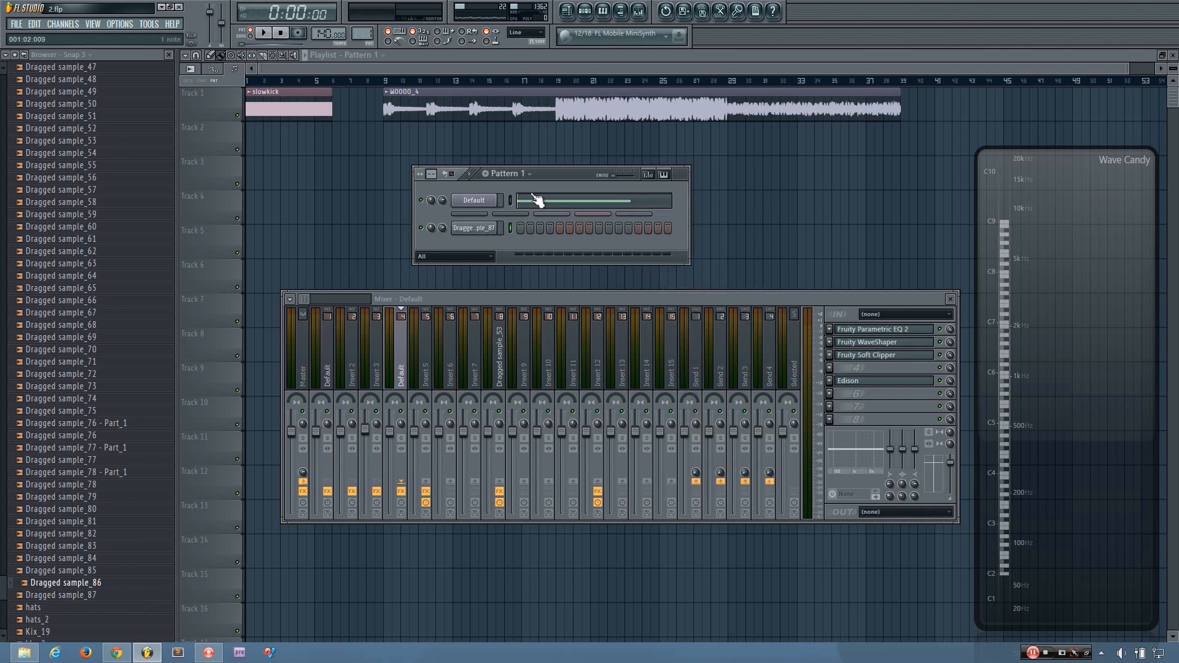
left_click_drag(550, 173, 544, 181)
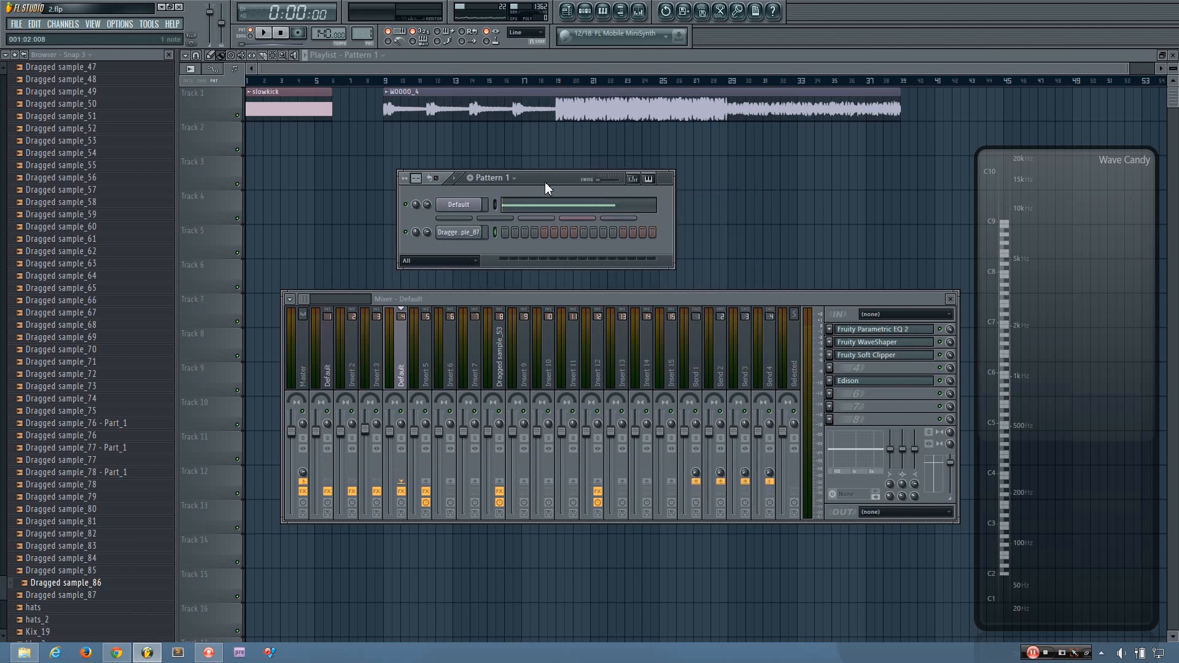